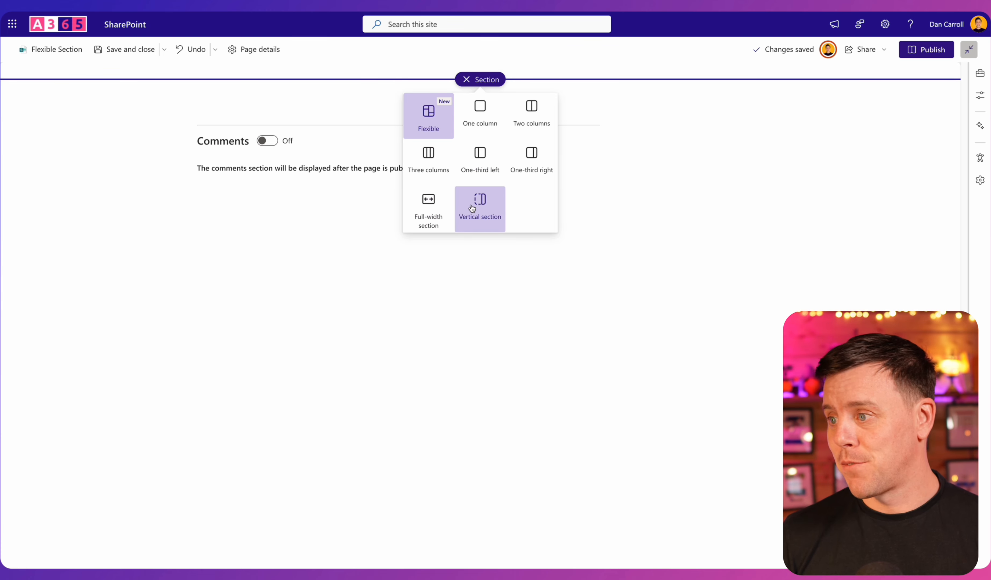
- Add a two-column section to the page and insert a Text web part in its first column
click(533, 112)
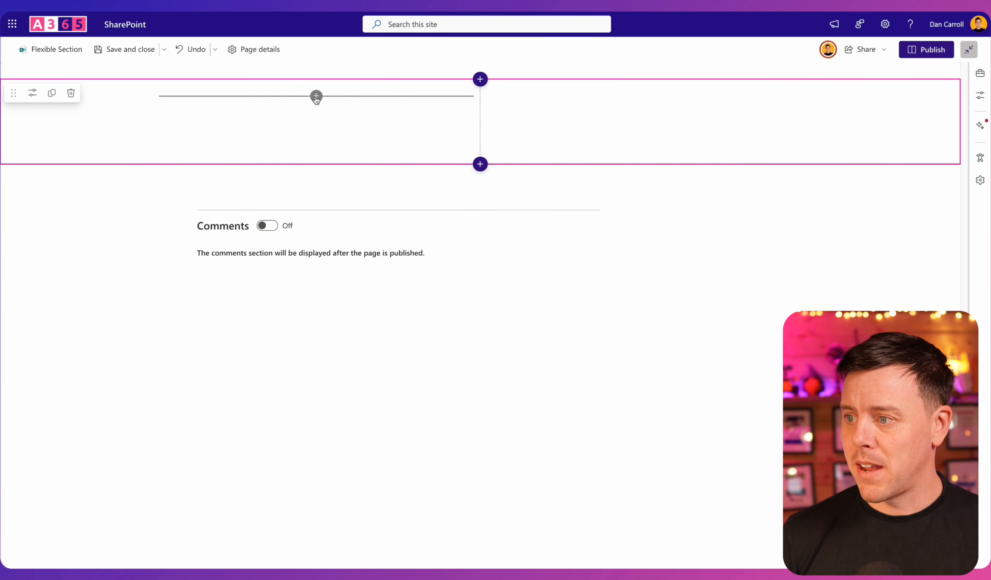
click(316, 95)
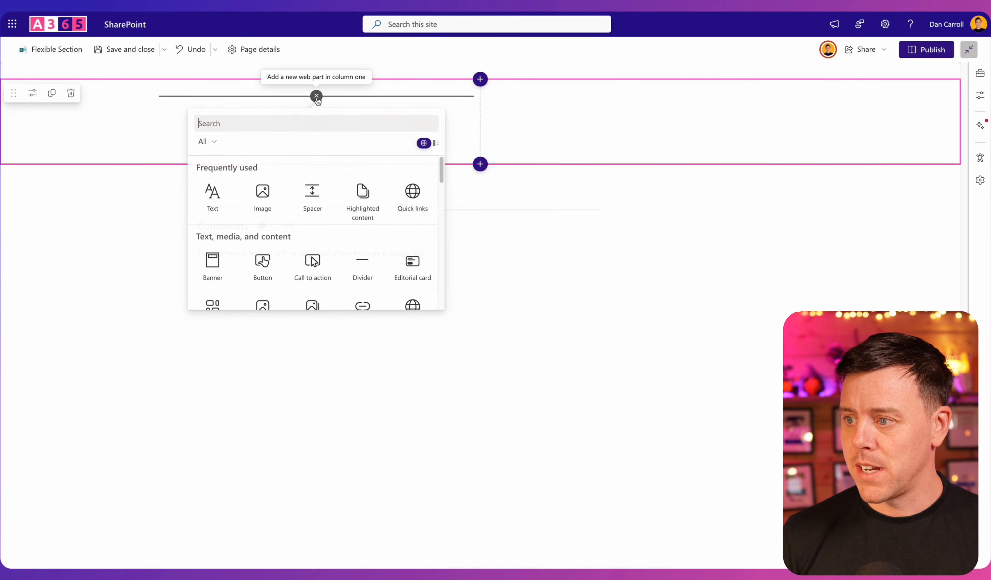
click(213, 200)
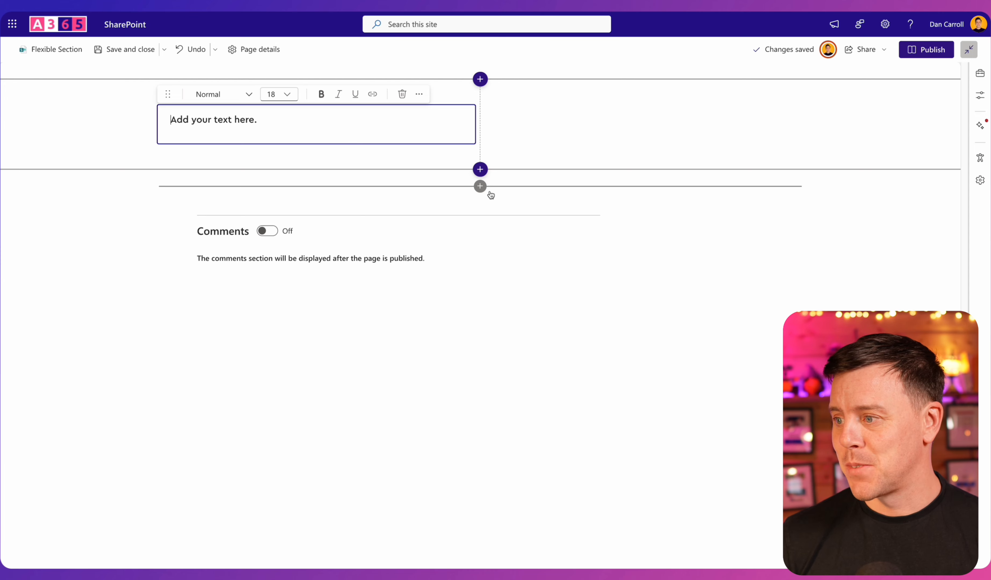
- Add a flexible section directly below the two-column section
click(480, 170)
click(426, 218)
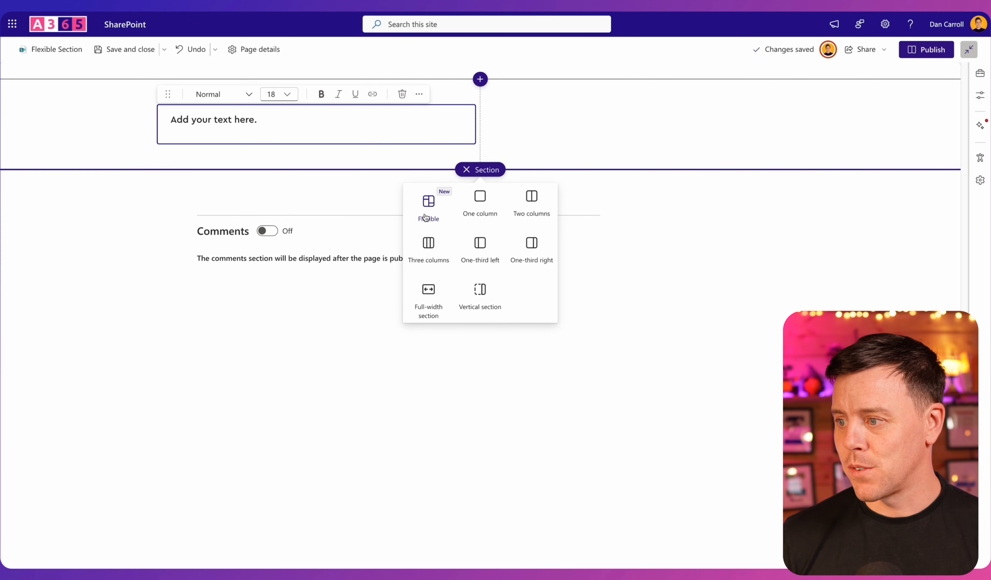
click(425, 217)
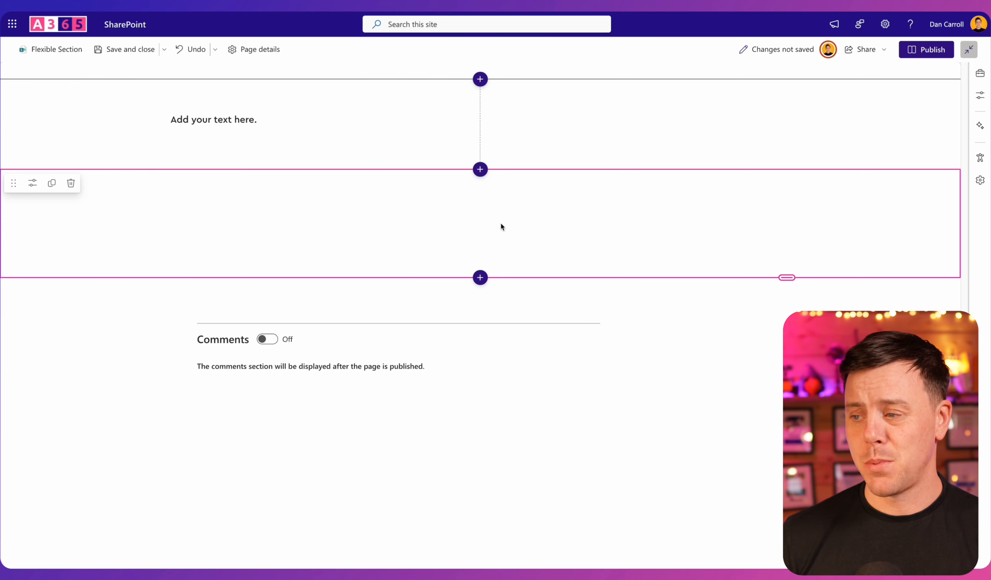
- Insert a Text web part in the flexible section, move it slightly down and make it narrower
click(982, 75)
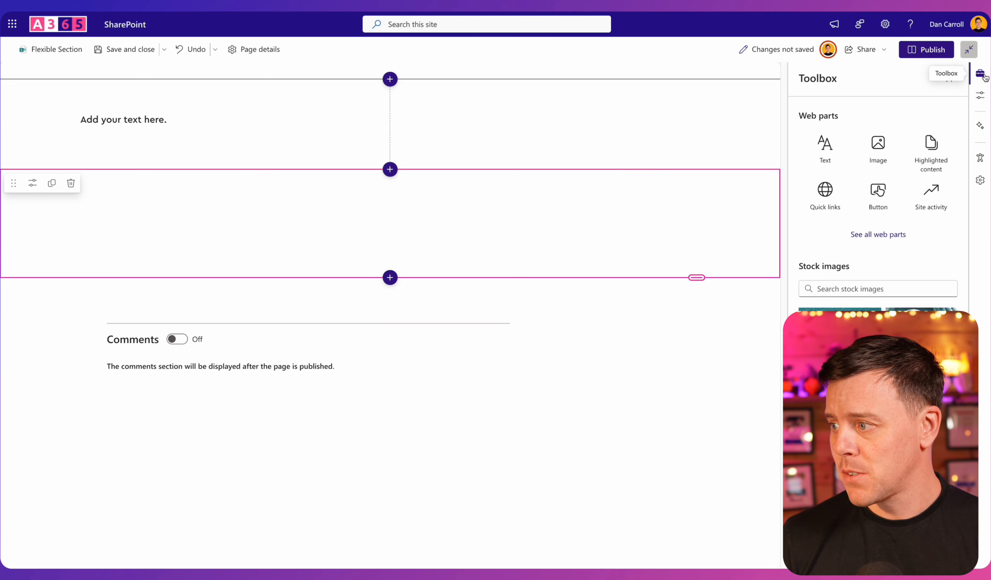
click(829, 149)
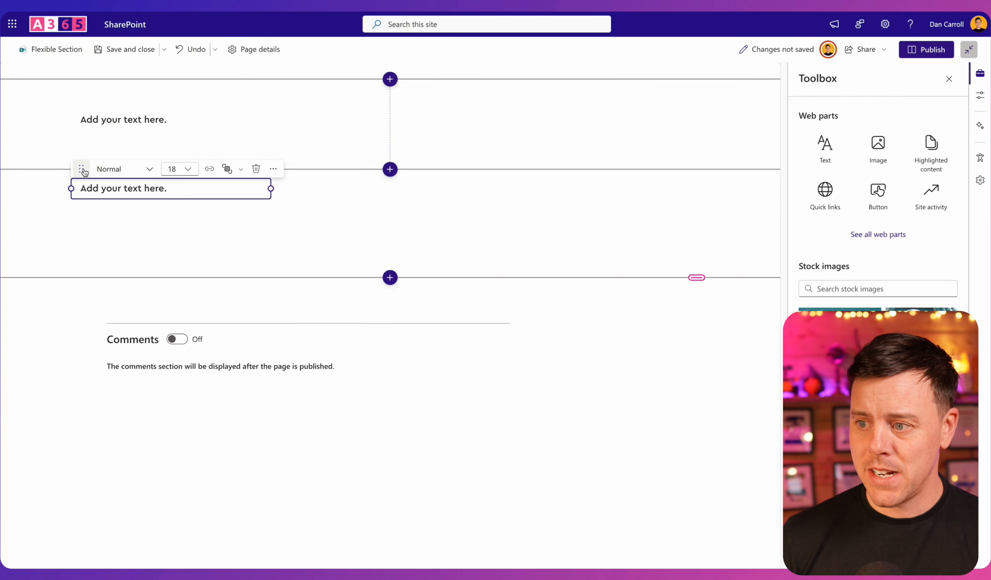
mouse_move(83, 171)
mouse_down()
mouse_move(91, 210)
mouse_move(214, 221)
mouse_move(351, 201)
mouse_move(81, 201)
mouse_move(80, 185)
mouse_up()
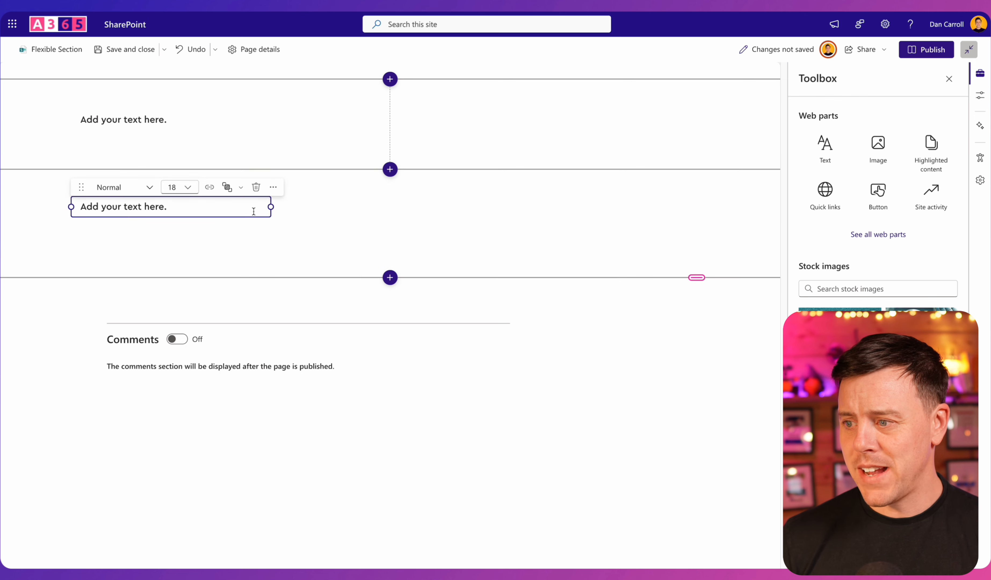
drag(270, 207, 223, 228)
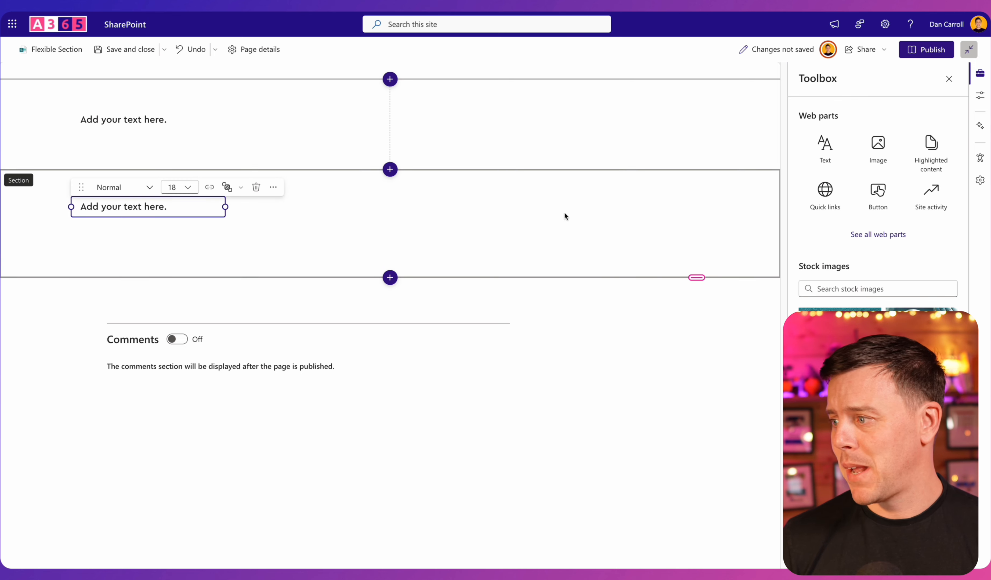
- Insert a Quick links web part in the flexible section and place it beside the text
click(825, 195)
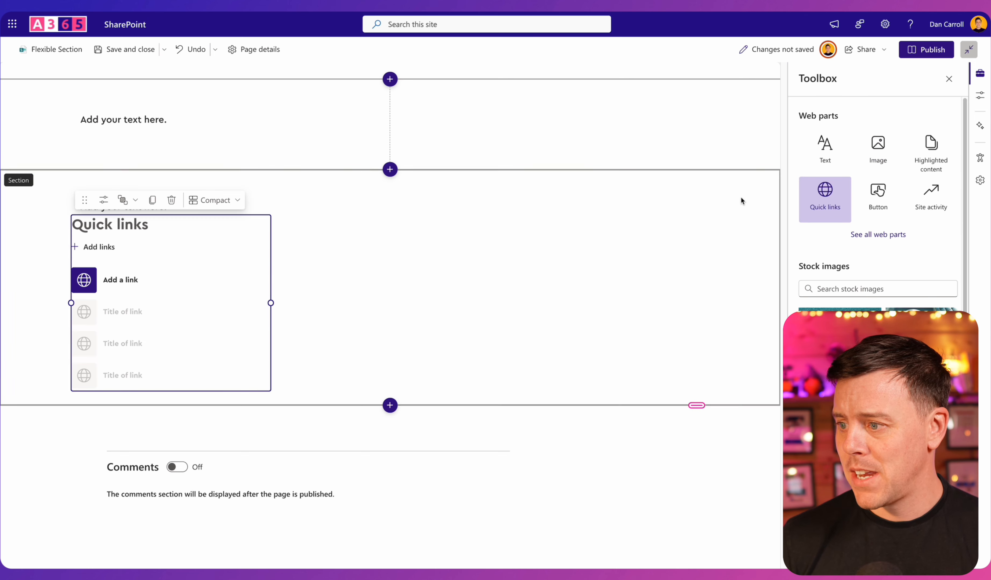
drag(84, 200, 265, 193)
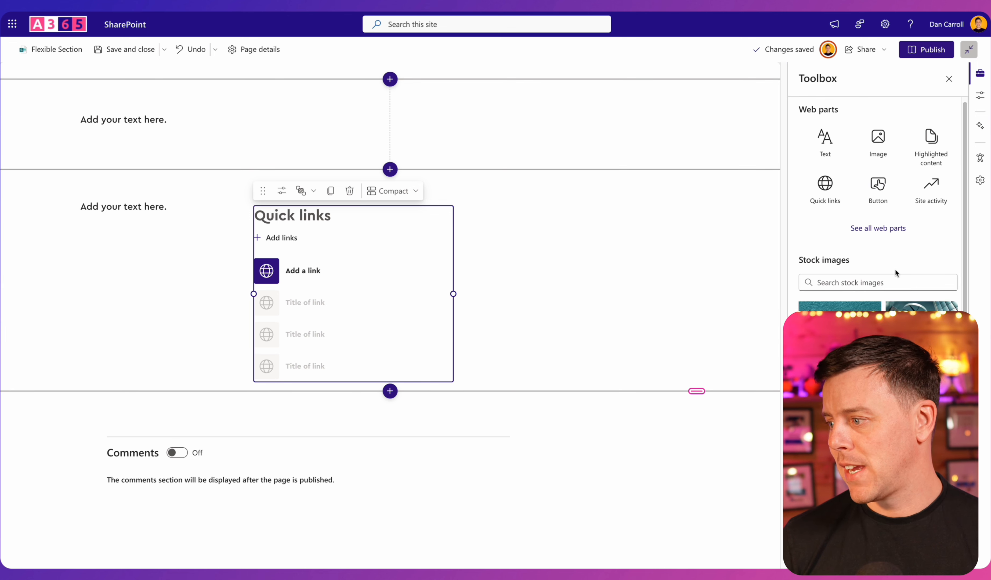
- Insert the Annual Summit Recap section template below the flexible section
scroll(885, 296, down, 4)
scroll(884, 298, down, 3)
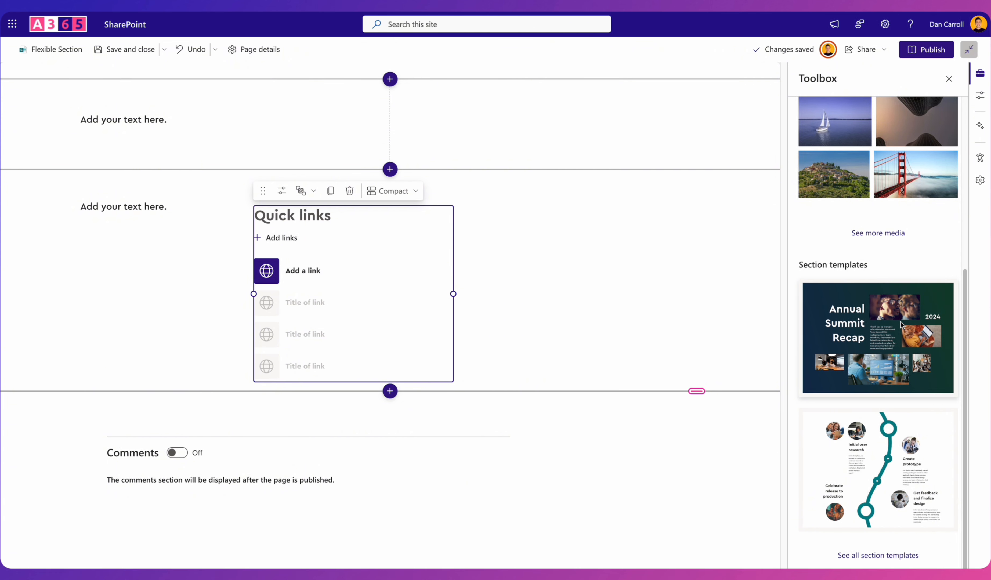
click(870, 355)
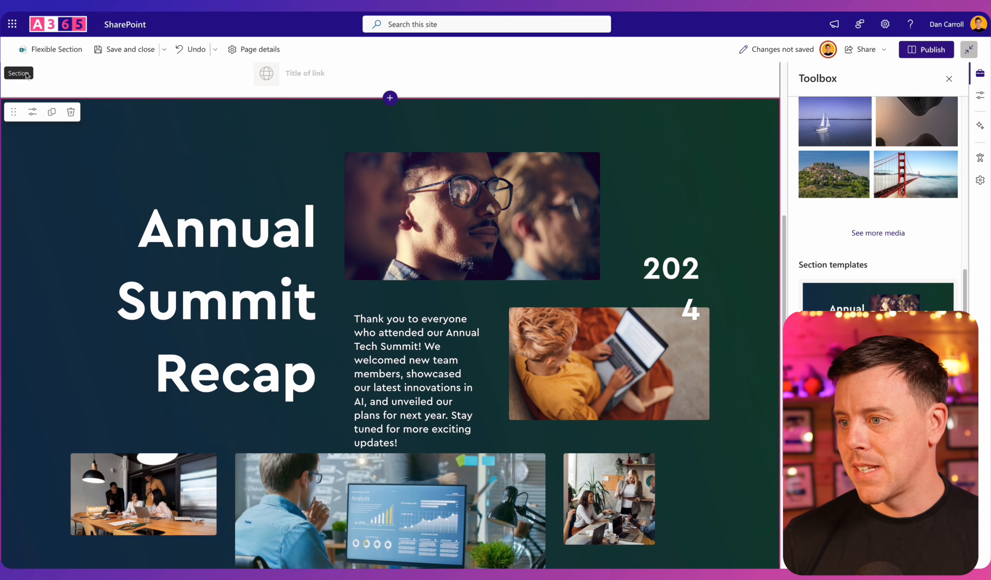
- Select the template's heading, top image and section background to inspect them, and save and close the page
click(215, 240)
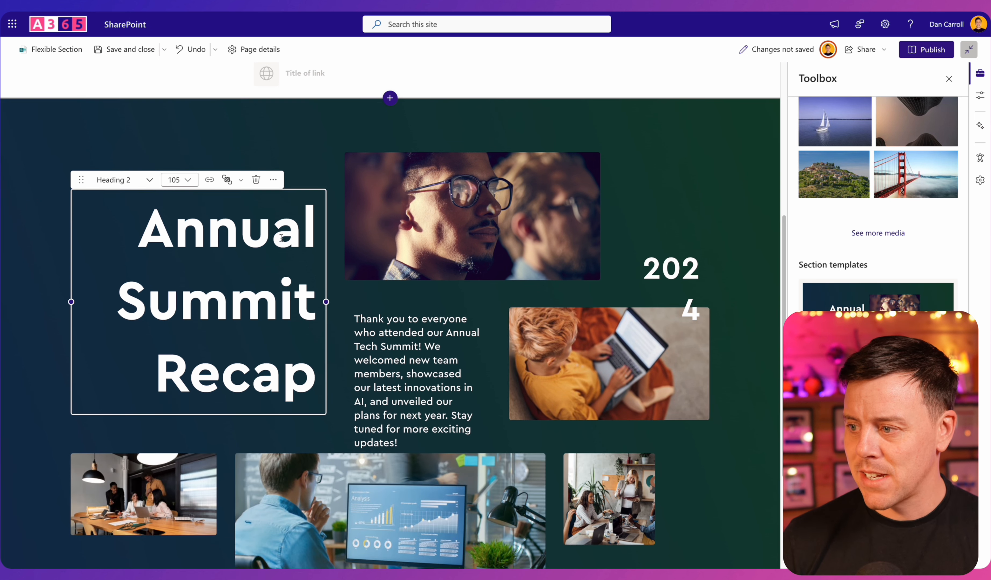
click(427, 207)
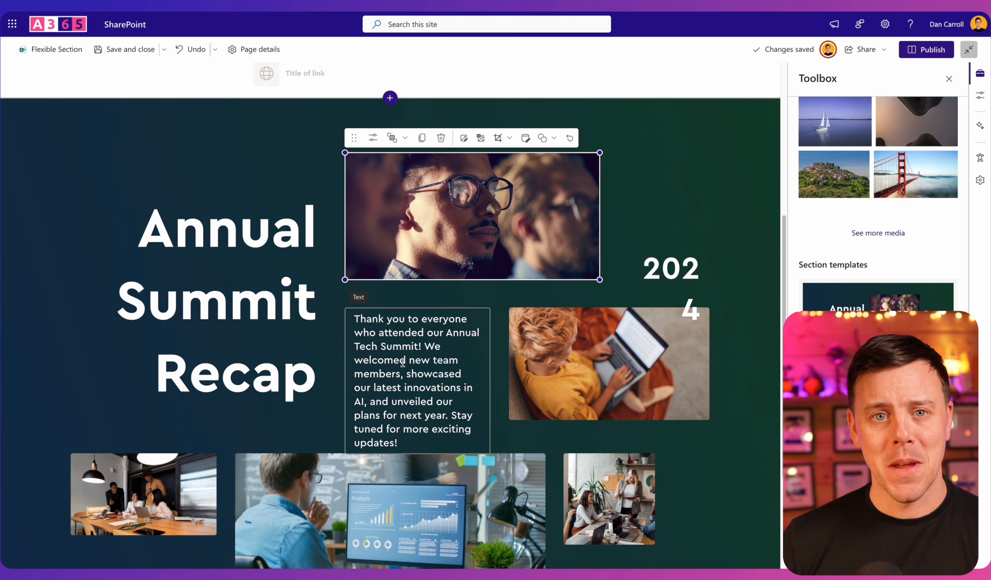
scroll(383, 351, down, 1)
scroll(383, 351, down, 2)
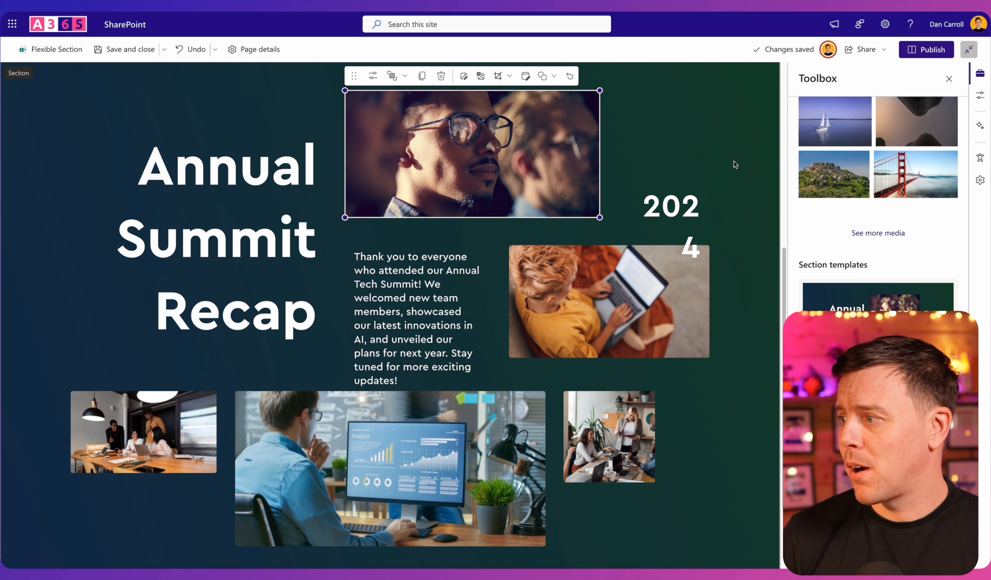
click(720, 161)
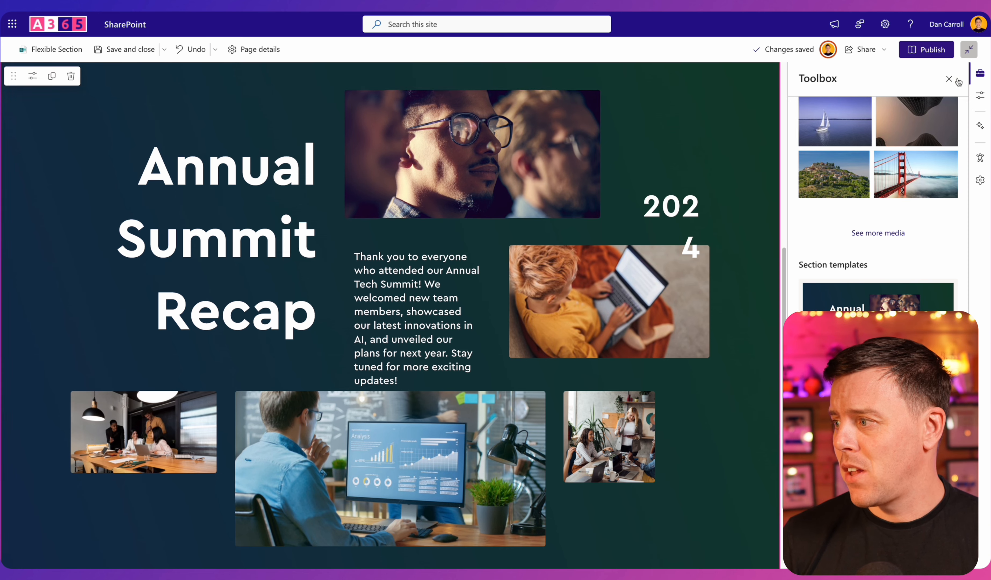
click(948, 78)
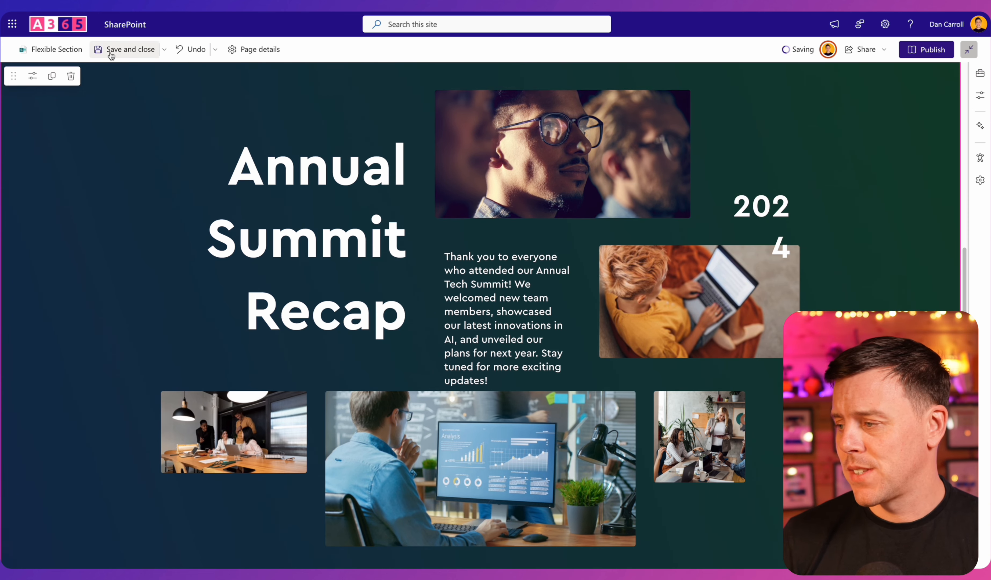
click(111, 56)
- Shrink the browser window to about half width to examine how the recap section stacks, and widen it again
drag(988, 184, 442, 221)
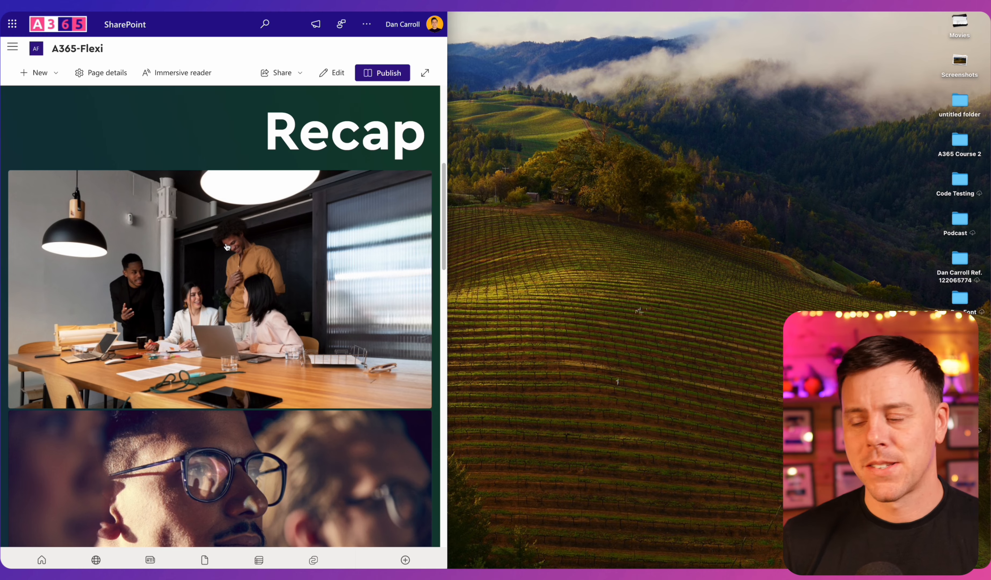
scroll(226, 247, down, 15)
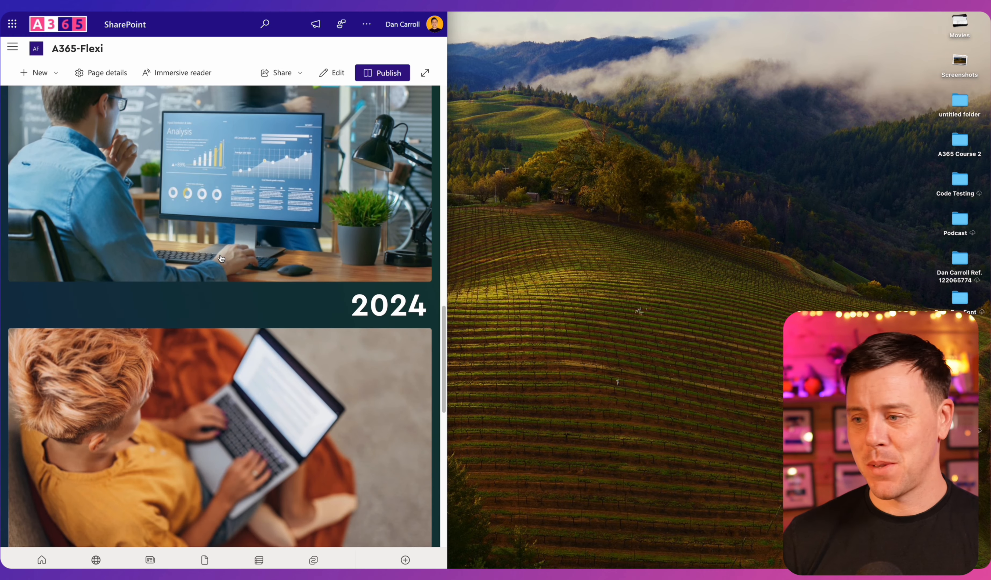
scroll(231, 282, up, 5)
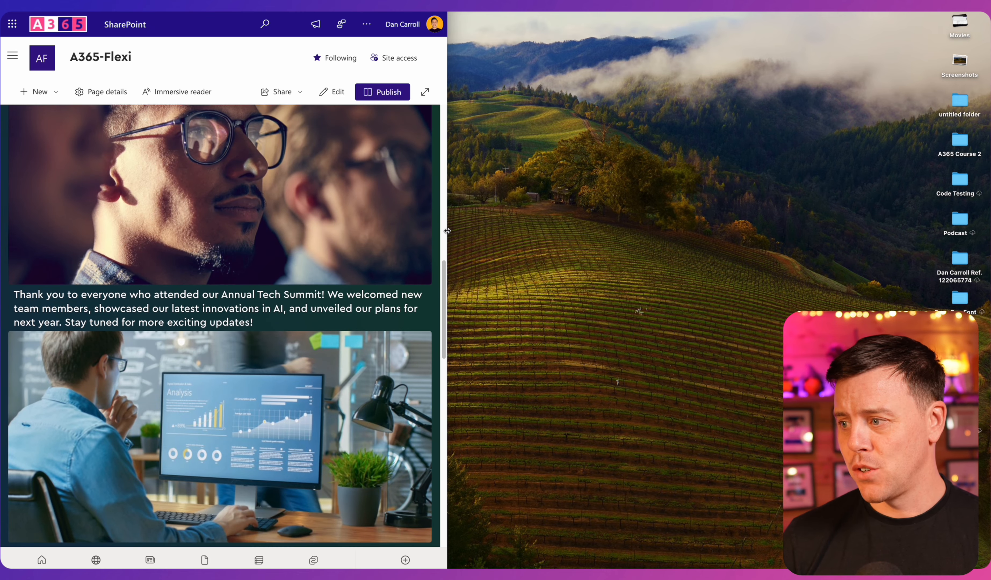
drag(444, 229, 736, 229)
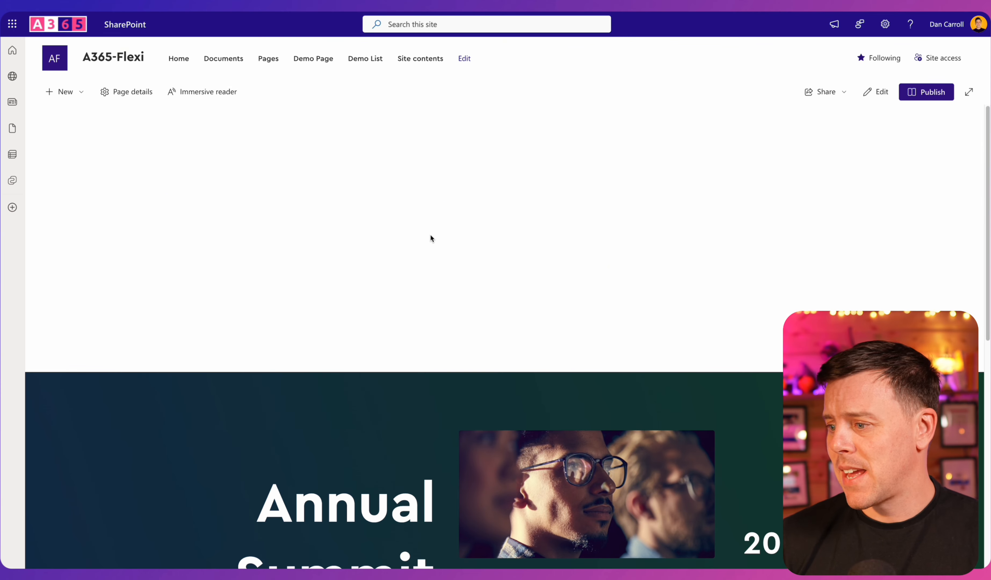
- Examine the saved Annual Summit Recap section at full width, opening its top image enlarged and closing the preview
scroll(248, 223, down, 2)
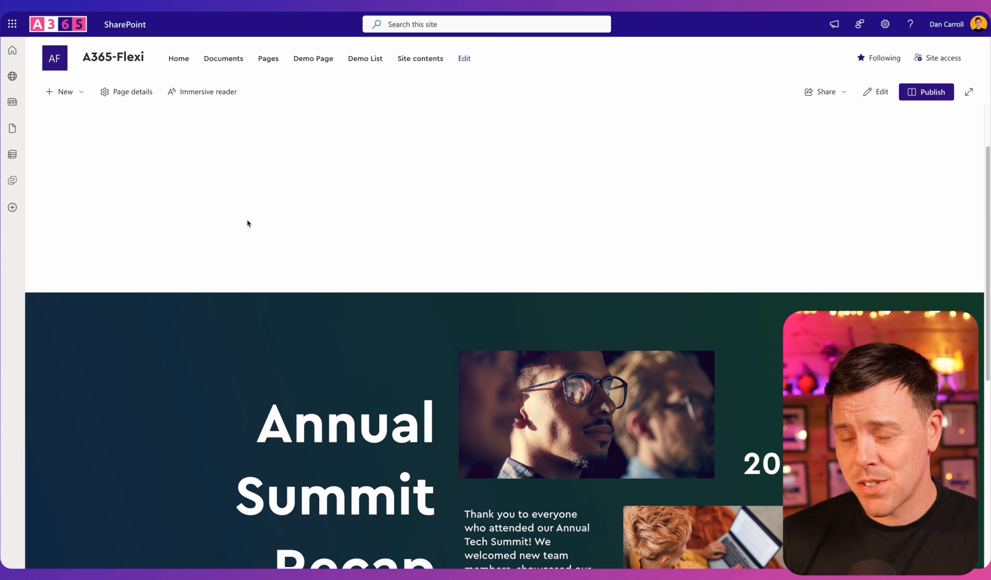
scroll(247, 223, down, 2)
scroll(245, 217, down, 2)
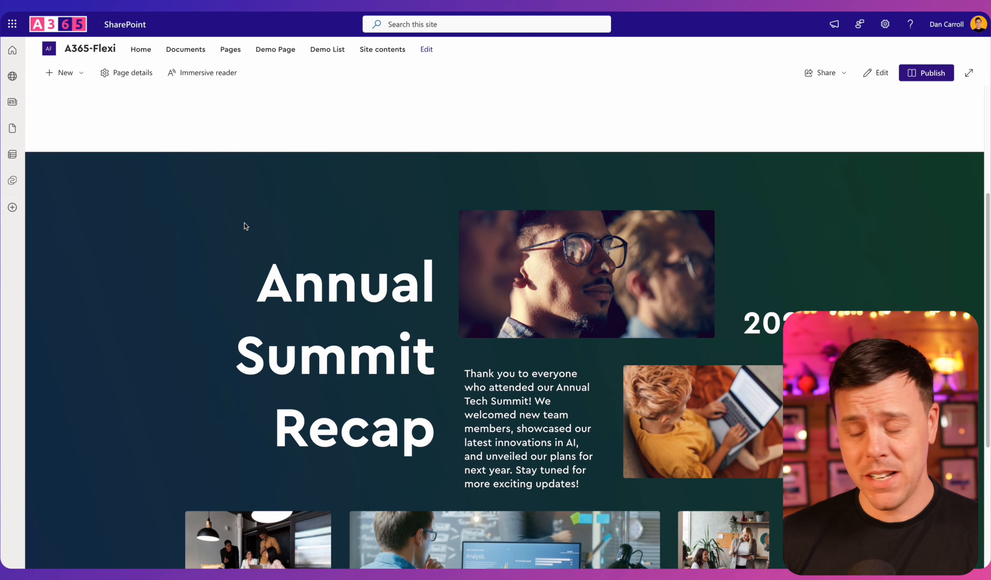
scroll(249, 241, down, 2)
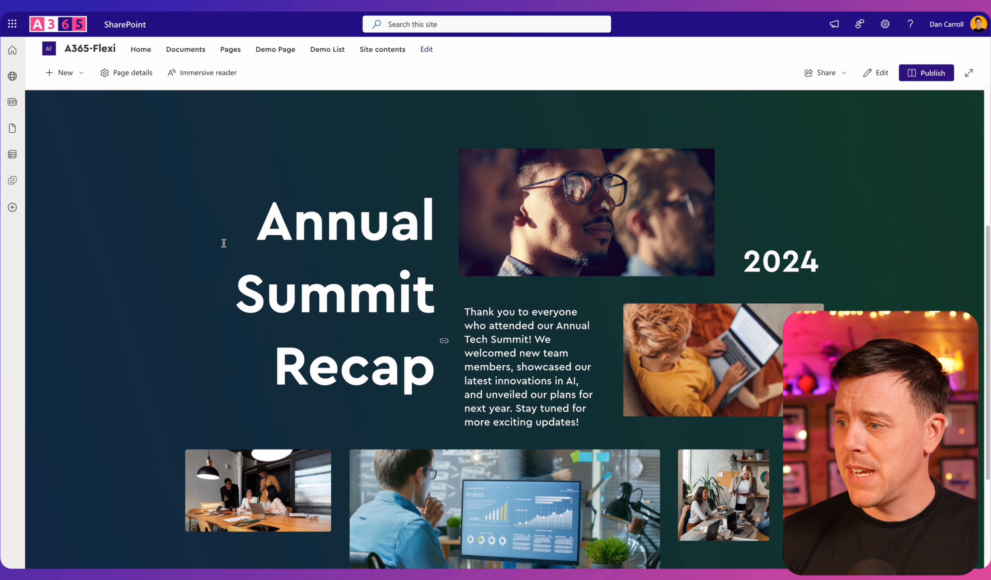
click(589, 231)
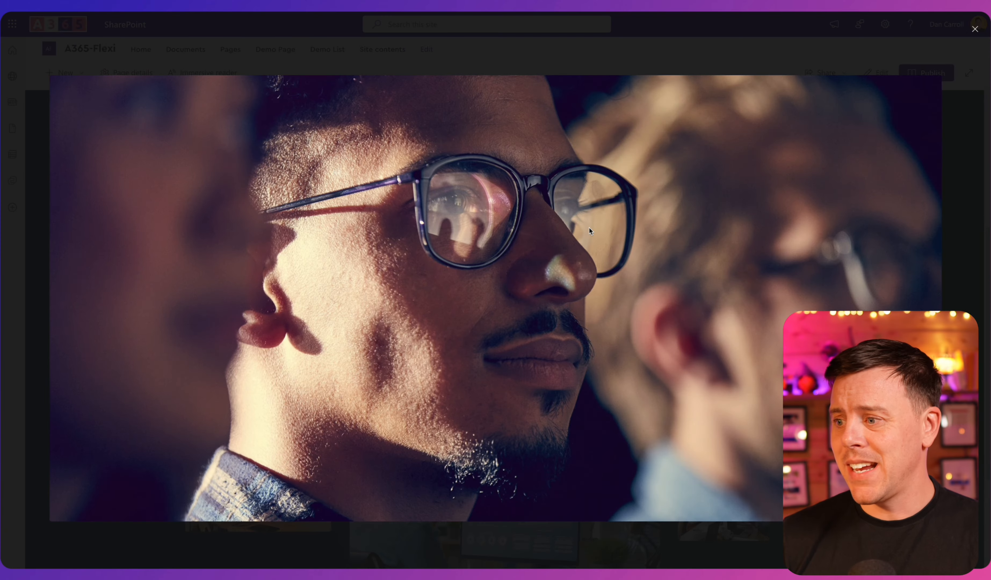
click(974, 29)
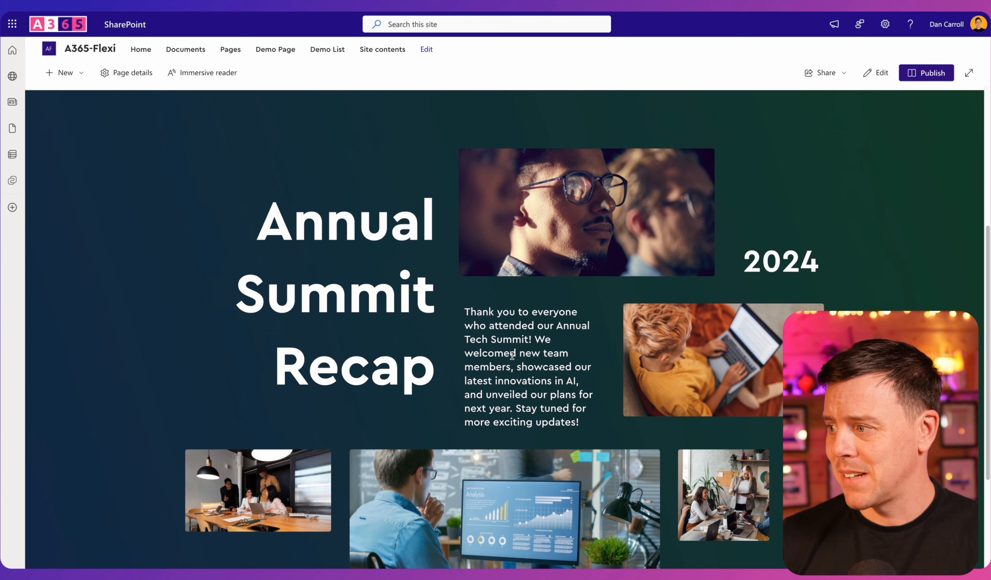
- Reopen the page for editing, close the Toolbox and look over the Annual Summit Recap section
click(879, 74)
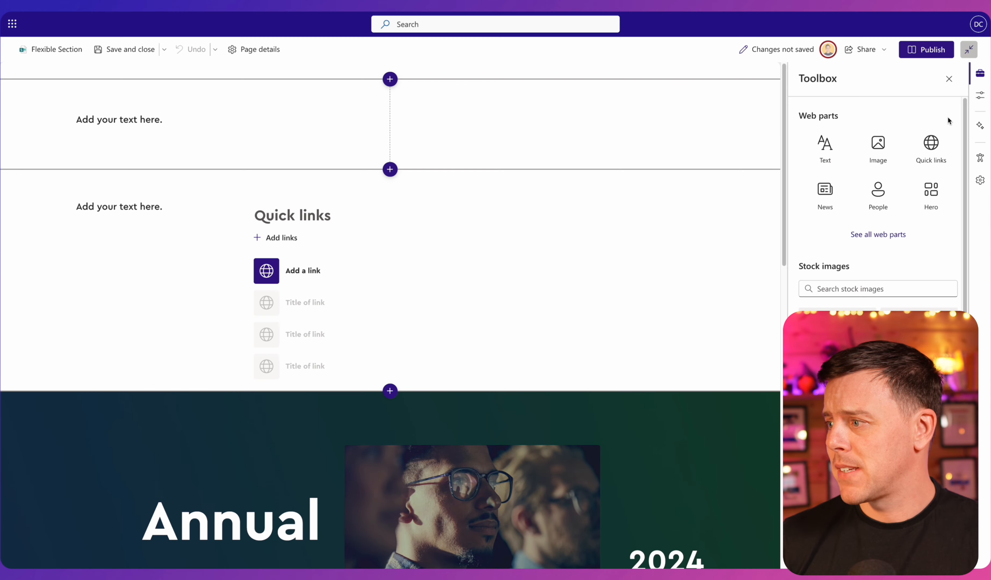
click(949, 79)
scroll(389, 355, down, 3)
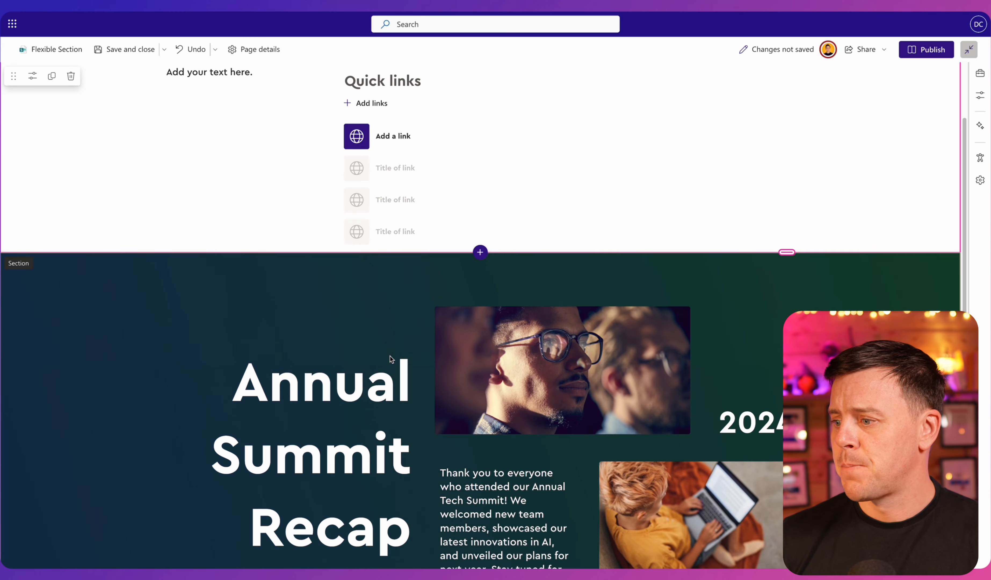
scroll(389, 355, down, 5)
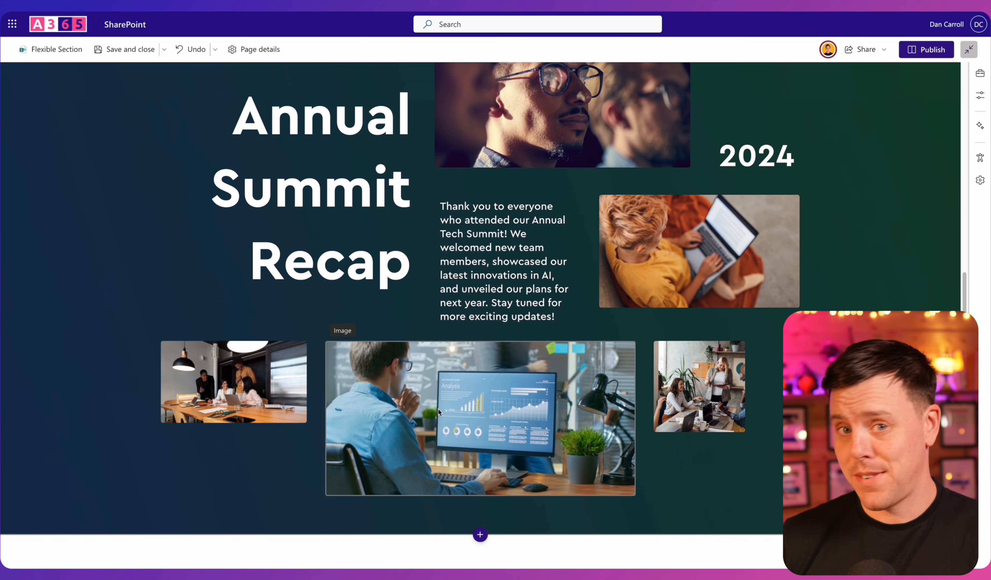
scroll(438, 408, up, 1)
scroll(438, 408, up, 2)
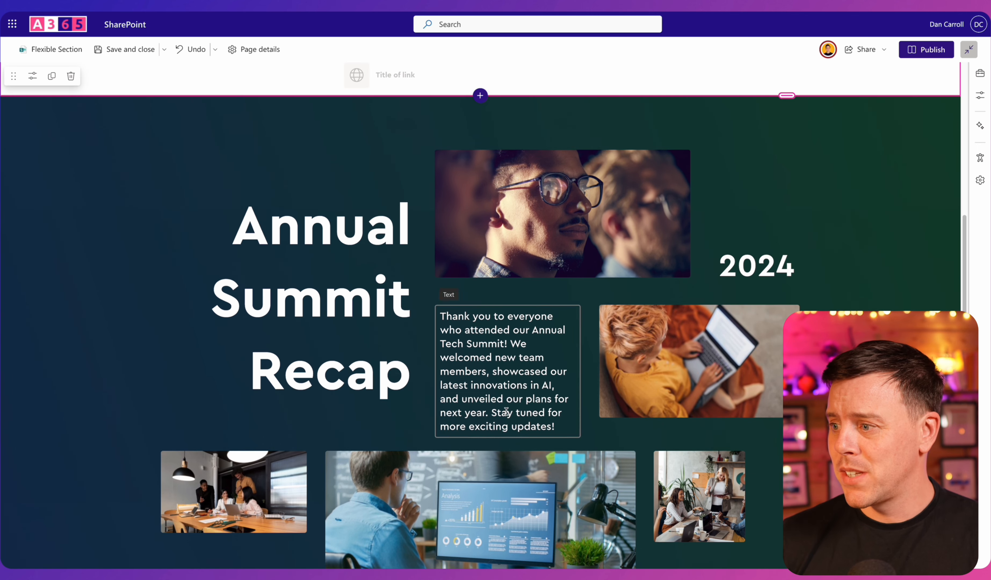
- Mark the recap section's top image as decorative, and save and close the page
click(539, 192)
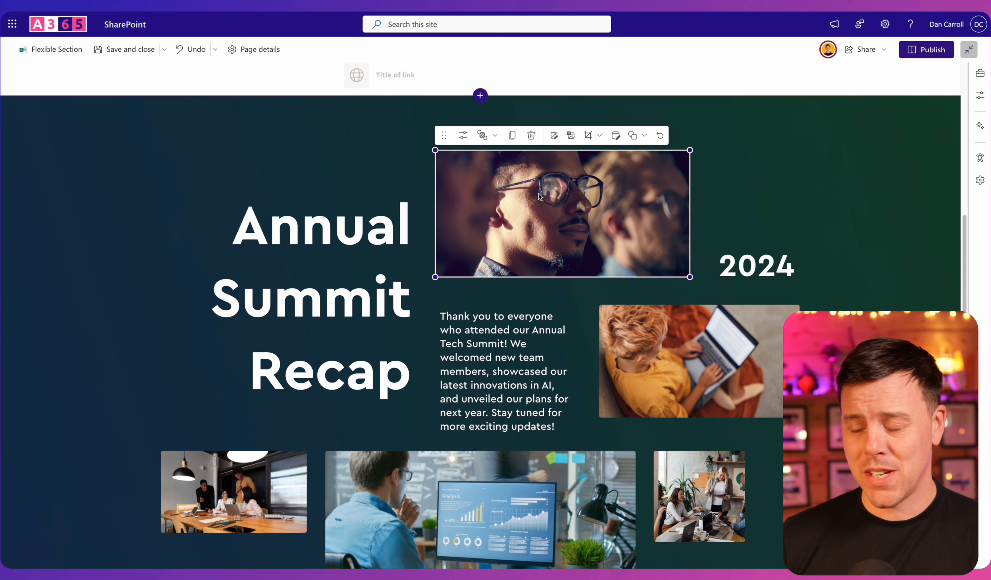
click(462, 136)
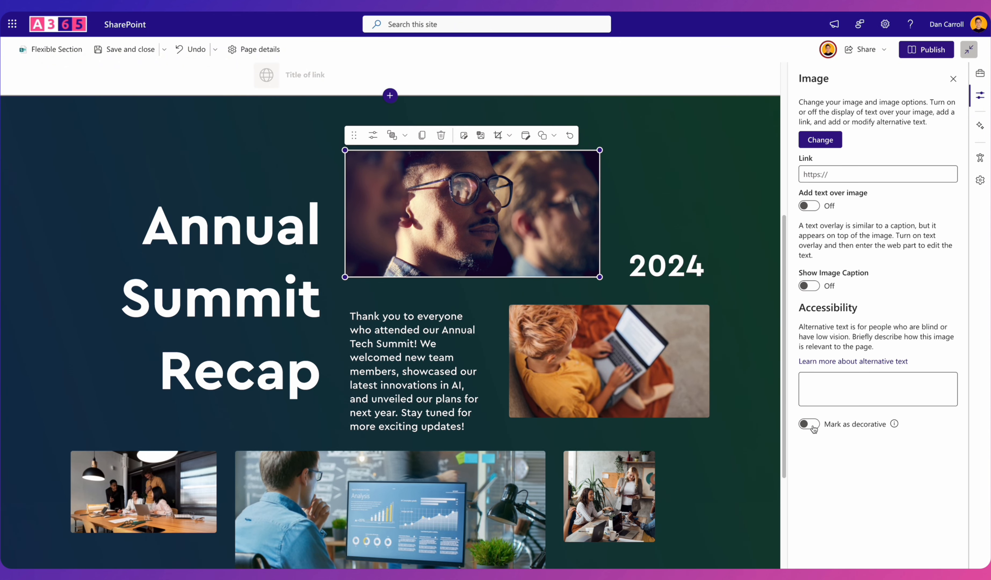
click(810, 424)
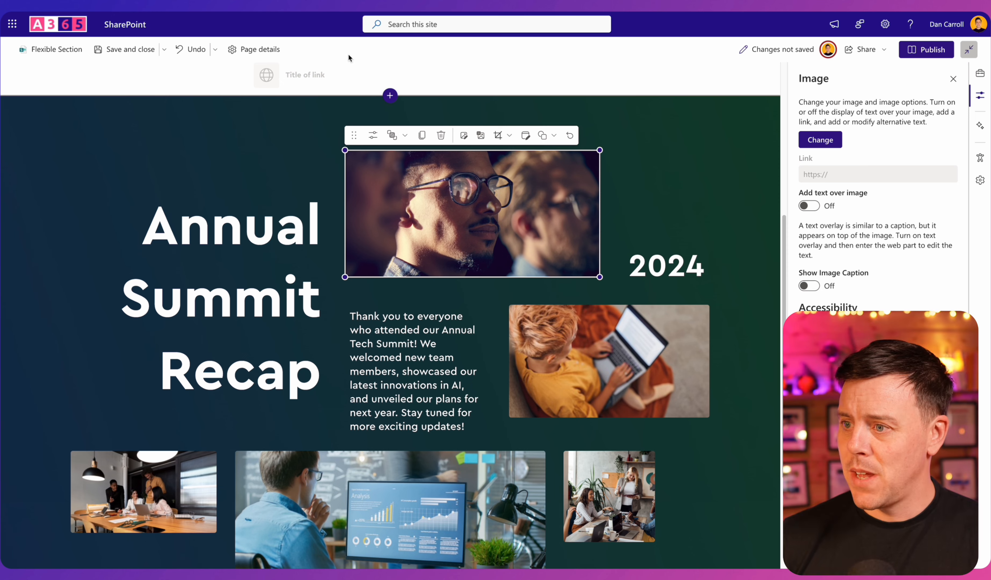
click(118, 49)
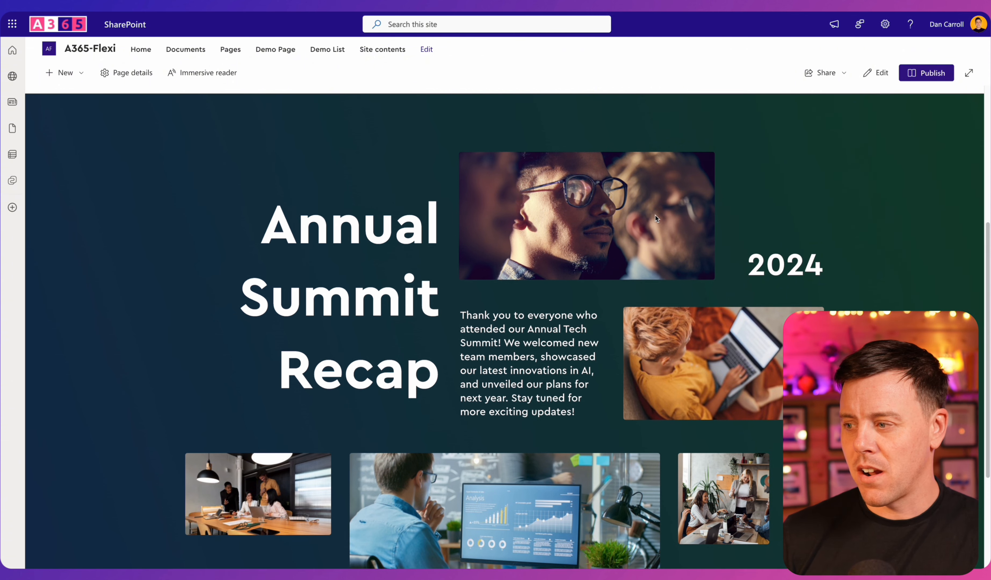
- View the recap section's laptop image enlarged, close the preview and look over the rest of the section
click(698, 357)
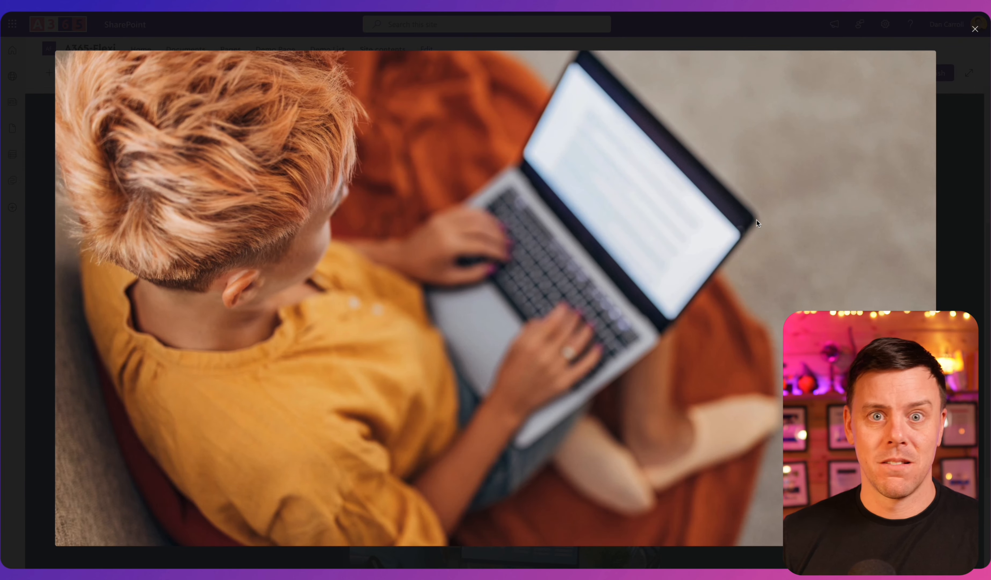
click(975, 29)
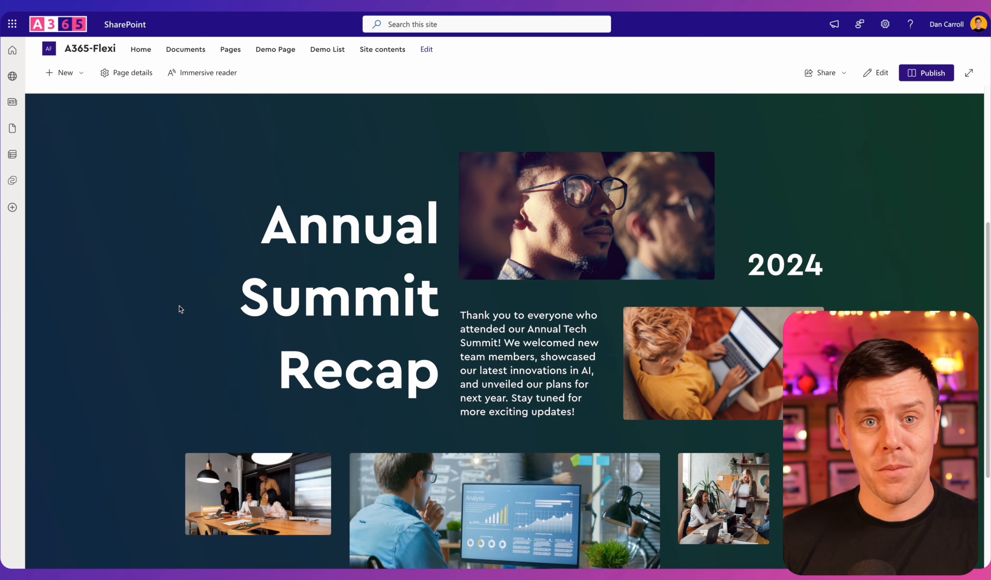
scroll(179, 305, down, 1)
scroll(179, 305, down, 1)
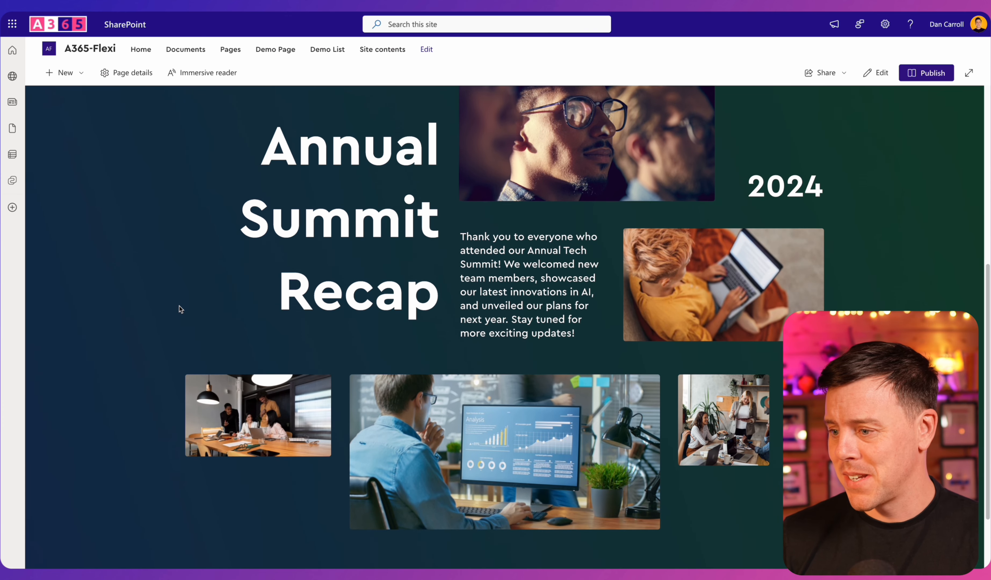
scroll(178, 305, up, 2)
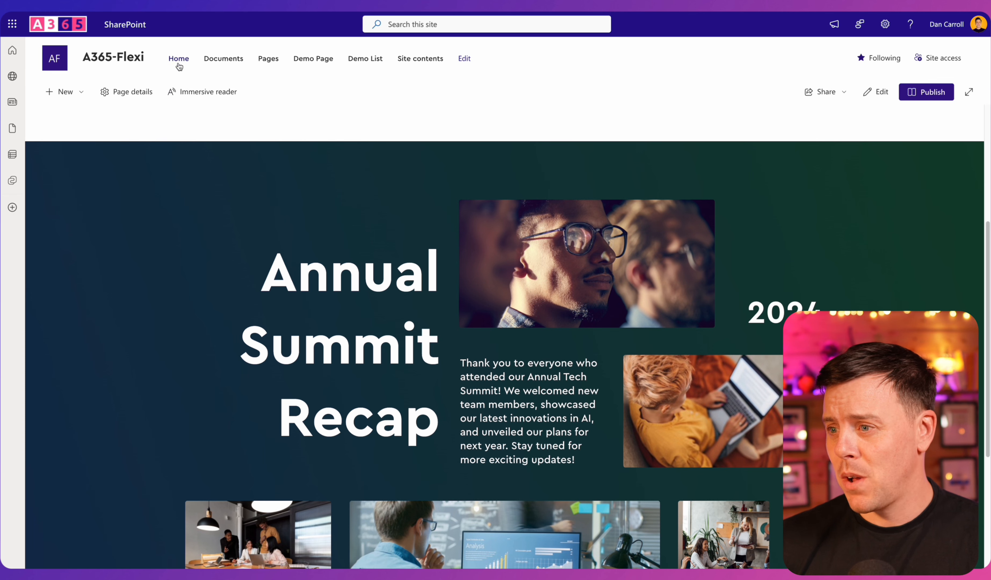
- Open the site's home page and examine the yoga hero banner's heading, body text and statistics
click(177, 63)
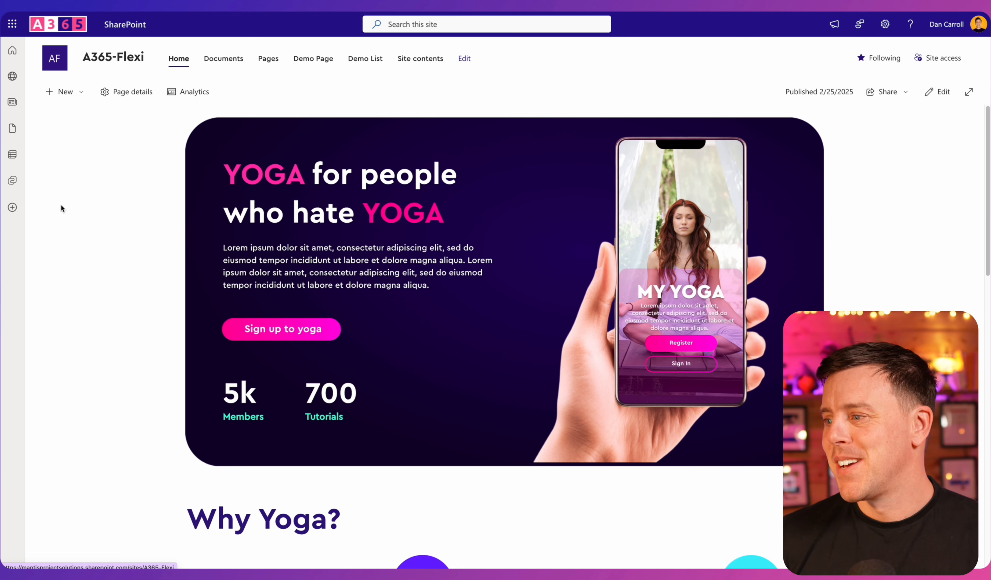
scroll(61, 207, down, 1)
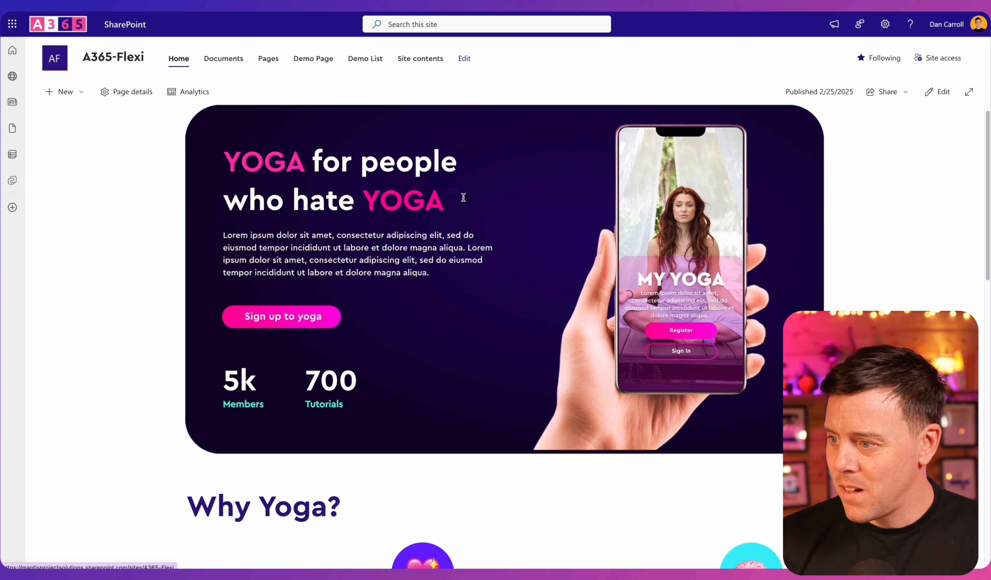
drag(251, 175, 379, 280)
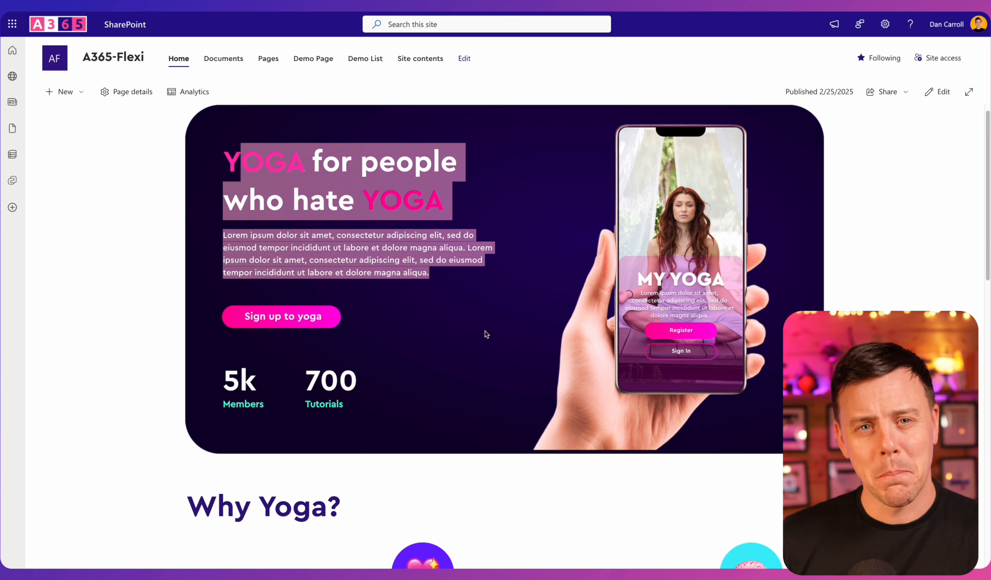
drag(309, 377, 344, 409)
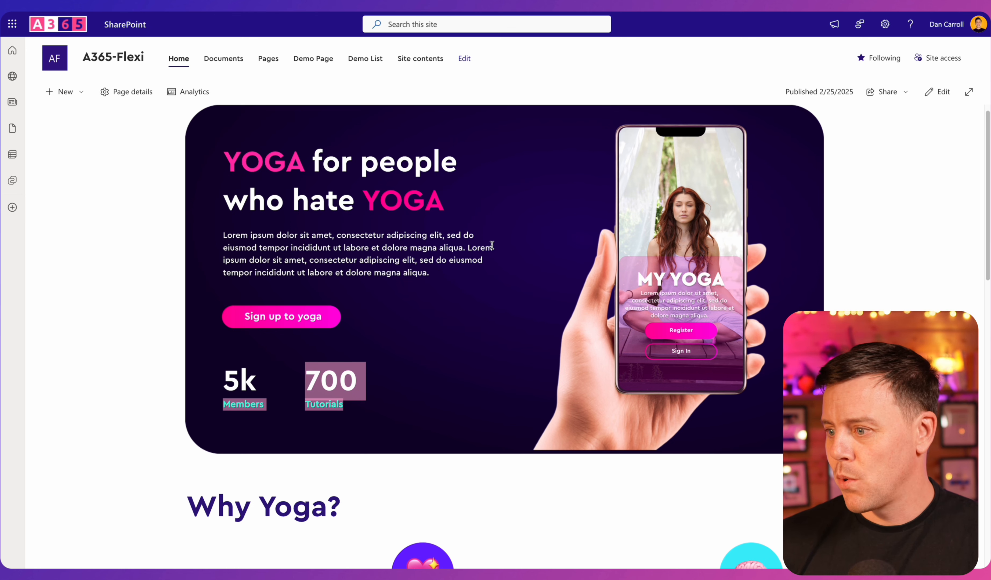
- Examine the home page's Why Yoga columns, the Achieve balance banner text and the image cards below it
scroll(492, 247, down, 5)
scroll(491, 247, down, 1)
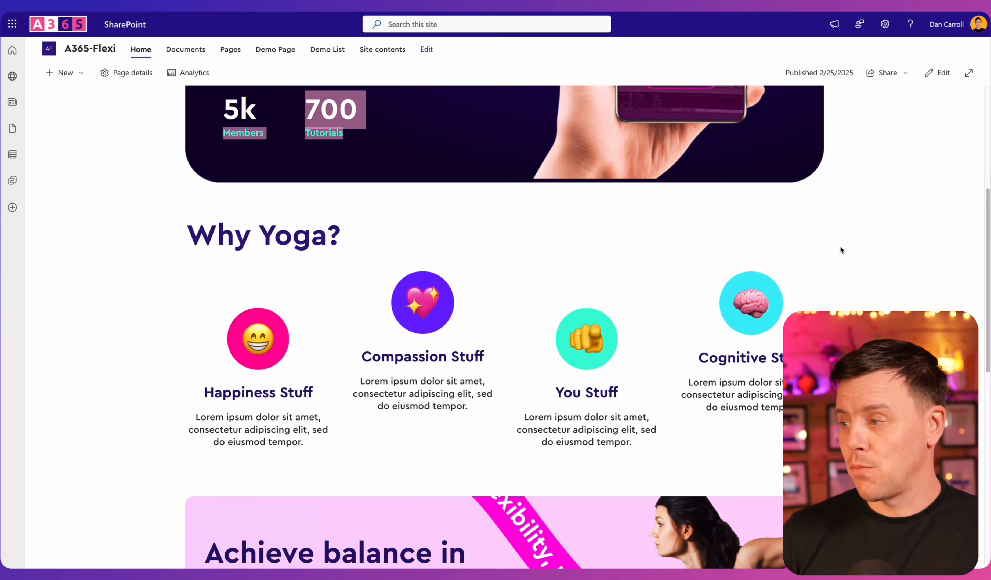
scroll(172, 319, up, 2)
scroll(173, 316, down, 10)
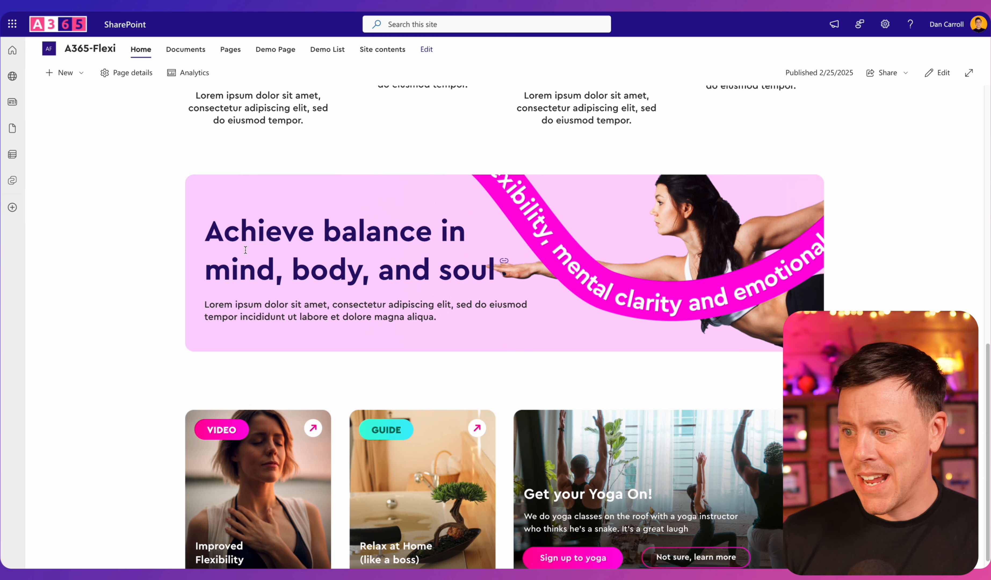
drag(240, 231, 467, 318)
scroll(189, 233, down, 2)
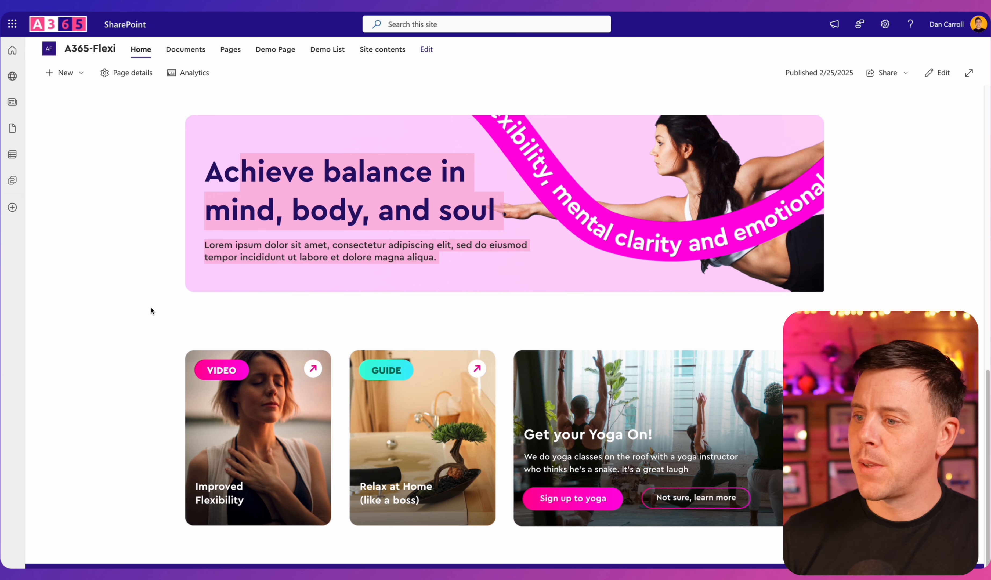
click(175, 318)
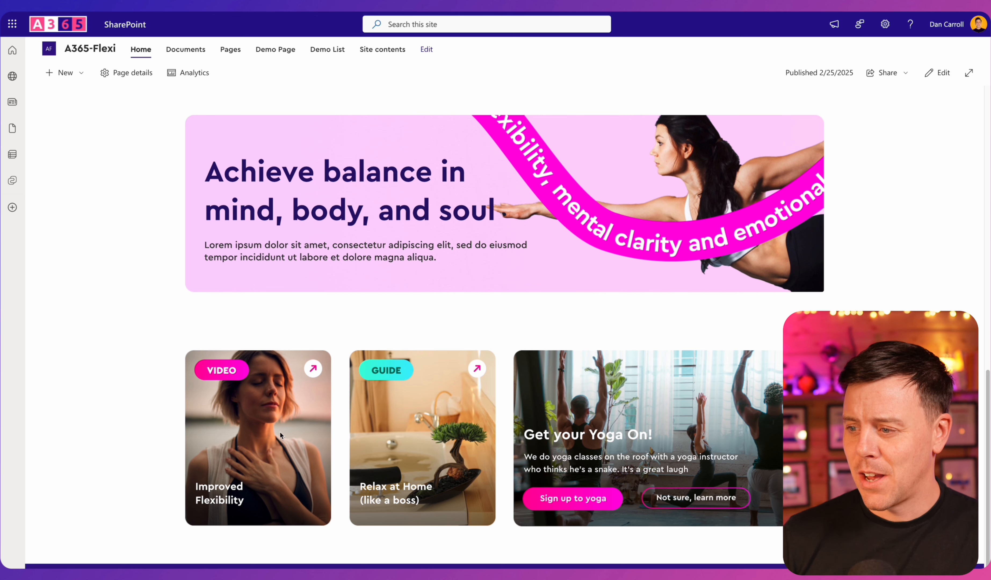
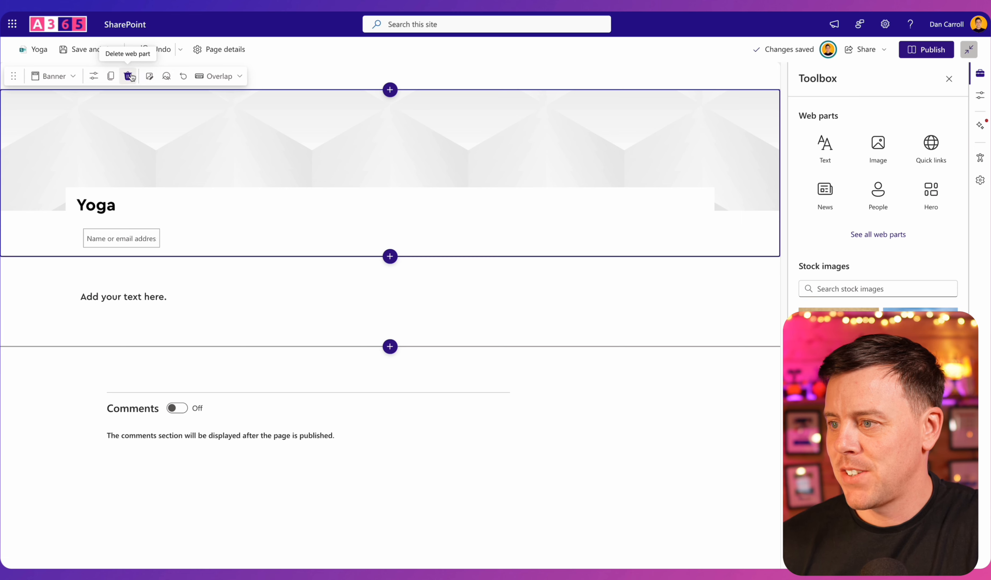
- Delete the banner and the default text section from the Yoga page
click(127, 75)
click(71, 75)
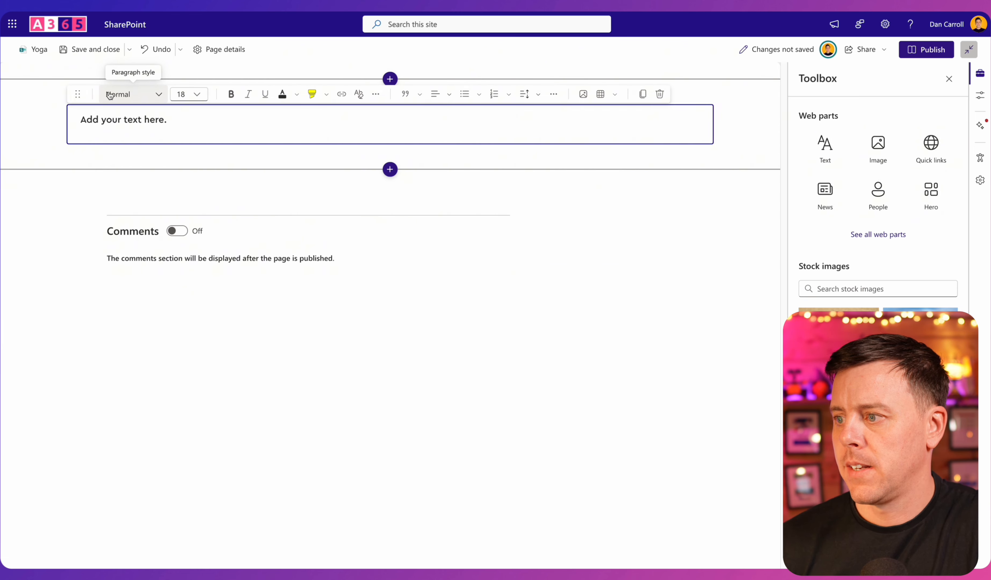
click(11, 110)
click(70, 94)
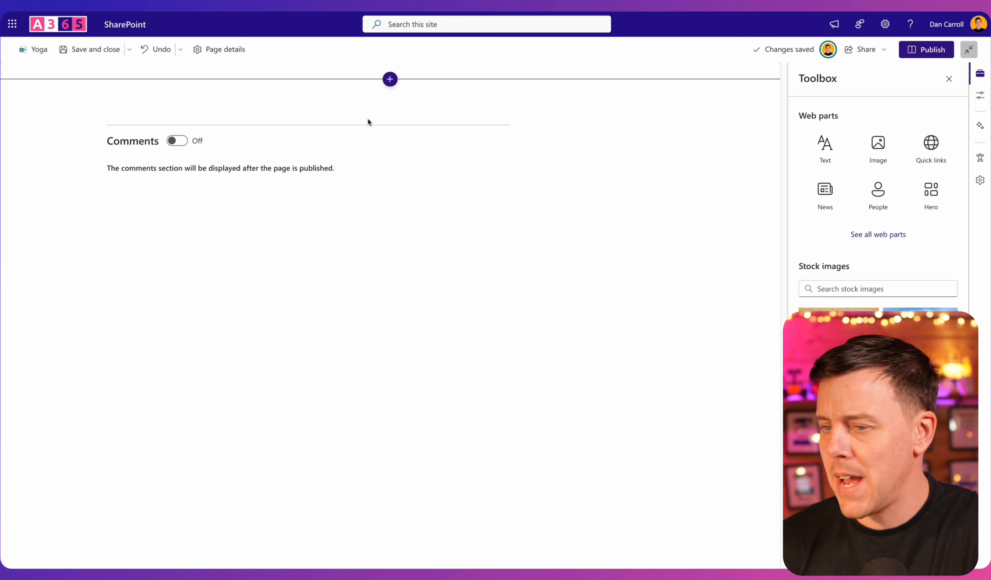
- Add a flexible section to the empty Yoga page and stretch its height to several times its default size
click(390, 79)
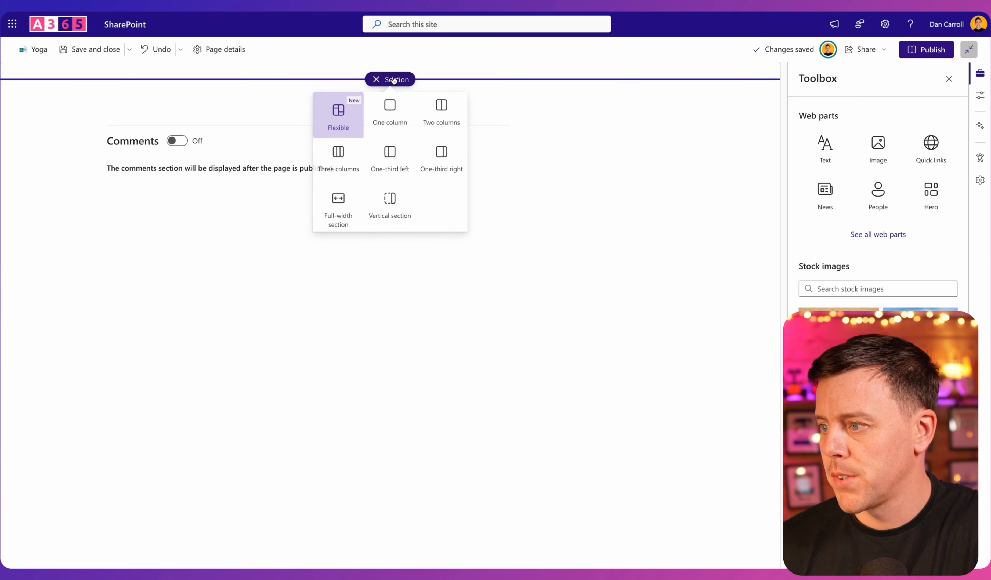
click(336, 119)
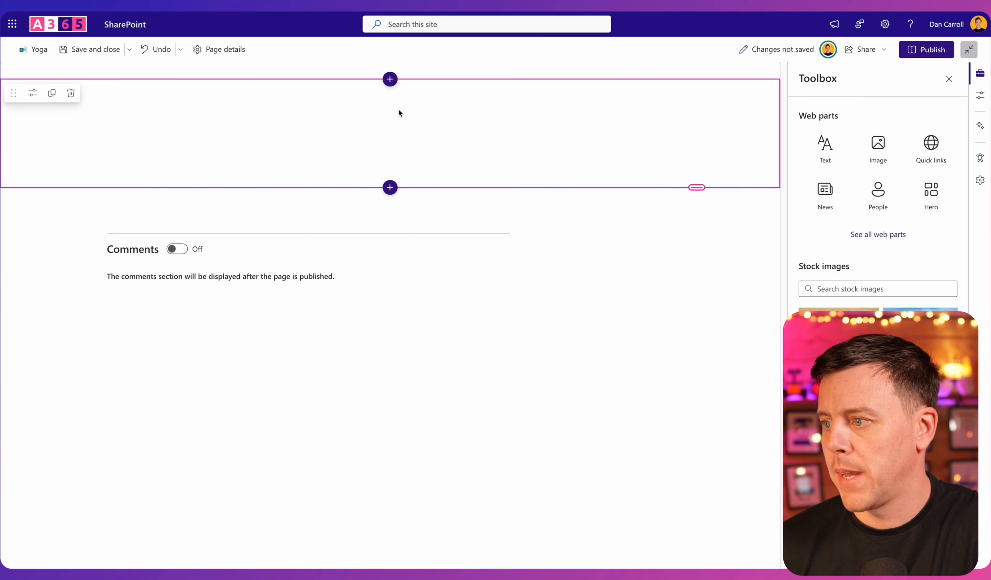
drag(696, 187, 718, 454)
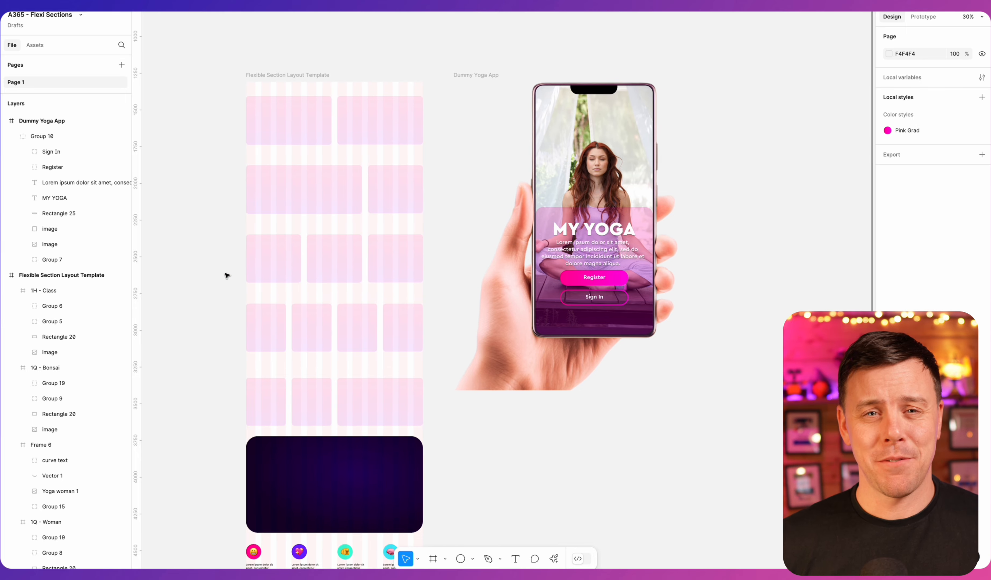
- Switch to the Figma layout file and examine the Flexible Section Layout Template frame's size and its 12-column layout grid
scroll(225, 277, down, 10)
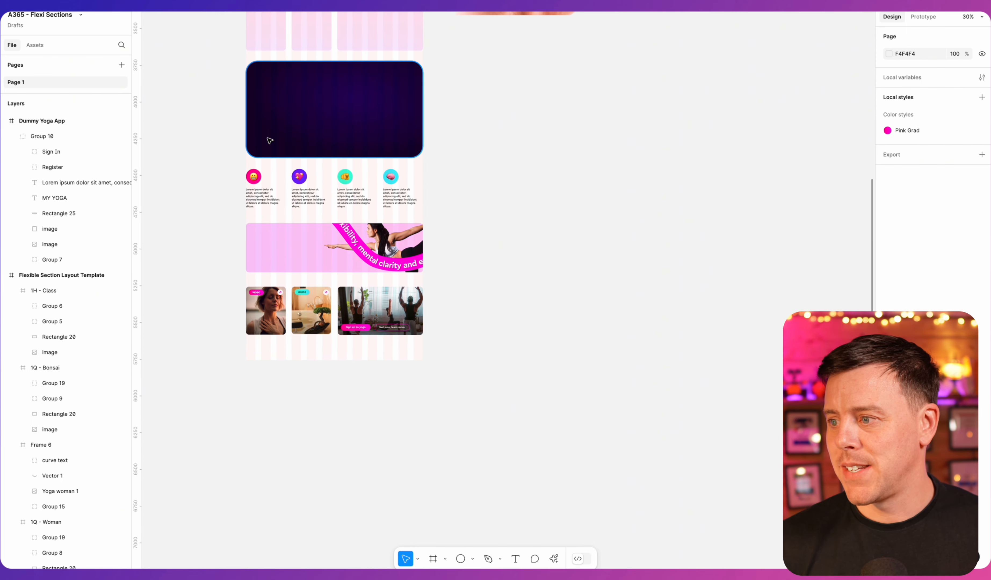
scroll(269, 140, up, 10)
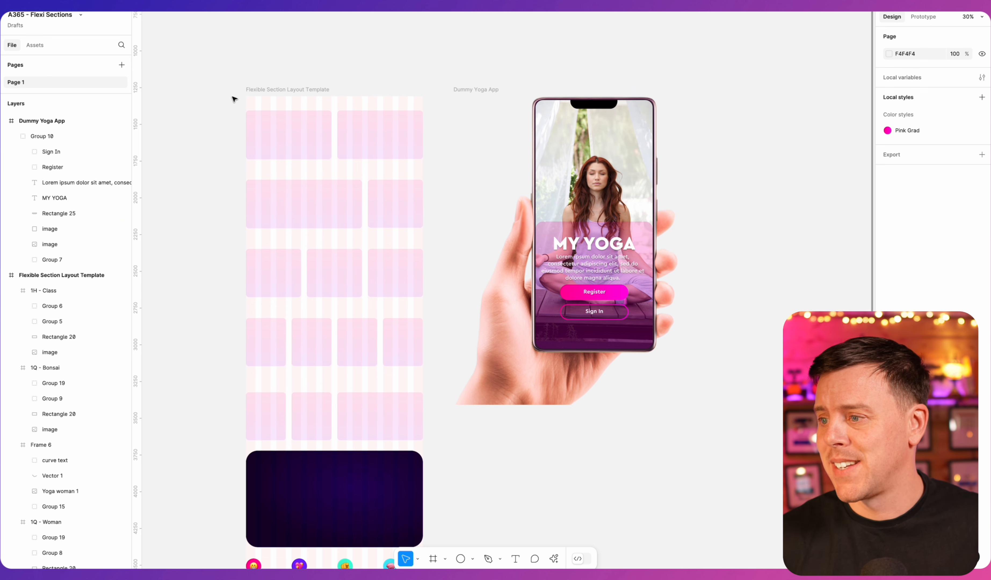
scroll(239, 96, up, 5)
scroll(220, 152, right, 5)
scroll(208, 157, left, 3)
click(259, 94)
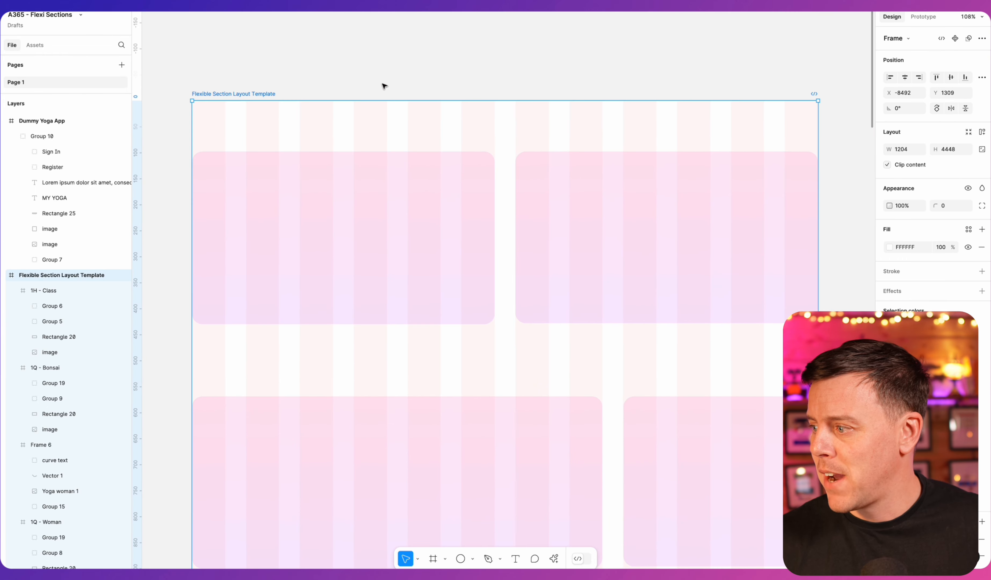
scroll(908, 493, down, 2)
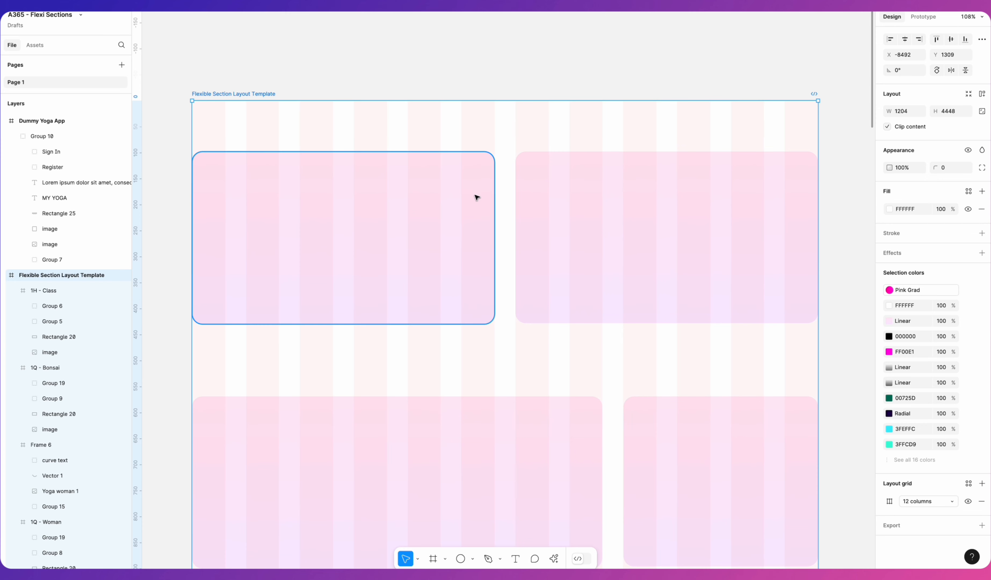
- Narrow the template's first rectangle to 375 wide in Figma, and slightly reduce the flexible section's height on the SharePoint Yoga page
click(396, 266)
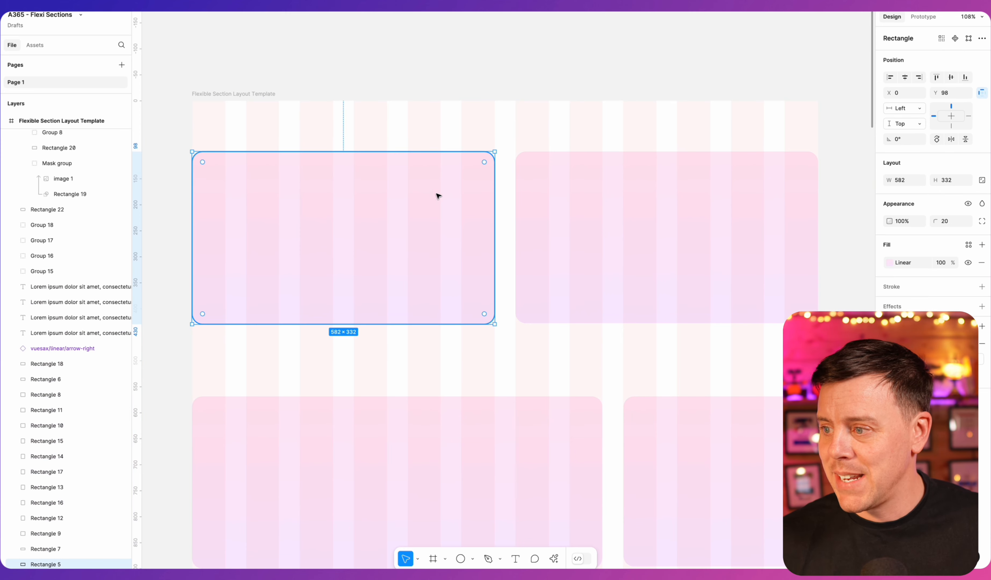
drag(495, 229, 386, 240)
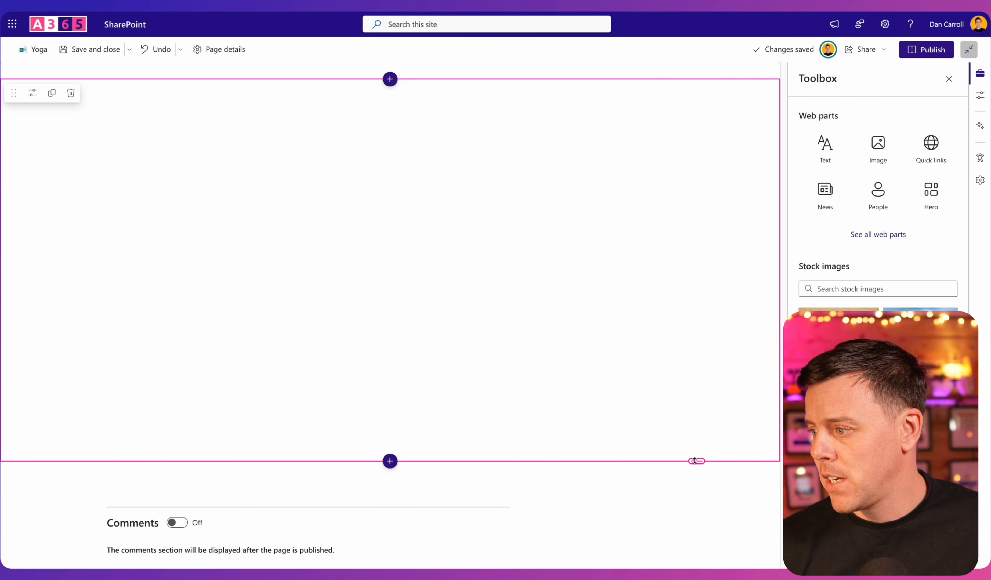
drag(694, 460, 689, 435)
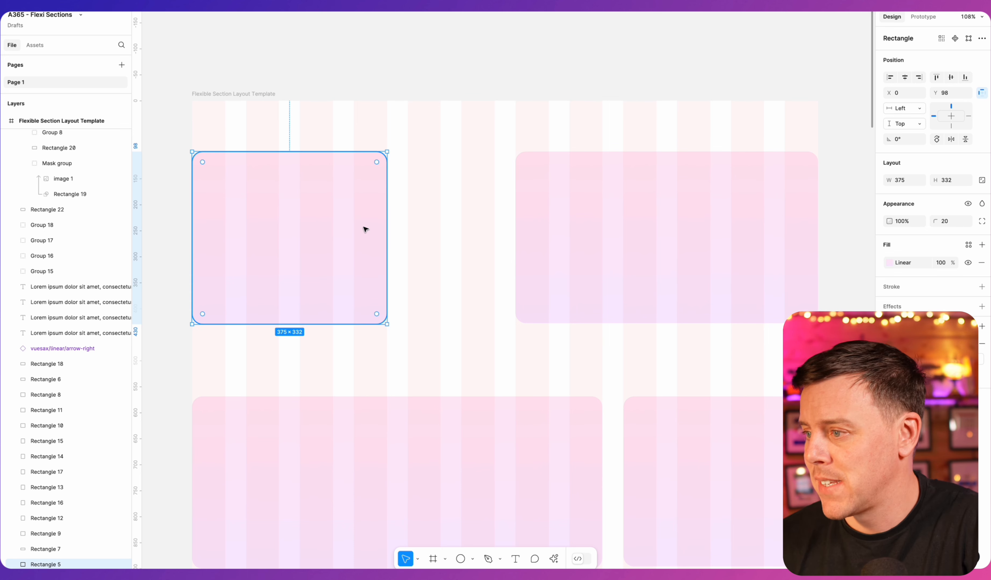
- Back in Figma, resize the first row's rectangles along the column grid, the first to 478 wide and the second to 686
drag(387, 225, 440, 223)
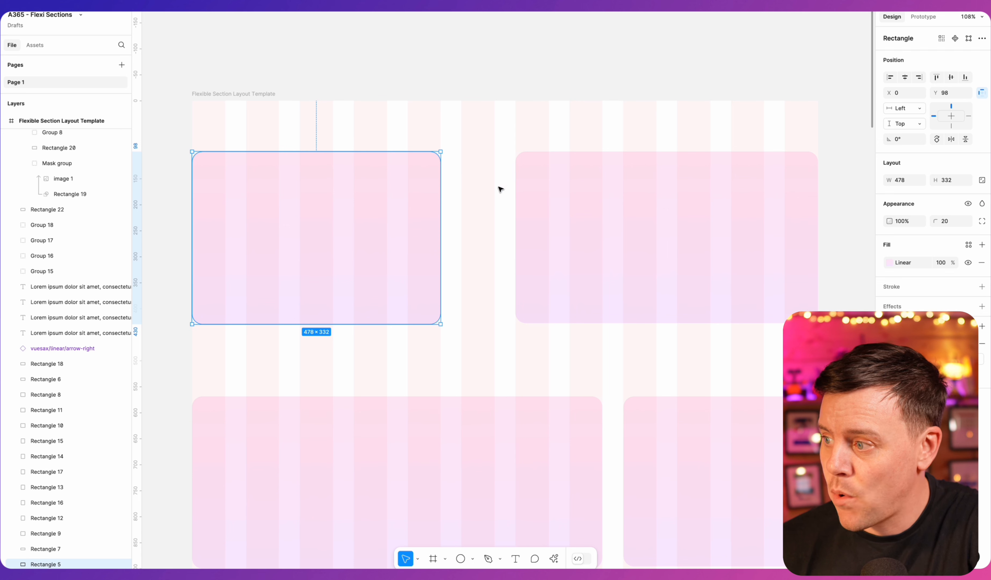
click(526, 195)
drag(517, 193, 462, 199)
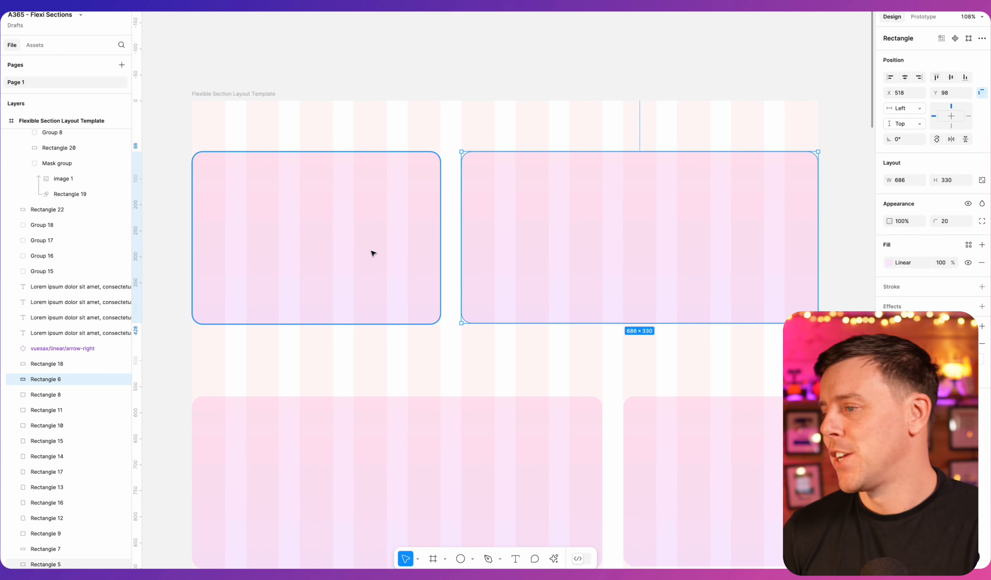
- Look through the template's remaining placeholder rows, the dark hero rectangle's dimensions and the finished image cards
scroll(374, 263, down, 5)
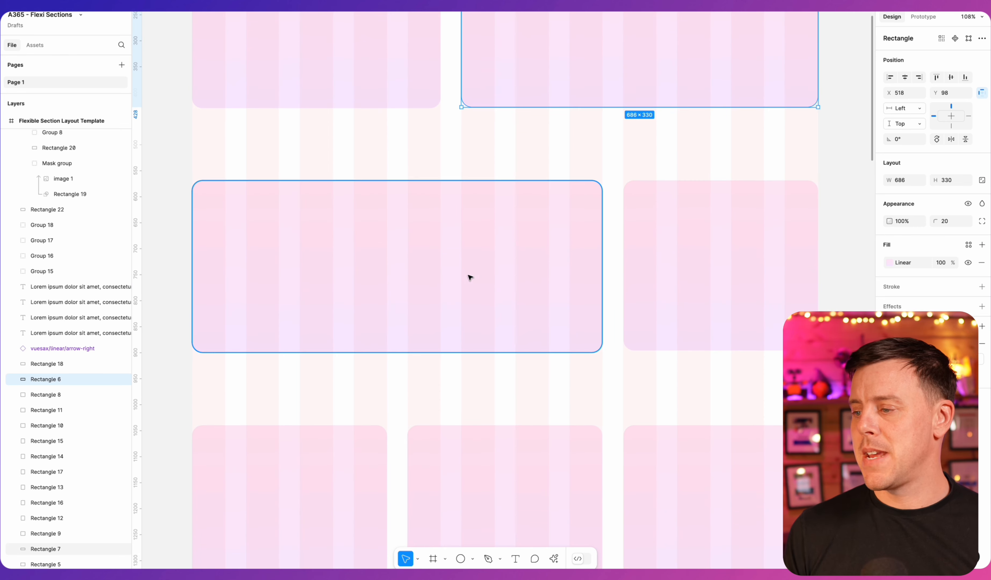
scroll(478, 279, down, 4)
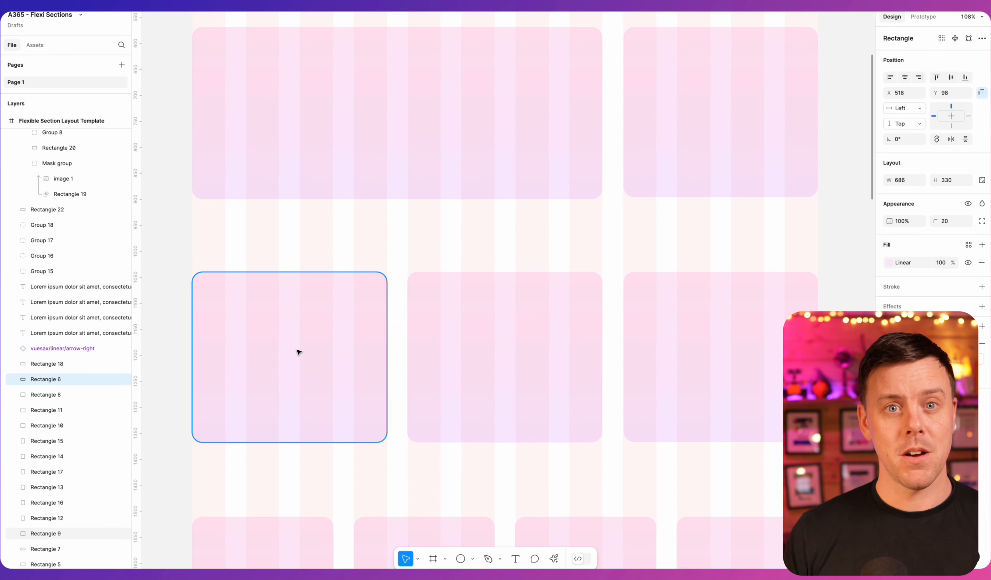
scroll(299, 343, down, 1)
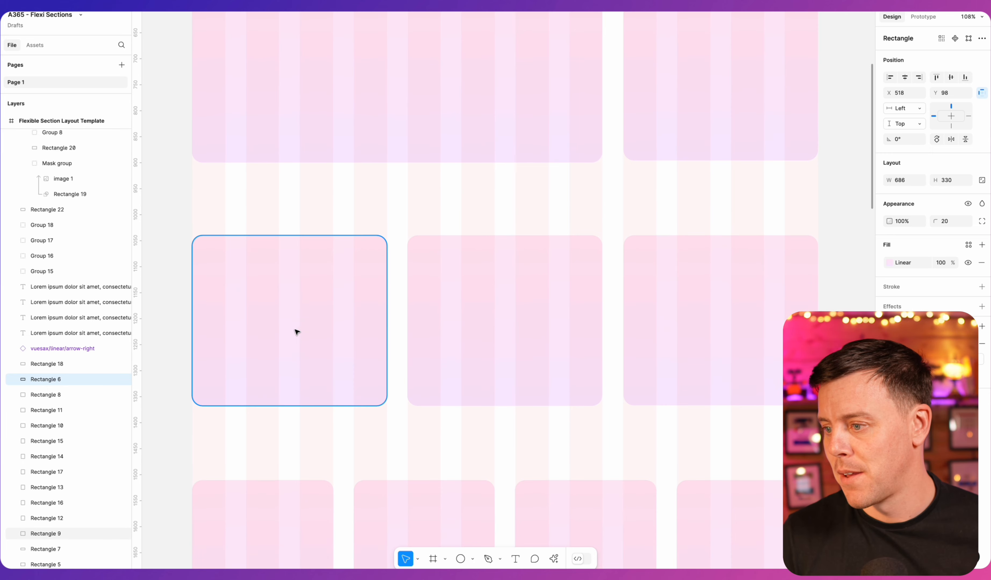
ctrl+scroll(305, 299, down, 2)
scroll(305, 297, down, 15)
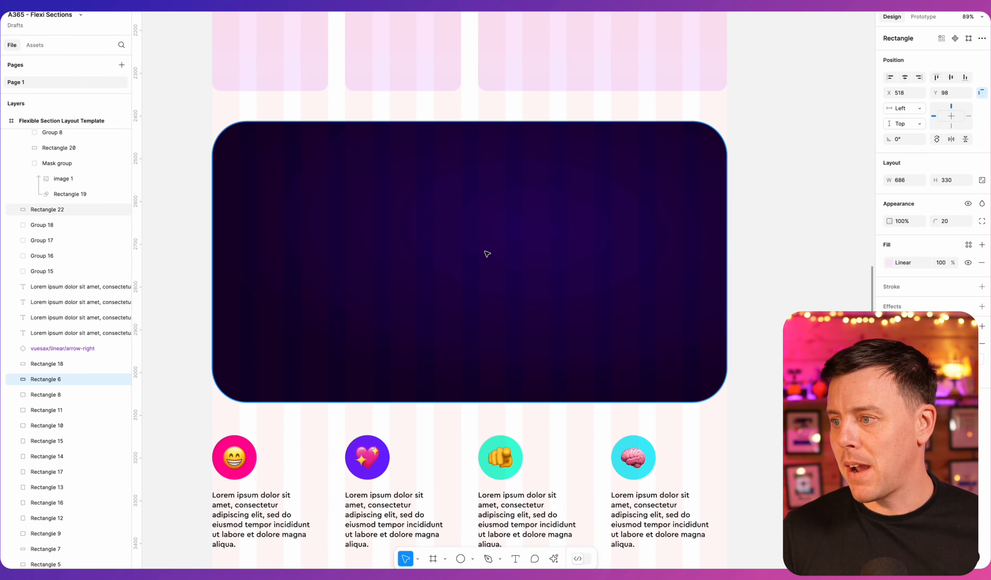
click(486, 255)
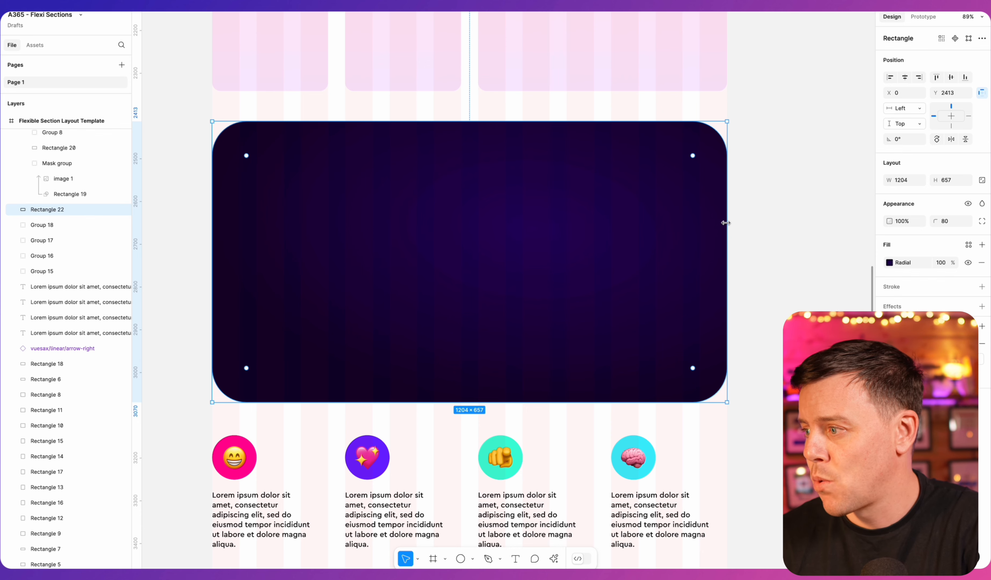
scroll(424, 332, down, 15)
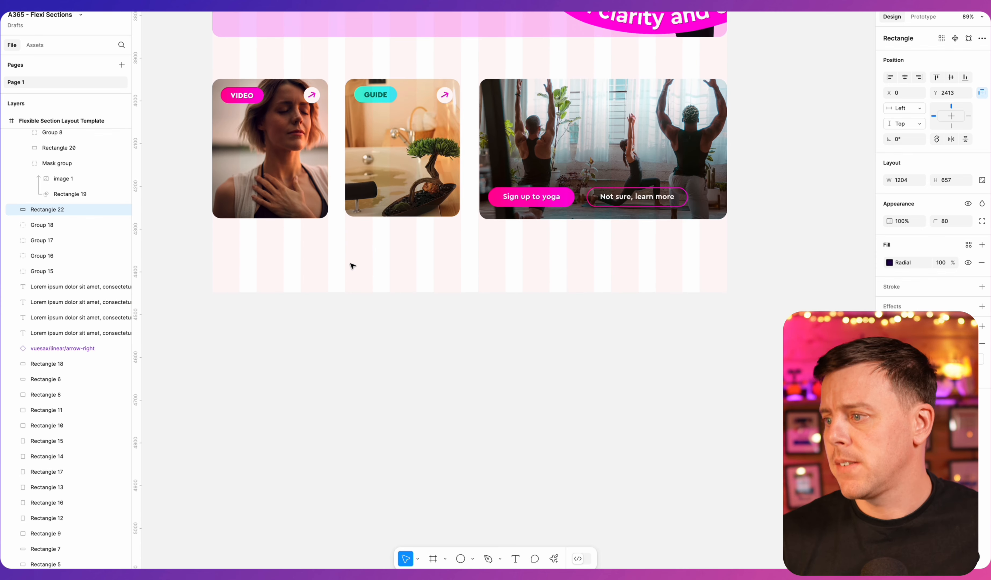
- Extend the Flexible Section Layout Template frame downward to make empty grid space below the image cards
scroll(308, 139, down, 7)
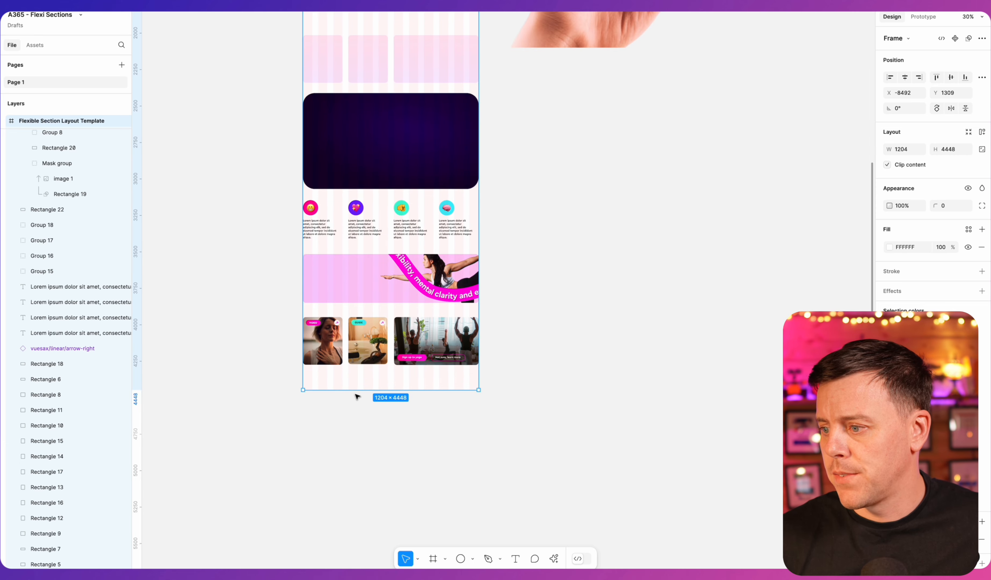
drag(355, 391, 340, 560)
scroll(333, 435, down, 5)
click(334, 434)
scroll(367, 218, up, 7)
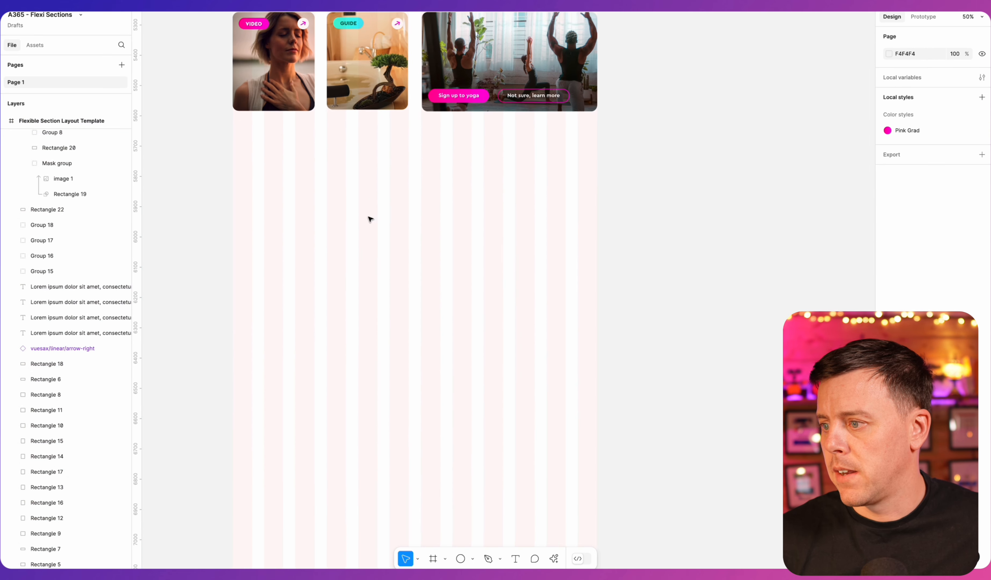
- Draw a rectangle about 1204 × 627 across all grid columns in the empty space below the image cards
scroll(355, 216, up, 2)
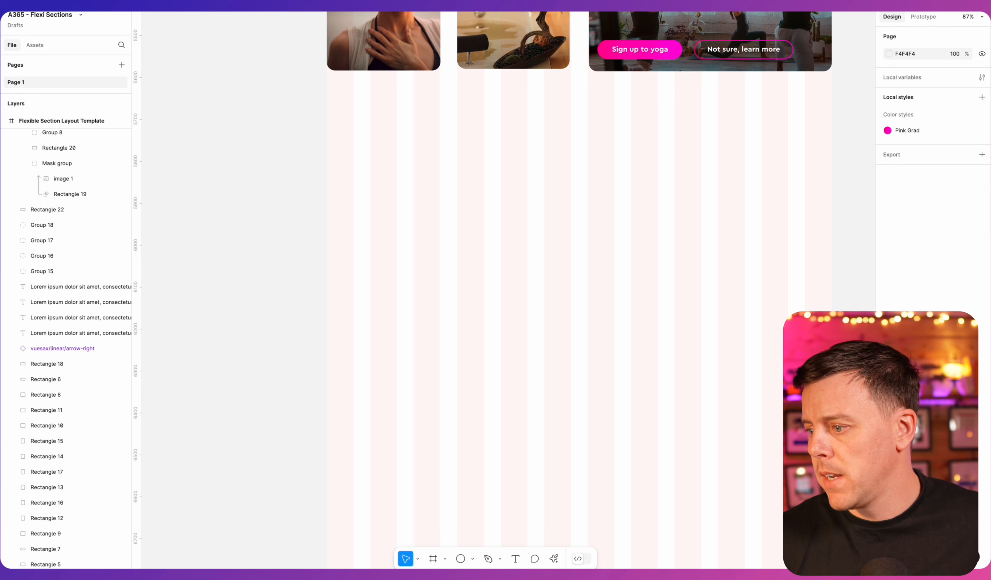
click(472, 559)
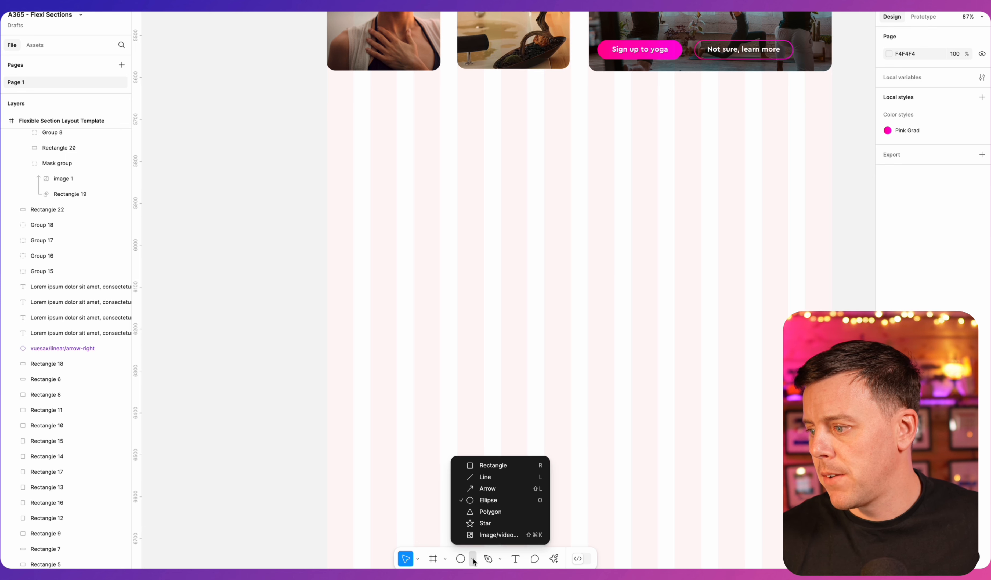
click(493, 465)
drag(362, 189, 604, 310)
drag(464, 237, 428, 202)
drag(569, 277, 831, 405)
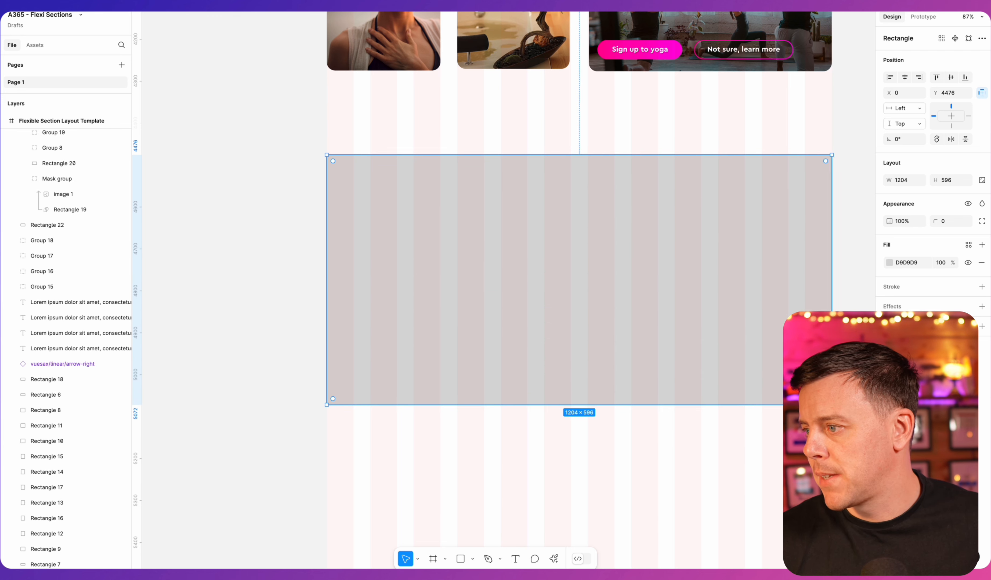
drag(681, 404, 681, 417)
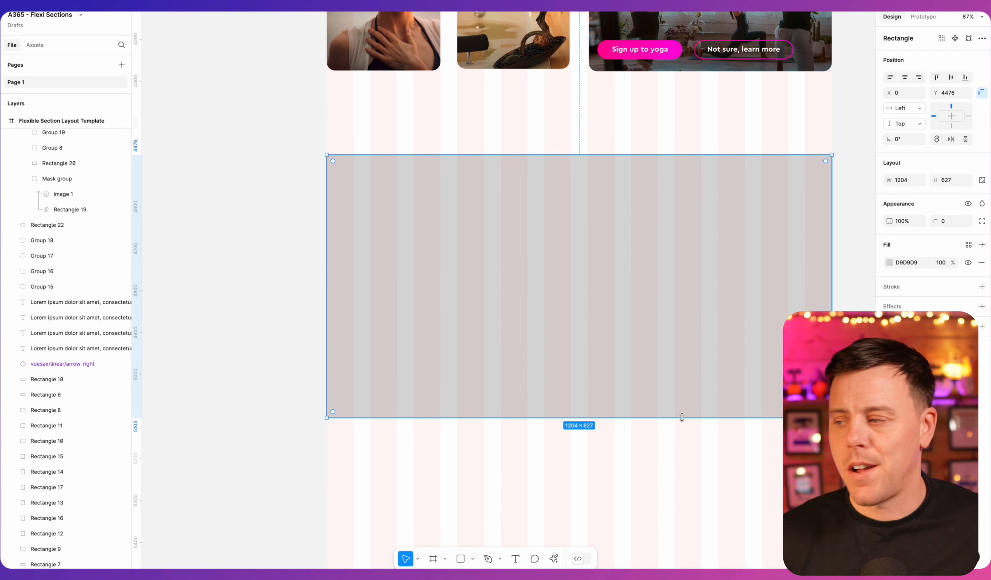
- Round the new rectangle's corners to a radius of 80
click(947, 222)
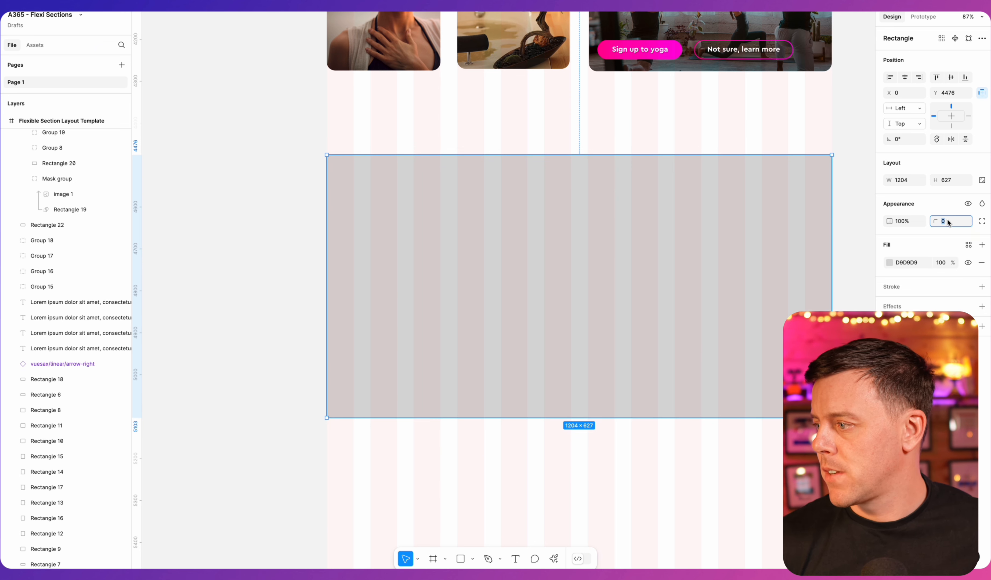
text(10)
key(Return)
key(shift+Up)
key(shift+Up)
key(shift+Up)
key(shift+Up)
key(shift+Up)
key(shift+Up)
key(shift+Up)
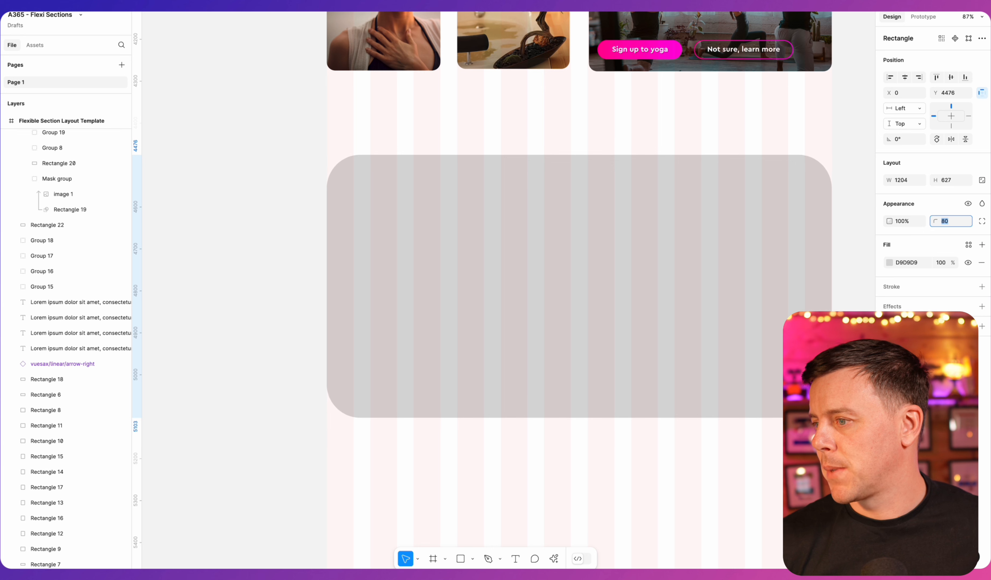
- Change the rectangle's fill to a radial gradient, centred right of the middle and extending past the lower edge
click(890, 265)
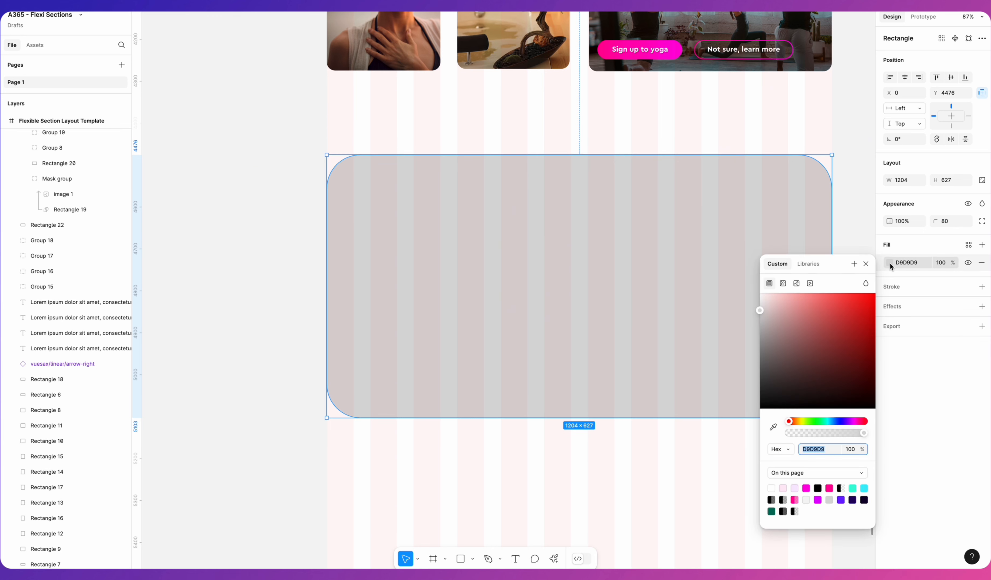
click(783, 284)
click(785, 304)
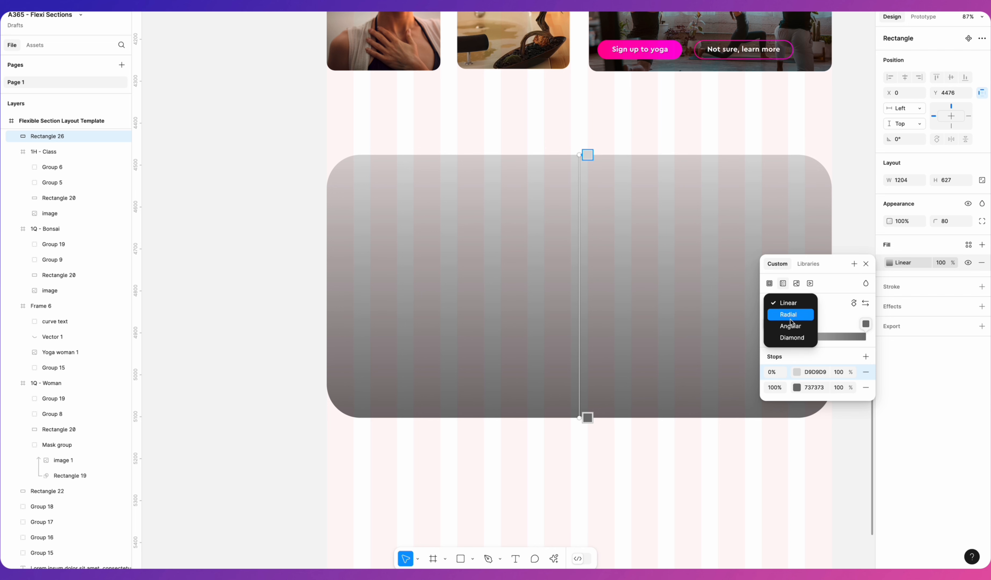
click(788, 315)
drag(579, 287, 651, 259)
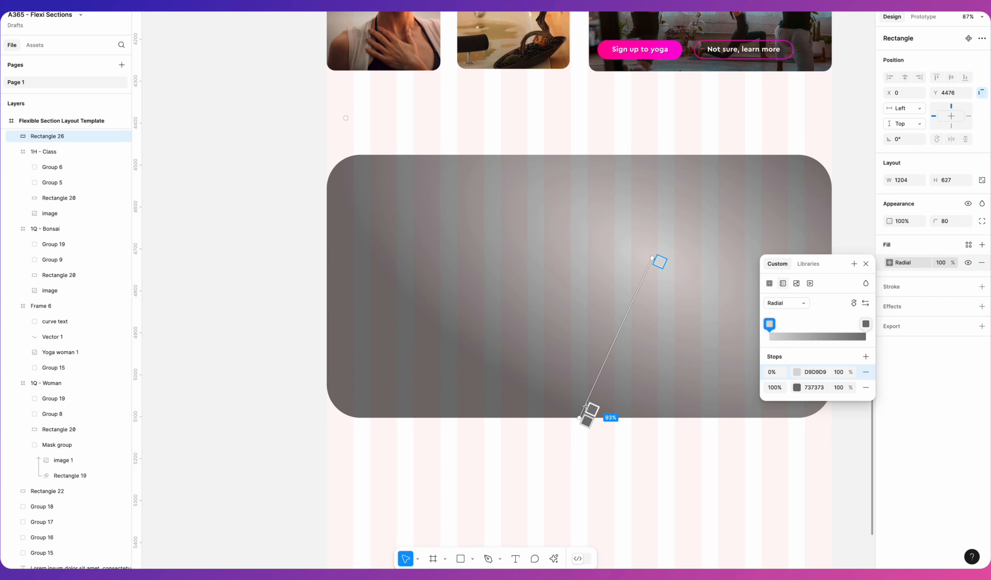
drag(585, 419, 524, 481)
- Set the radial gradient's inner stop to 220061 and its outer stop to 0F002B
click(796, 371)
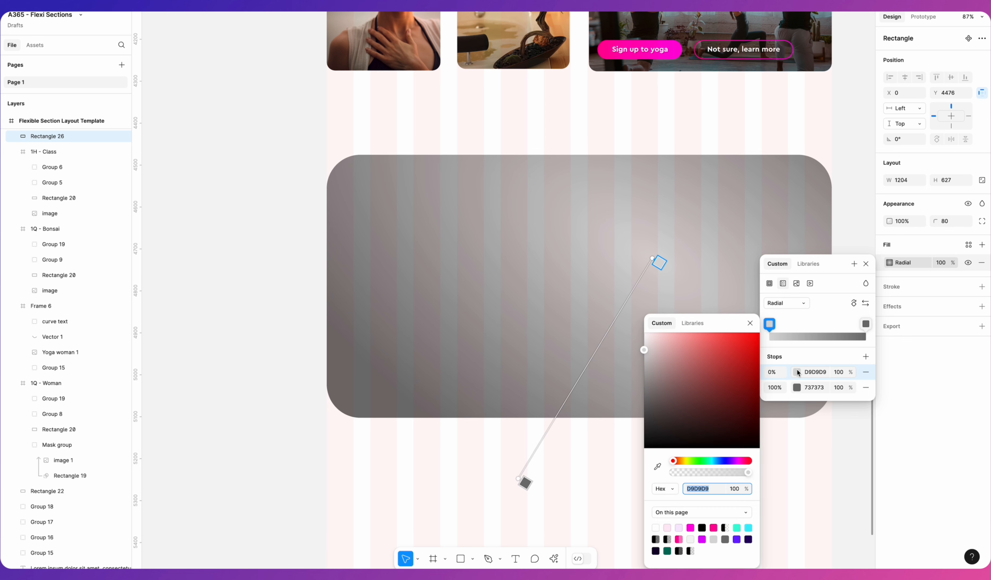
text(220061)
click(796, 387)
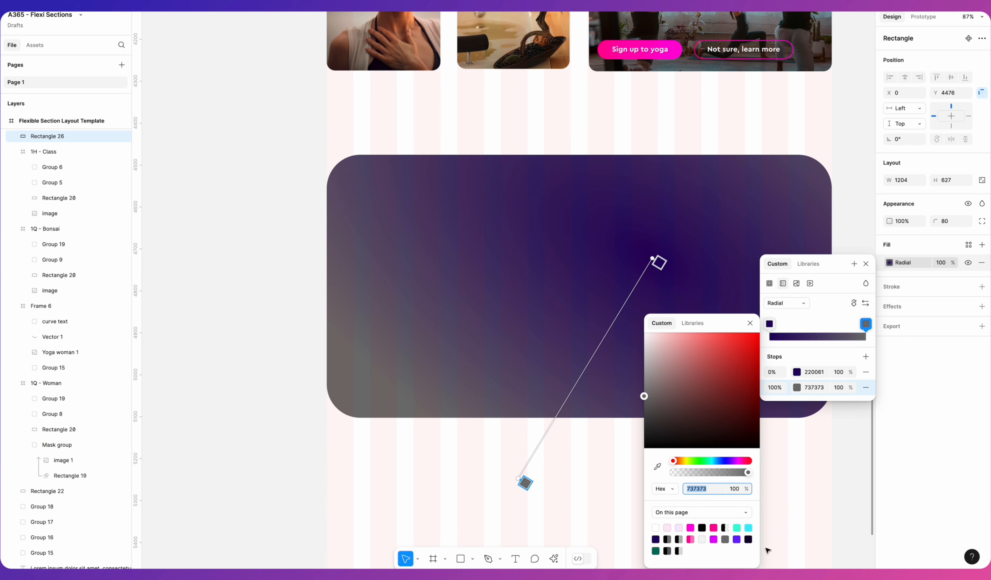
click(750, 540)
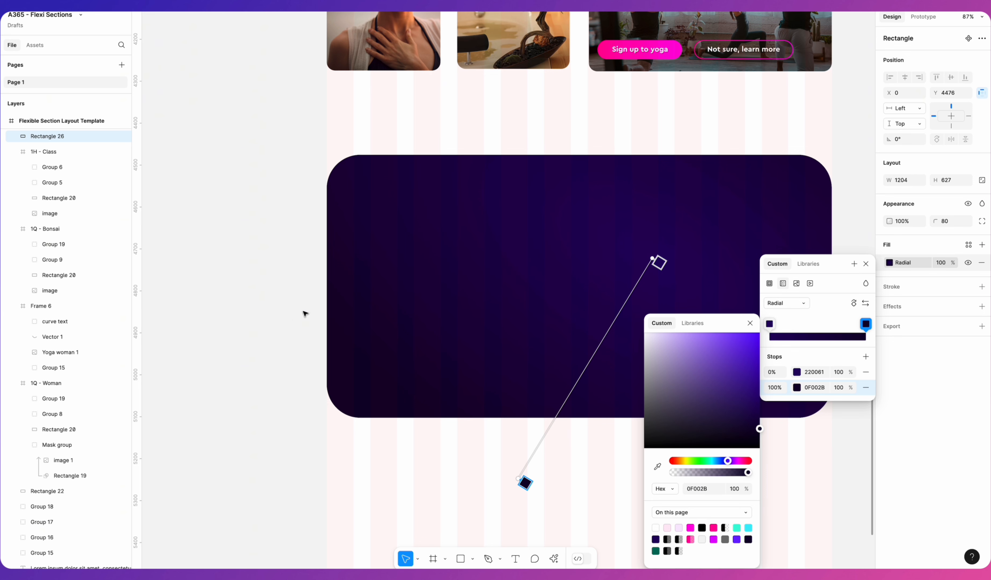
key(Escape)
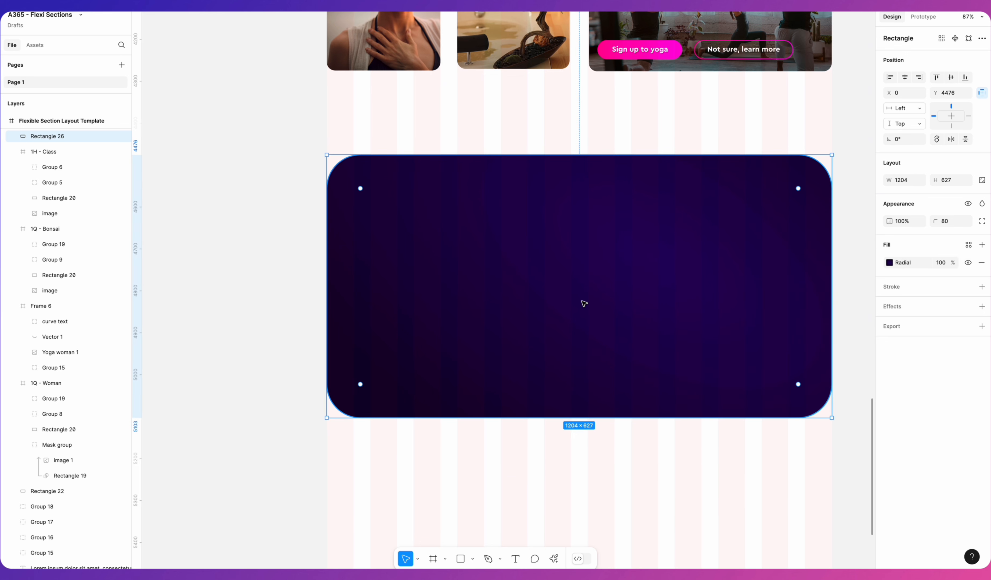
click(892, 327)
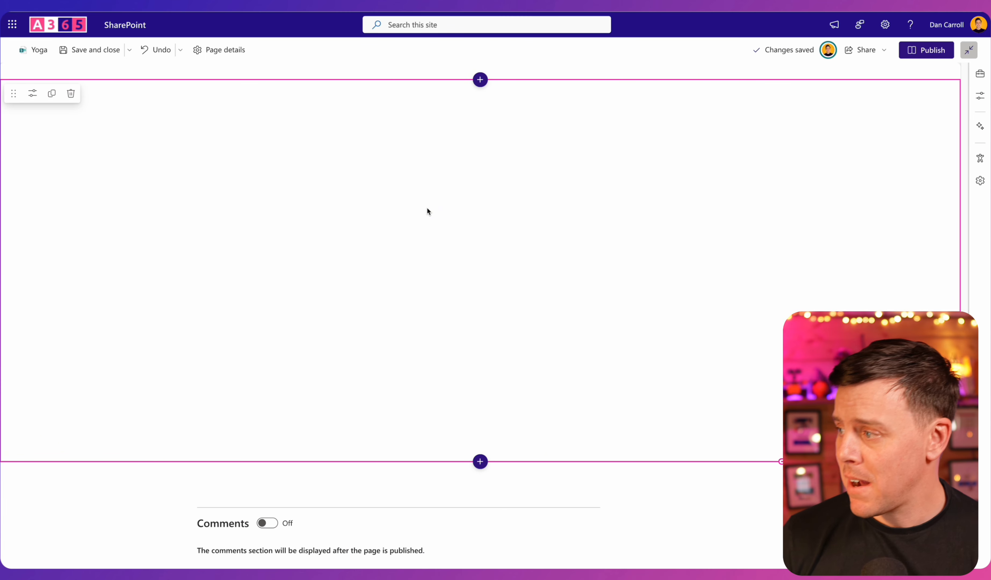
click(979, 76)
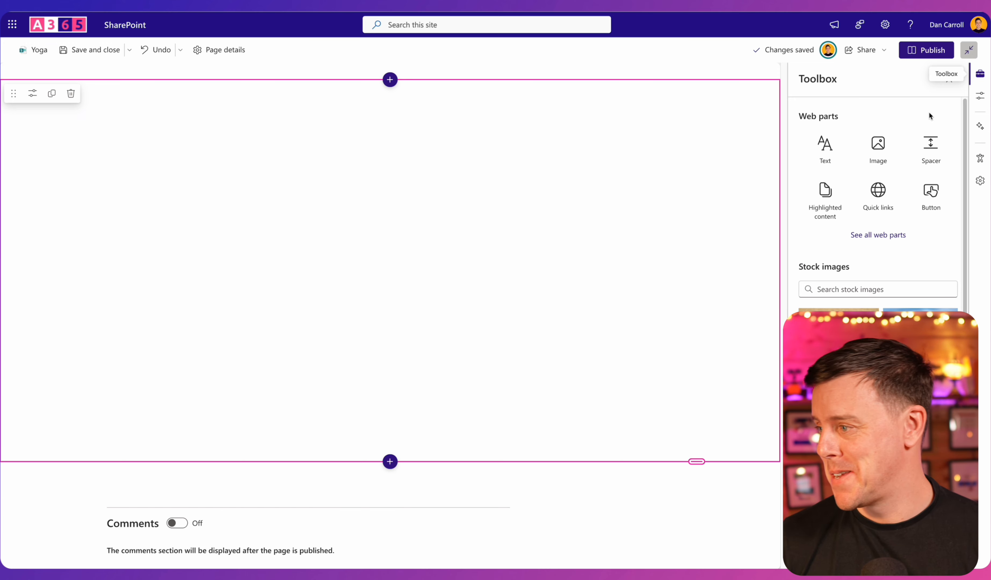
click(882, 159)
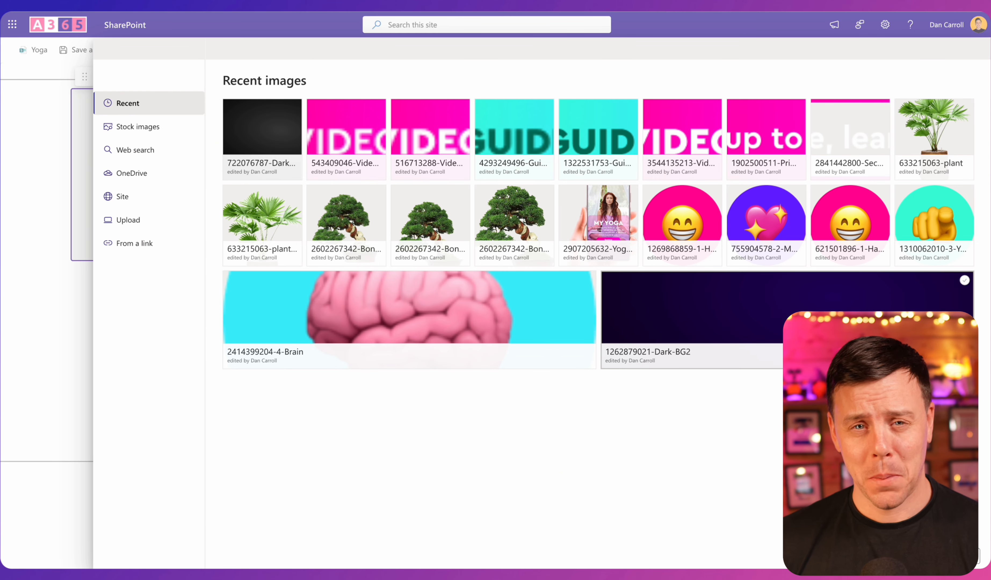
click(942, 310)
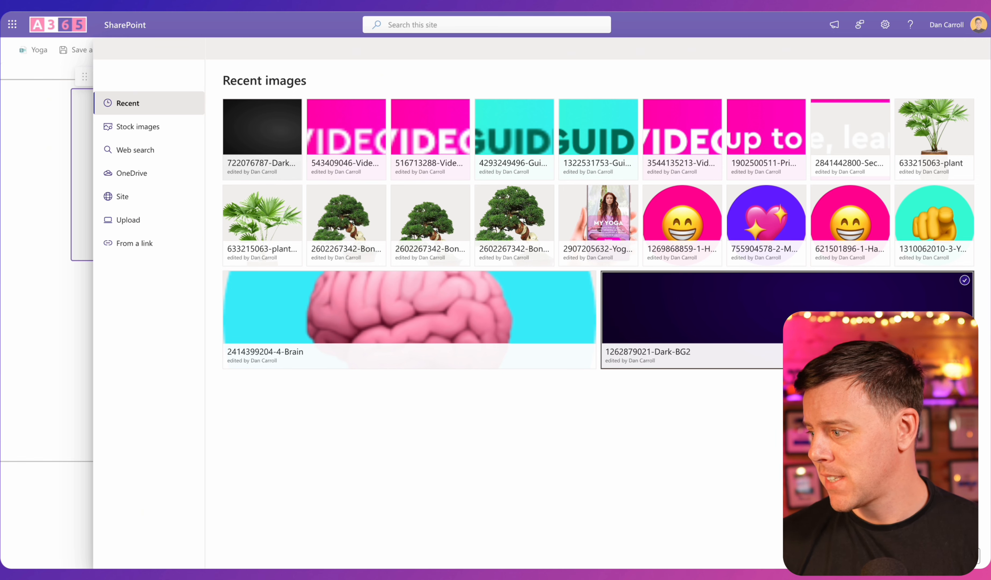
click(913, 556)
click(282, 301)
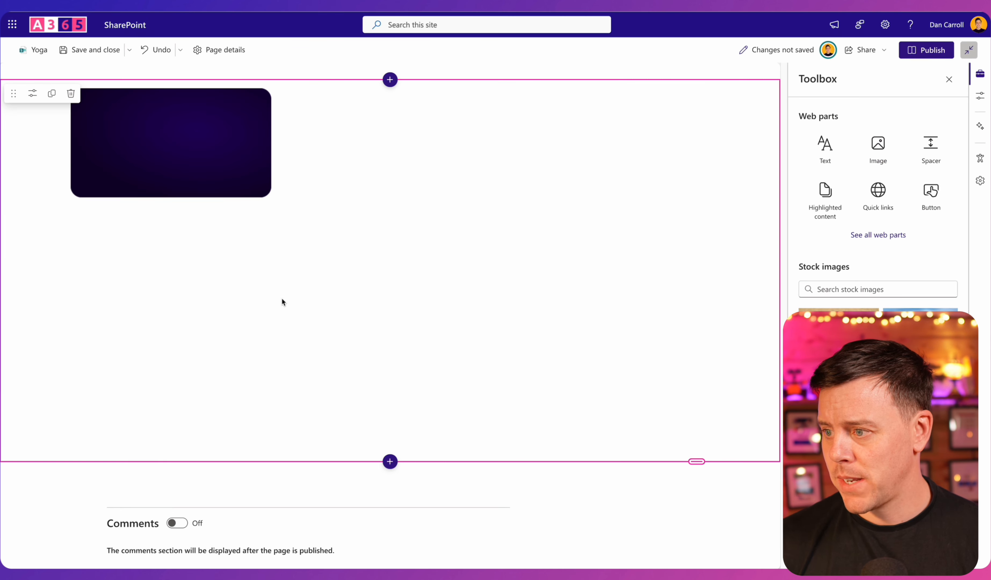
click(191, 153)
drag(271, 197, 710, 397)
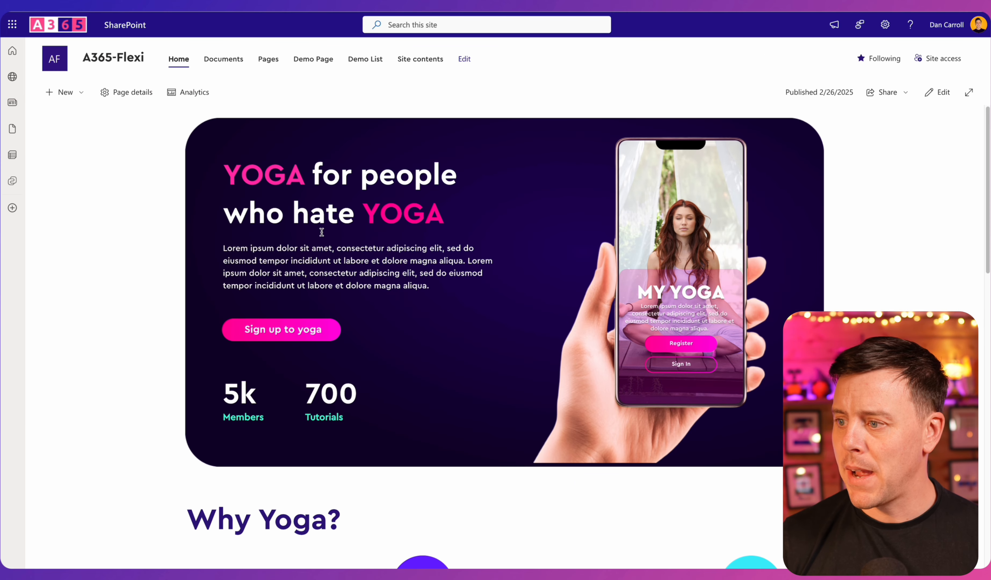
- Copy the "YOGA for people who hate YOGA" heading from the site's Home page into a new text web part on the dark image's upper left
drag(224, 177, 442, 212)
key(ctrl+c)
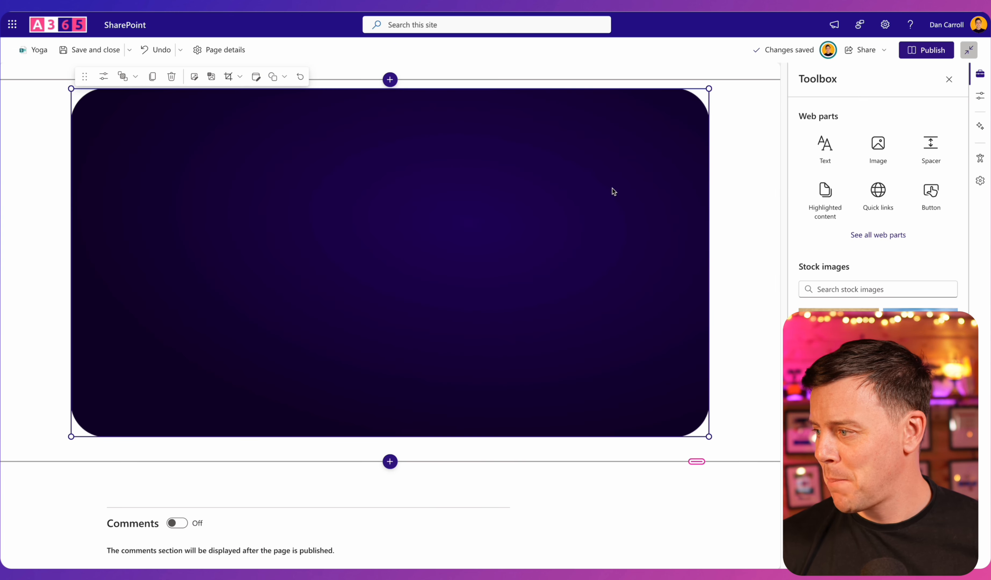
click(829, 152)
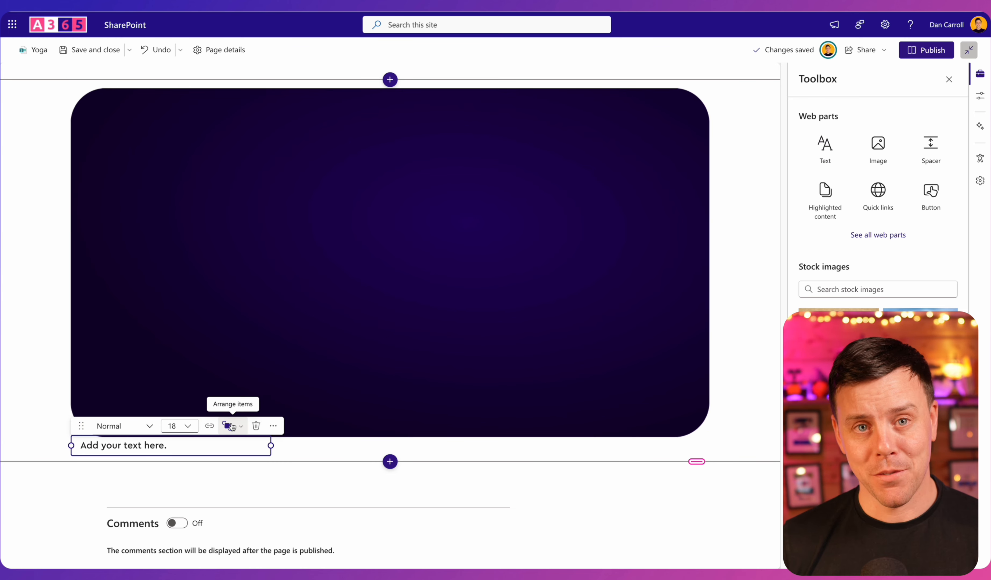
click(326, 449)
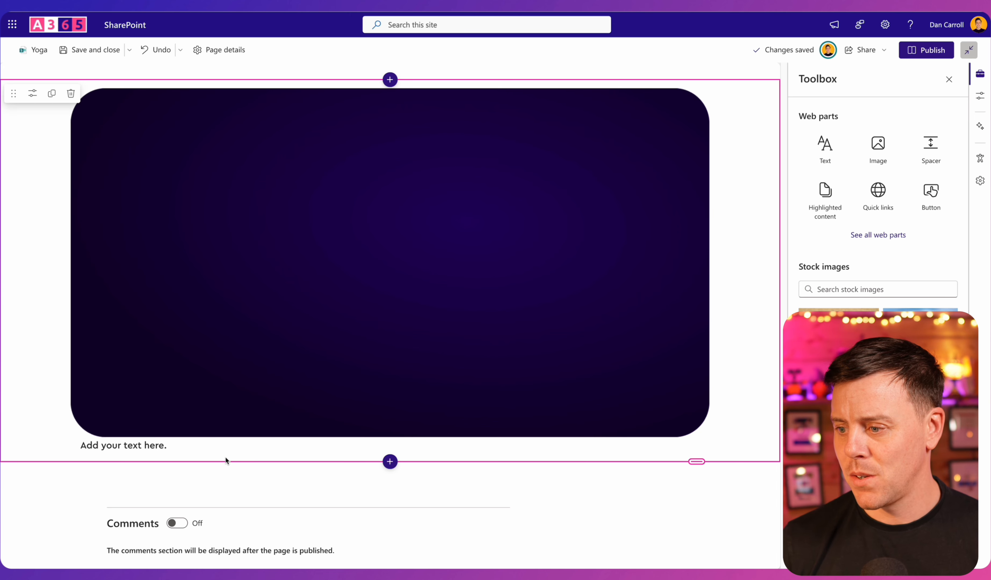
click(139, 449)
drag(77, 423, 108, 121)
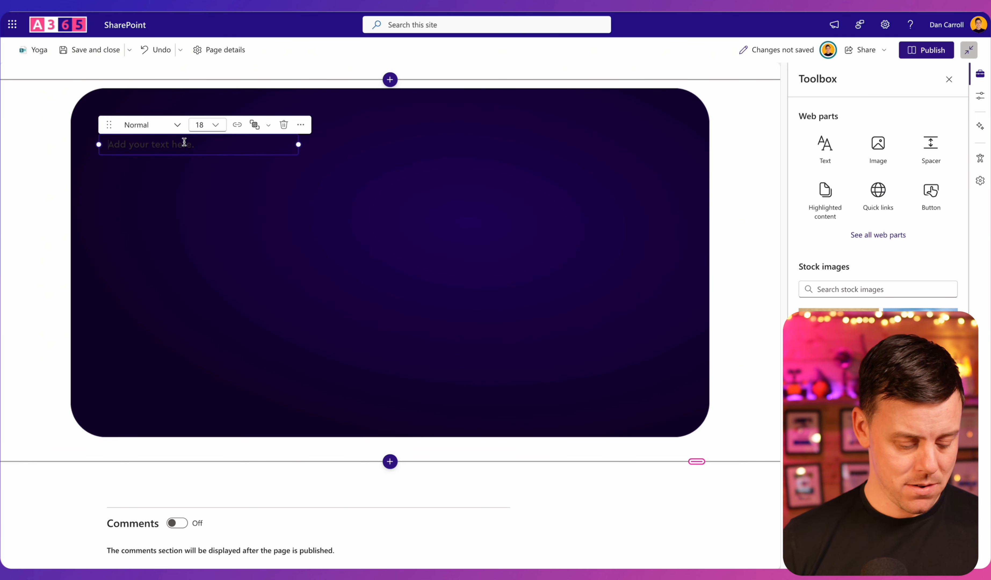
key(ctrl+v)
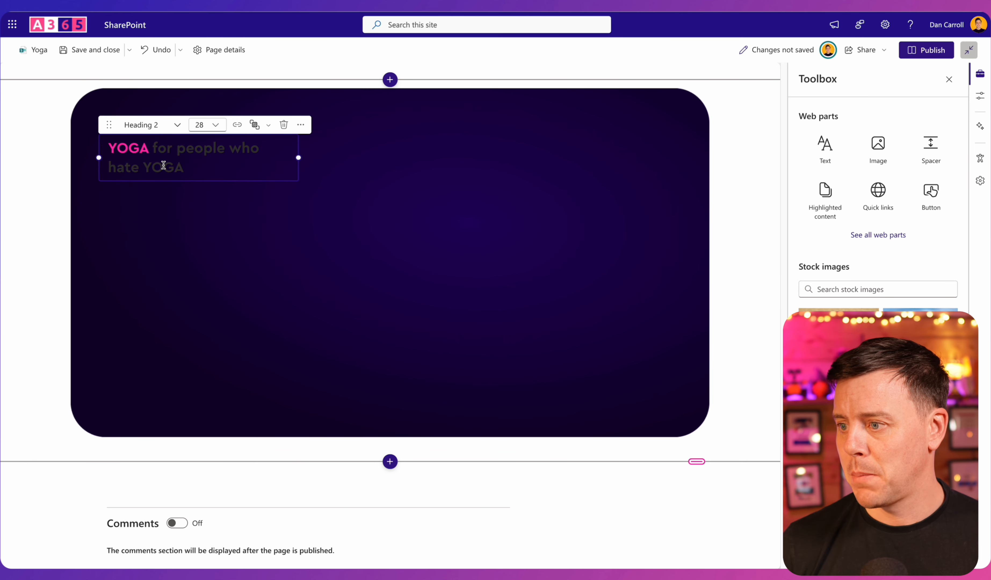
- Colour the pasted heading's "for people who hate" text white (ffffff) and its final word YOGA pink
drag(153, 148, 190, 175)
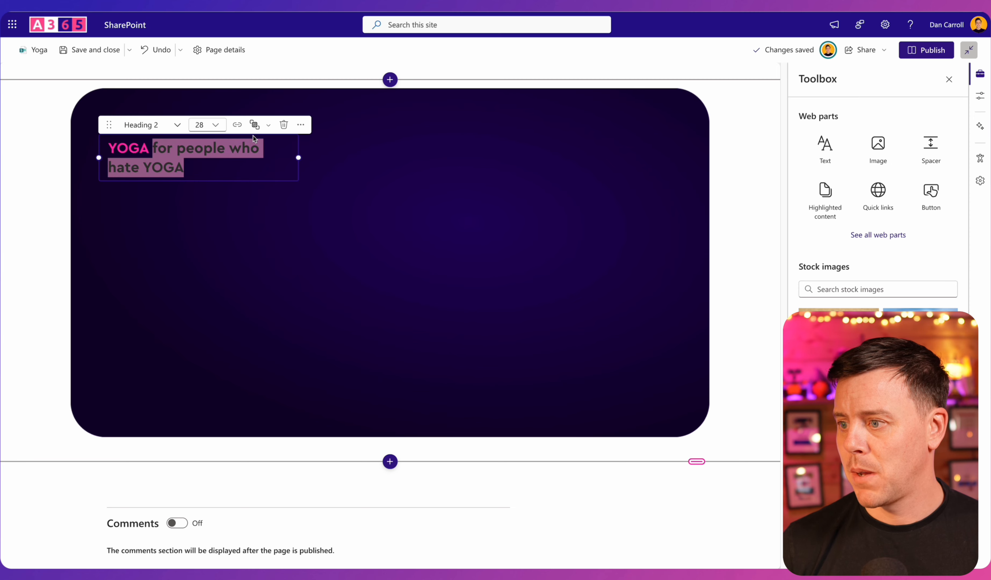
click(300, 125)
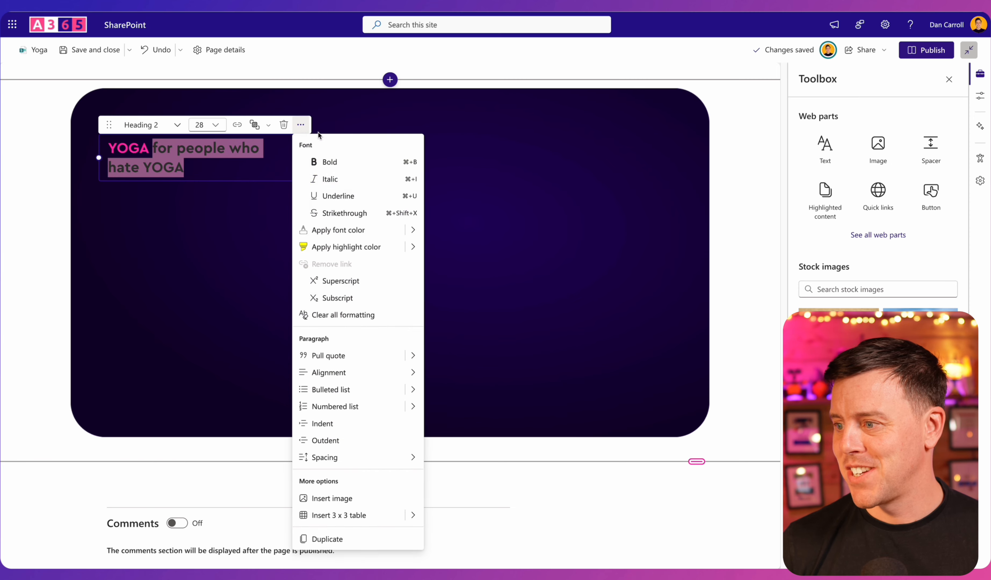
click(416, 231)
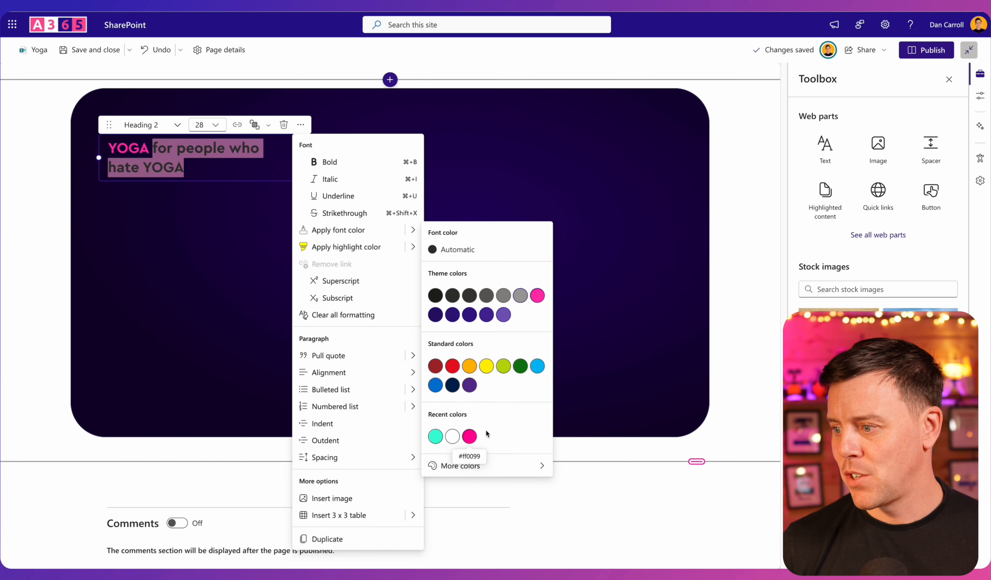
click(454, 473)
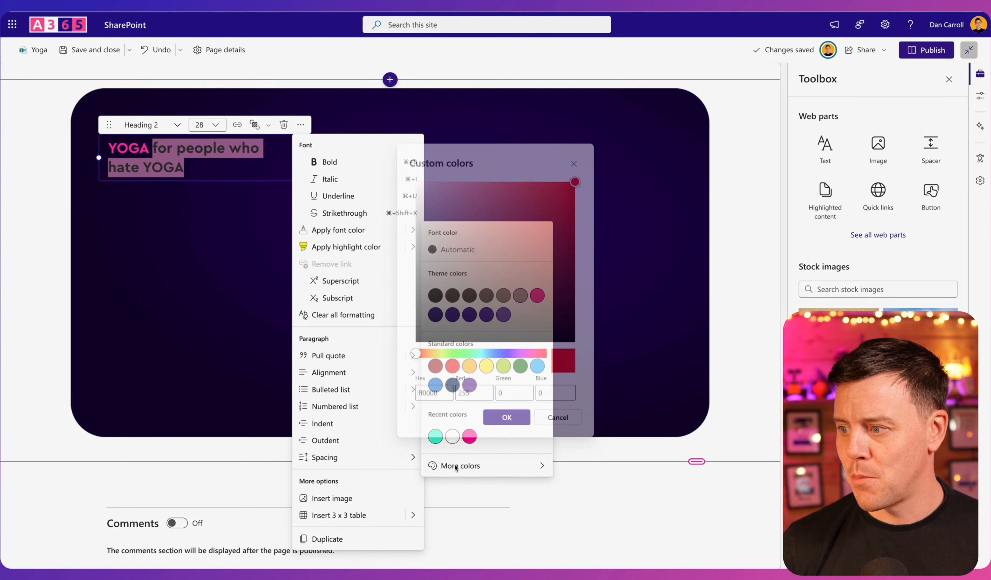
click(451, 226)
drag(451, 226, 375, 128)
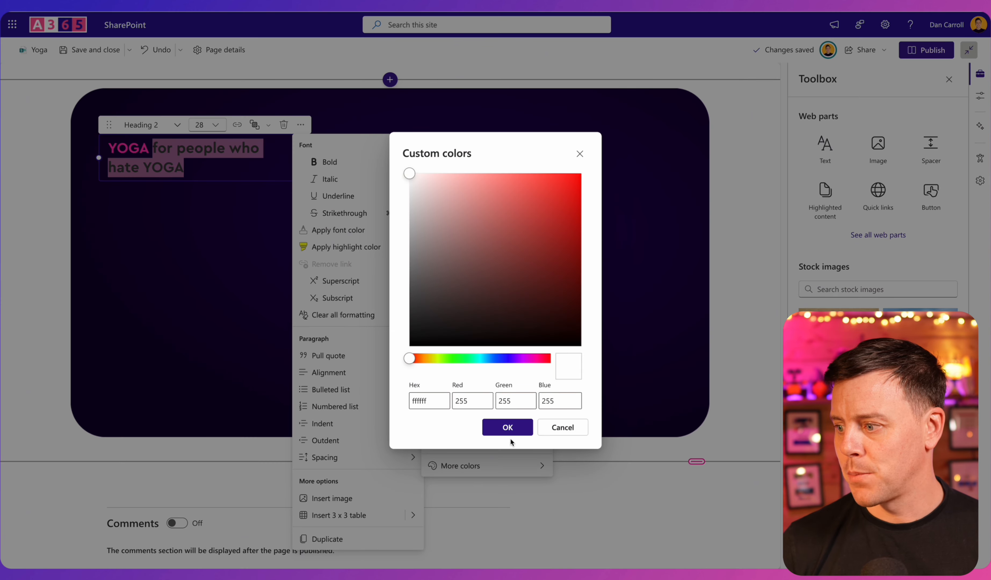
click(507, 427)
click(178, 172)
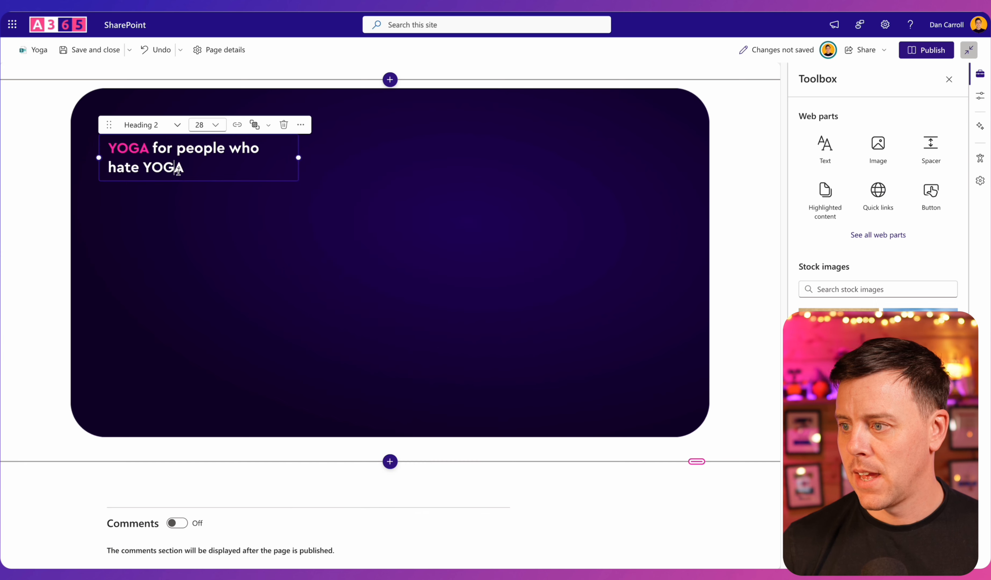
- Set the whole heading's font size to 56 and widen its text box so it wraps onto two lines
drag(185, 172, 107, 149)
click(255, 124)
click(204, 125)
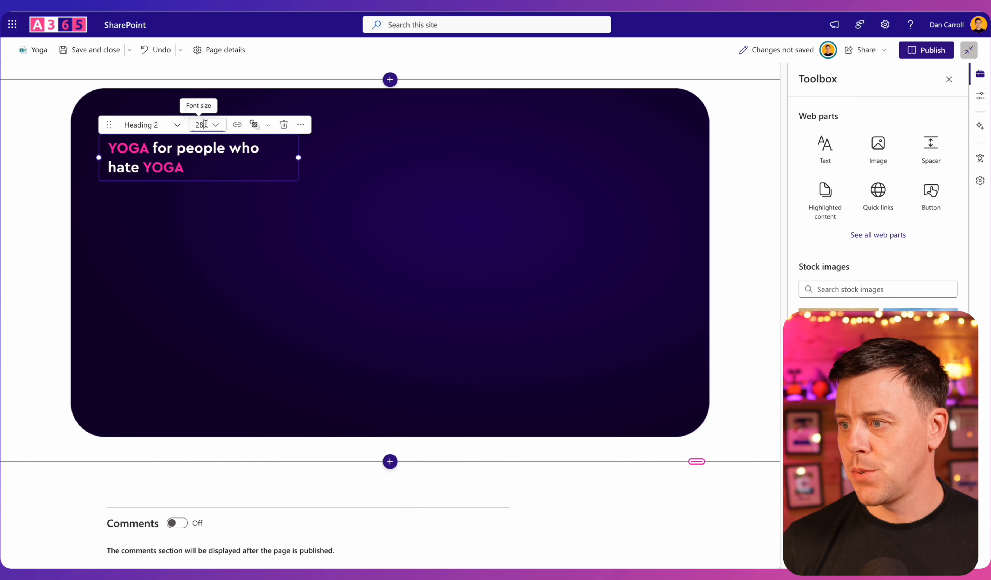
text(56)
key(Return)
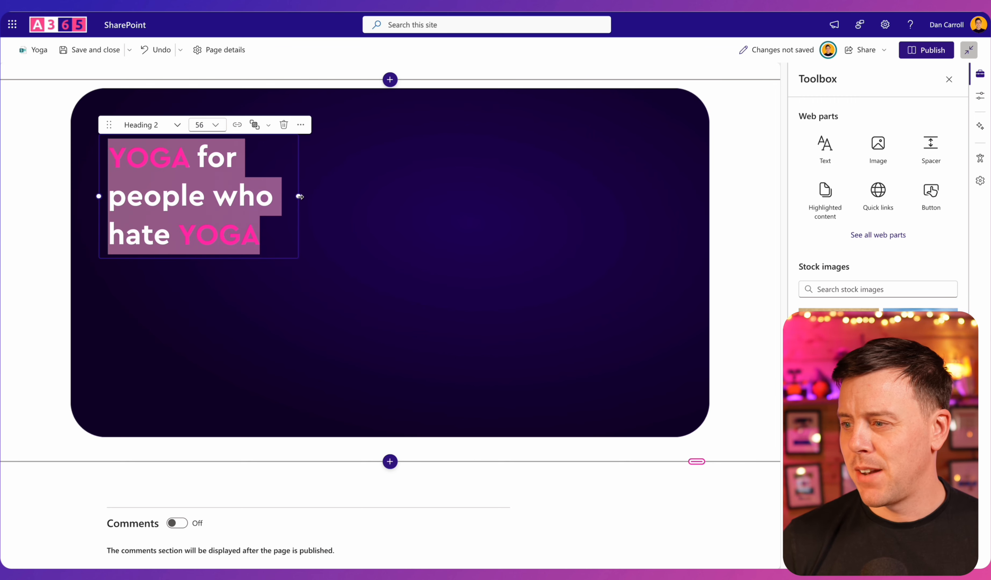
drag(300, 196, 416, 199)
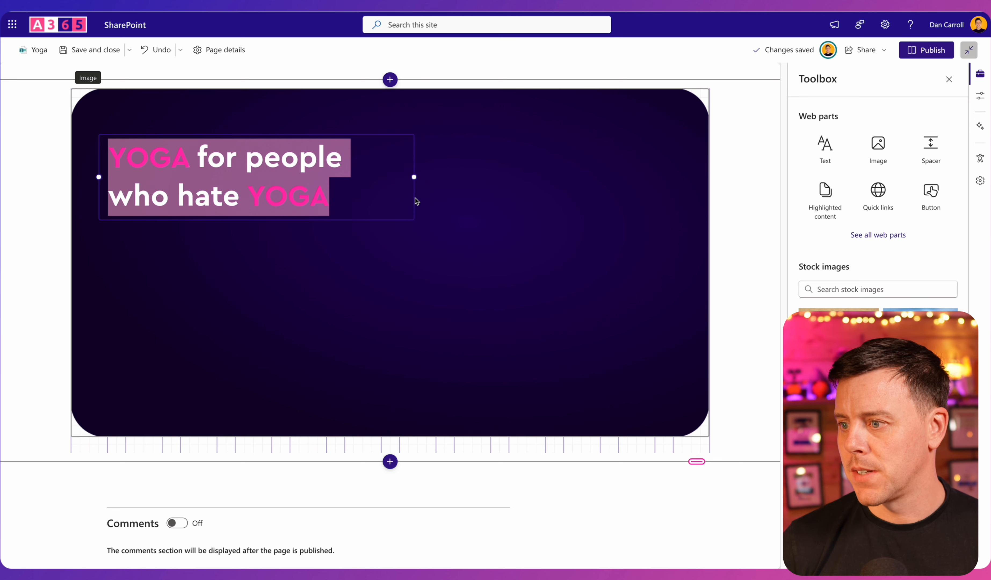
- Add a text web part beneath the YOGA heading on the dark image and fill it with the Home page banner's lorem ipsum paragraph
click(396, 278)
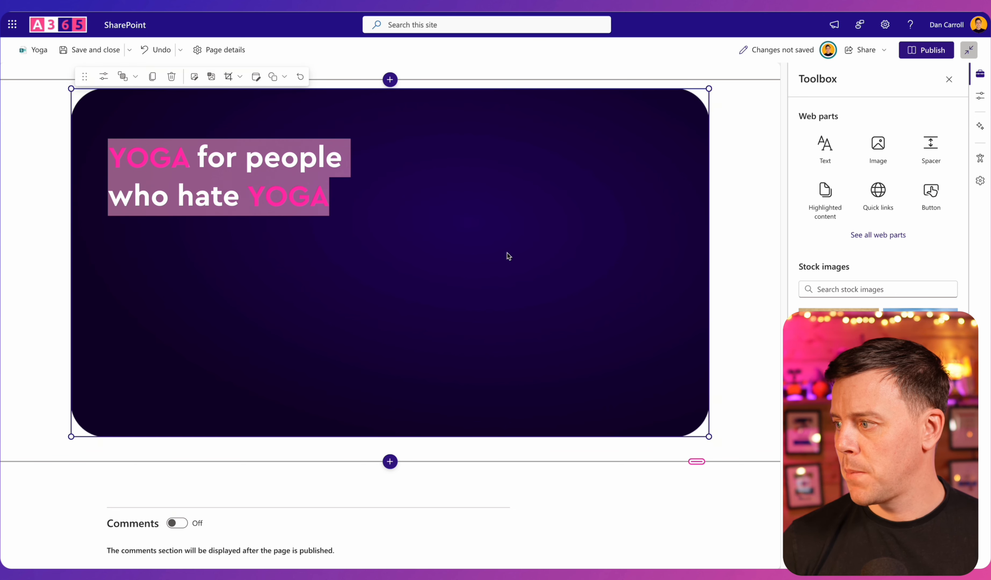
click(823, 146)
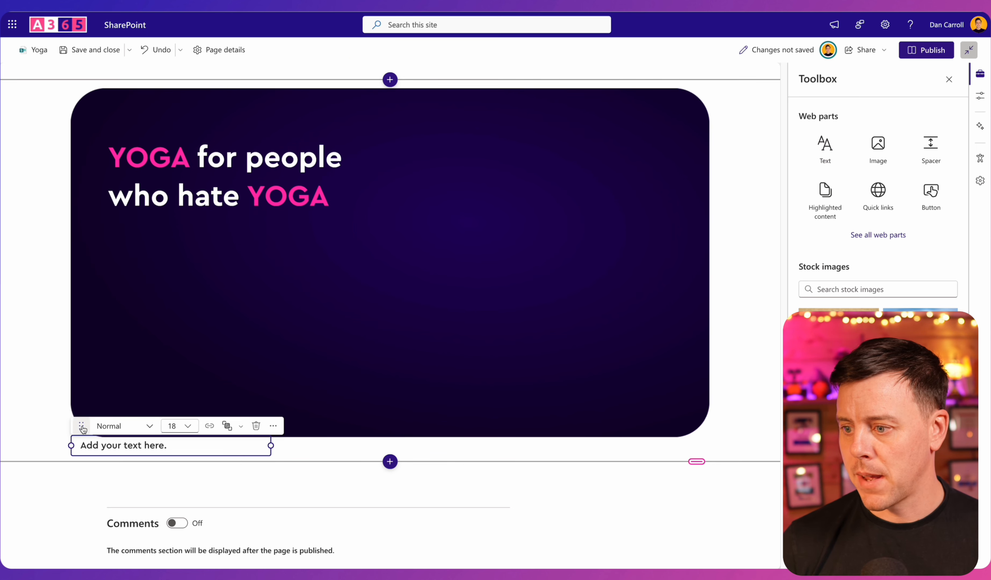
drag(82, 426, 118, 218)
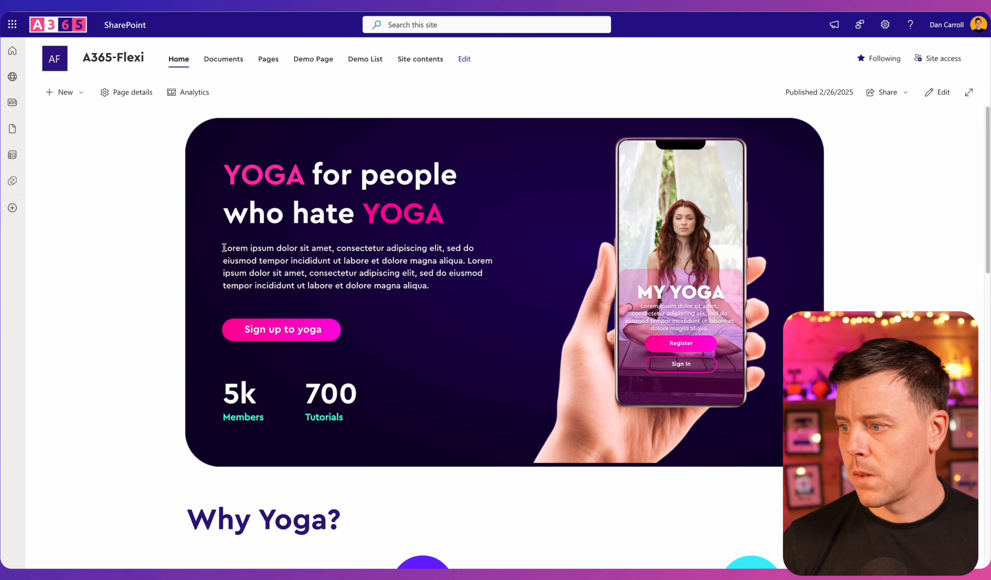
drag(224, 247, 440, 284)
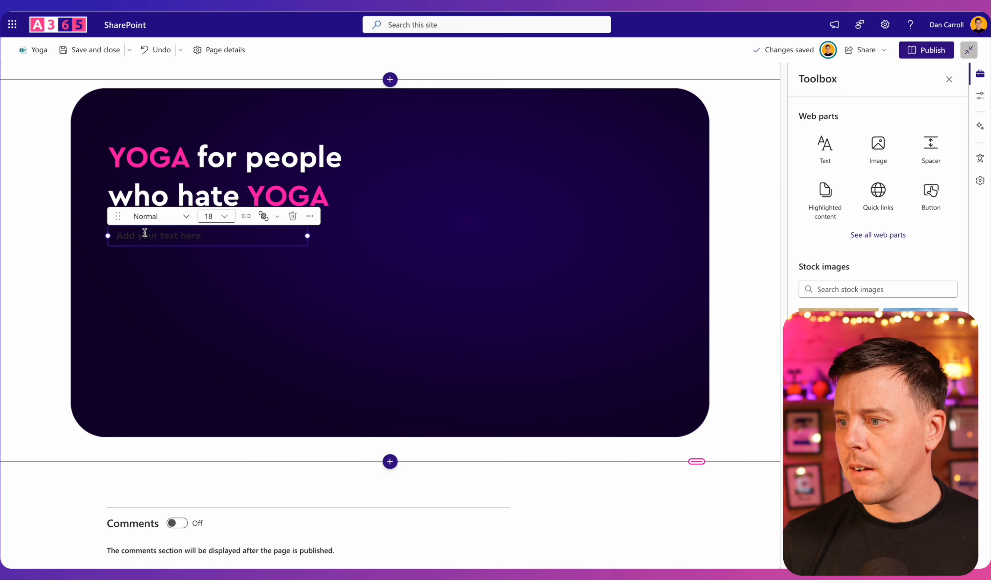
- Set the whole lorem ipsum paragraph to font size 16 and colour it white
drag(212, 311, 116, 230)
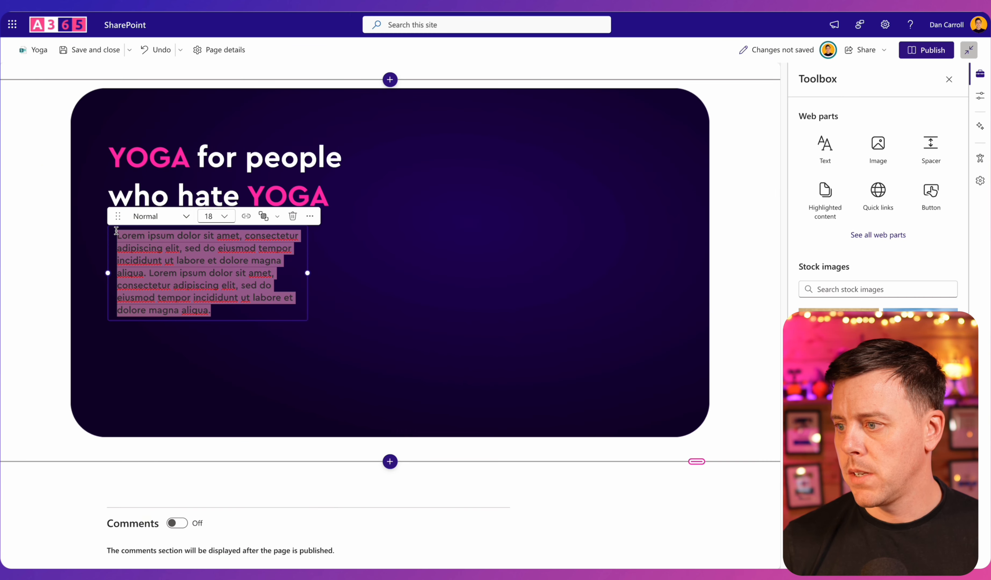
click(224, 216)
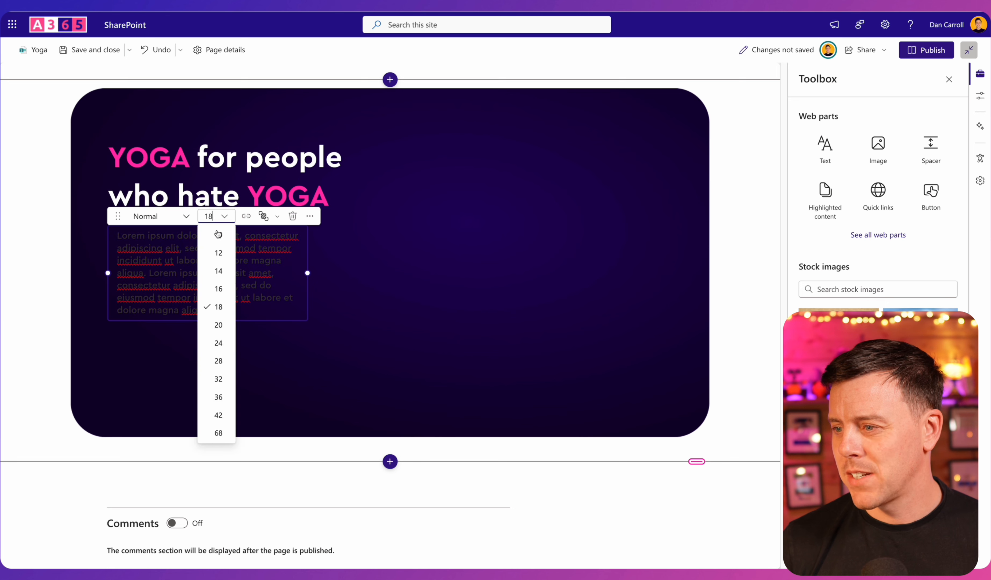
click(221, 290)
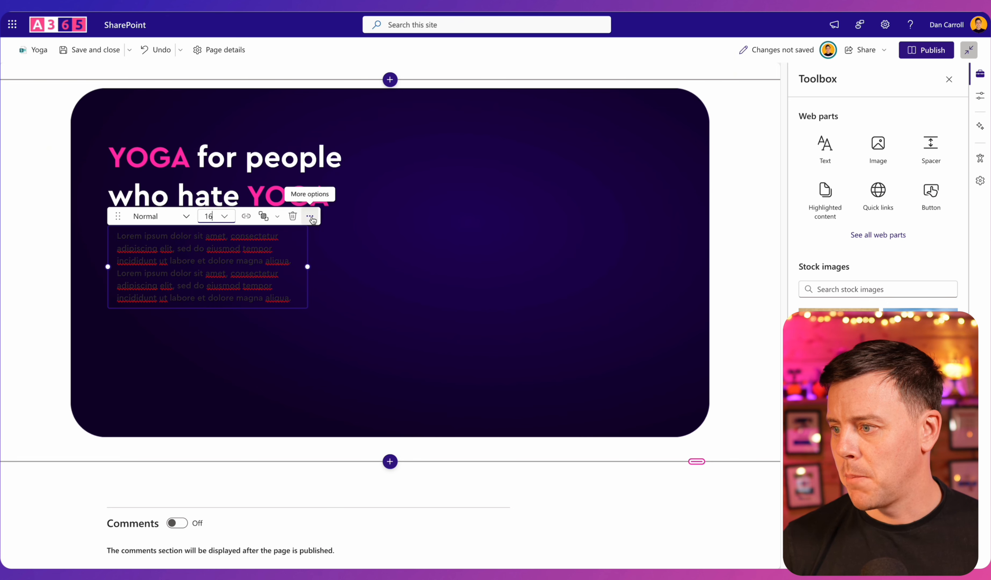
click(309, 216)
click(413, 322)
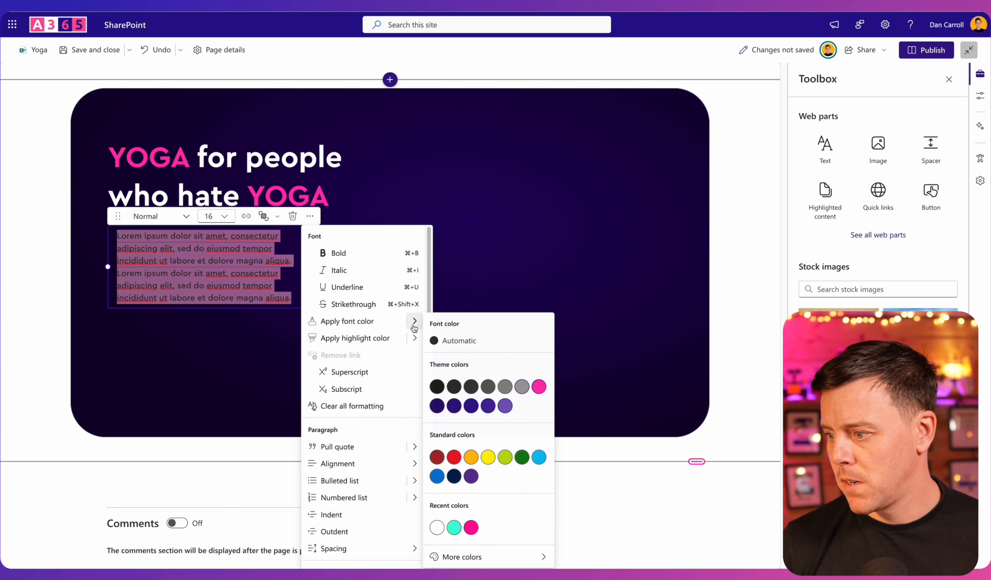
click(437, 527)
- Widen the paragraph's text box so it wraps onto four lines and align it with the heading's left edge
drag(306, 266, 382, 266)
click(735, 277)
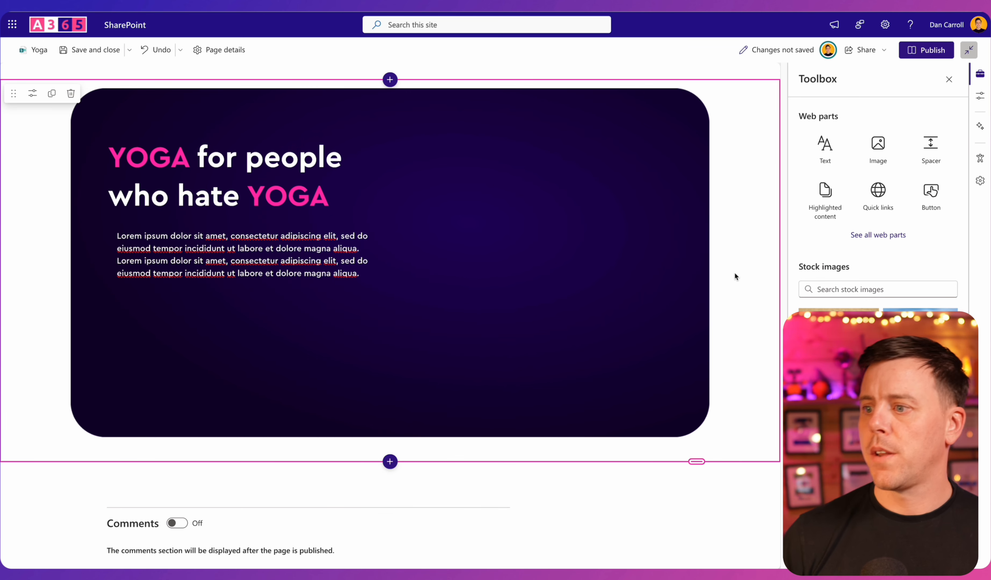
click(179, 273)
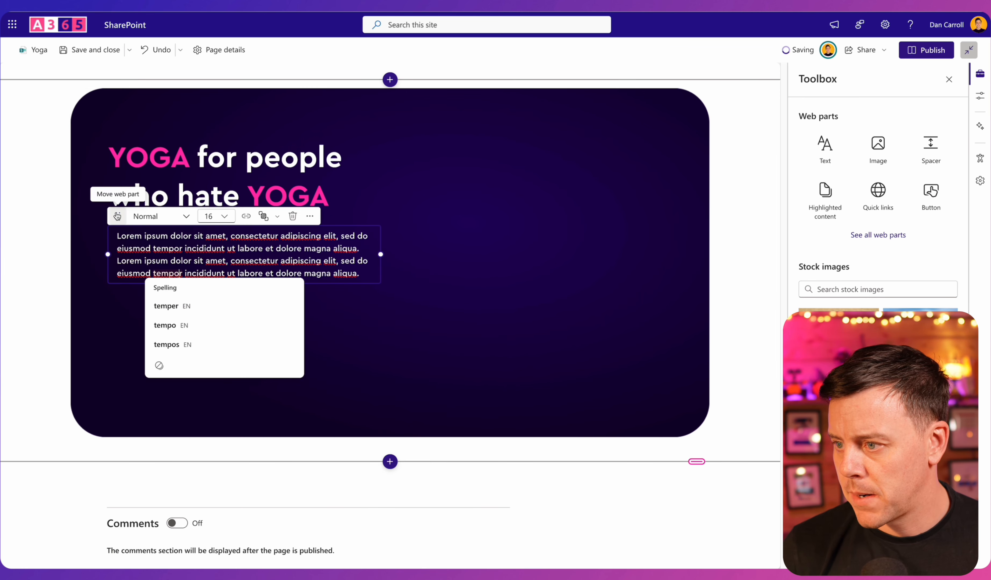
drag(117, 217, 108, 216)
click(590, 281)
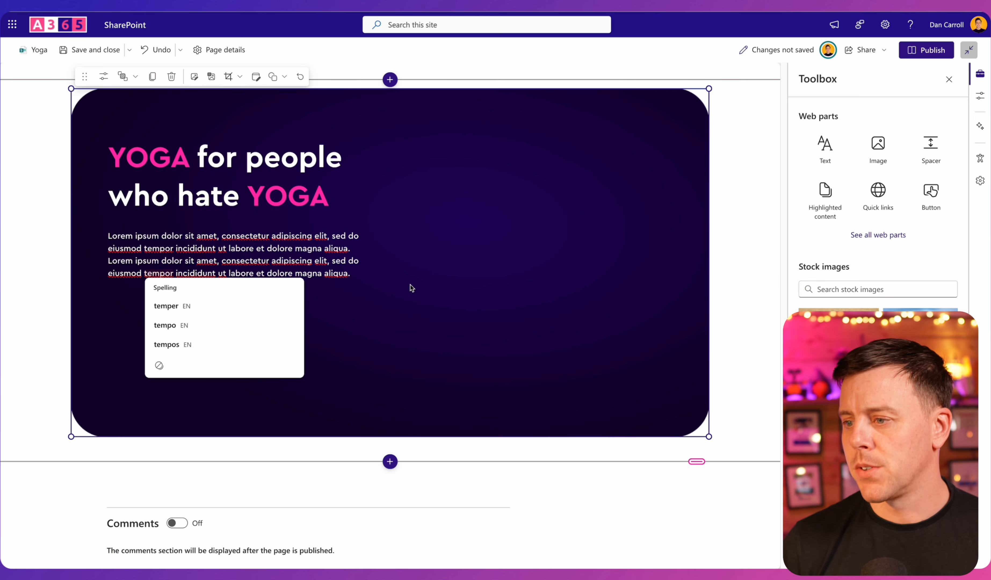
click(142, 247)
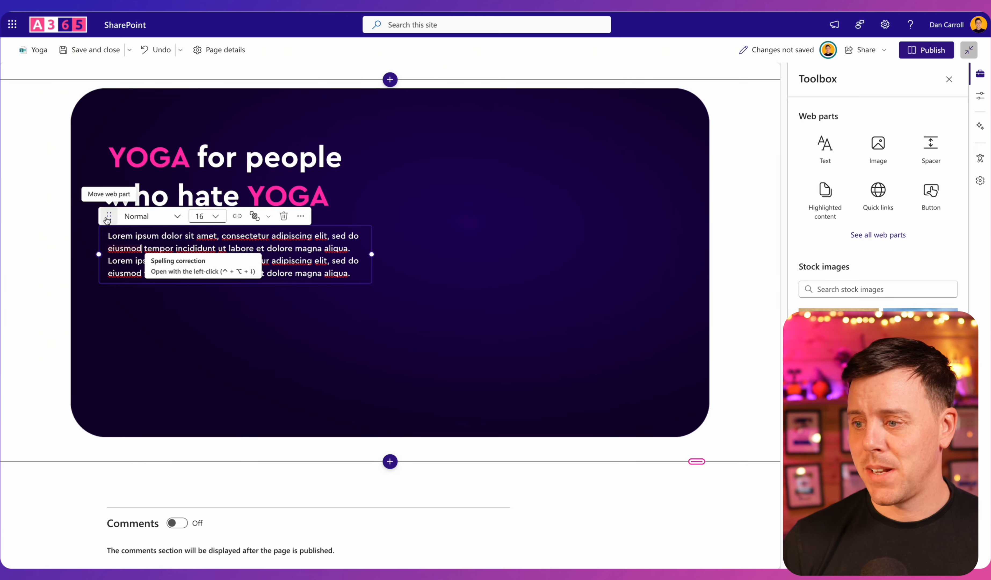
mouse_move(108, 220)
mouse_down()
mouse_move(126, 270)
mouse_move(108, 223)
mouse_up()
click(183, 353)
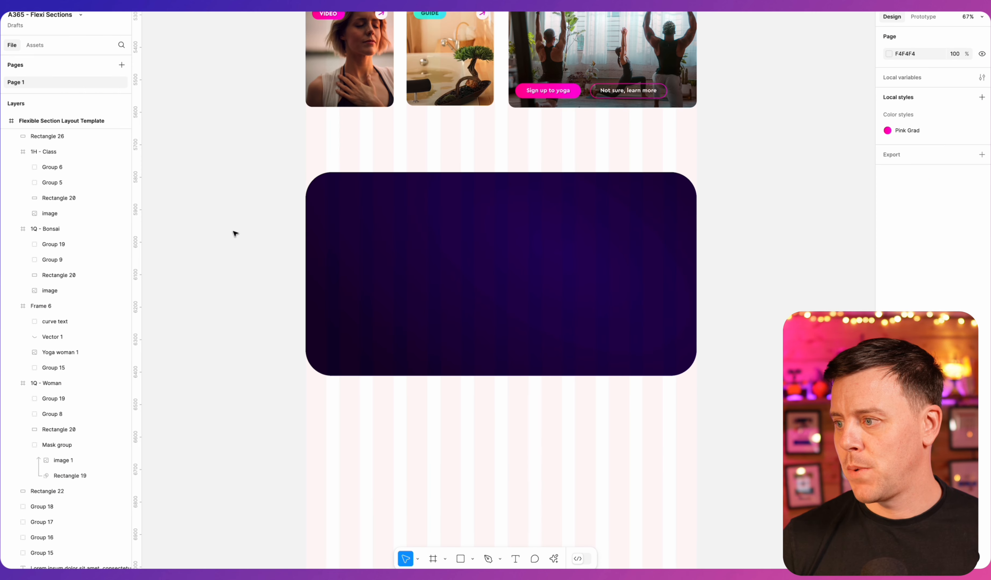
- In Figma, duplicate the hand-and-phone Group 7 of the Dummy Yoga App frame and place the copy on the empty canvas beside the frame
scroll(234, 232, down, 3)
scroll(252, 214, down, 6)
scroll(502, 184, up, 10)
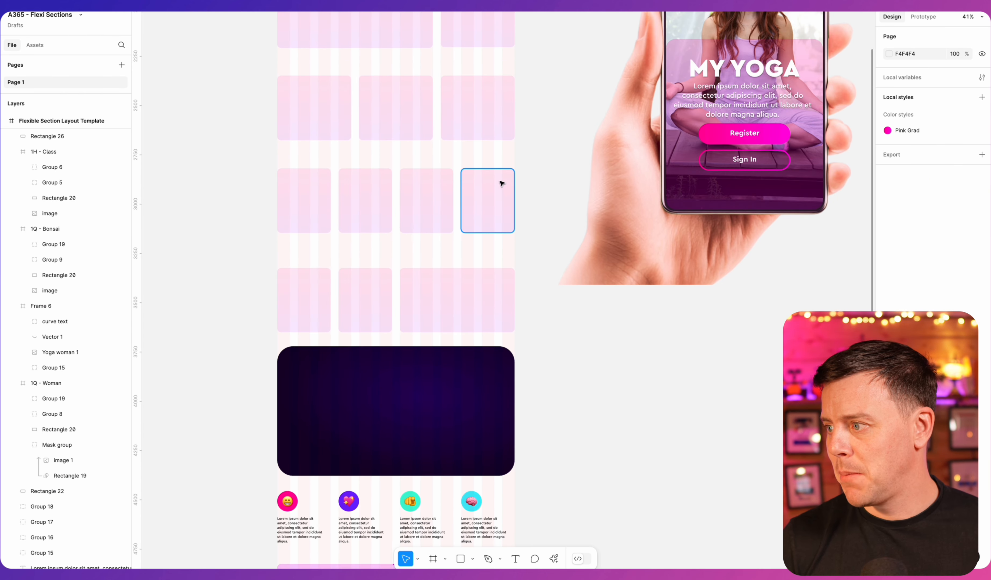
scroll(484, 169, right, 4)
scroll(458, 195, down, 3)
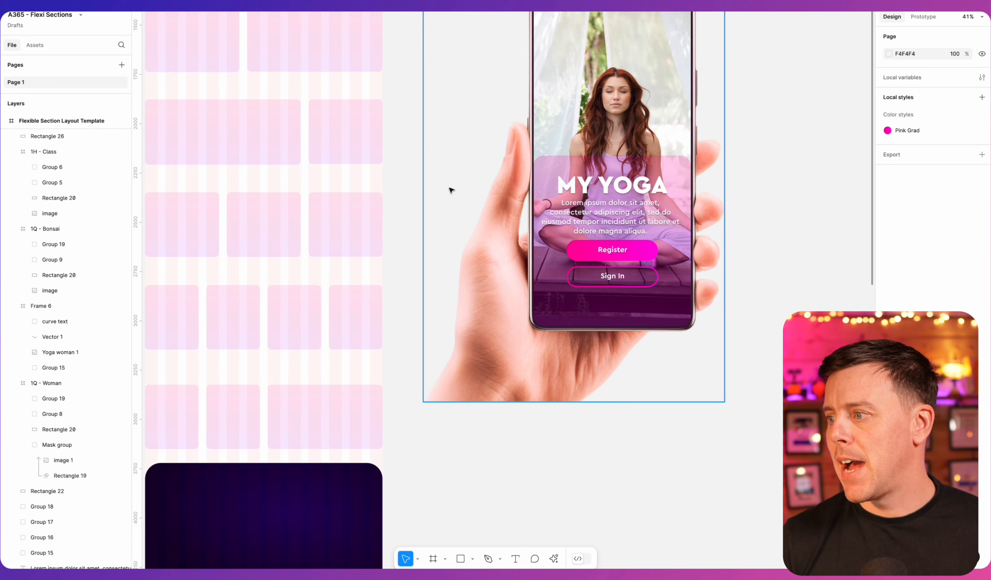
scroll(453, 191, right, 4)
scroll(380, 217, up, 3)
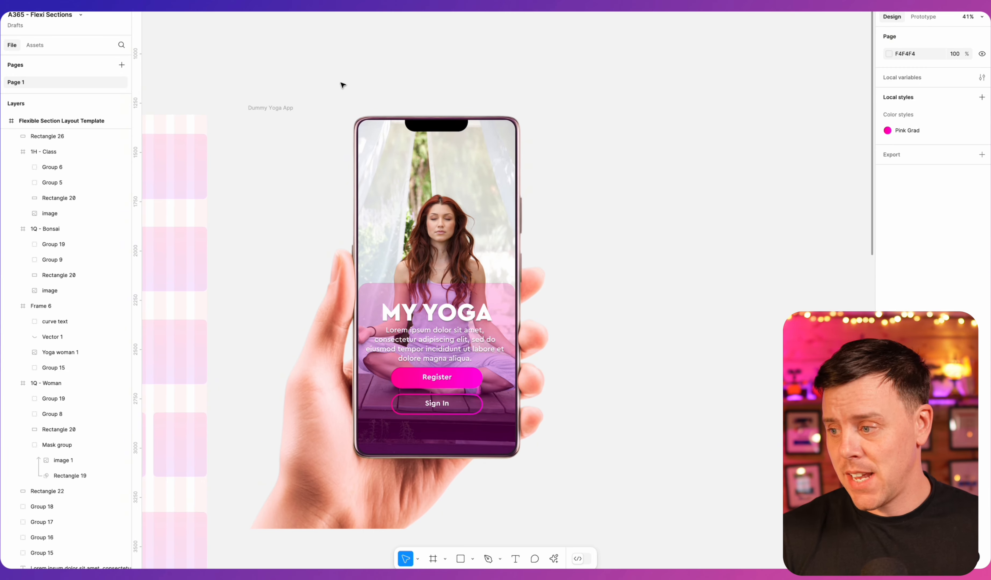
click(274, 110)
click(74, 198)
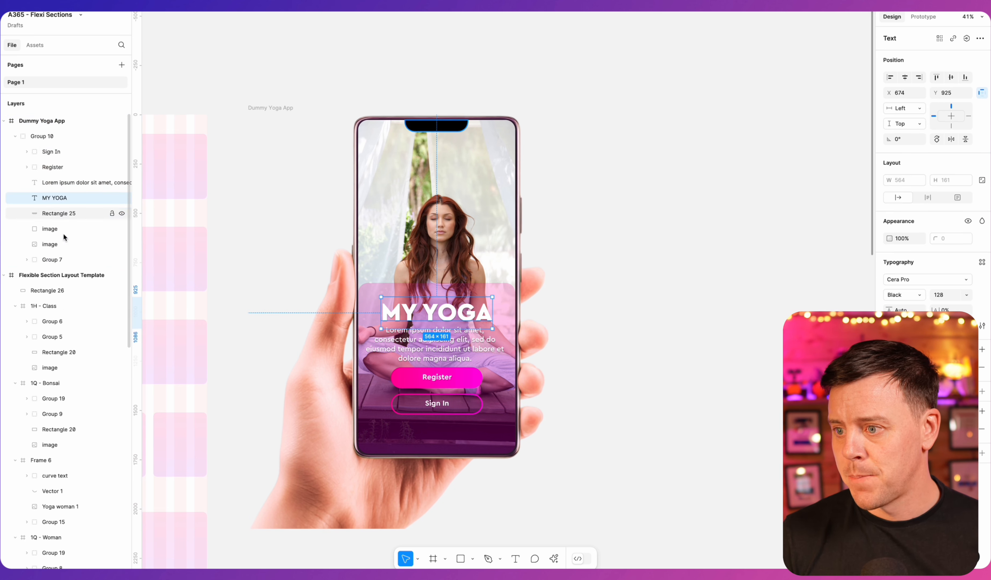
click(49, 260)
click(26, 260)
click(26, 259)
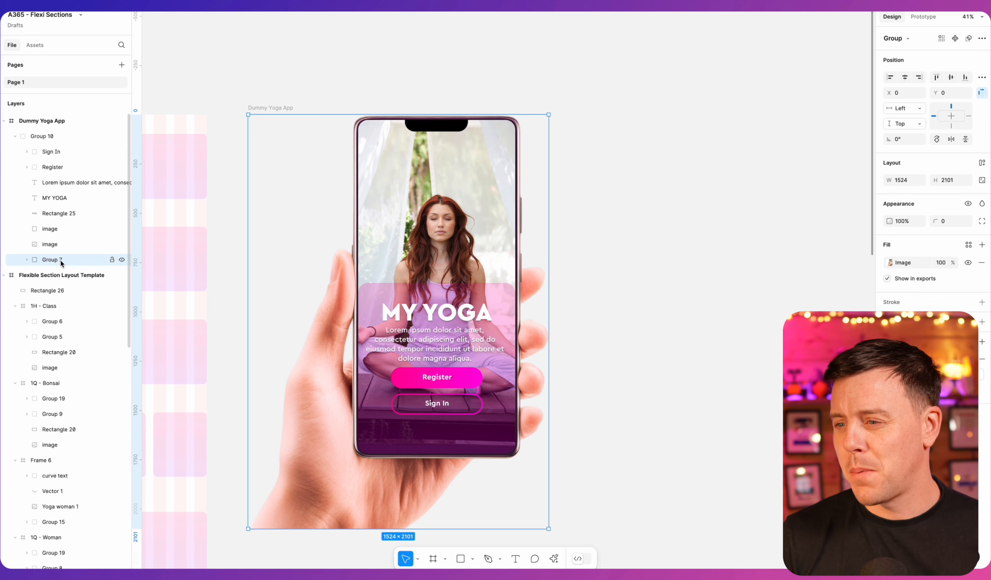
key(ctrl+d)
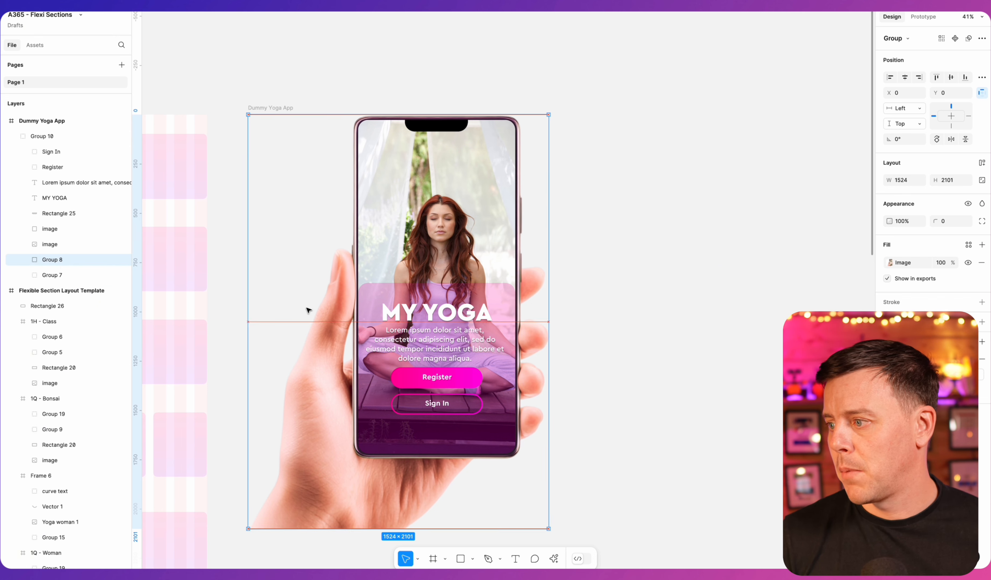
drag(308, 310, 680, 310)
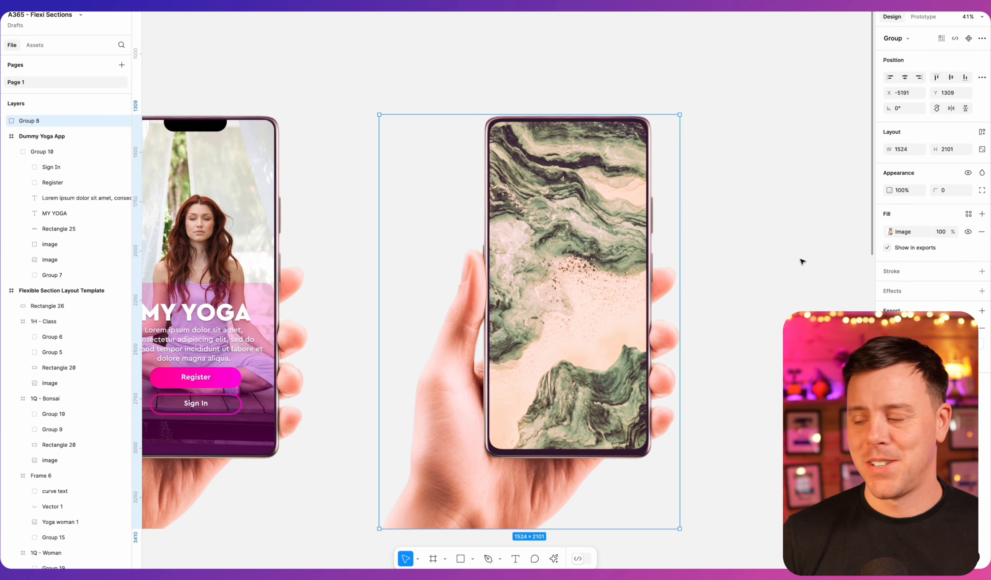
click(756, 275)
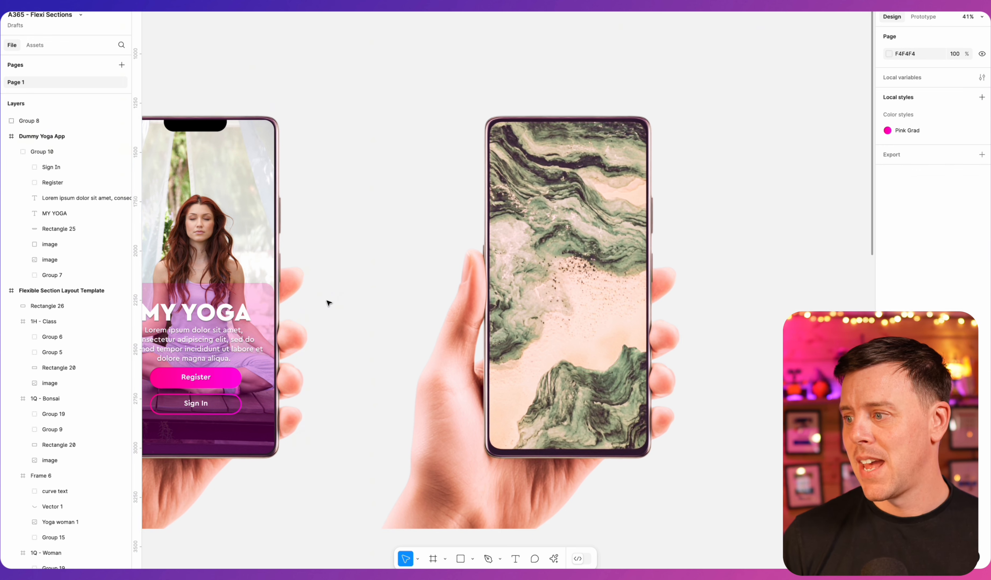
- Draw a 797 × 1676 rectangle over the copied phone's screen and round its corners to a radius of 52
click(40, 120)
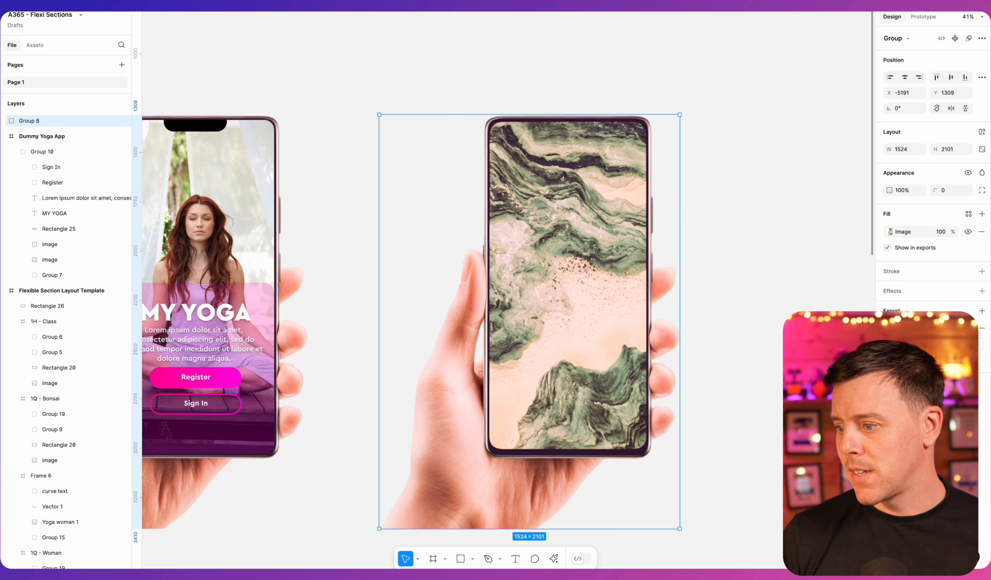
click(461, 558)
mouse_move(522, 125)
mouse_down()
mouse_move(646, 292)
mouse_move(646, 342)
mouse_move(623, 326)
mouse_move(646, 450)
mouse_up()
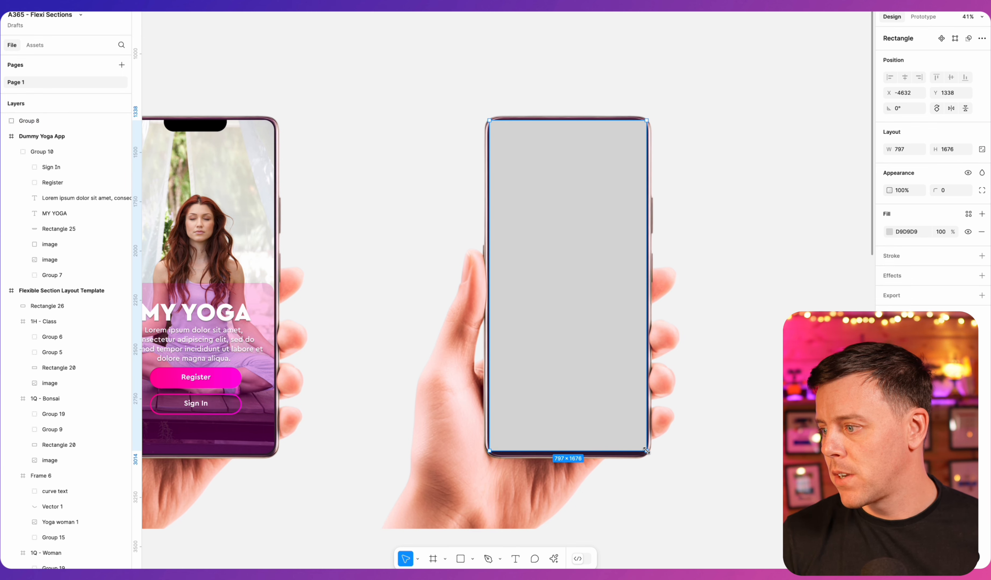
drag(642, 125, 637, 132)
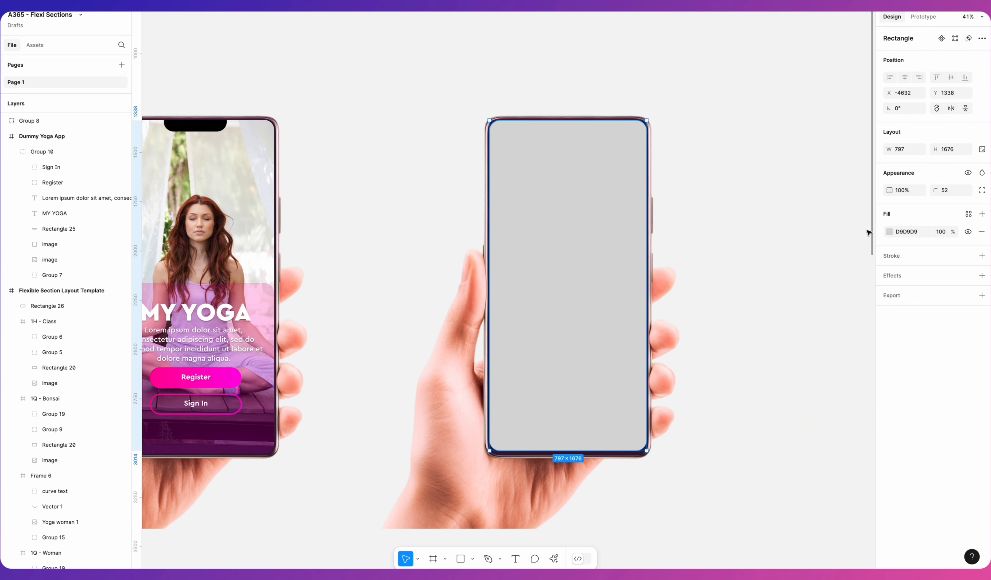
- Change the phone-screen rectangle's fill from a solid colour to an image fill and close the fill settings
click(888, 232)
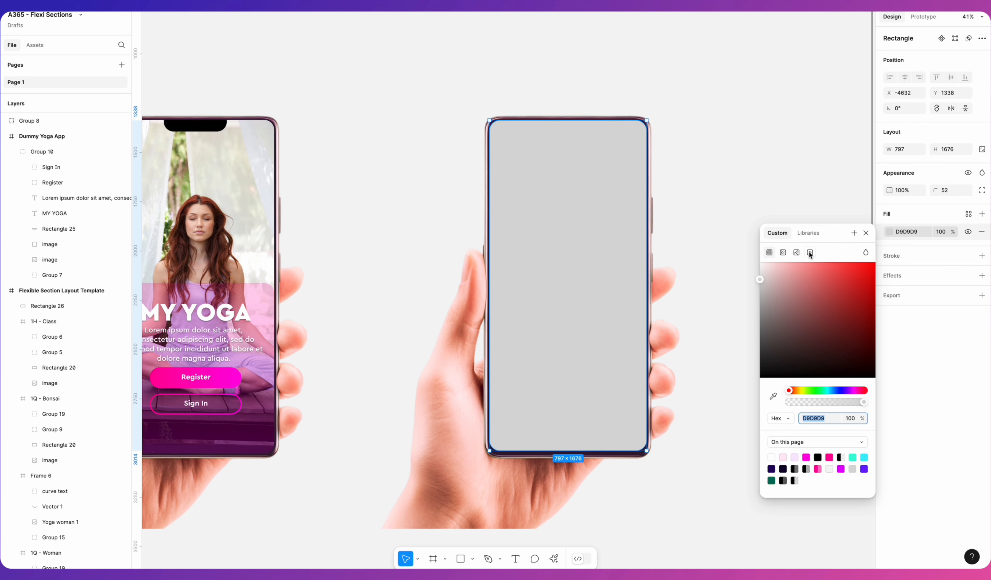
click(796, 253)
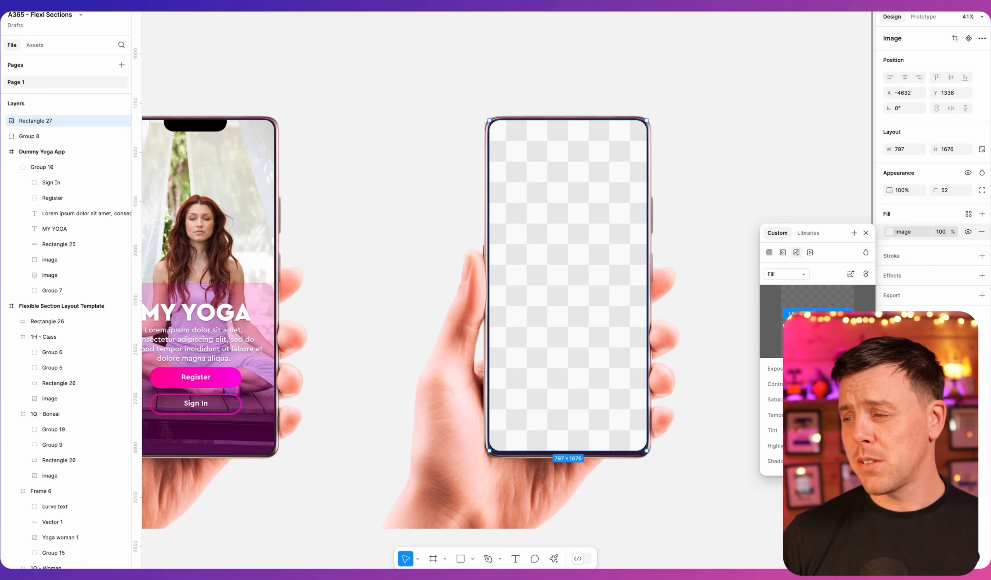
scroll(463, 222, left, 6)
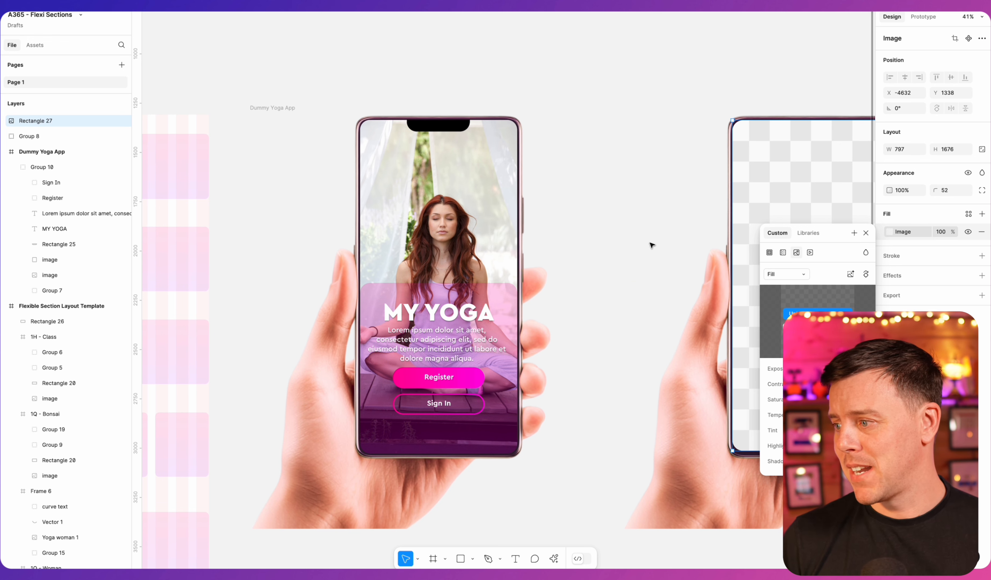
click(867, 235)
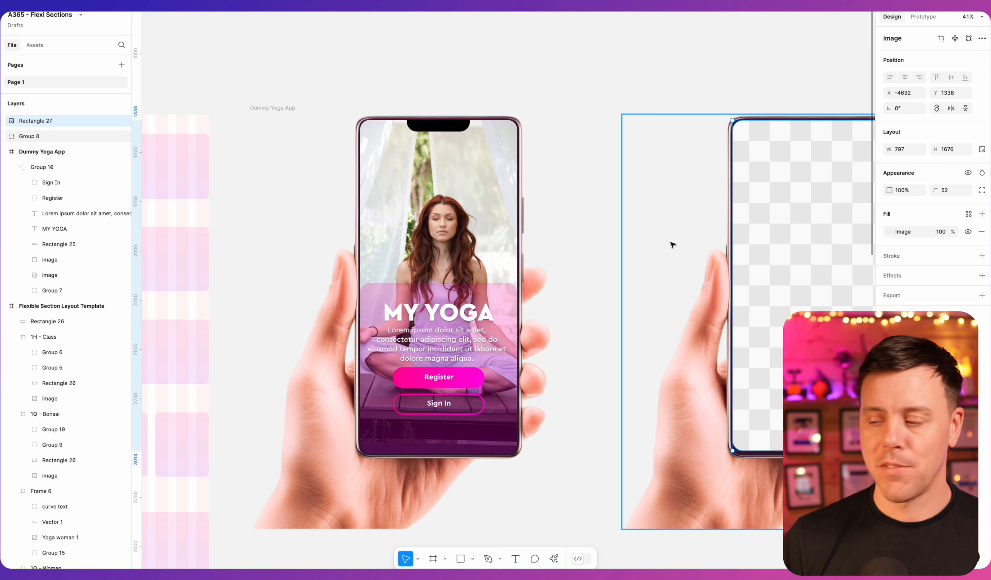
- Examine the finished MY YOGA phone mockup and select the whole Dummy Yoga App frame
scroll(661, 244, left, 3)
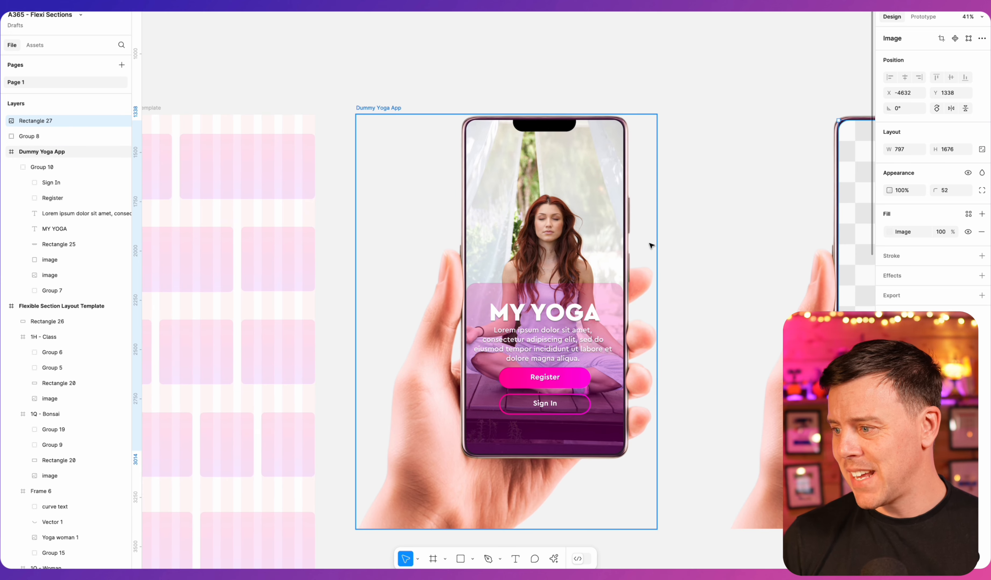
click(600, 298)
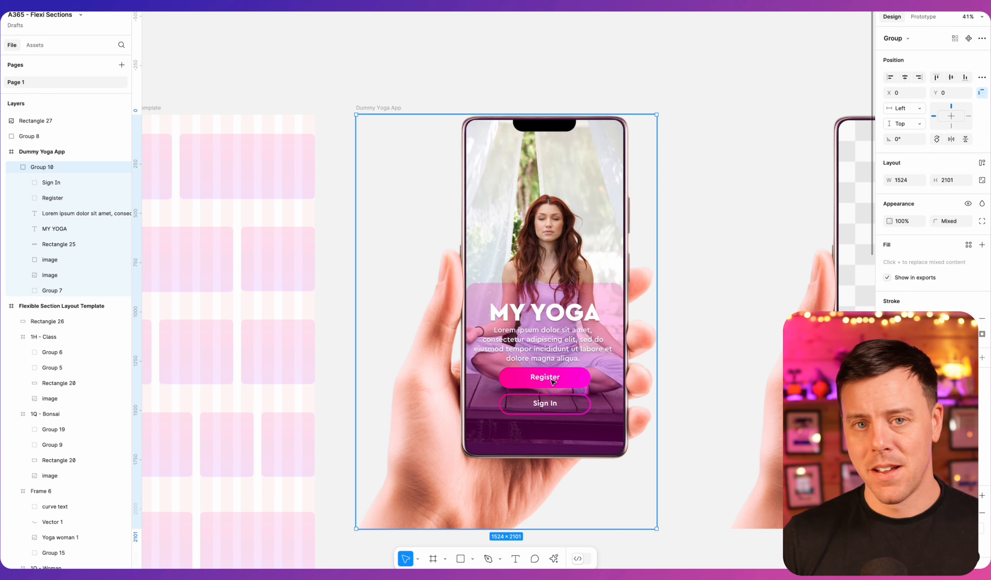
scroll(552, 381, left, 5)
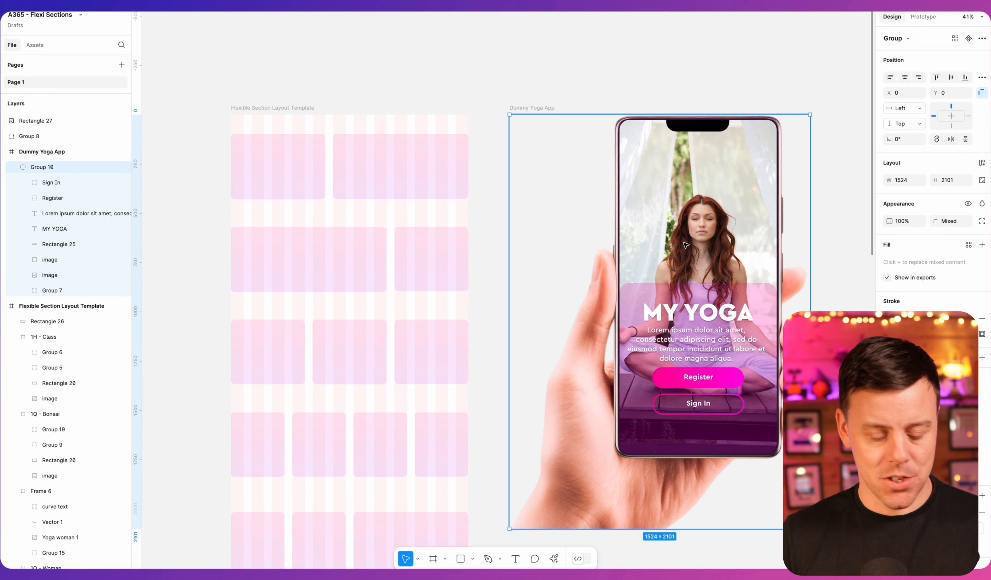
click(612, 68)
click(535, 108)
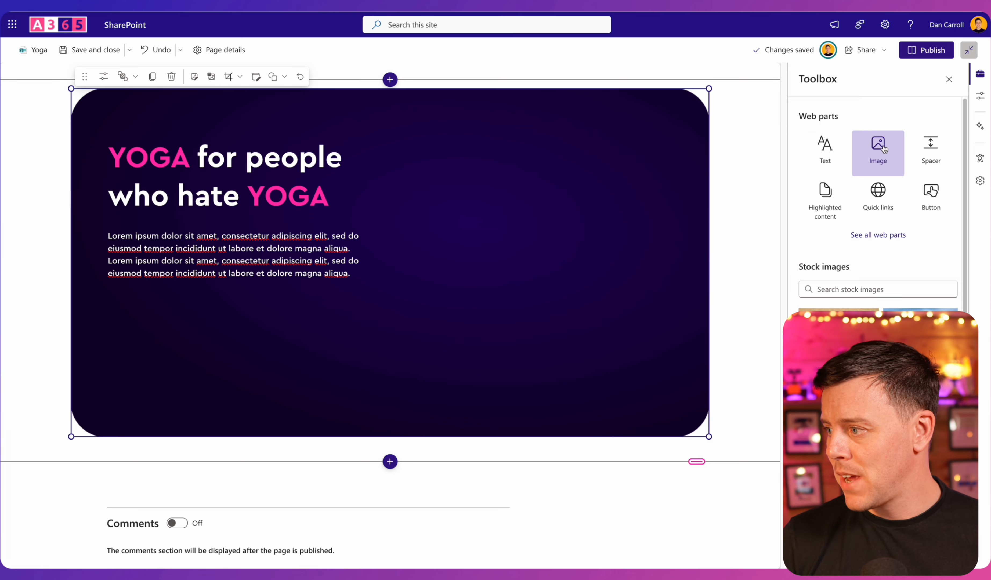
click(877, 148)
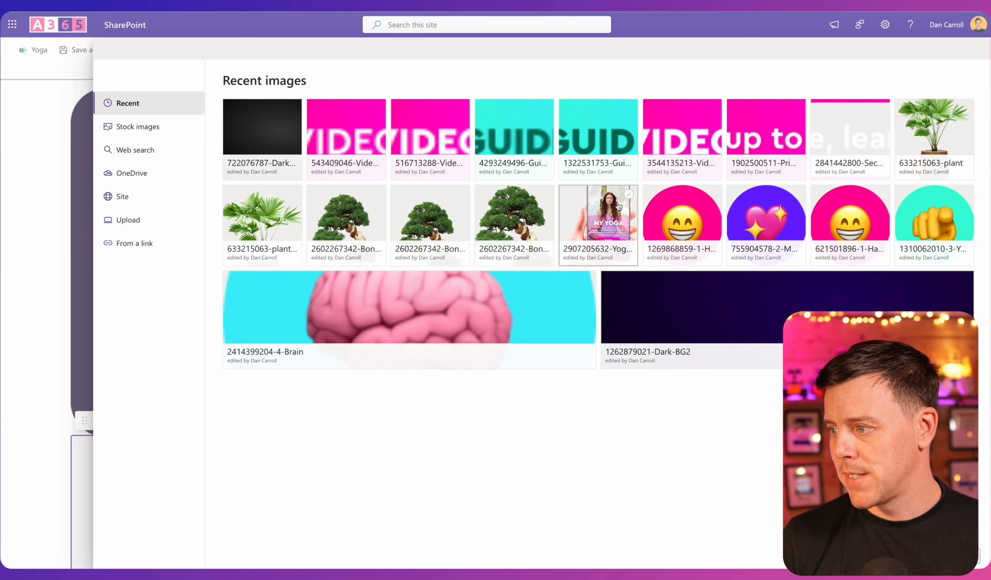
click(629, 195)
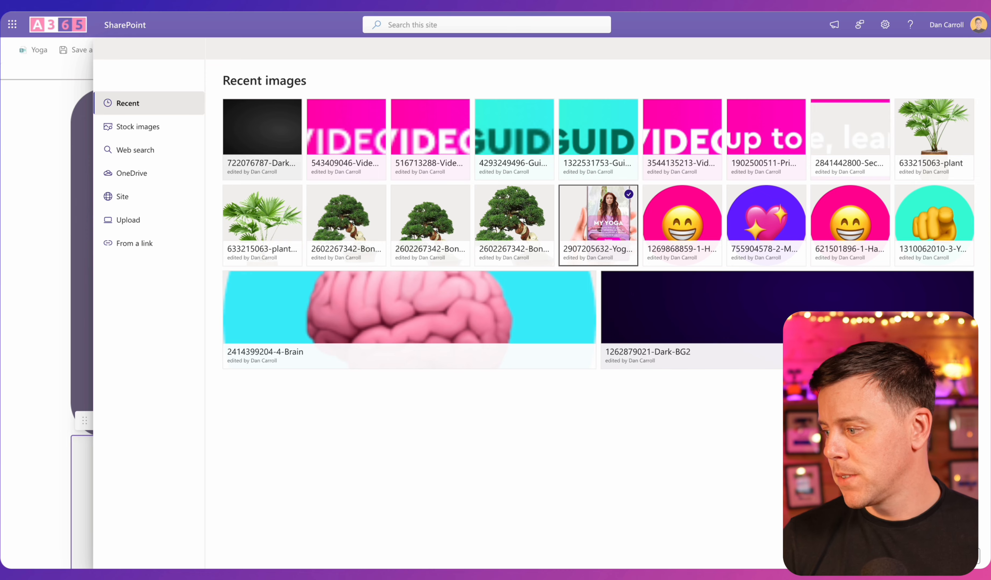
click(910, 556)
scroll(336, 334, down, 5)
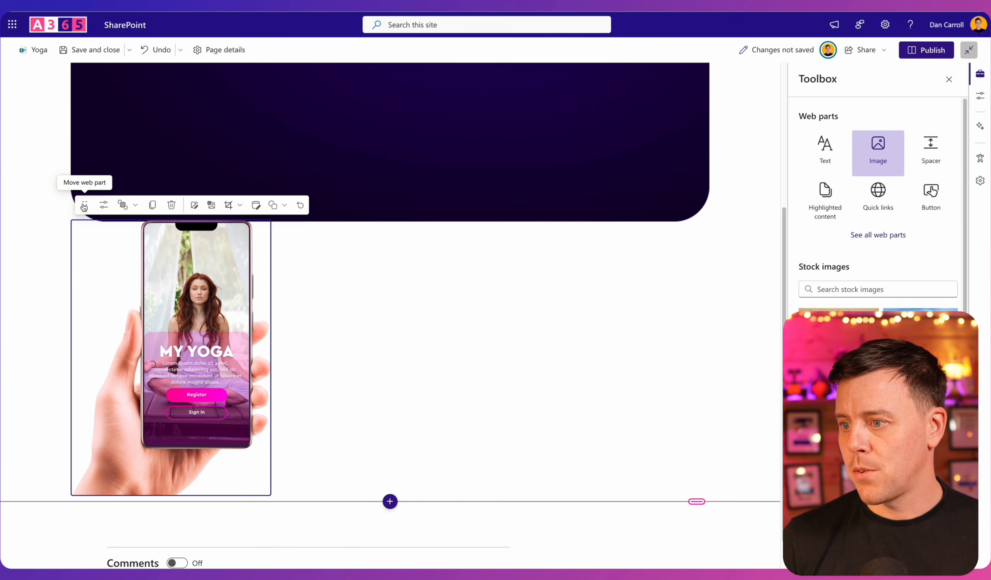
- Move the phone image onto the dark banner beside the yoga text, enlarge it to nearly the banner's height and shift it towards the text
drag(84, 205, 468, 147)
drag(654, 162, 699, 97)
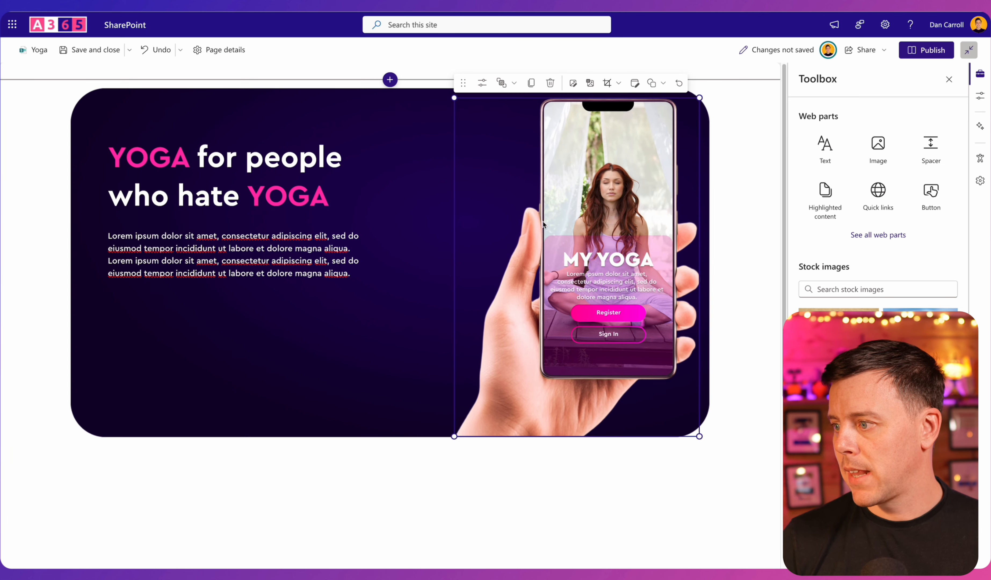
drag(523, 137, 486, 128)
click(738, 253)
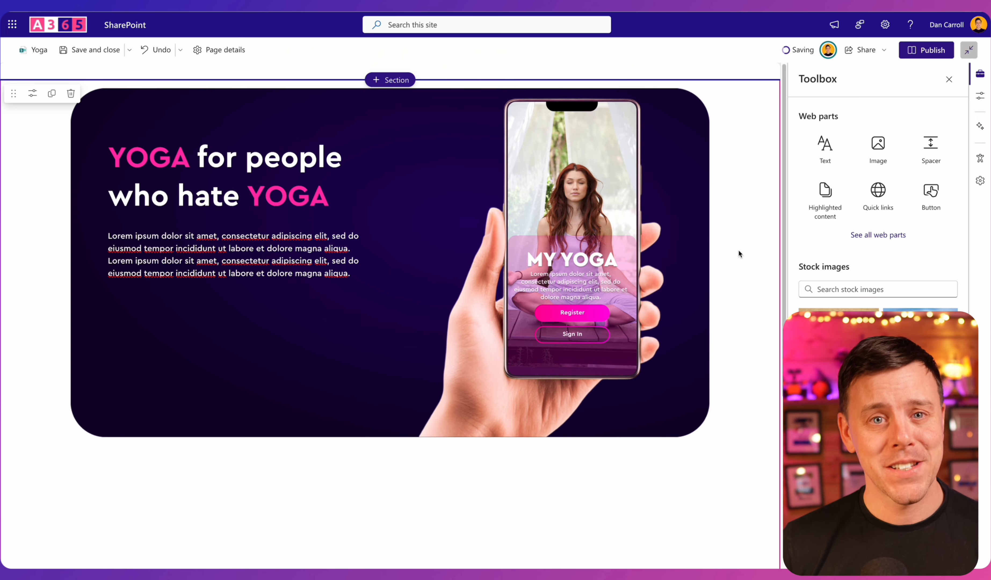
- Shrink the phone image slightly from its outer upper corner to leave more space below the banner's upper edge
click(609, 142)
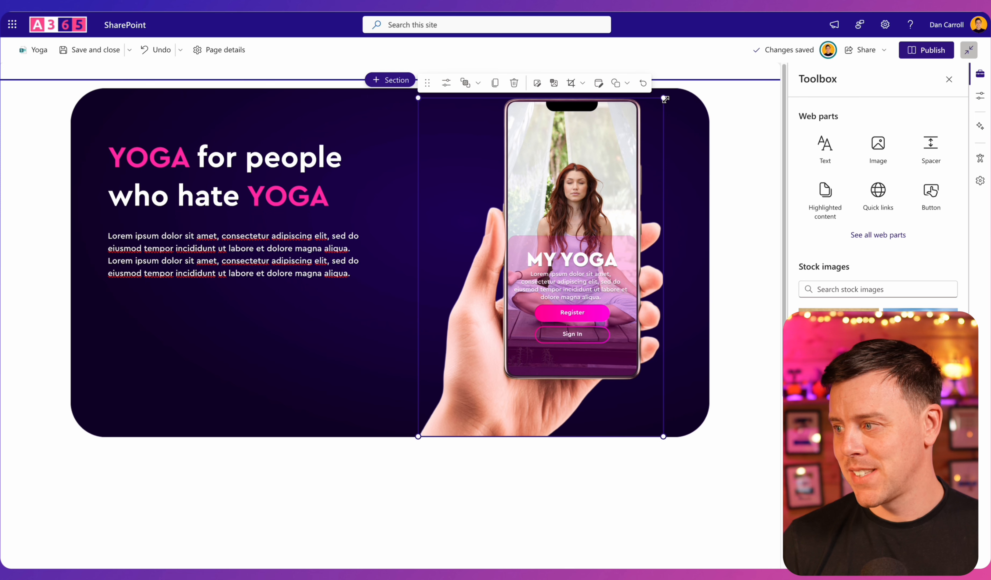
drag(664, 99, 657, 105)
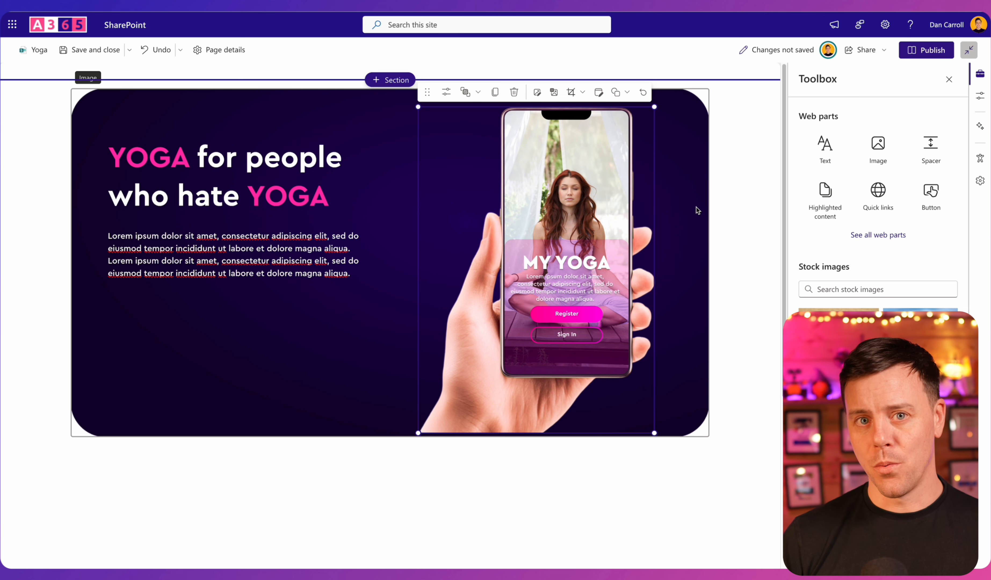
click(697, 210)
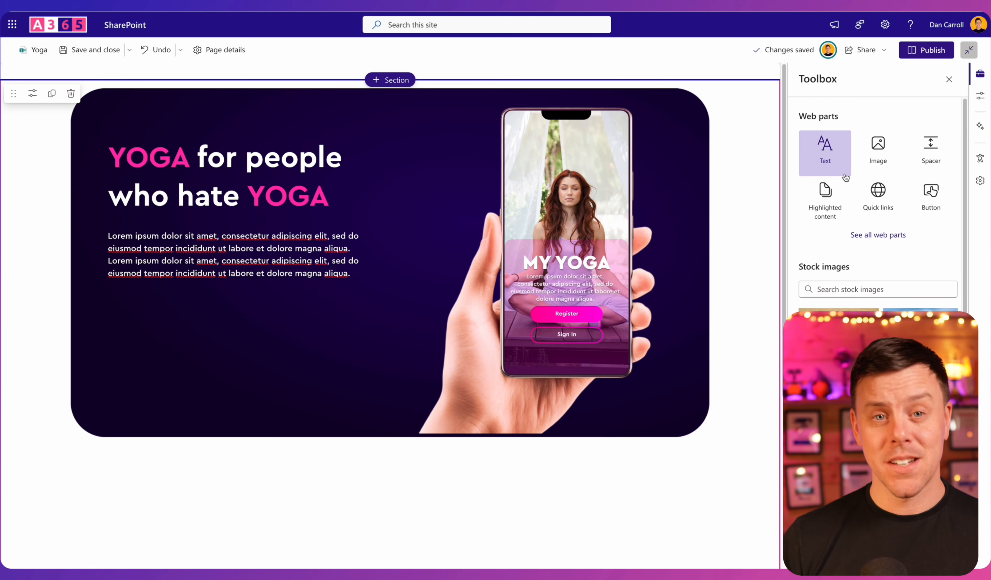
click(936, 194)
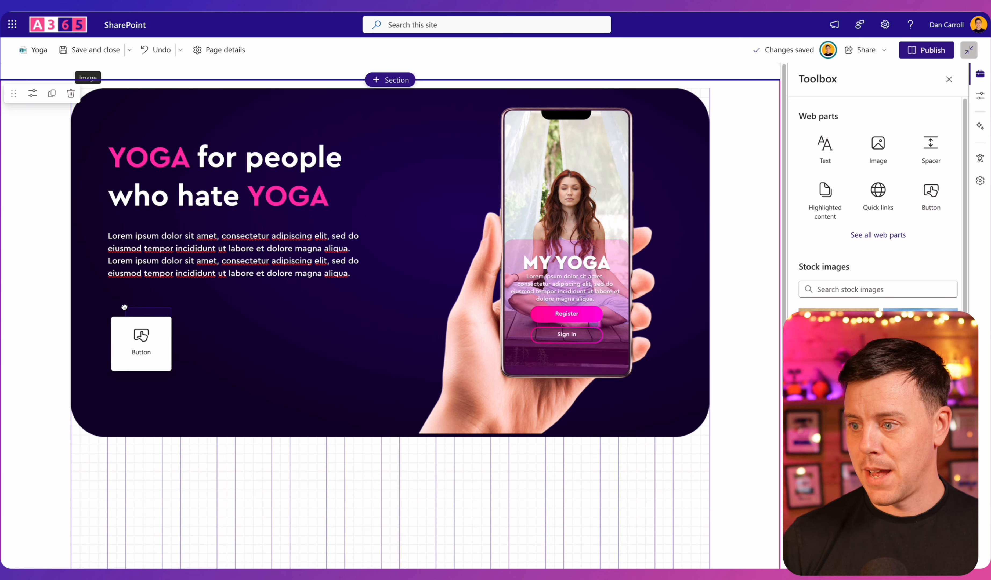
click(120, 302)
click(980, 96)
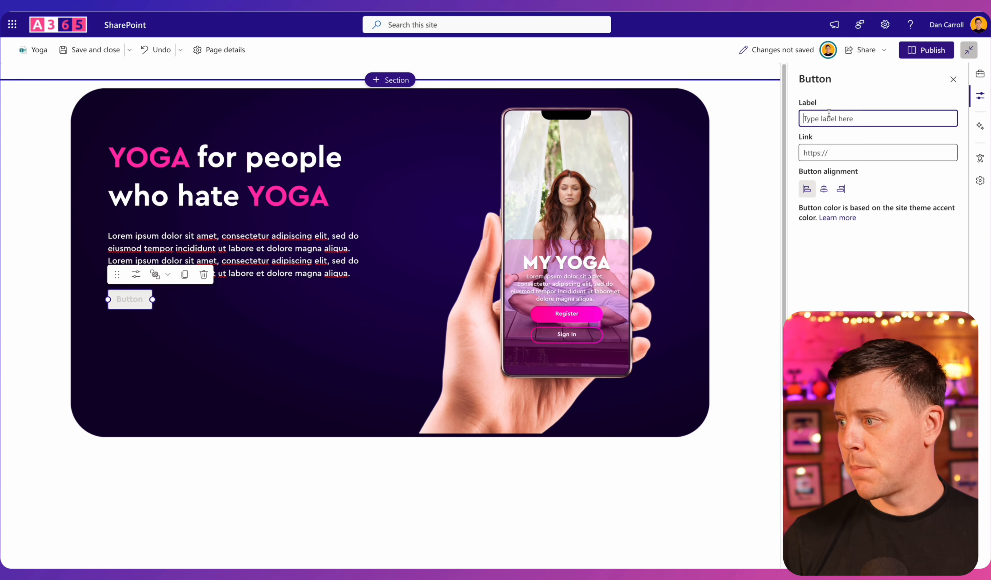
text(Sign Up for YOGA)
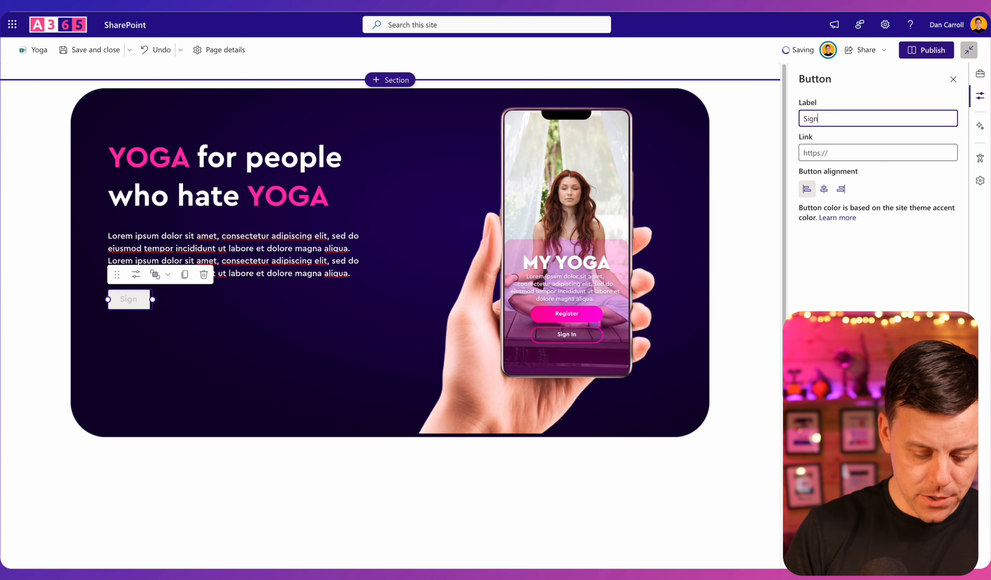
click(832, 153)
text(https://google.ie)
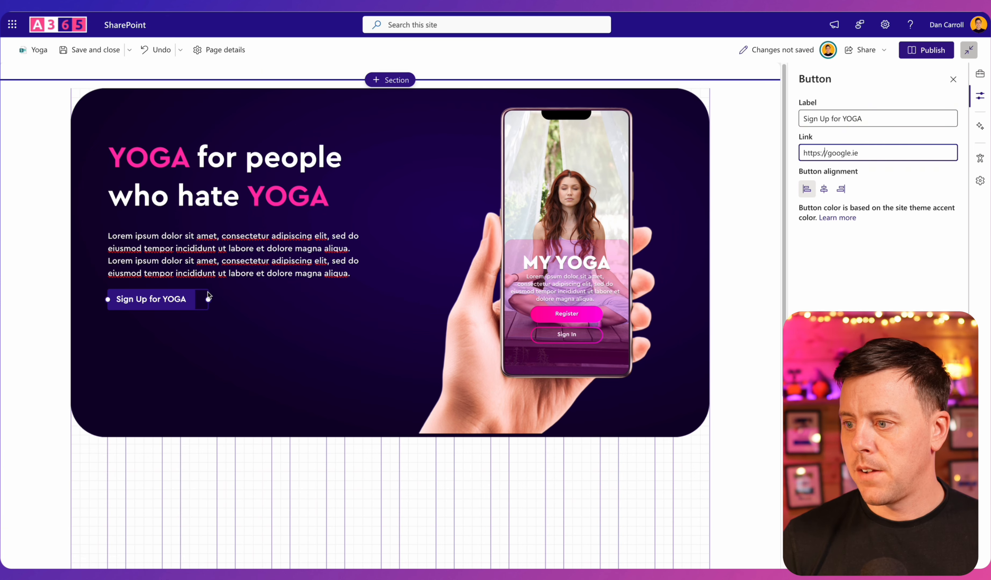
drag(181, 298, 203, 298)
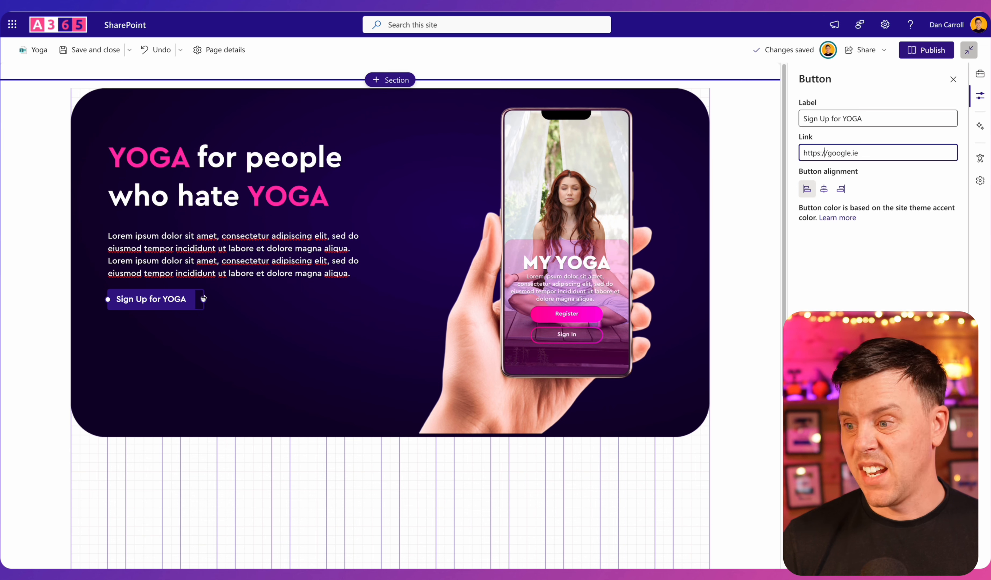
click(218, 326)
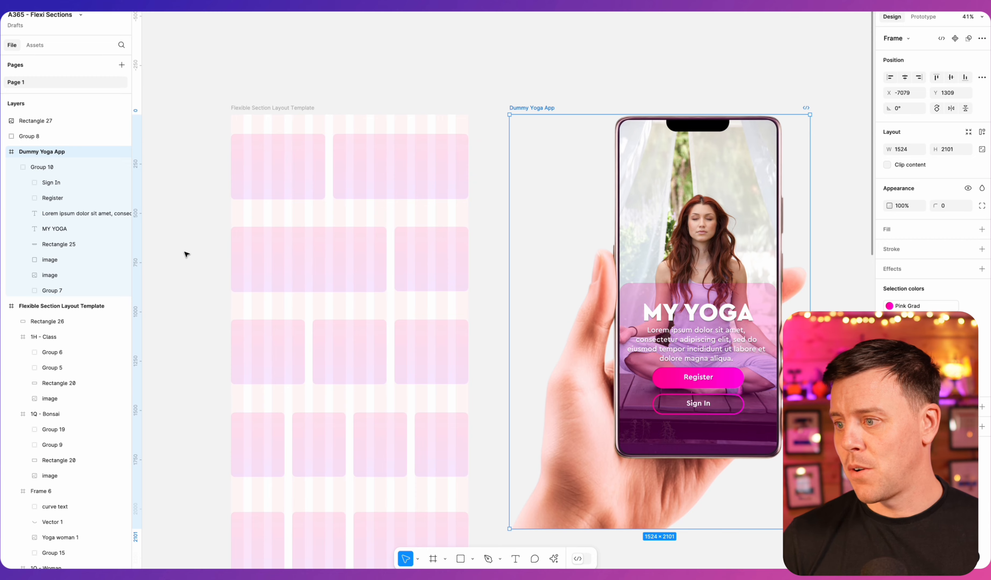
- Switch to Figma and draw a rectangle about 237 × 44 in the lower part of the large dark banner near the template's end
scroll(221, 243, down, 10)
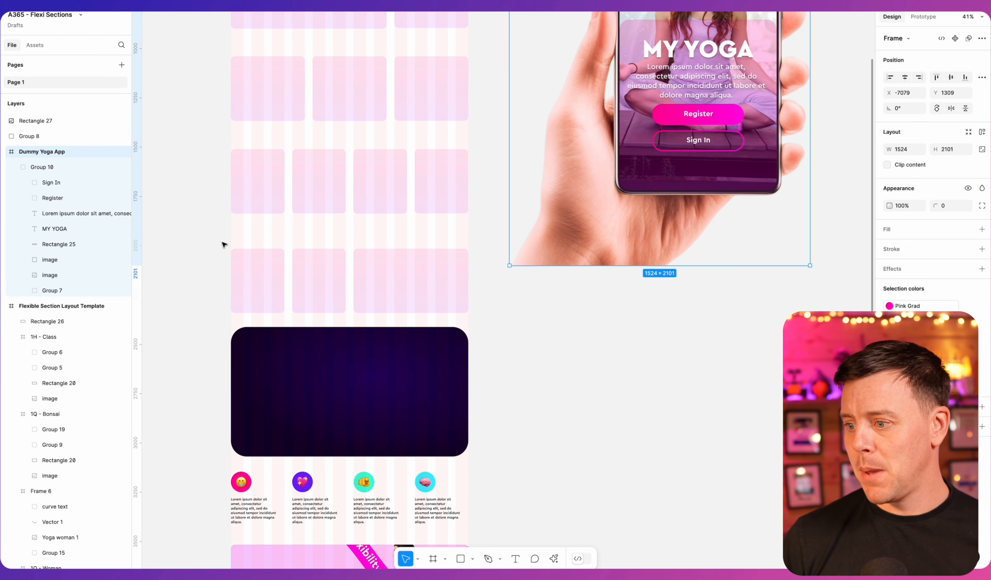
scroll(222, 246, down, 5)
scroll(237, 187, up, 5)
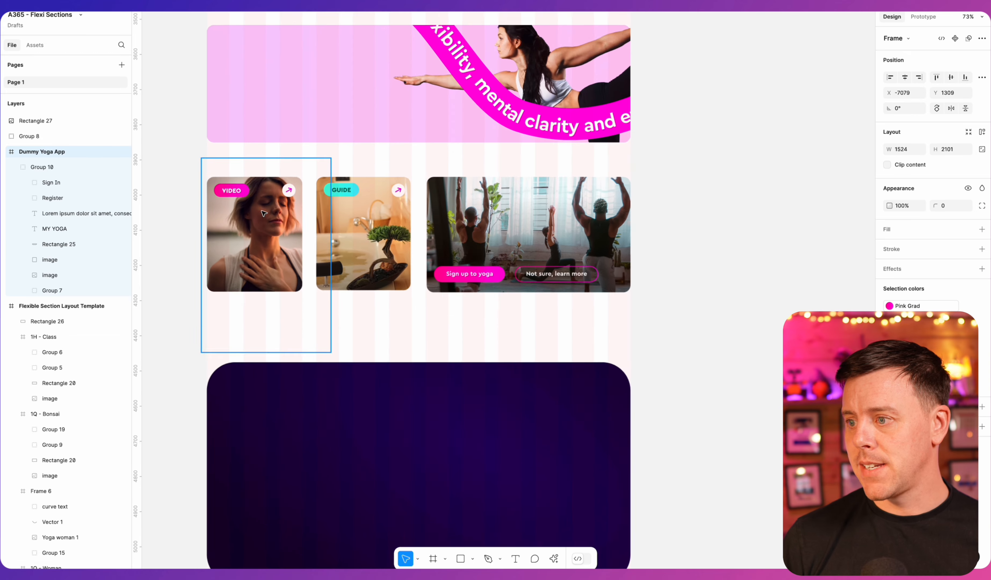
scroll(263, 256, down, 5)
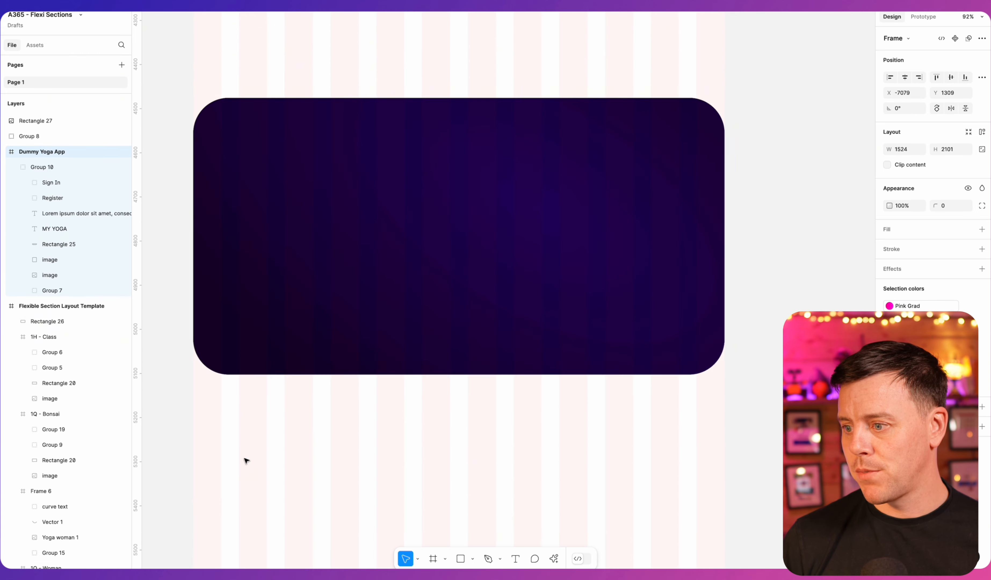
click(257, 412)
scroll(257, 414, up, 3)
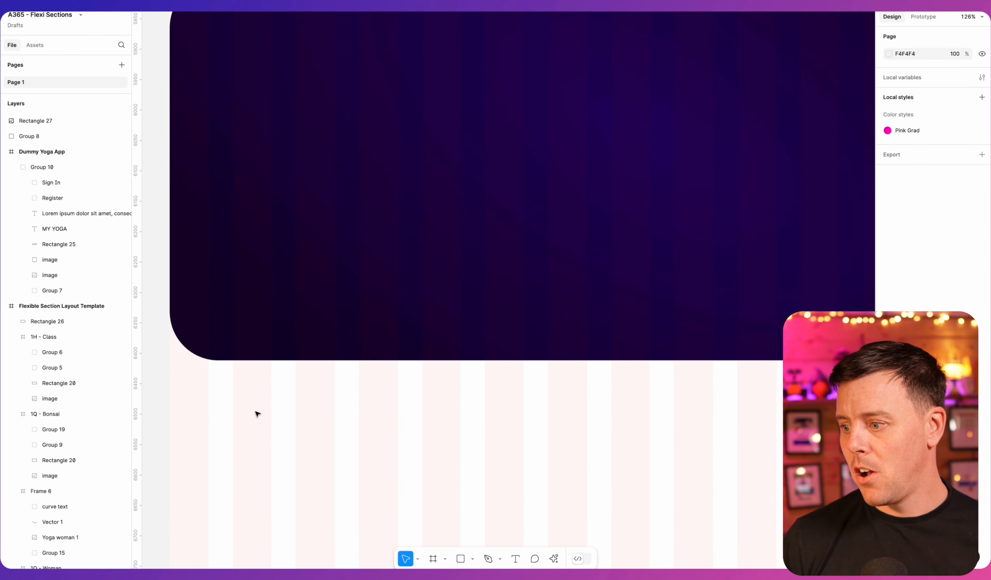
click(459, 560)
drag(230, 241, 374, 268)
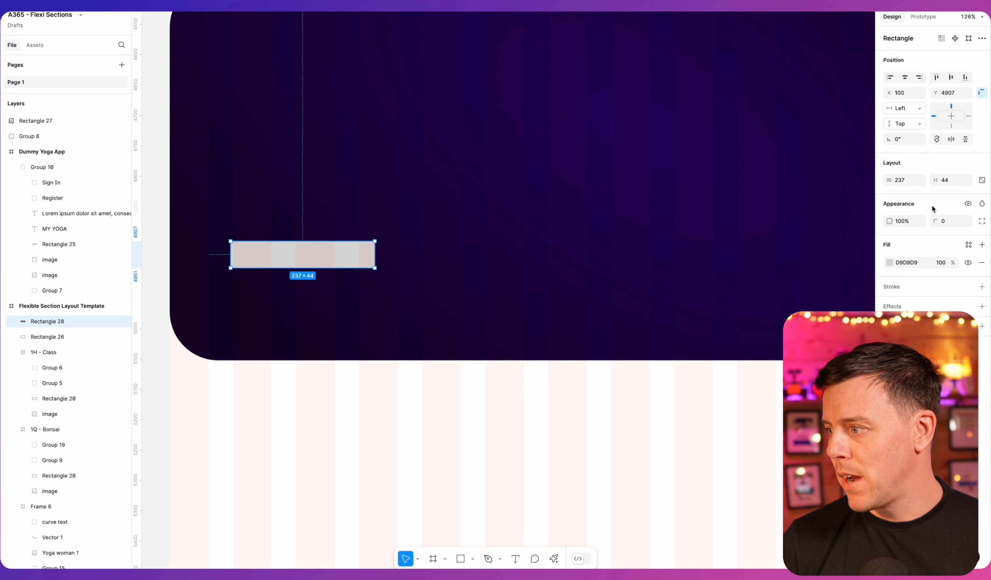
- Round the new rectangle's corners to a radius of 22 to make a pill shape
scroll(329, 266, up, 5)
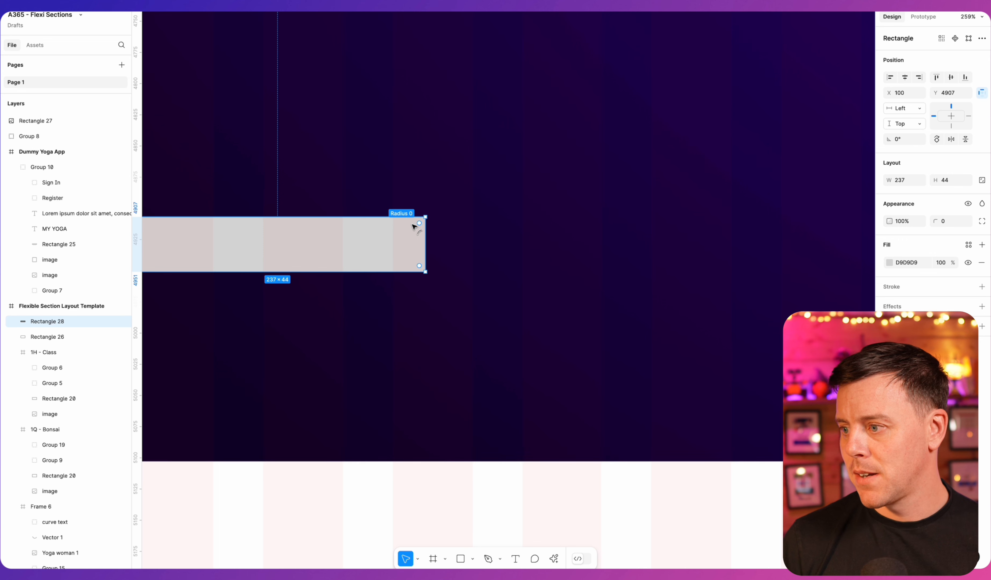
drag(413, 227, 274, 245)
scroll(272, 363, left, 5)
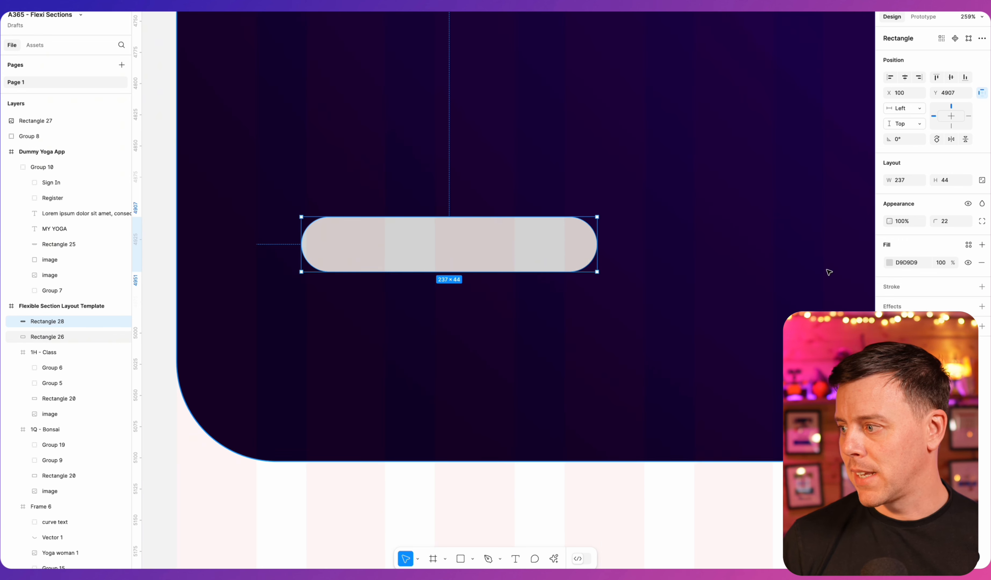
- Fill the pill shape with a linear gradient running from FF006A at 0% to FF00E1 at 100%
click(889, 263)
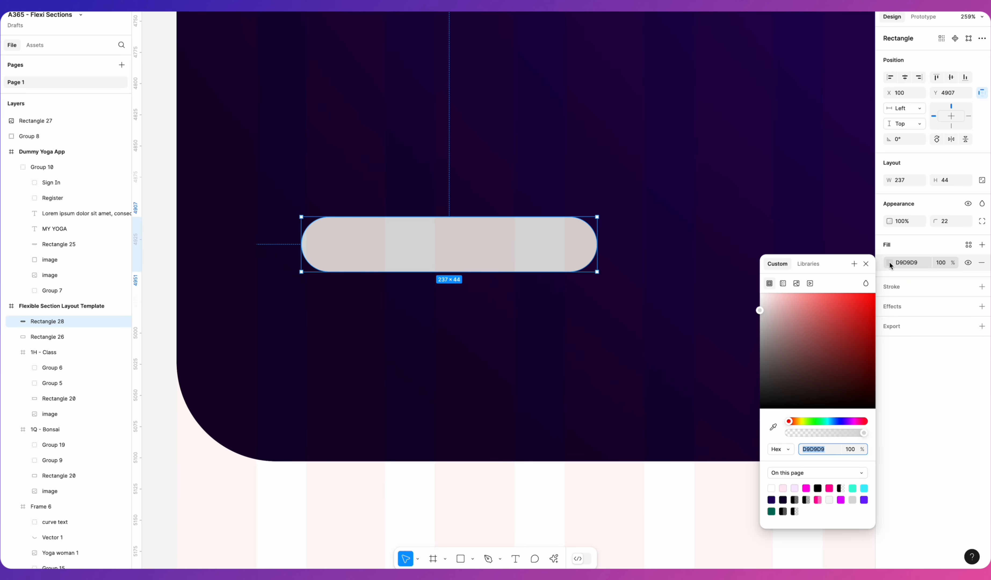
click(783, 283)
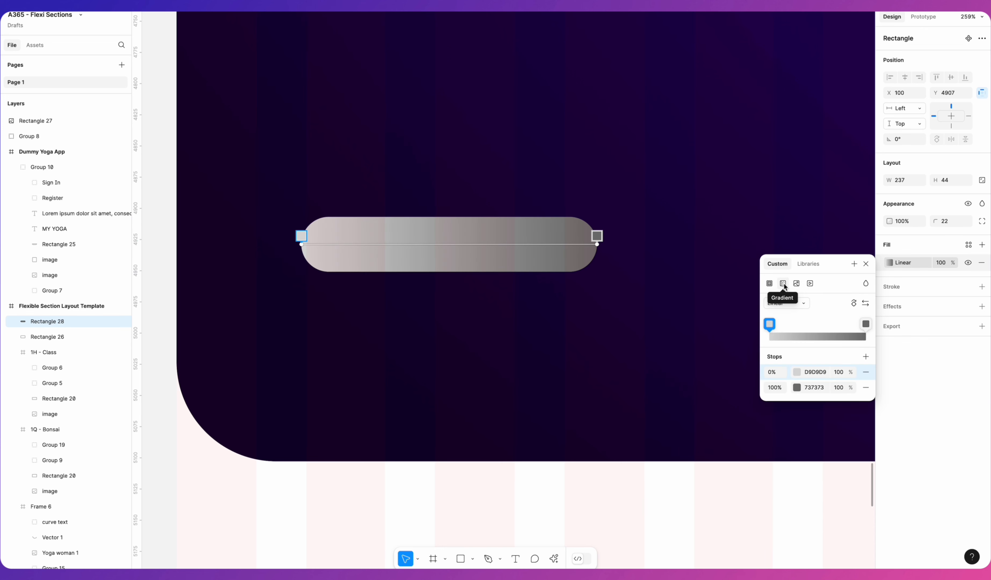
click(865, 324)
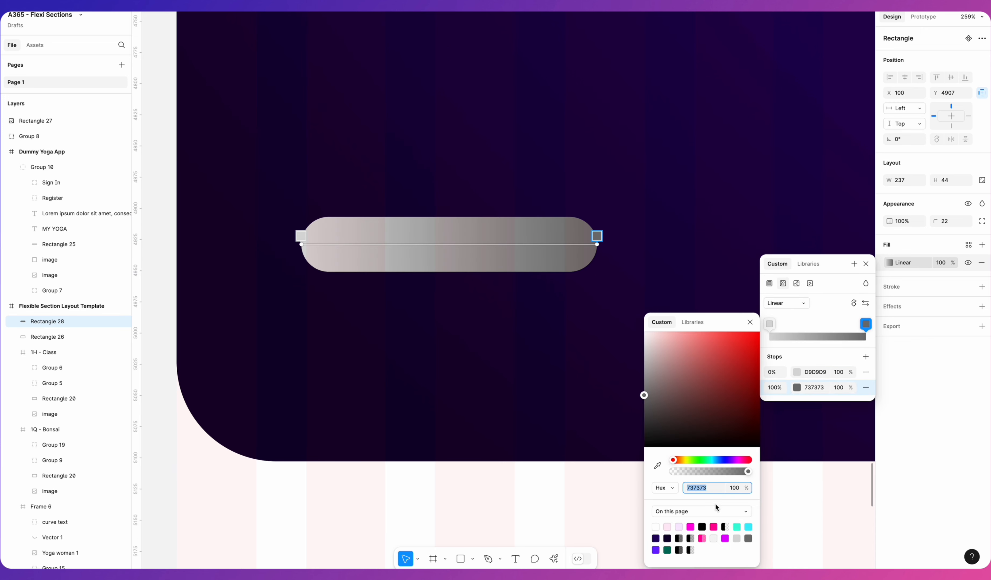
click(692, 527)
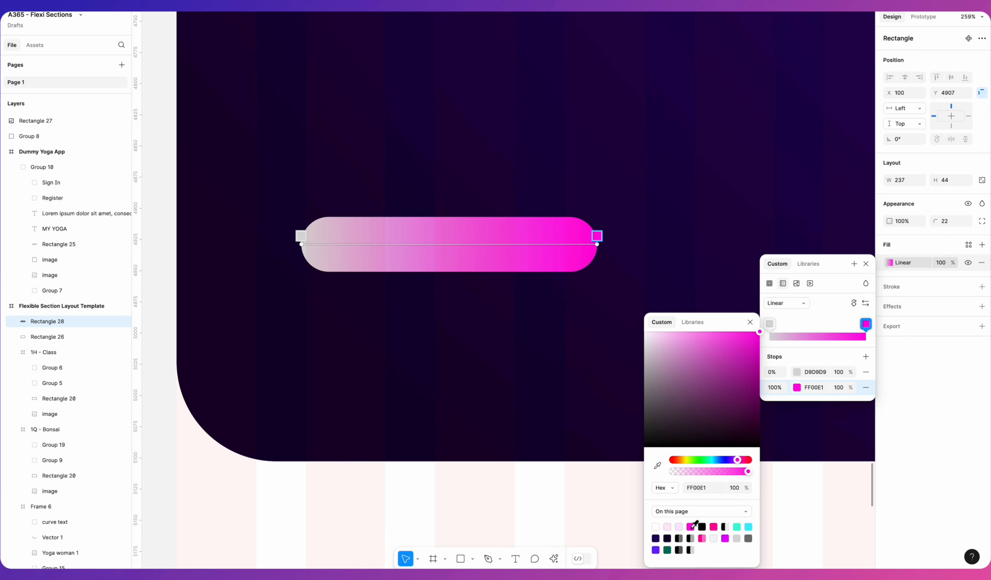
click(769, 324)
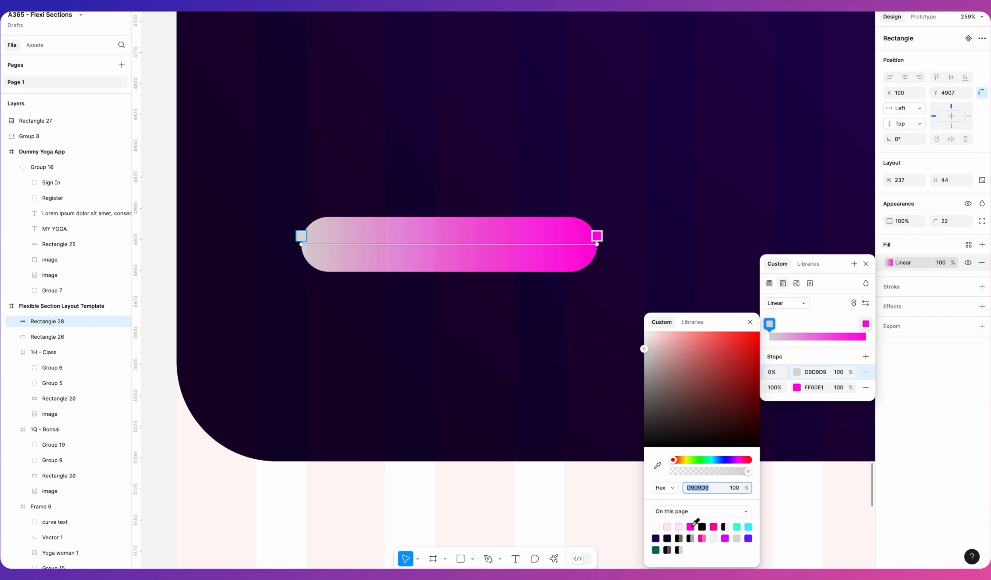
click(691, 527)
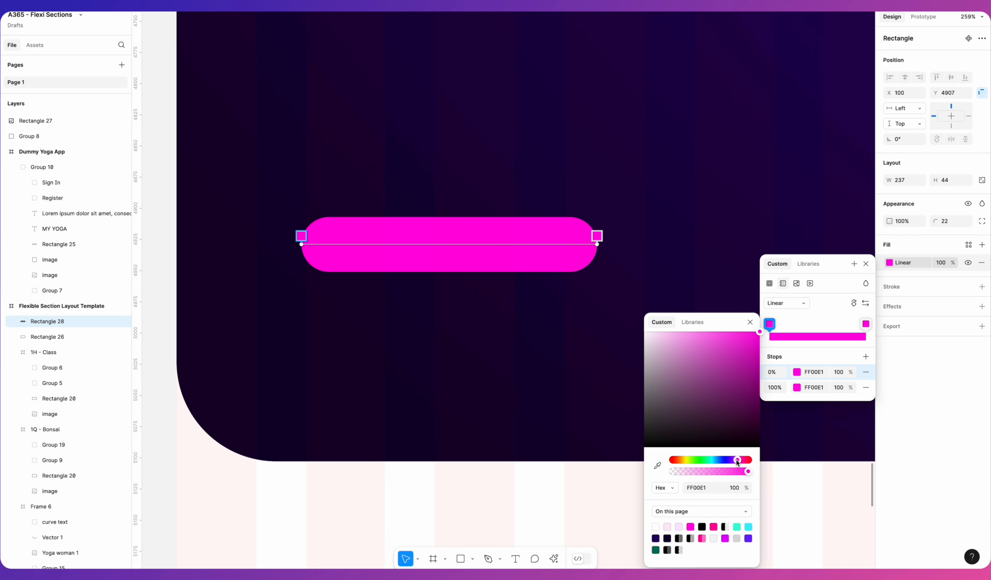
drag(736, 460, 743, 461)
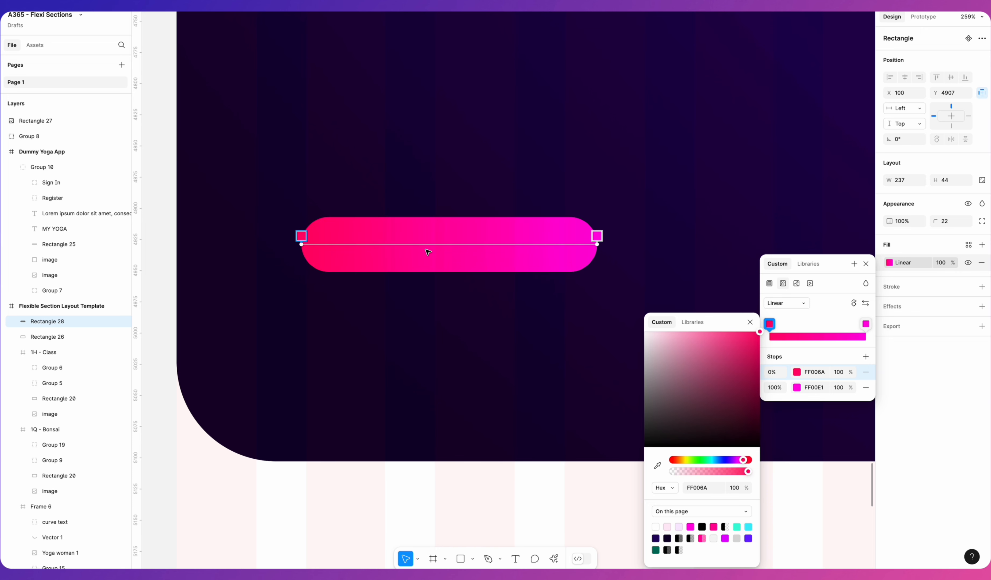
key(Escape)
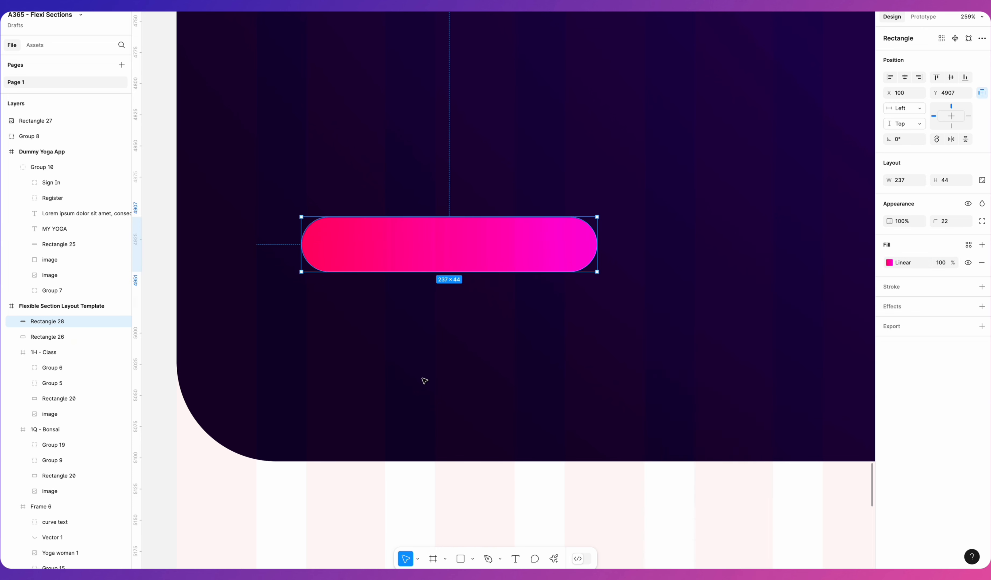
click(422, 378)
click(412, 248)
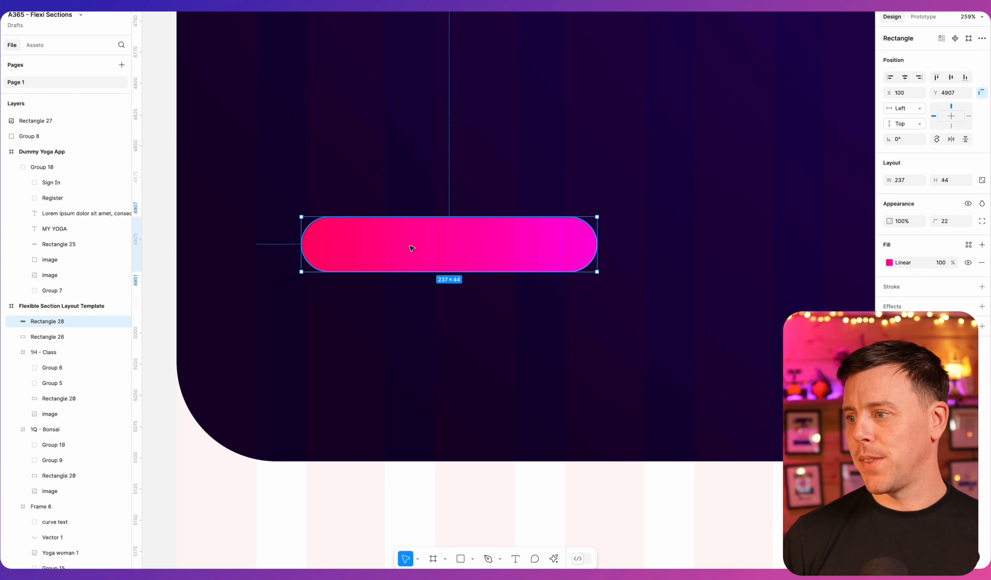
- Add the text "Sign Up For TOGA" over the gradient pill and set its font size to 18
click(515, 560)
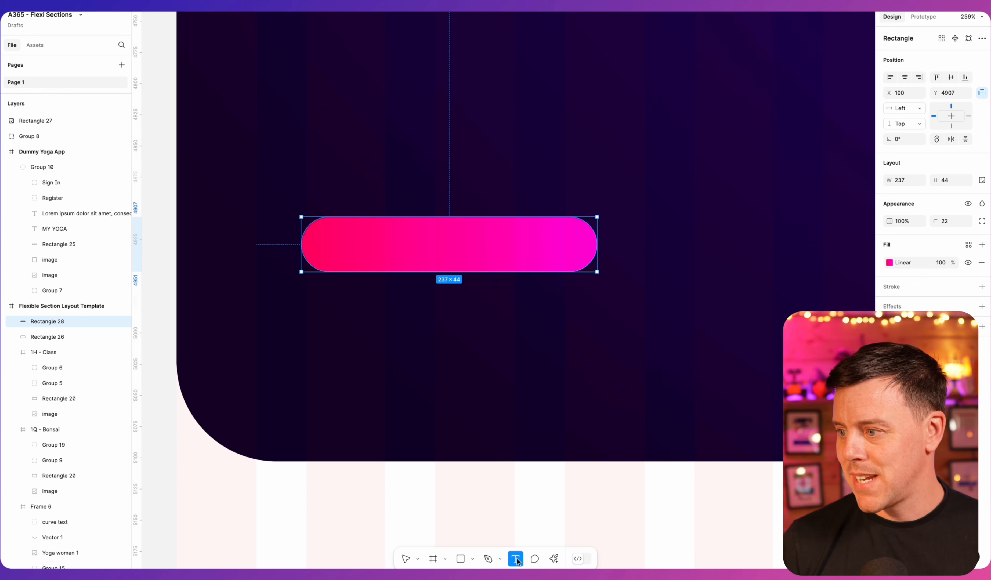
click(453, 242)
text(Sign)
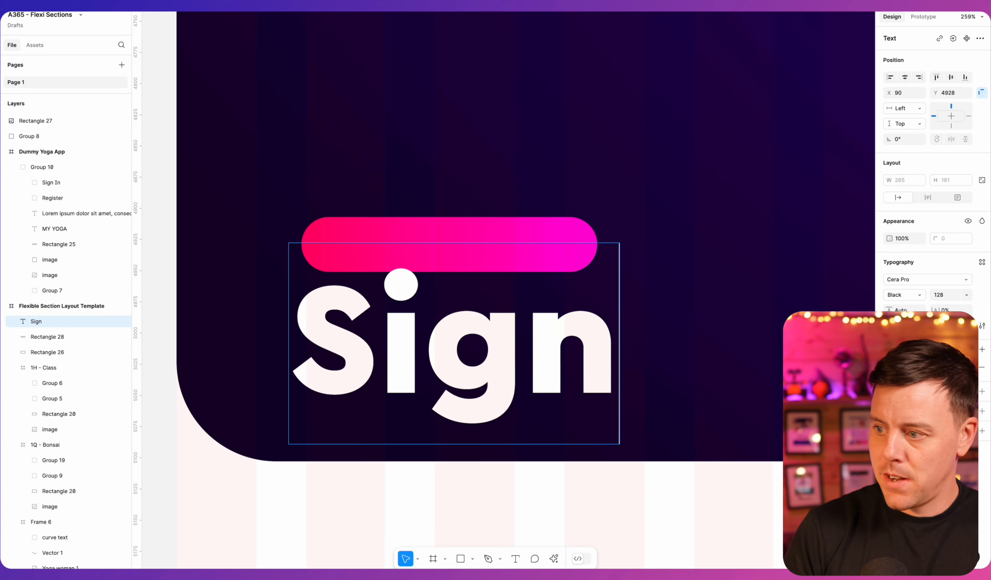
text( Up For)
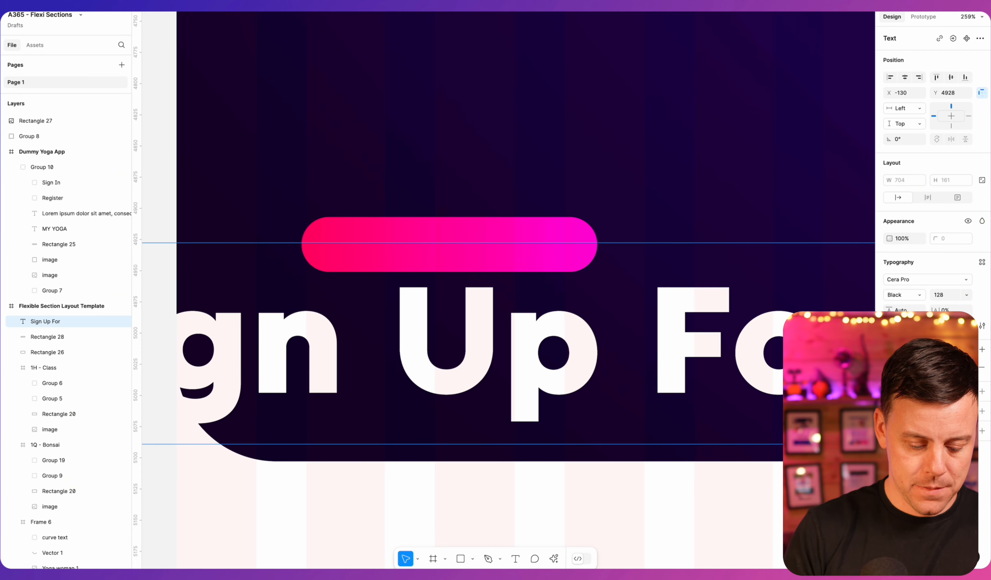
text( TOGA)
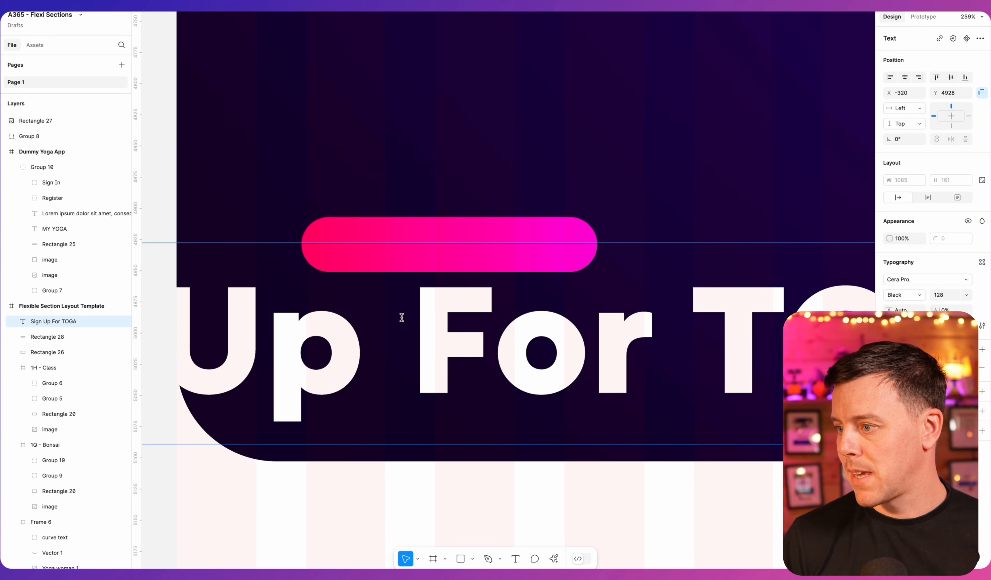
key(super+a)
click(948, 295)
text(18)
key(Return)
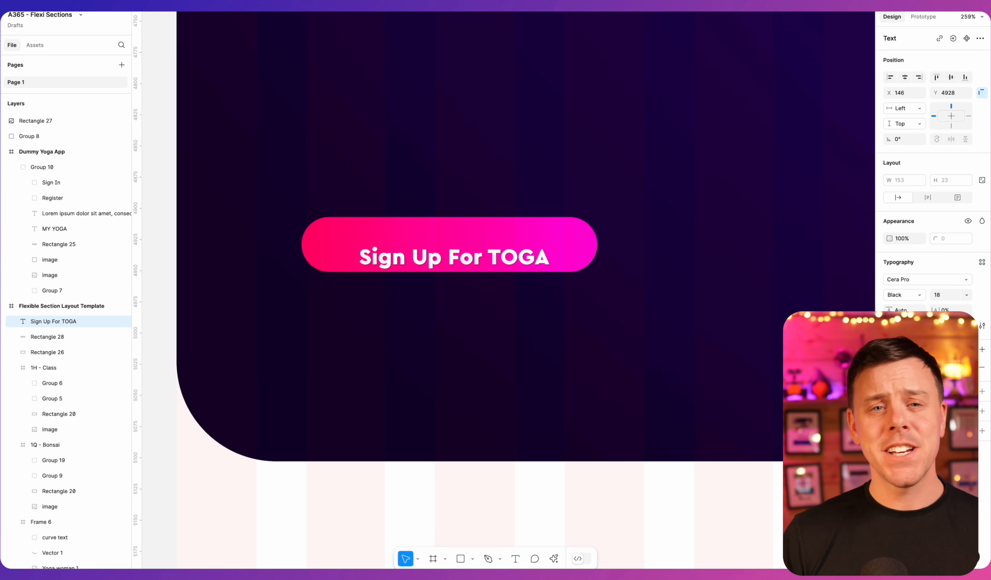
- Correct the button text to "Sign Up For YOGA" and centre it on the gradient pill
click(508, 254)
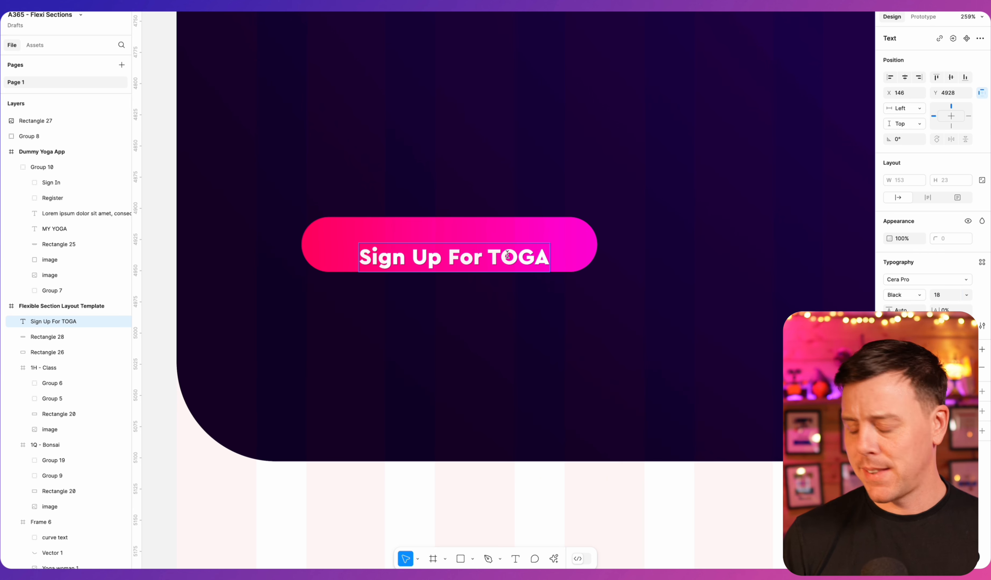
key(BackSpace)
text(Y)
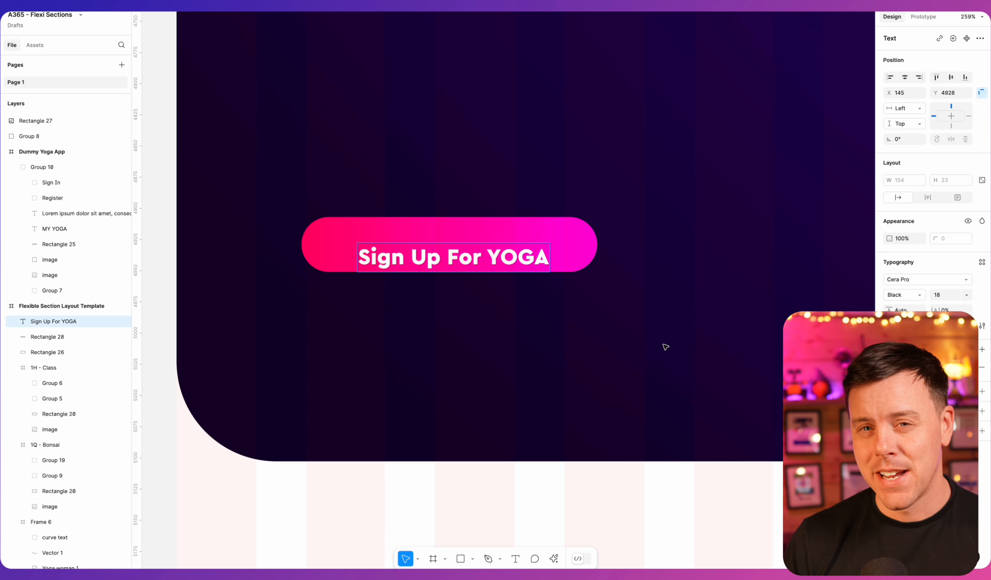
key(Escape)
drag(506, 254, 502, 244)
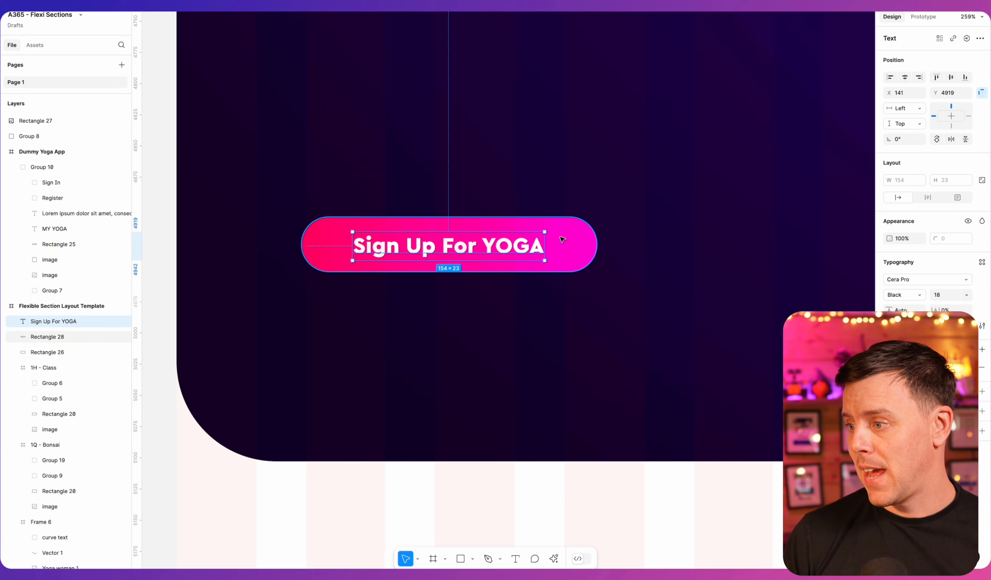
- Examine the template's existing sections and the typography of the Lorem ipsum text under the smiling emoji
scroll(470, 310, up, 5)
scroll(469, 314, down, 5)
scroll(469, 314, up, 10)
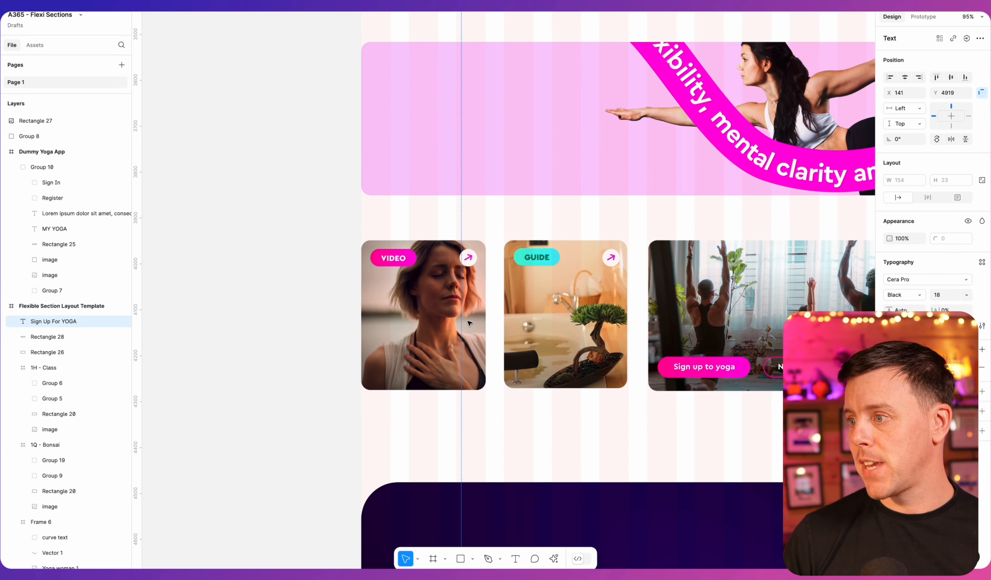
scroll(365, 322, up, 5)
click(365, 322)
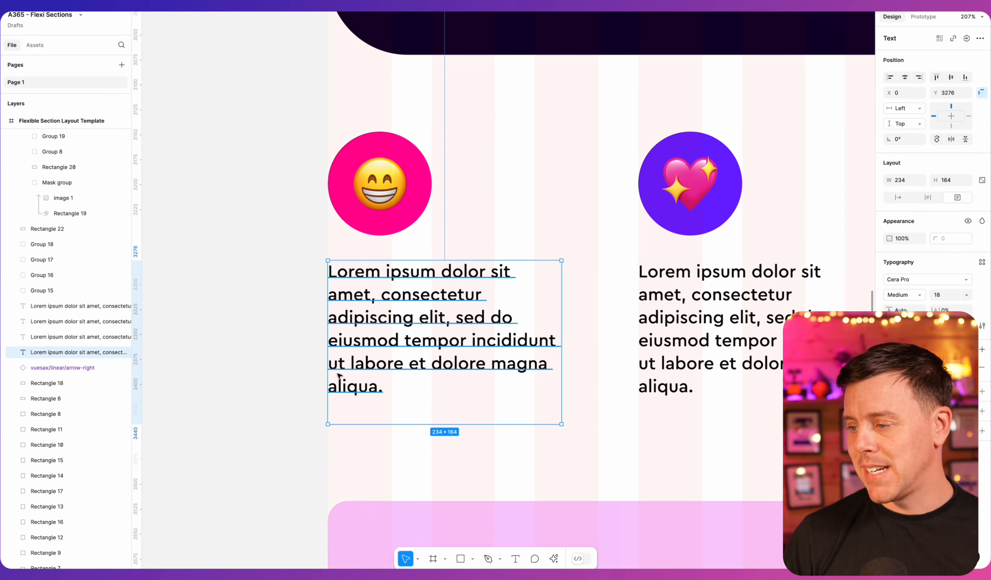
scroll(356, 324, down, 5)
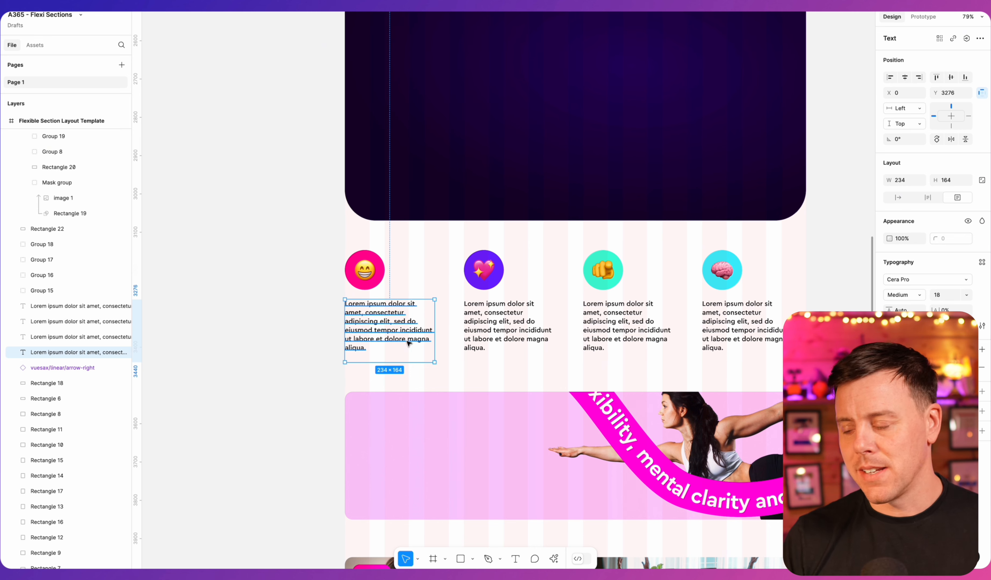
scroll(379, 349, down, 8)
scroll(380, 349, down, 5)
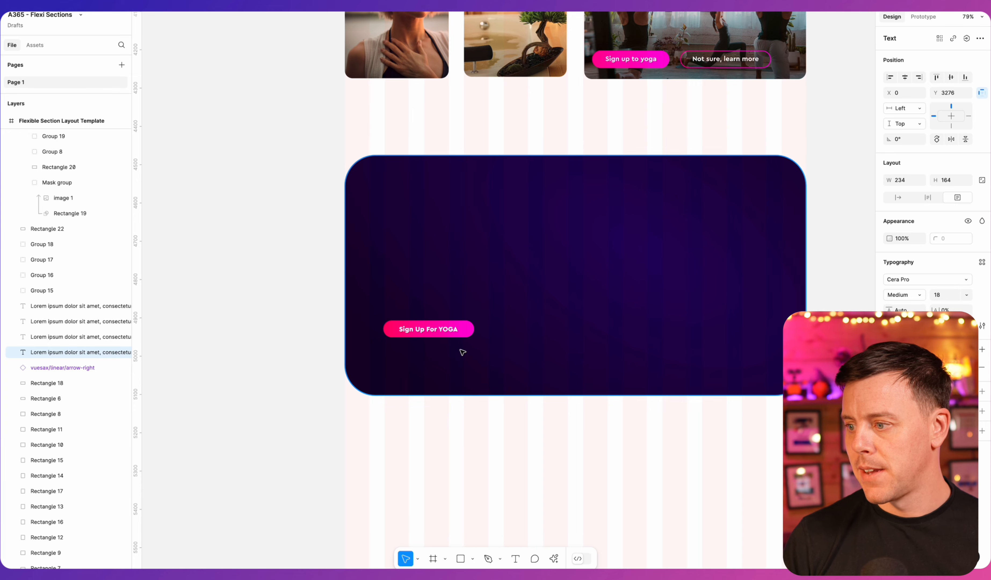
- Group the "Sign Up For YOGA" text with its gradient pill
scroll(462, 352, up, 10)
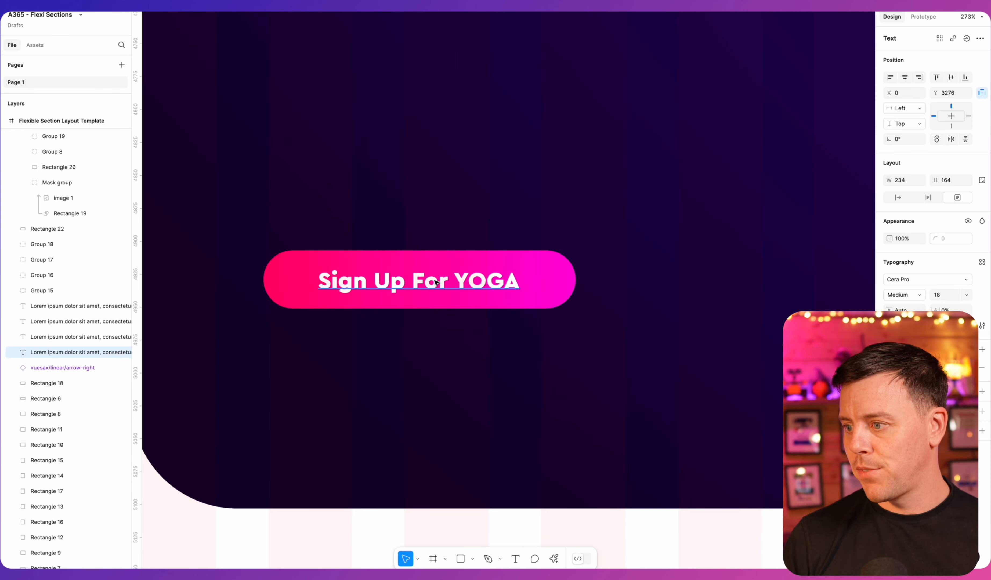
click(462, 289)
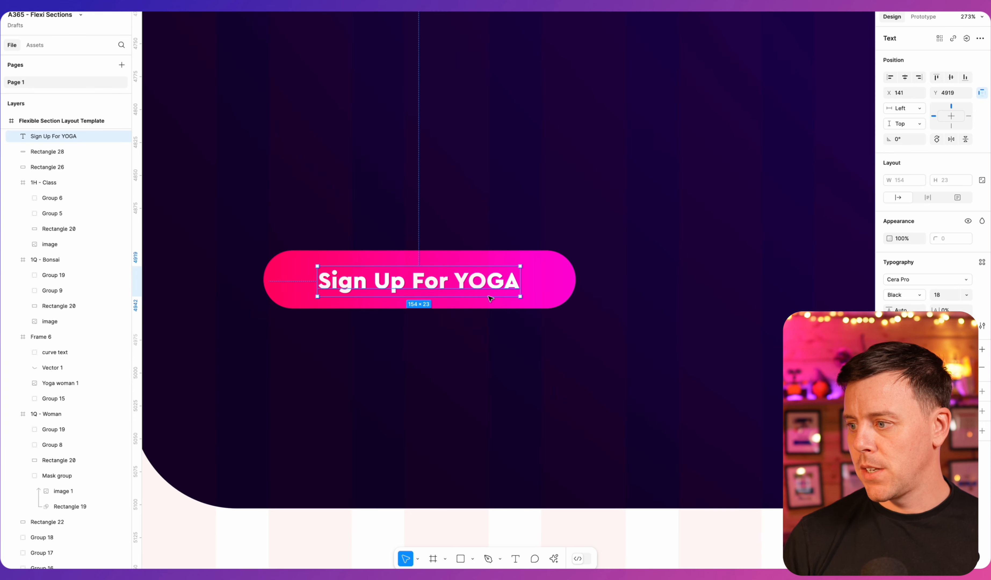
shift+click(550, 290)
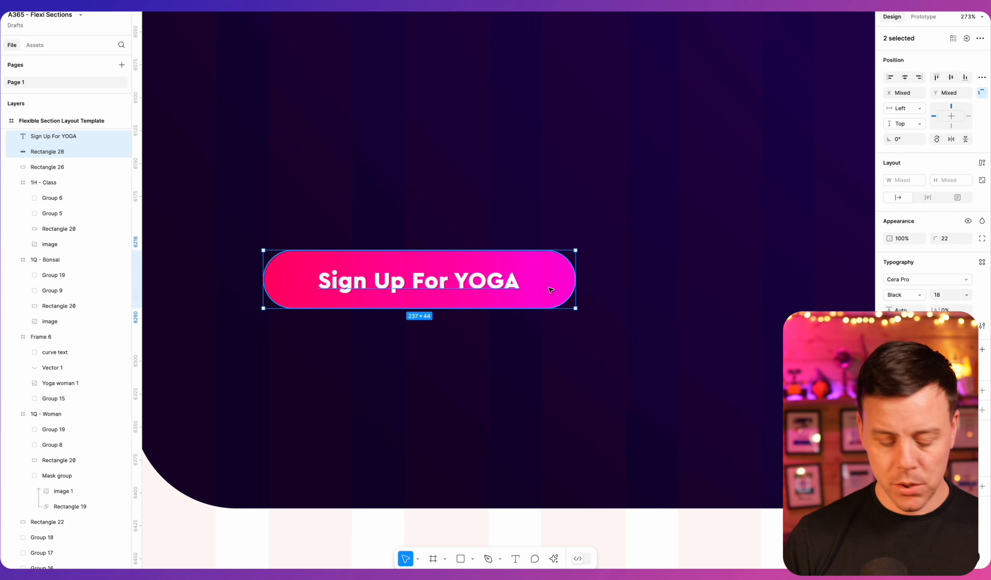
key(super+g)
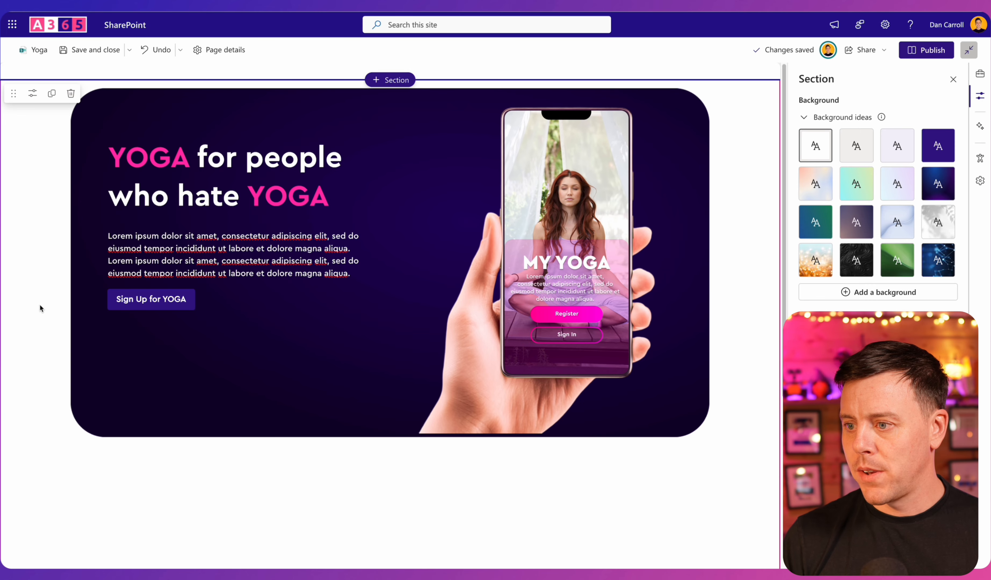
- Switch to SharePoint and insert the pink "Sign up to yoga" button picture from the recent images as an Image web part
click(980, 74)
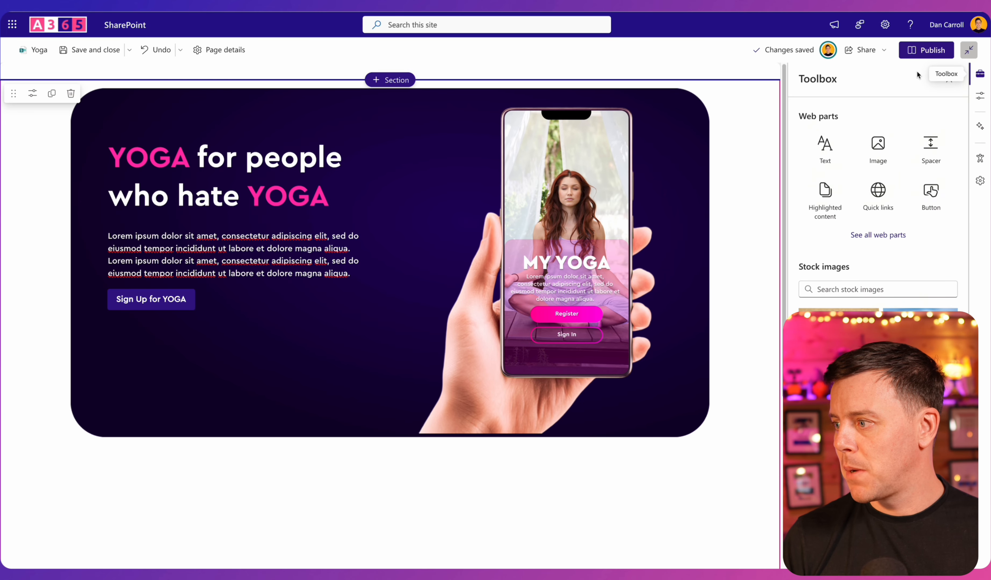
click(878, 156)
click(784, 118)
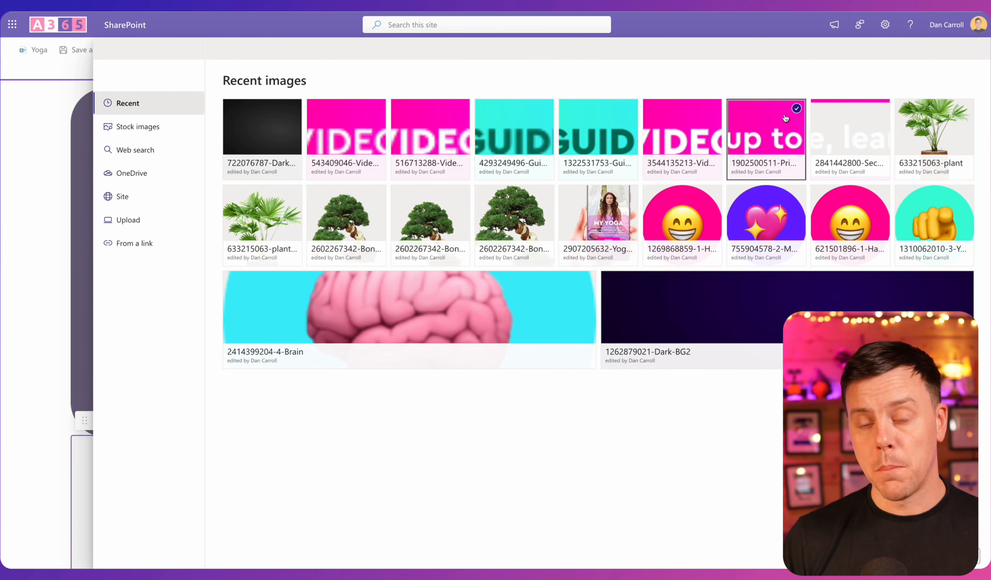
click(910, 556)
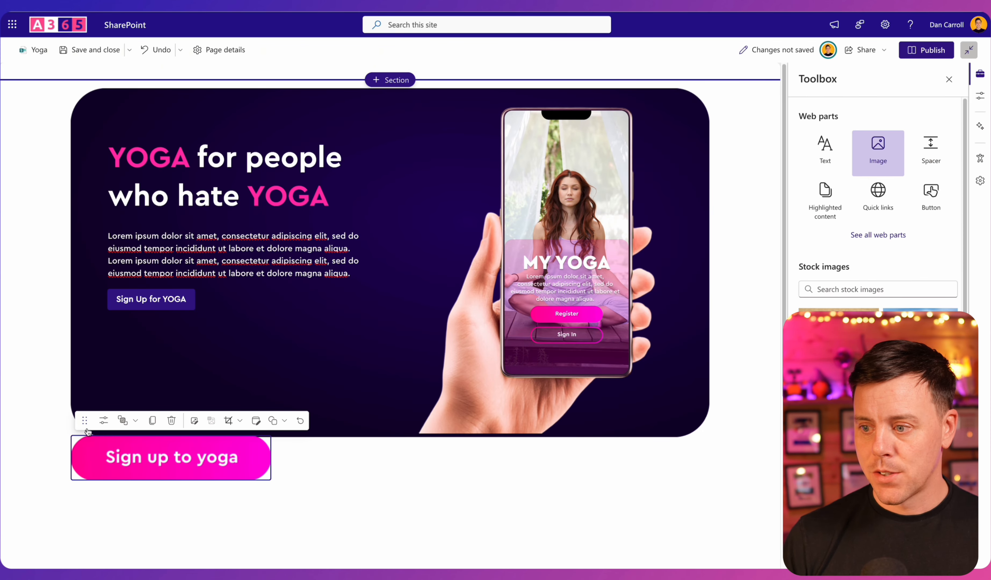
- Place the pink button image beneath the default sign-up button on the banner and shrink it to roughly half its width
drag(84, 420, 120, 315)
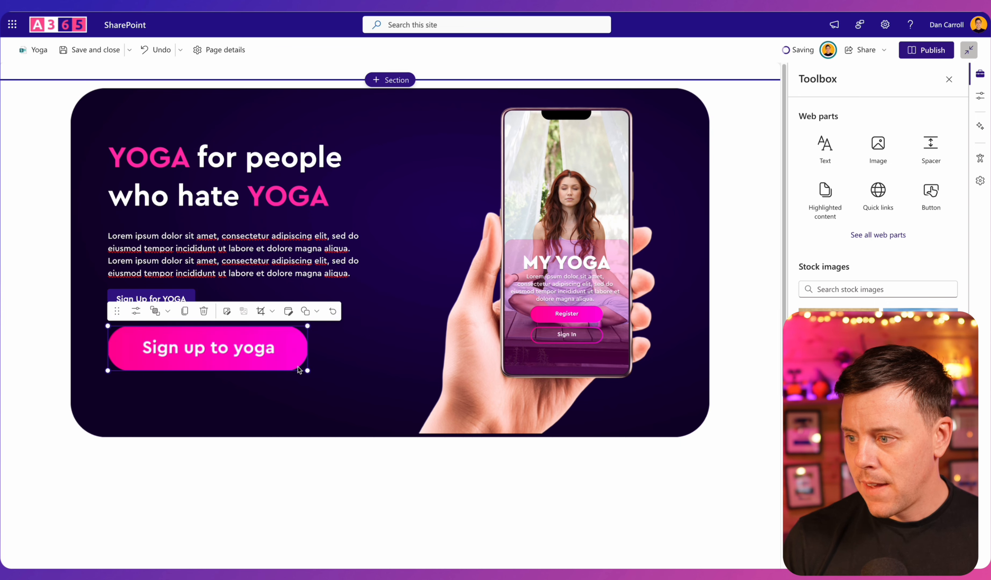
drag(299, 370, 217, 338)
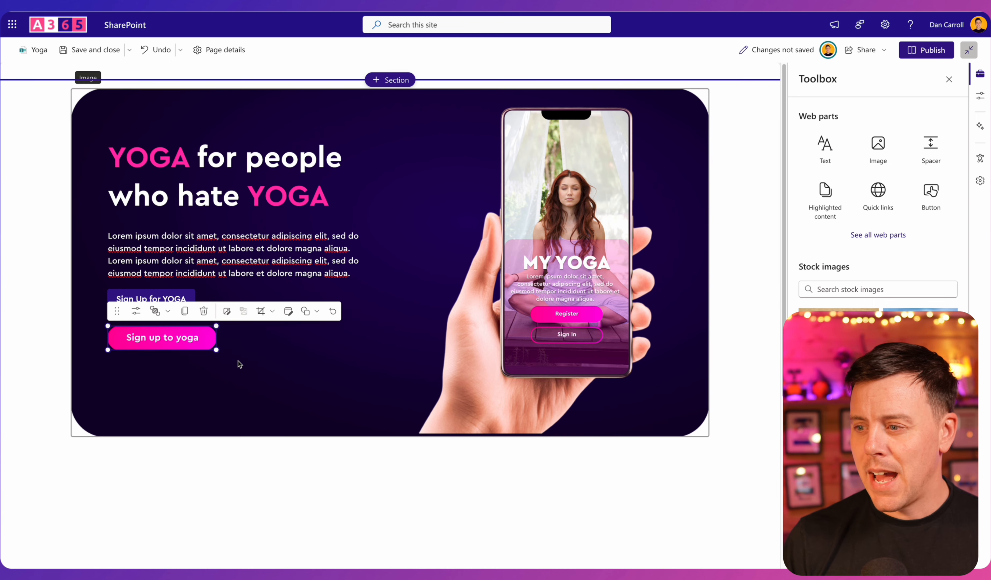
click(198, 415)
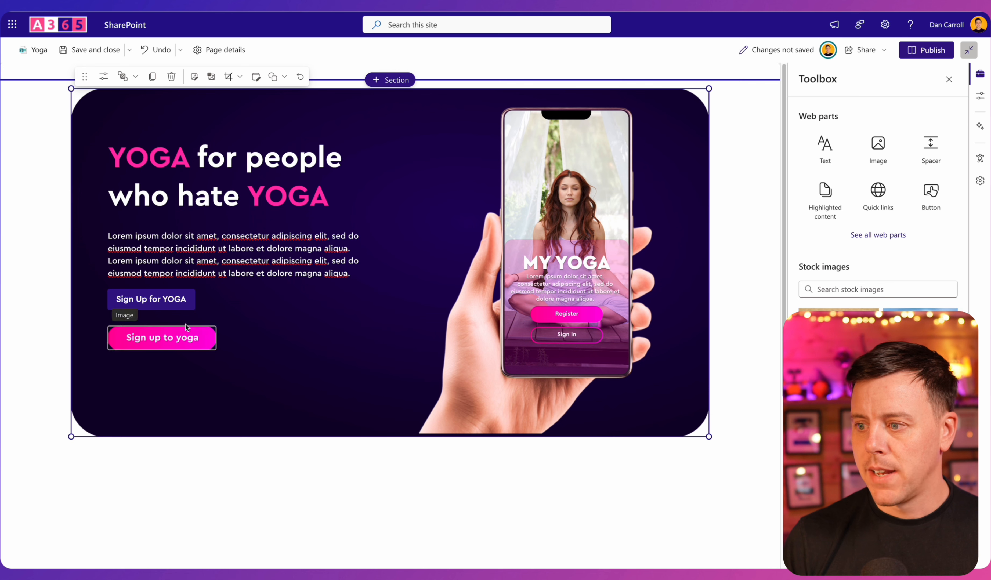
- Delete the default "Sign Up for YOGA" button and move the pink button image up into its place
click(170, 307)
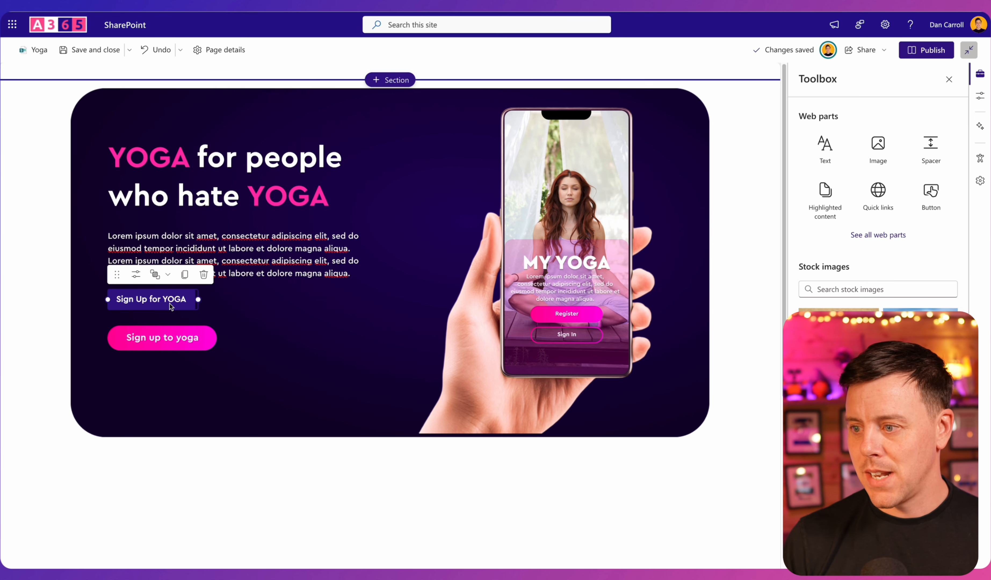
click(197, 277)
click(126, 340)
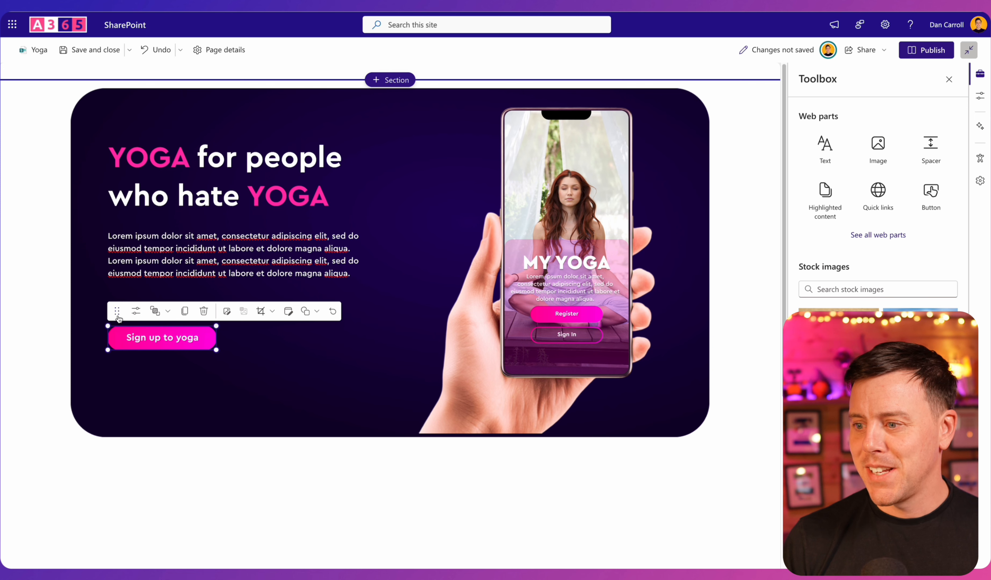
drag(117, 312, 117, 285)
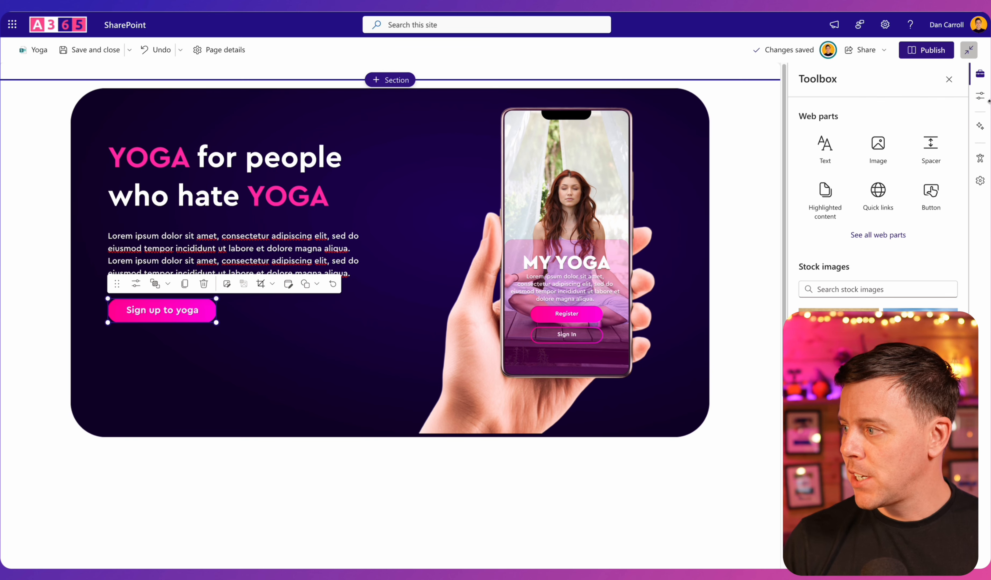
click(980, 100)
click(849, 171)
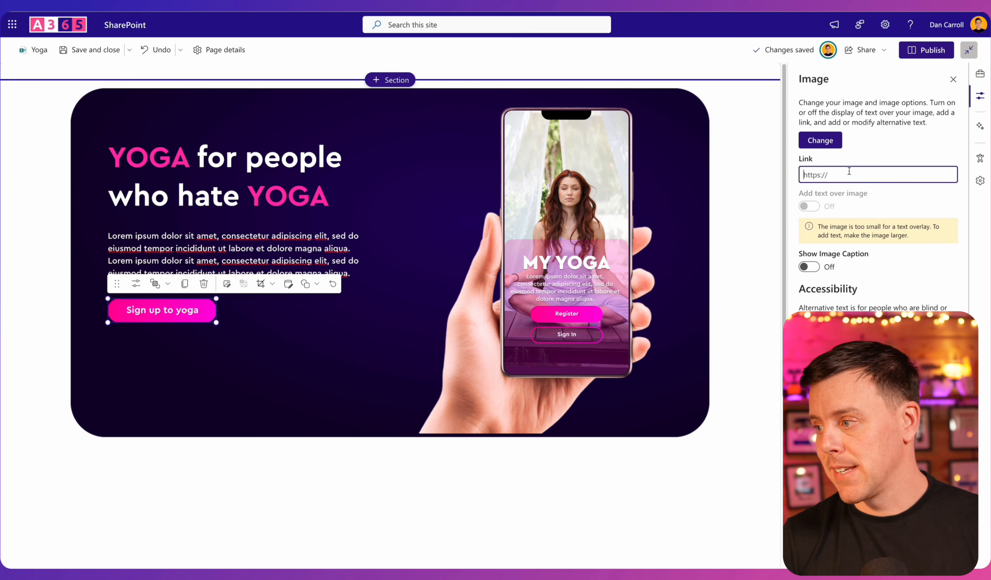
text(htt)
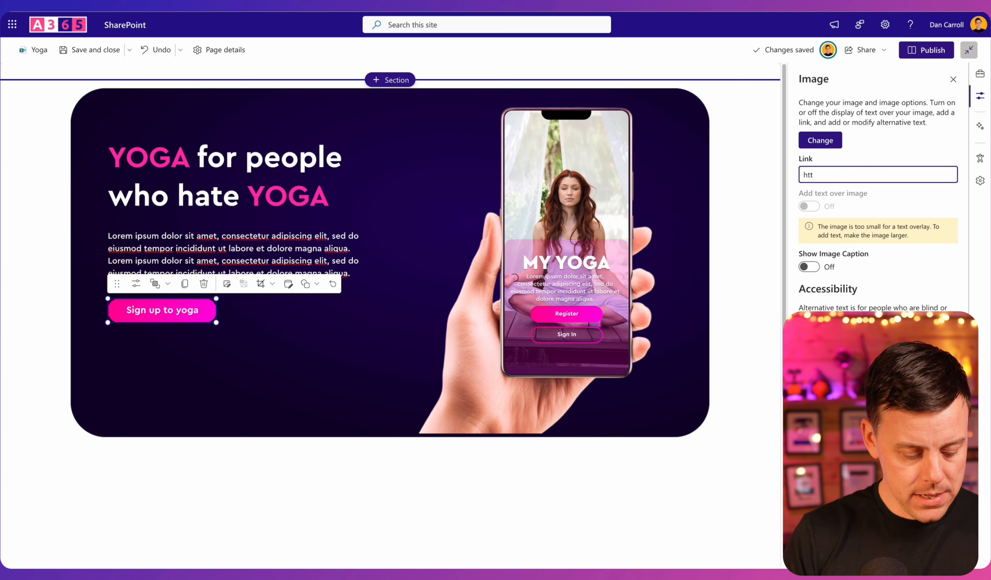
text(ps://google.ie)
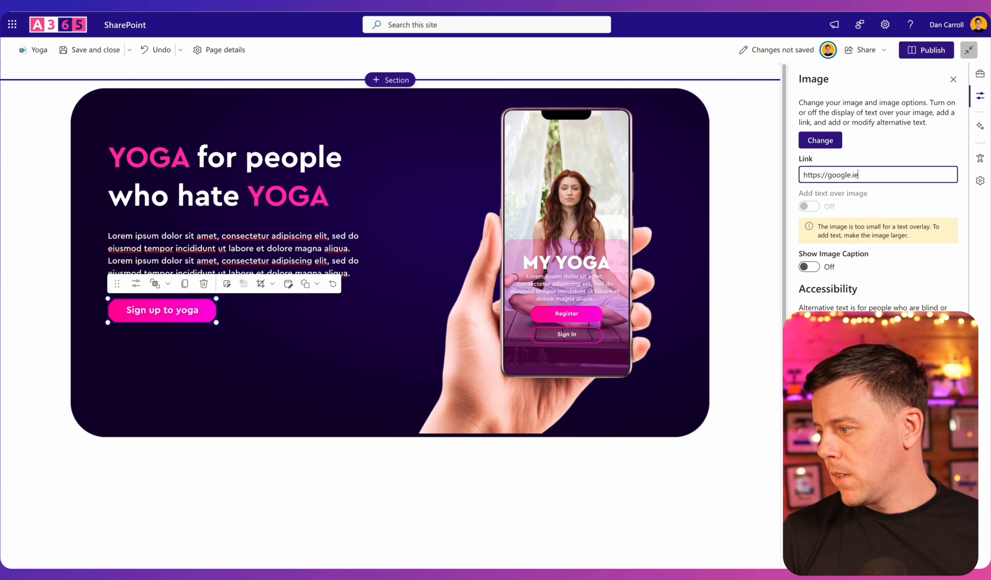
click(465, 524)
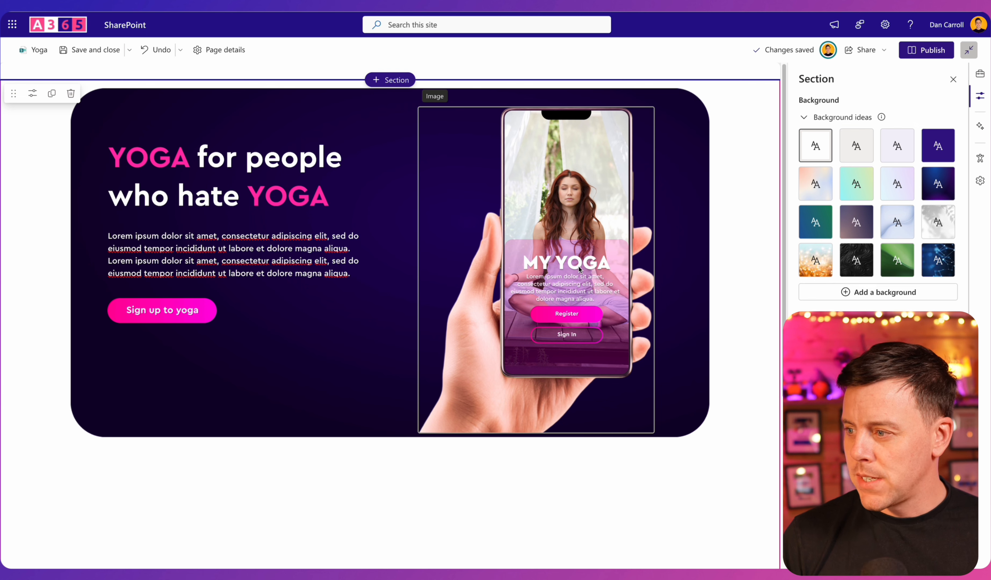
click(561, 278)
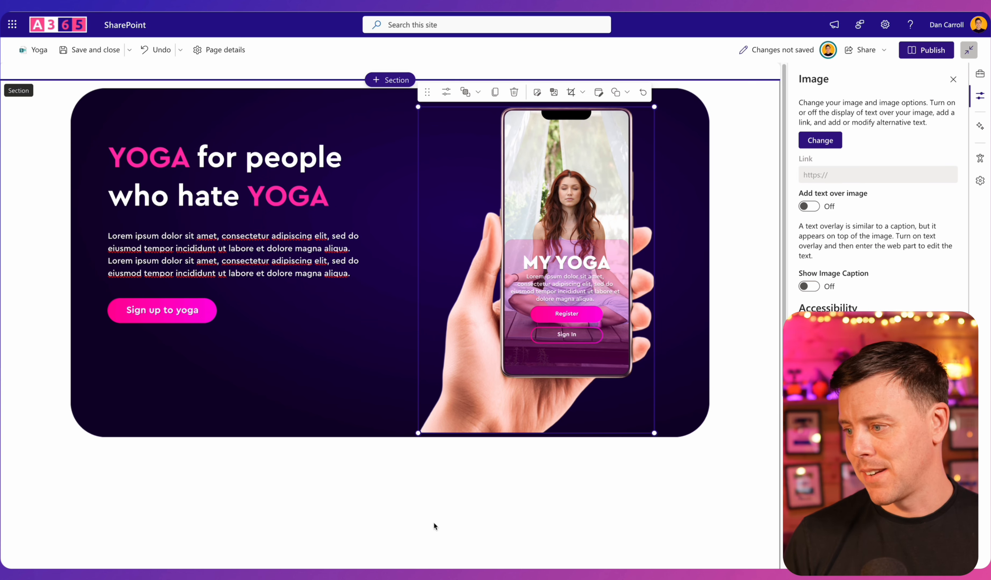
click(428, 553)
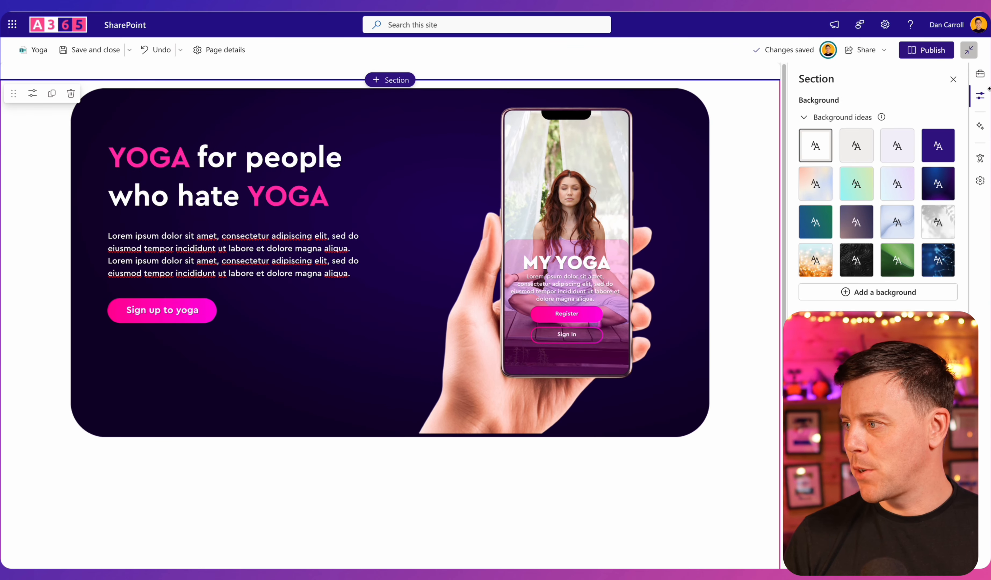
- Add a Text web part on the banner below the pink button, reading "5K" and "Members" on two lines
click(980, 73)
click(838, 156)
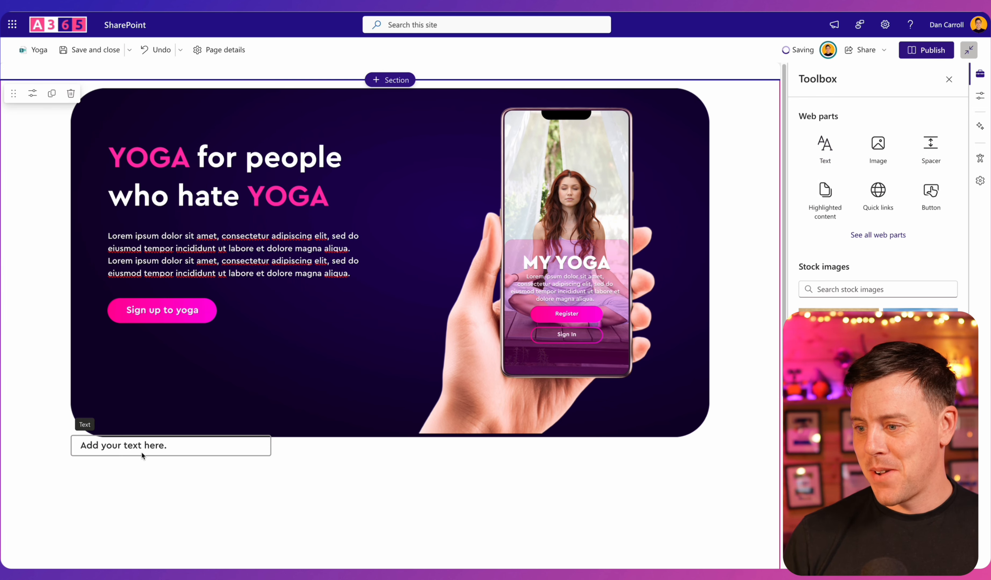
drag(82, 427, 117, 348)
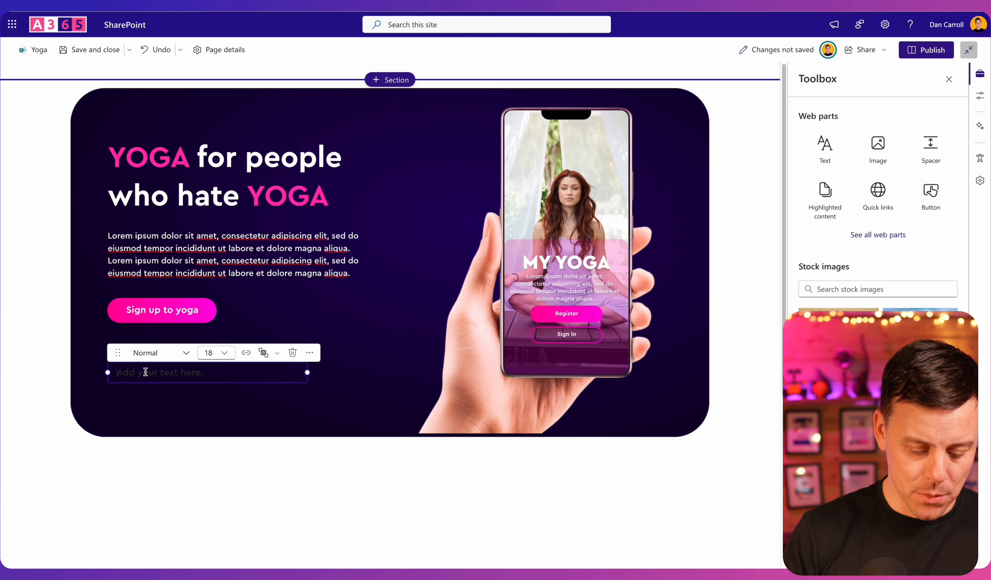
text(5K)
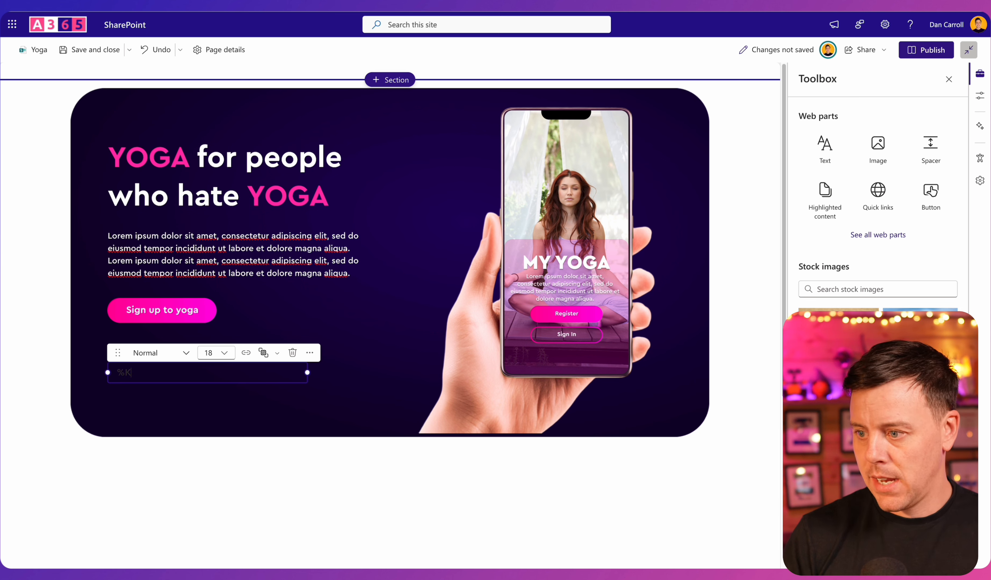
key(Return)
text(Mem)
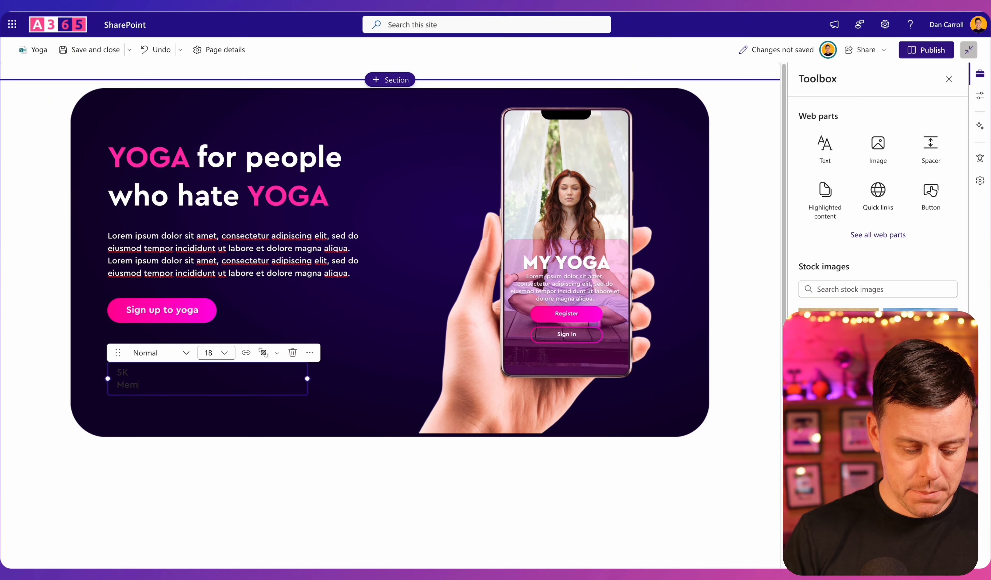
text(bers)
- Apply the Heading 2 style to the new "5K" and "Members" text
drag(130, 374, 107, 377)
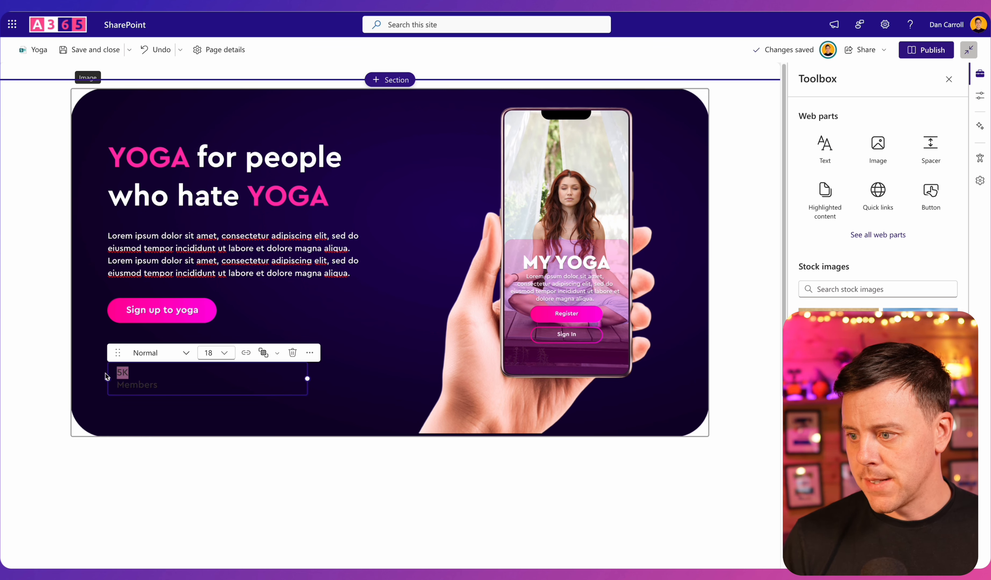
click(206, 353)
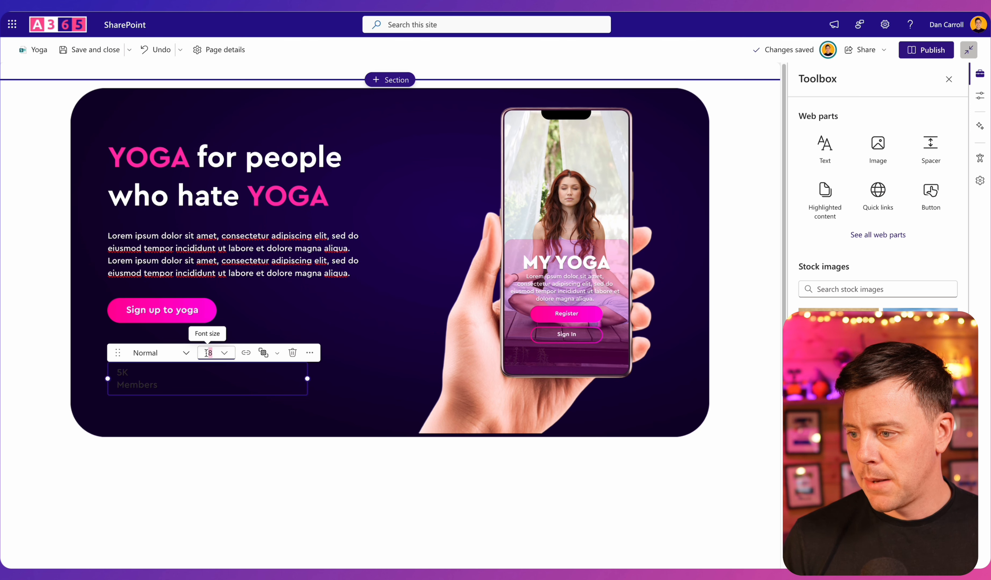
click(168, 357)
click(172, 376)
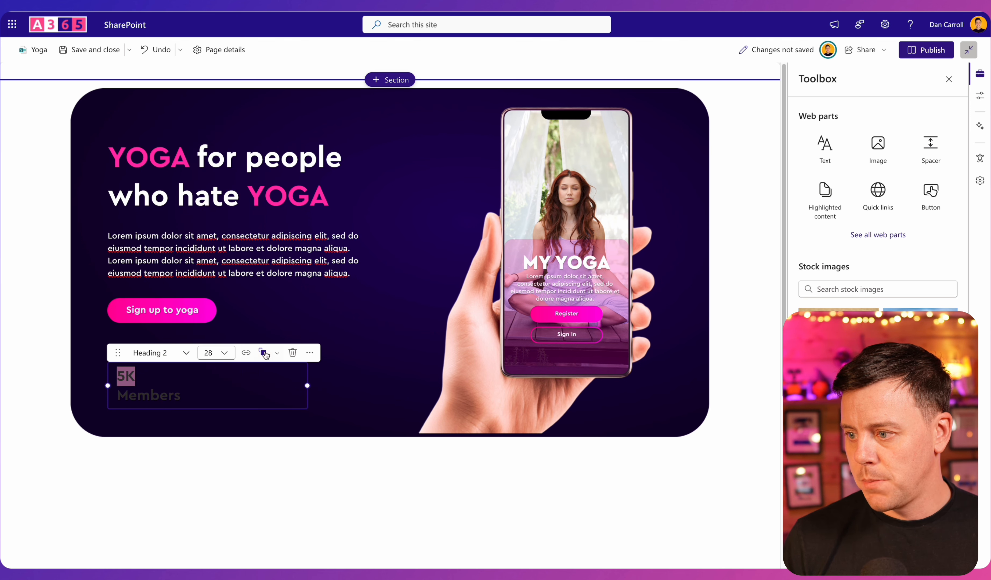
- Set the font size of "5K" to 56
click(309, 353)
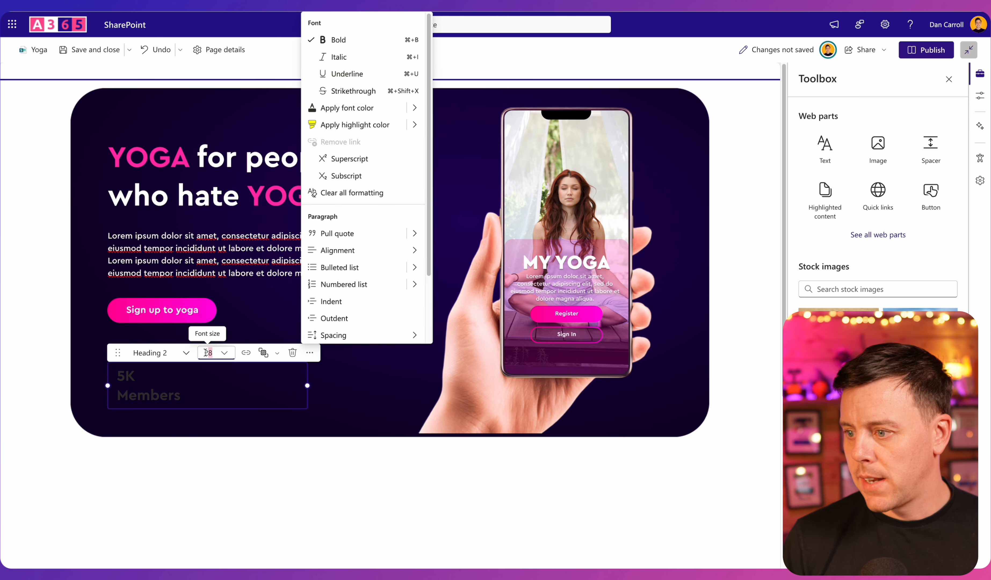
click(210, 353)
drag(135, 377, 121, 377)
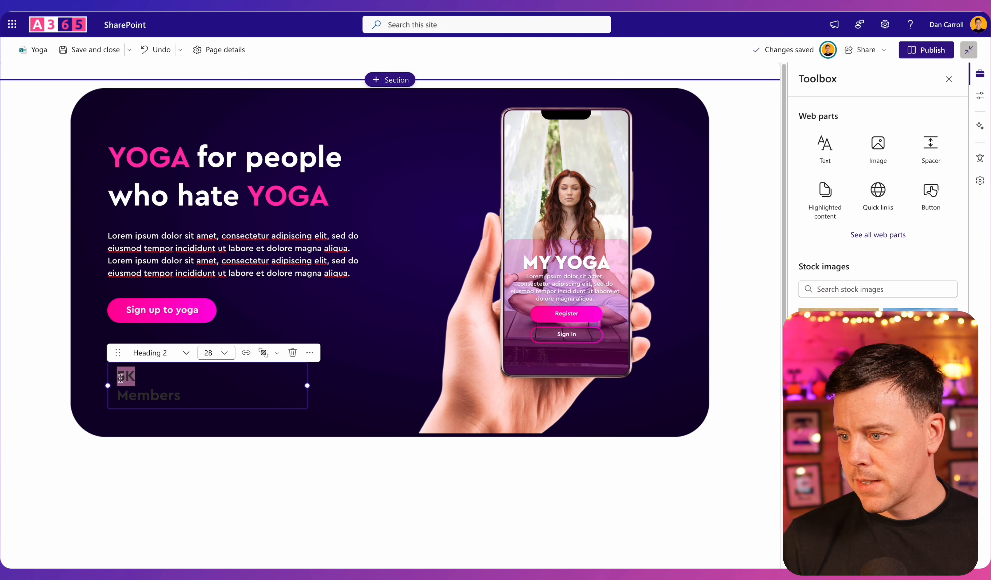
click(200, 353)
text(56)
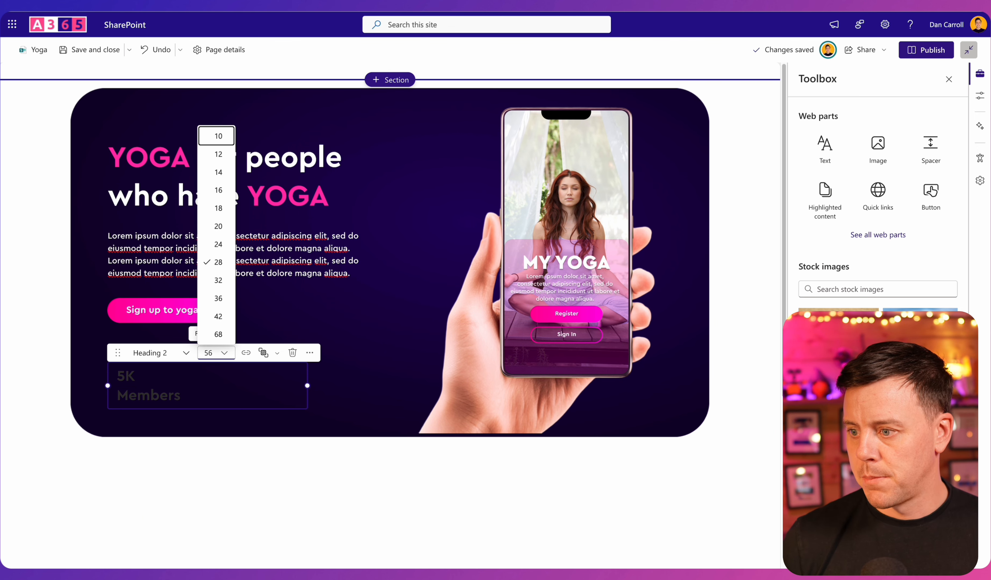
key(Return)
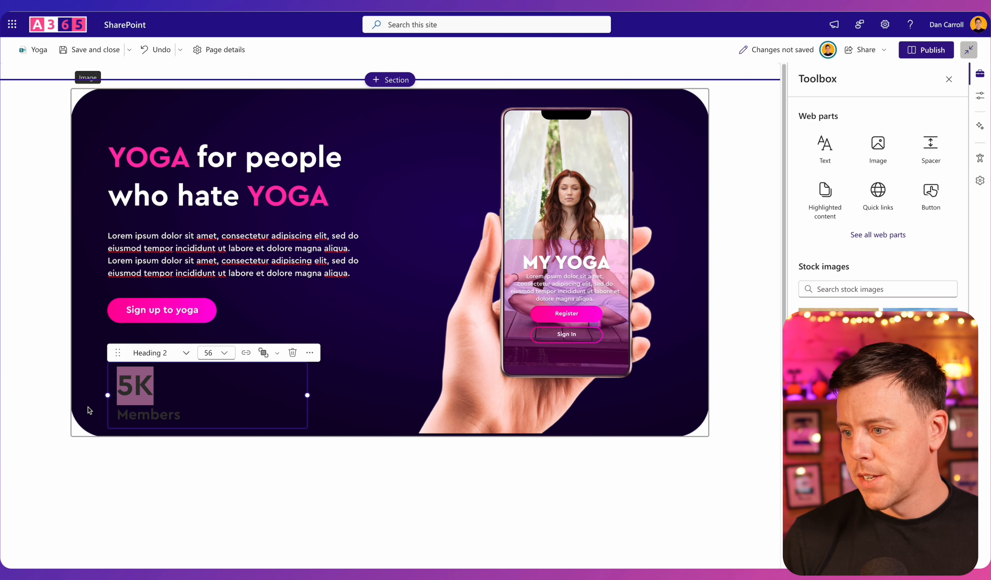
- Color the "5K" text white and the "Members" text turquoise, using the recent font colors
click(310, 352)
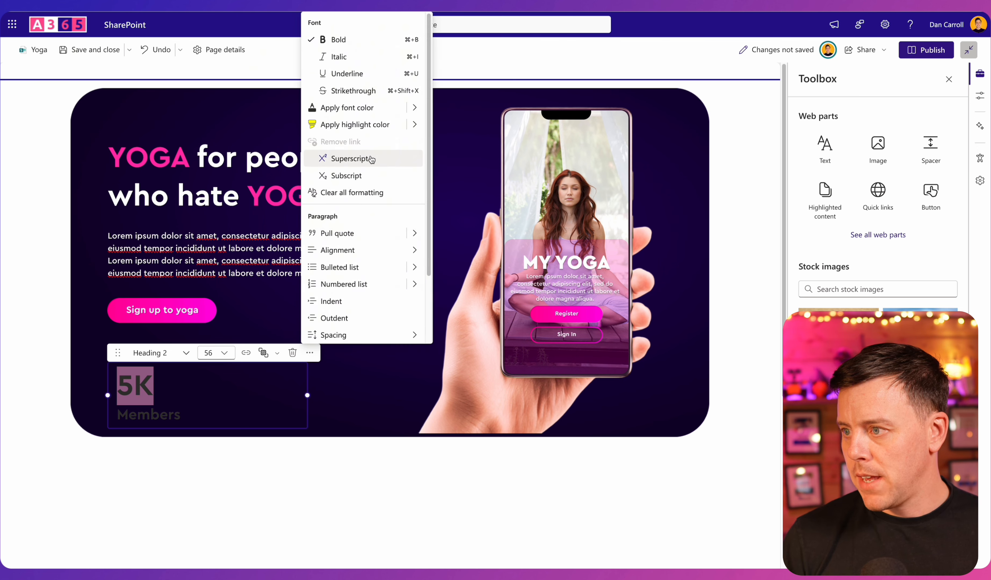
click(185, 410)
drag(185, 410, 119, 415)
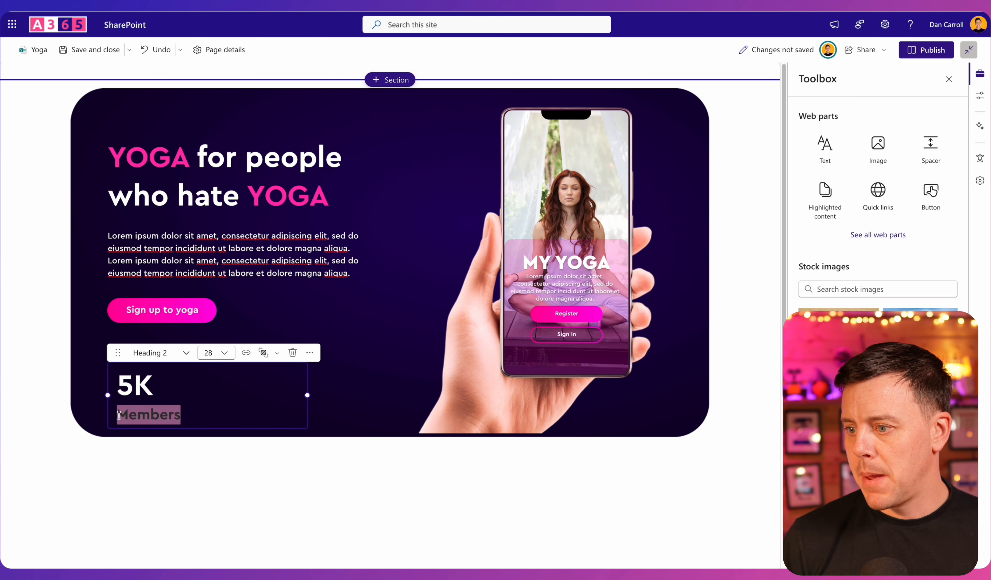
click(309, 352)
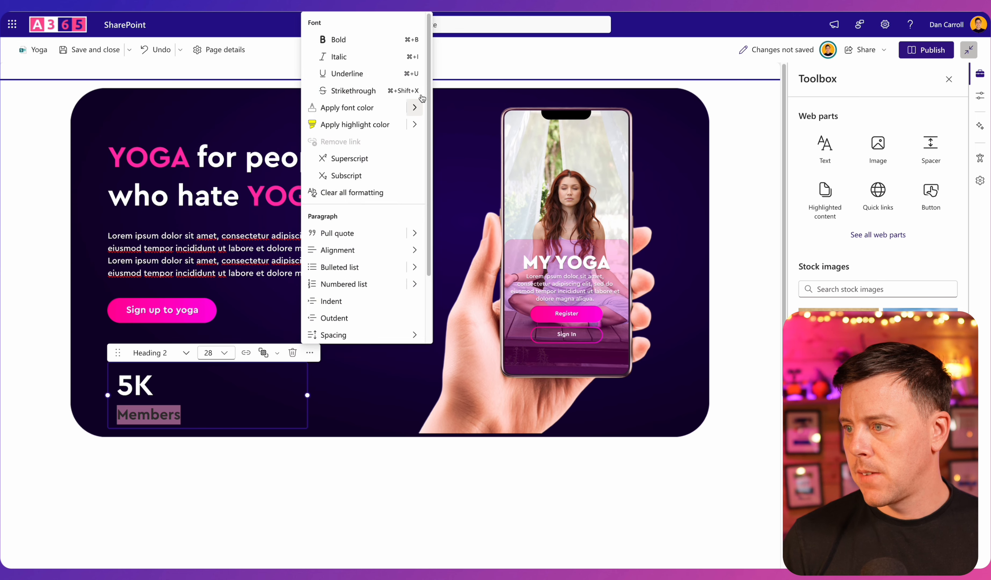
click(407, 111)
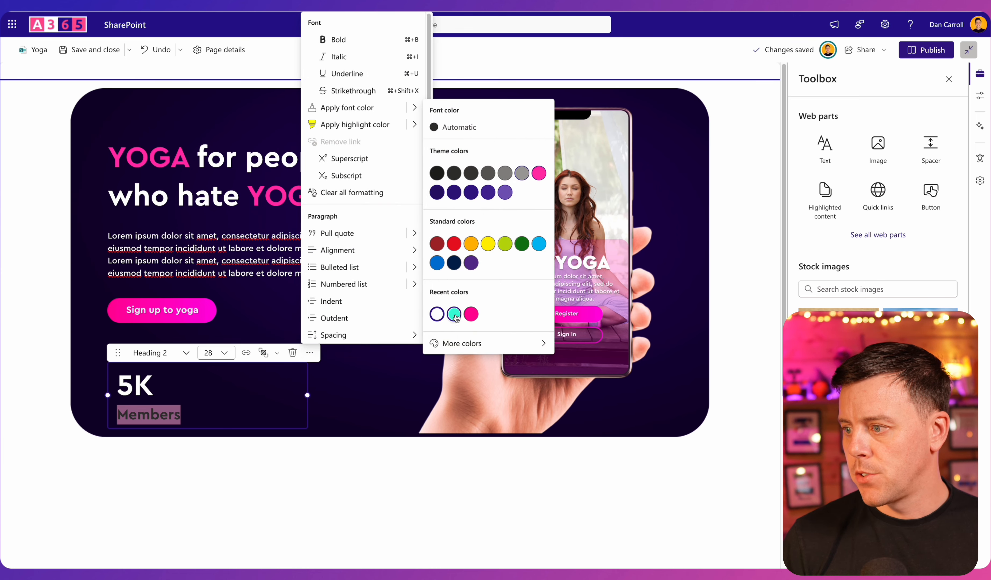
click(453, 312)
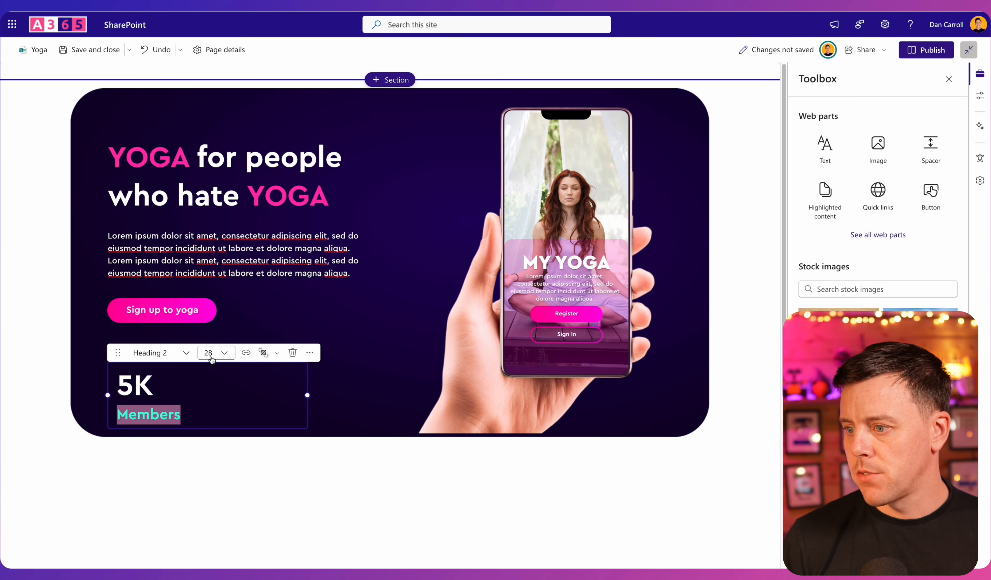
- Set the font size of "Members" to 20
click(223, 352)
click(218, 226)
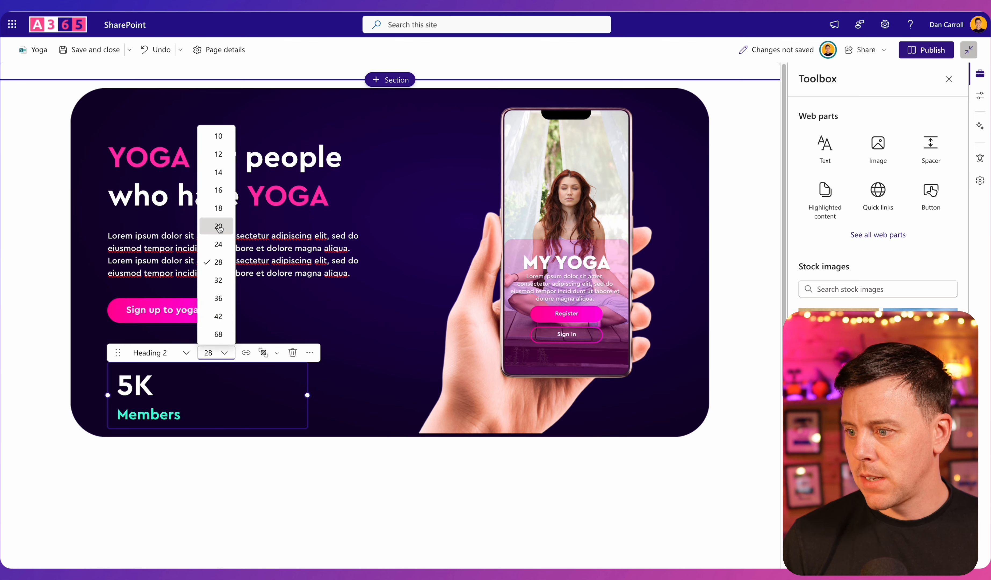
click(352, 412)
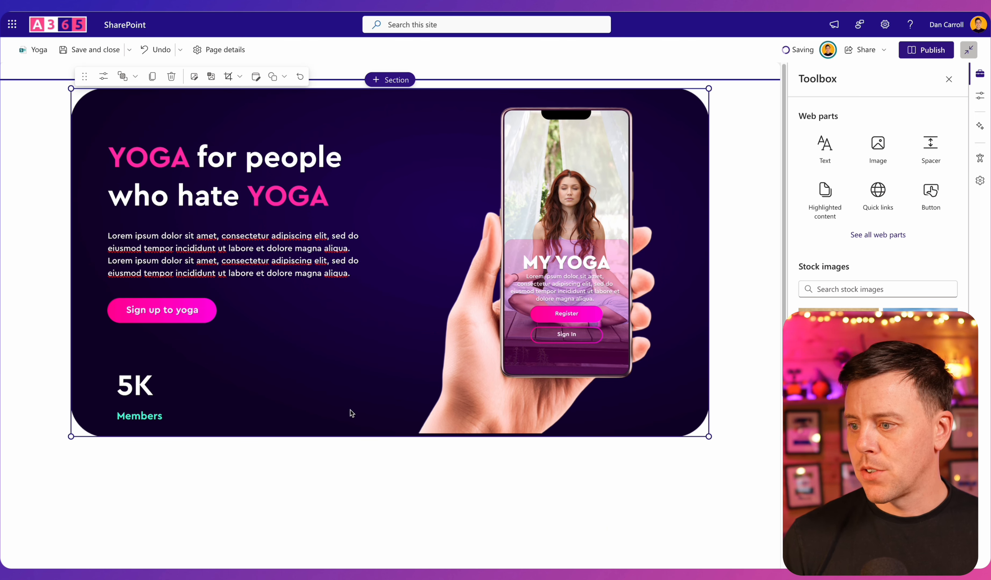
- Narrow the "5K Members" text web part so it fits closely around its text, with "Members" on one line
click(307, 395)
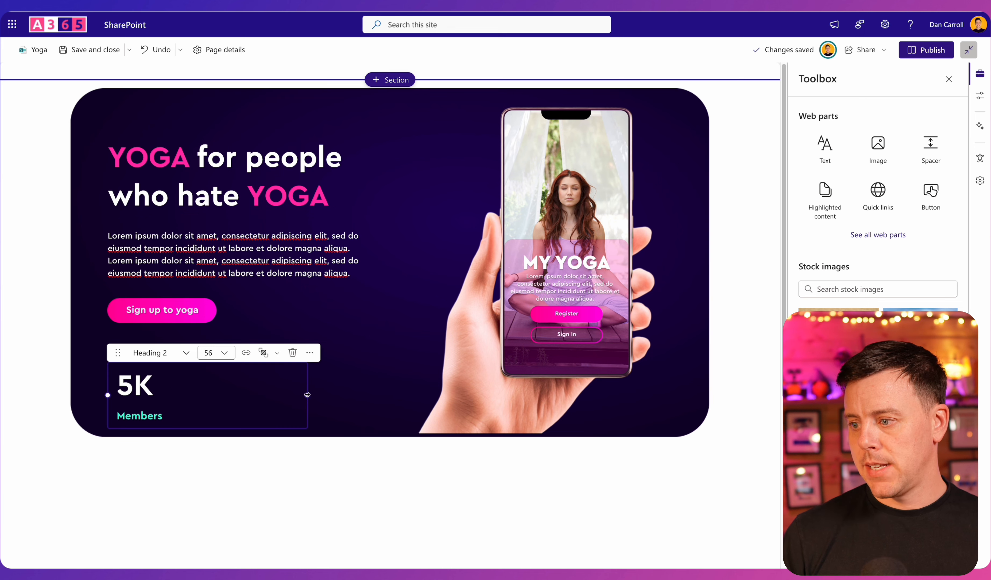
drag(308, 395, 172, 399)
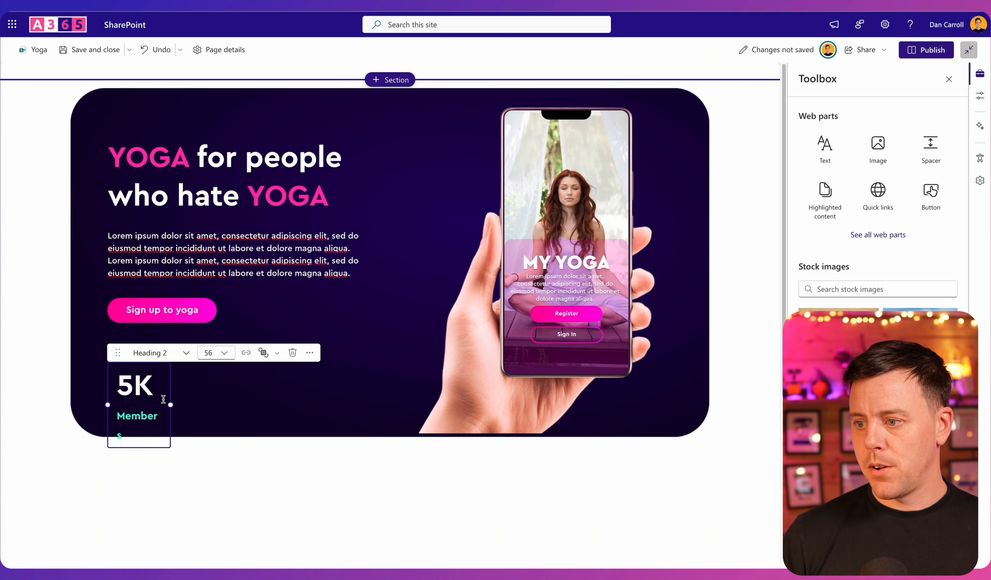
click(130, 388)
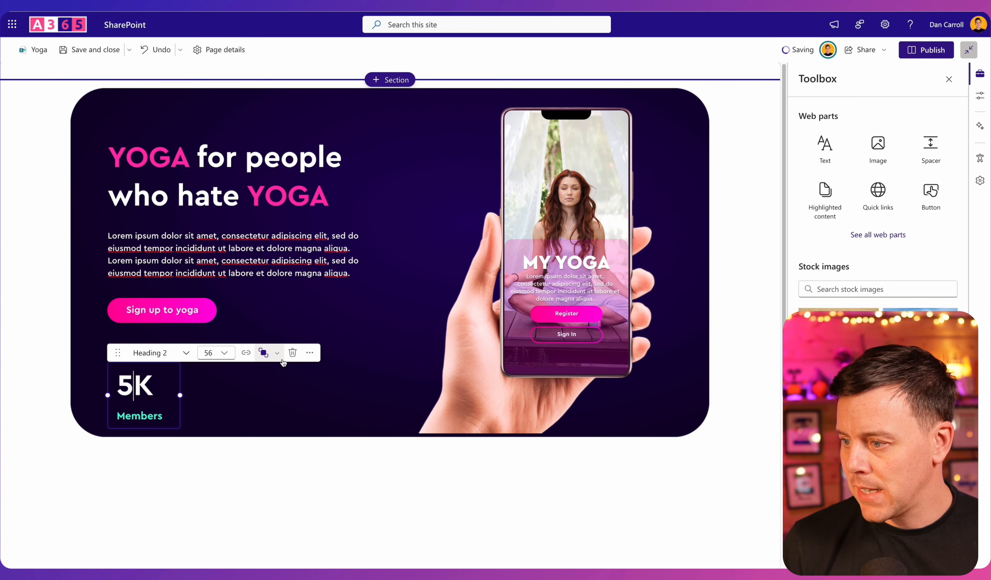
- Duplicate the "5K Members" text web part and place the copy beside the original, aligned on the same row
click(310, 353)
scroll(332, 327, down, 2)
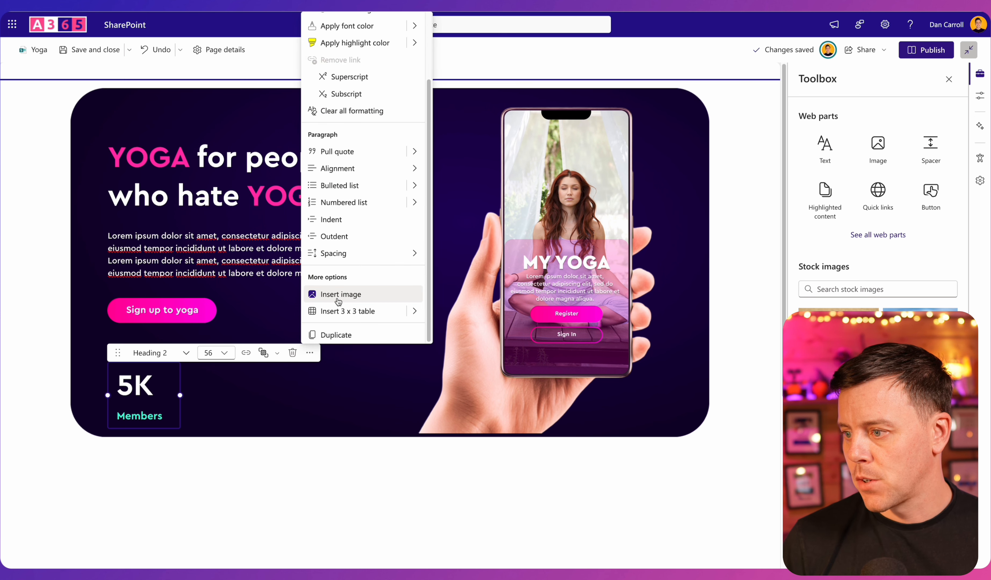
click(331, 334)
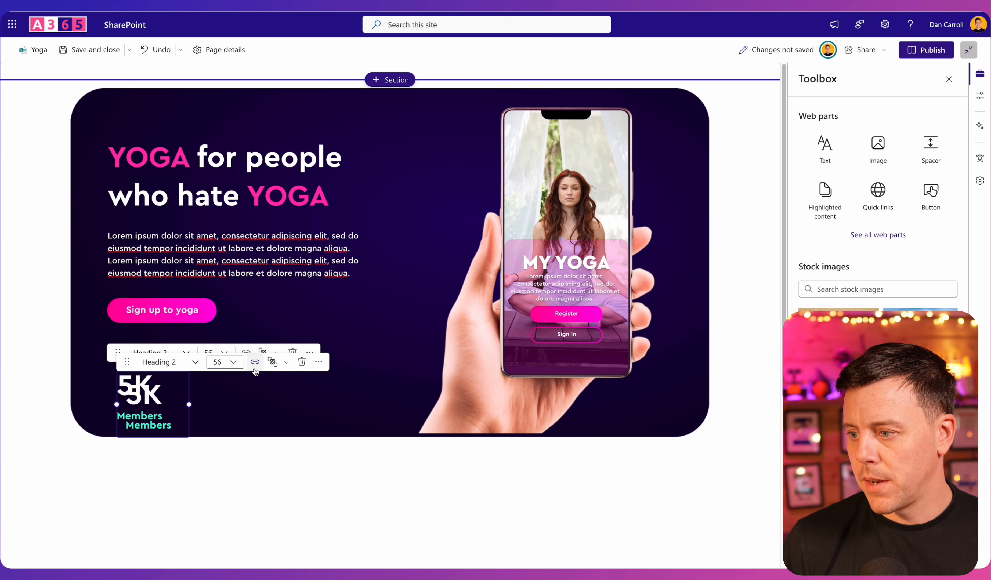
click(239, 467)
click(153, 402)
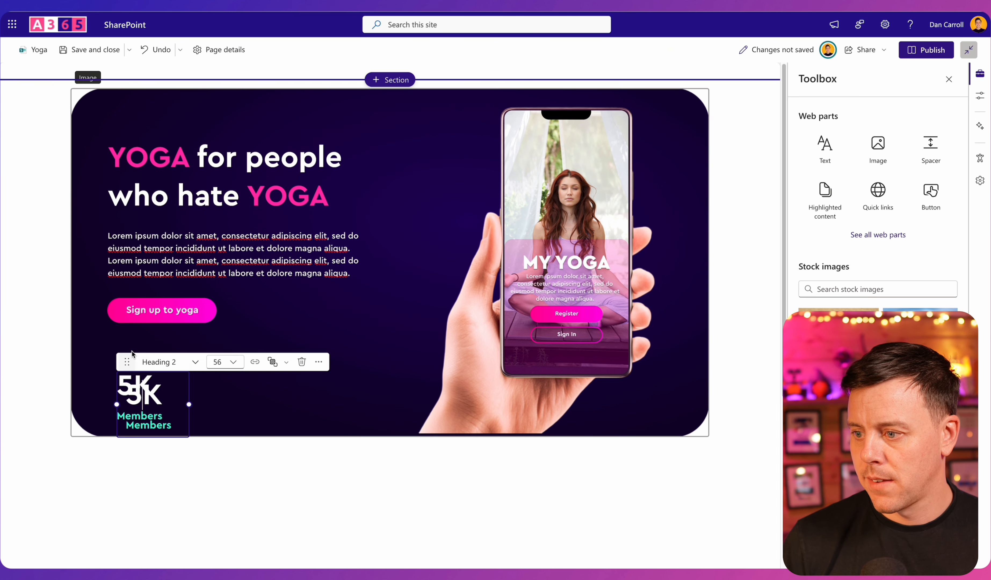
drag(126, 361, 212, 352)
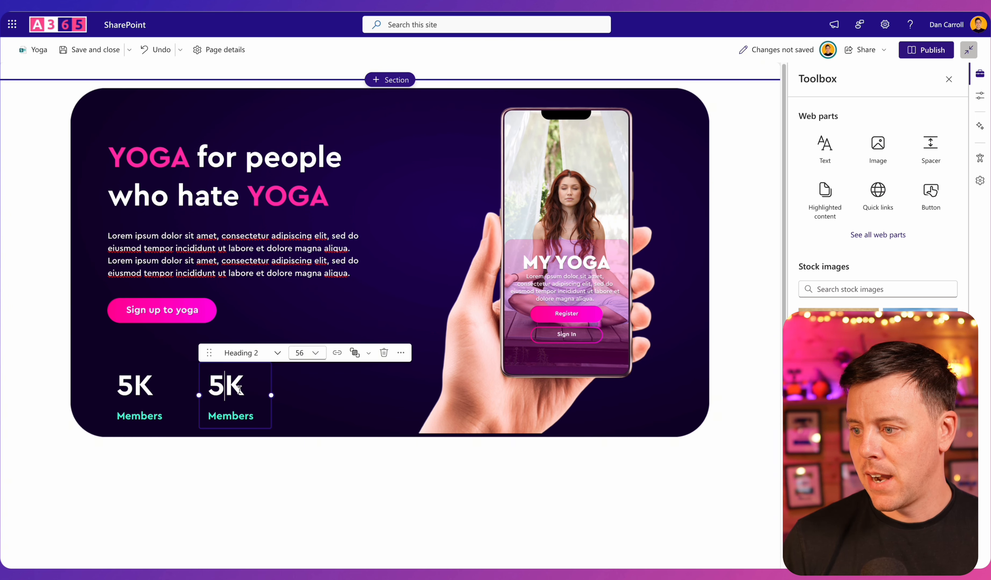
- Change the duplicated statistic to read "700" and "Tutorials", and save and close the page
drag(242, 388, 212, 388)
text(700)
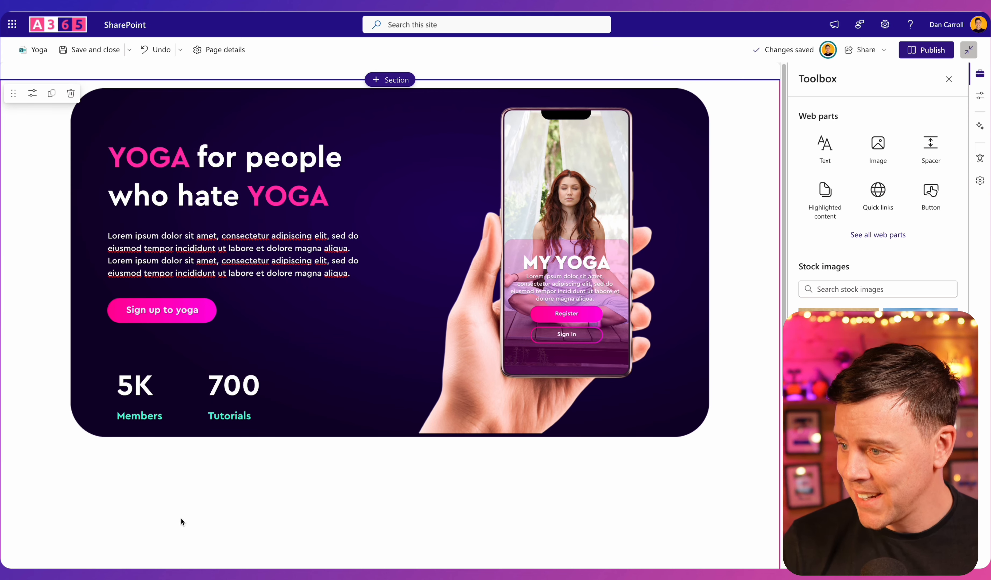
click(94, 50)
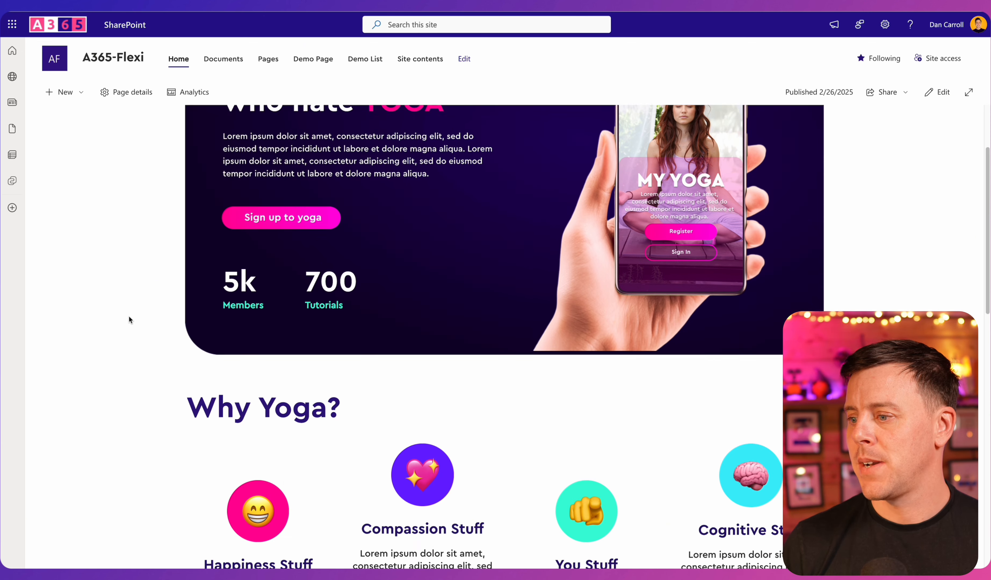
- Reopen the rebuilt Yoga page for editing and shorten the banner's section so it ends just below the banner
scroll(129, 315, down, 4)
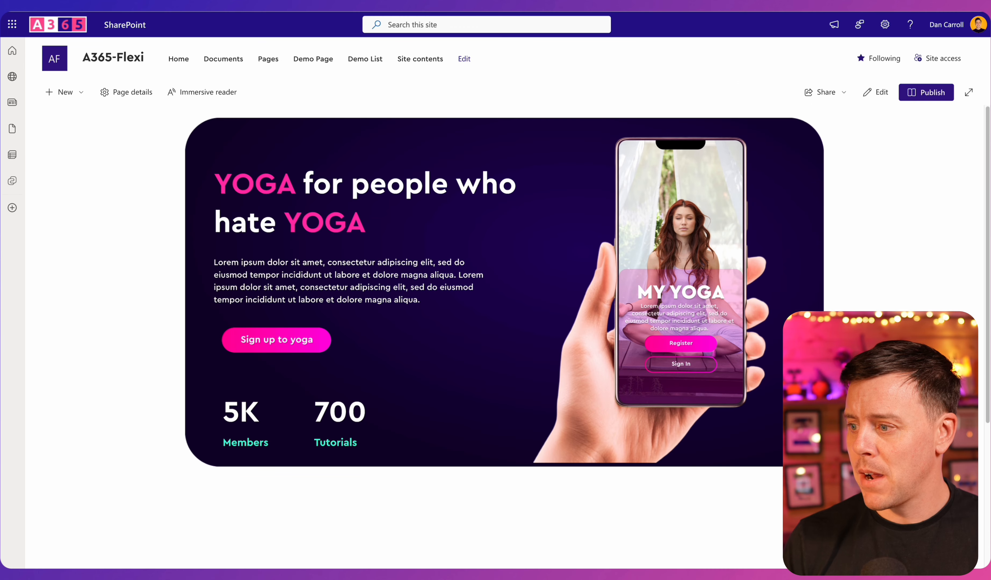
click(868, 99)
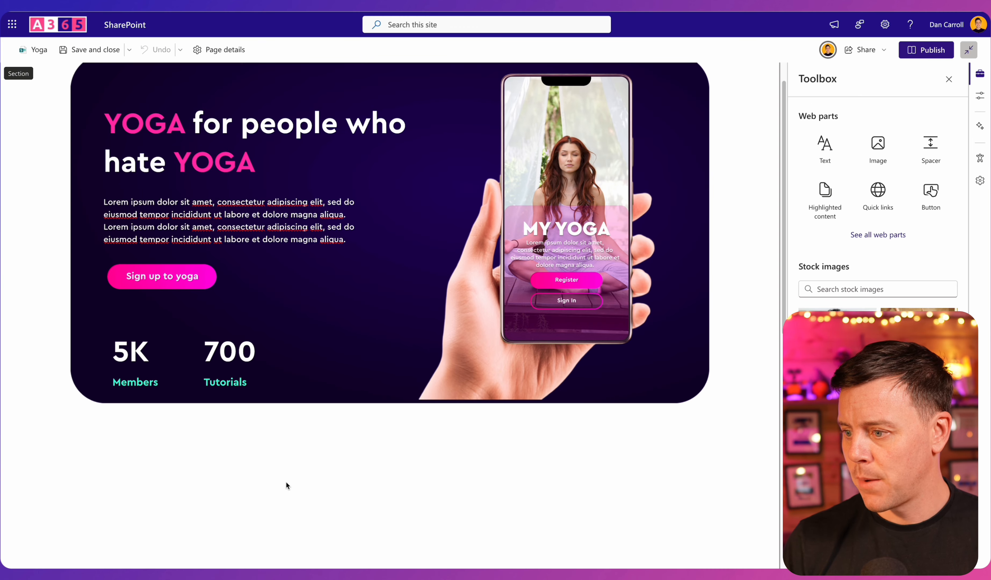
scroll(386, 401, down, 4)
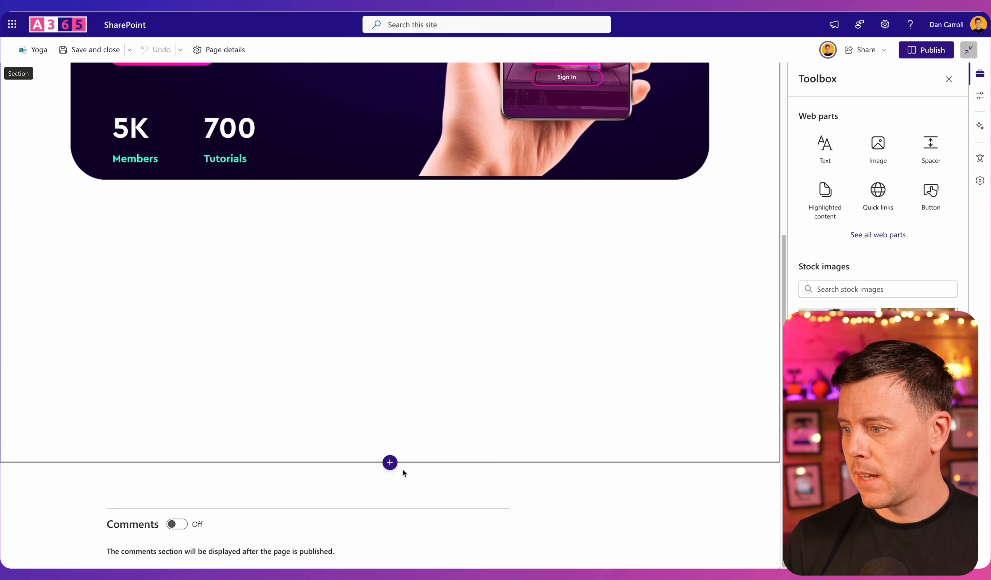
click(510, 371)
drag(696, 462, 690, 202)
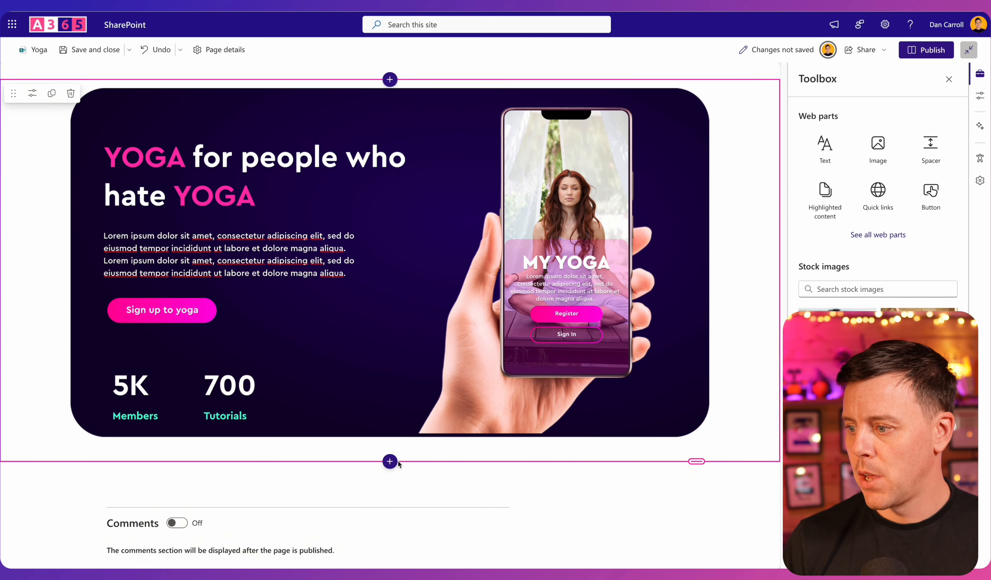
- Add a flexible section below the yoga hero banner and insert a Text web part in it
click(383, 462)
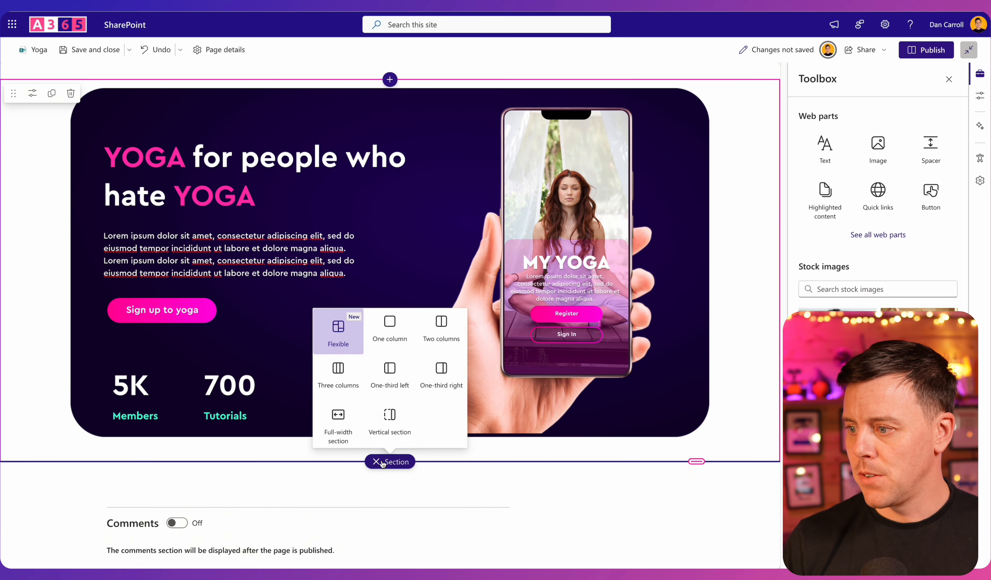
click(338, 330)
click(824, 148)
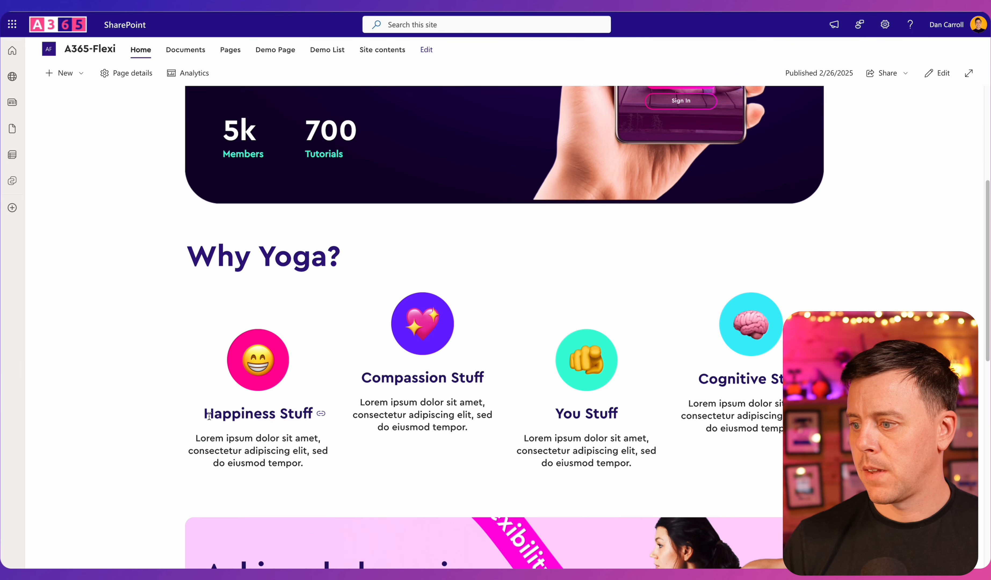
- Copy the "Happiness Stuff" heading and paragraph from the A365-Flexi home page into the text web part, and narrow it to about a quarter of the section
drag(204, 412, 314, 463)
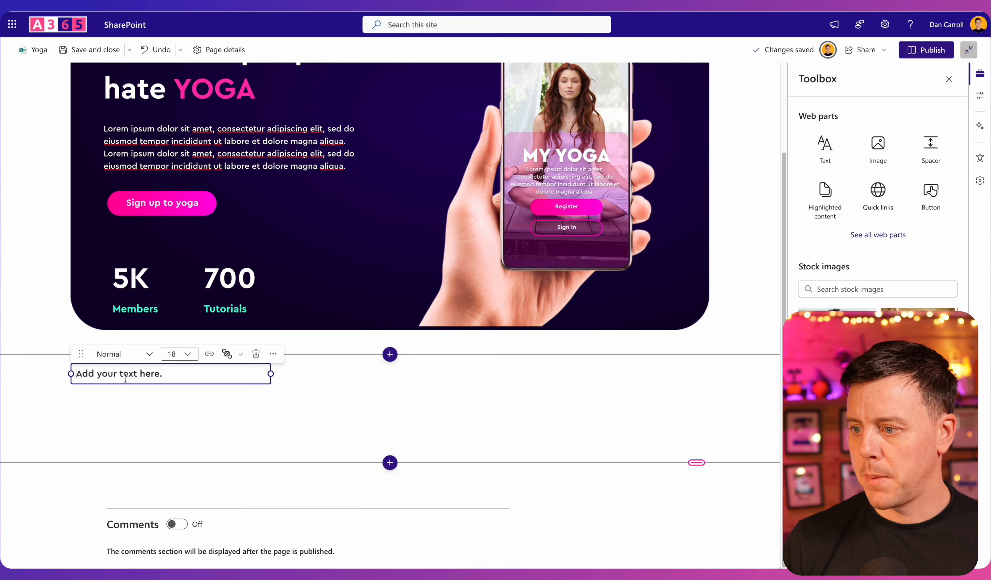
text(Happiness Stuff Lorem ipsum dolor sit amet, consectetur adipiscing elit, sed do eiusmod tempor.)
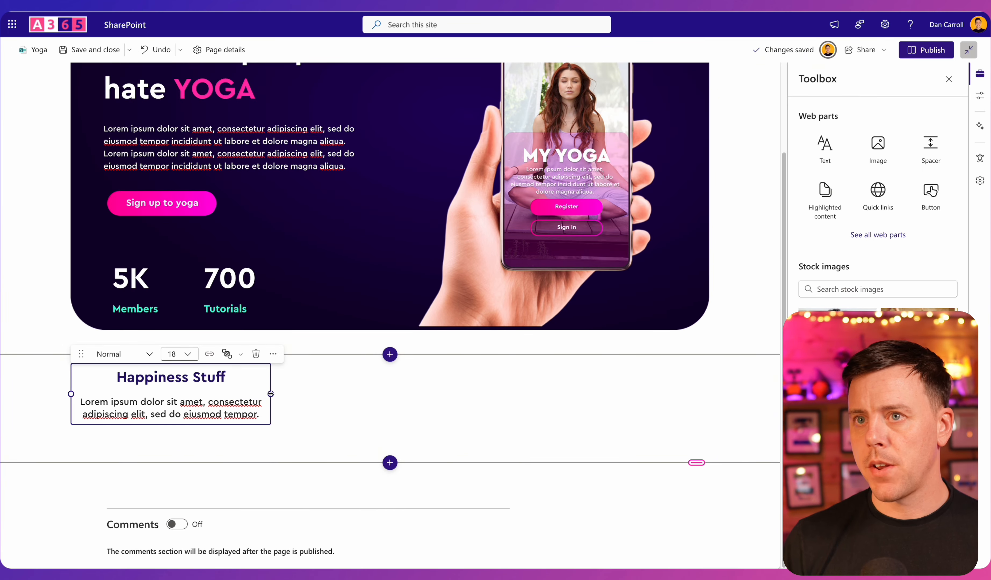
drag(270, 394, 215, 405)
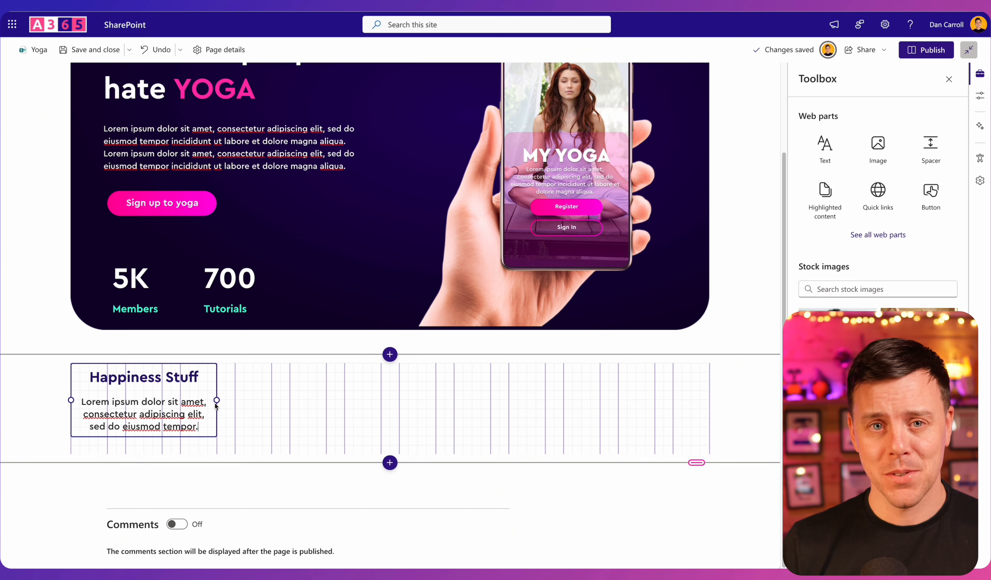
drag(215, 406, 215, 405)
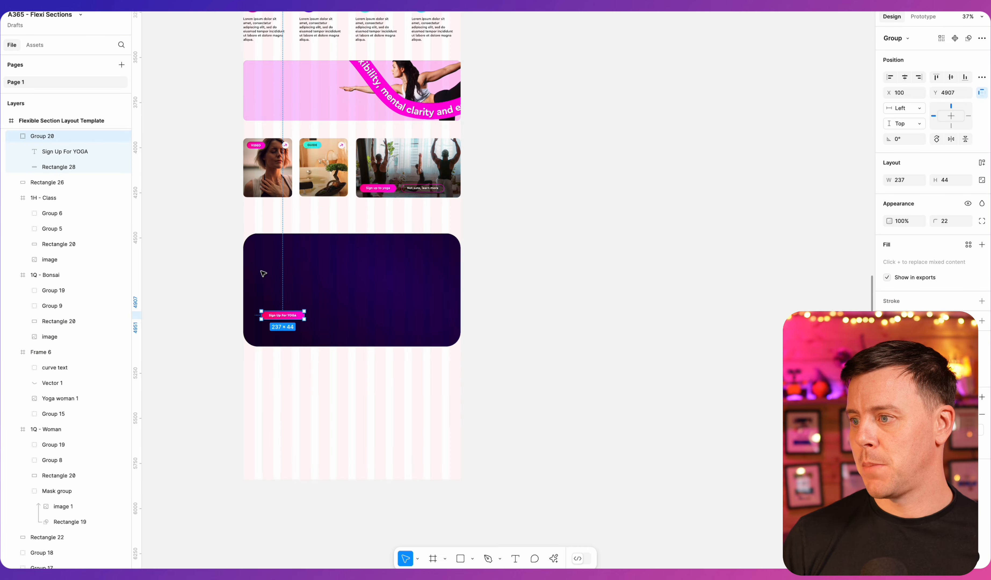
- Switch to Figma and examine the four icon-and-text columns in the Flexible Section Layout Template
scroll(255, 279, down, 5)
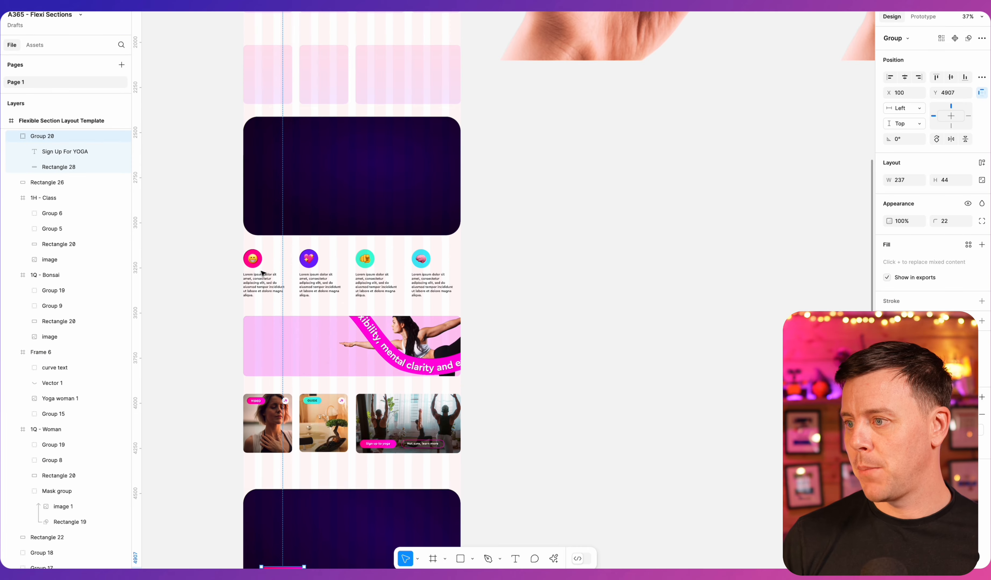
scroll(250, 281, up, 5)
scroll(271, 318, up, 3)
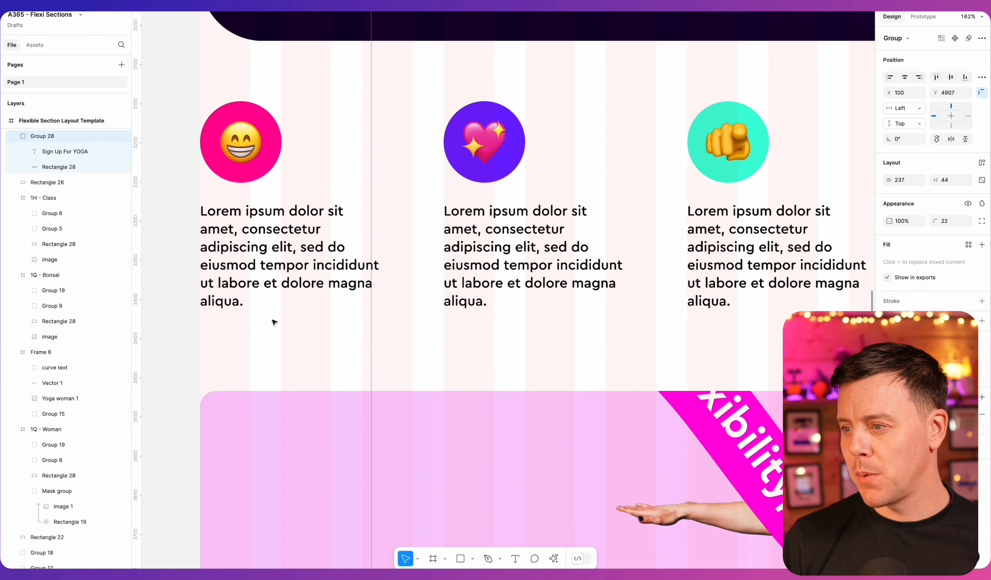
scroll(274, 322, up, 3)
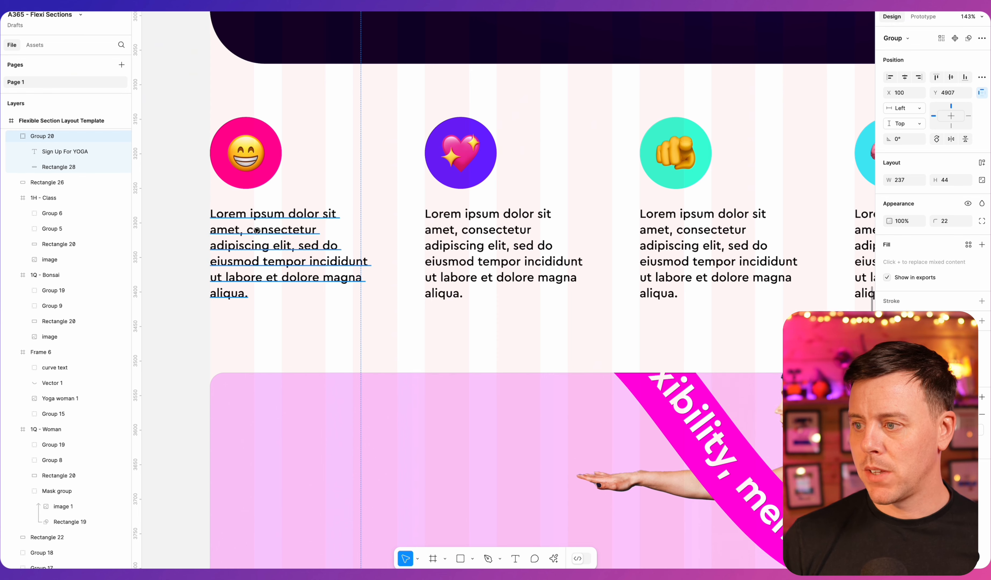
scroll(254, 230, down, 2)
scroll(244, 159, down, 20)
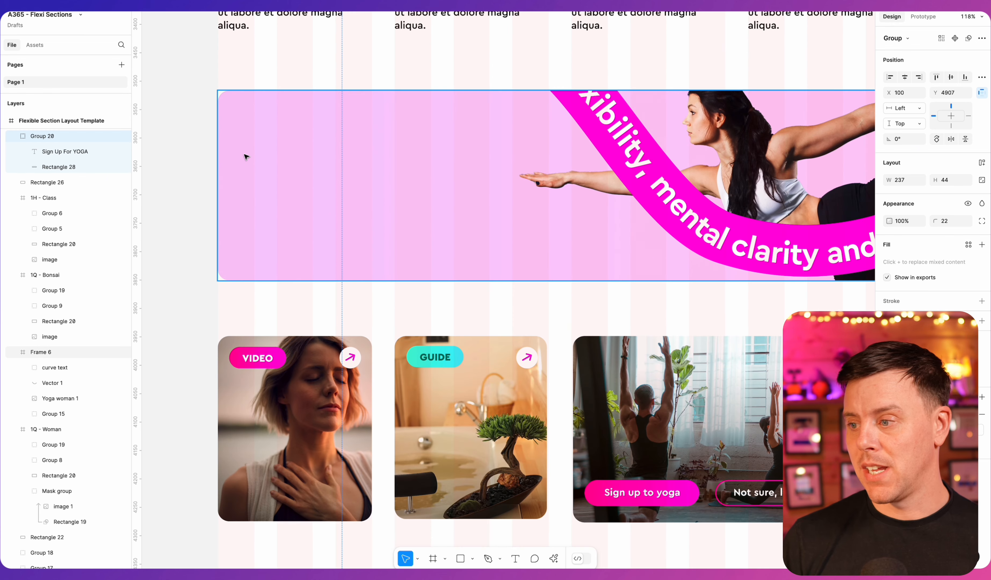
scroll(243, 184, down, 4)
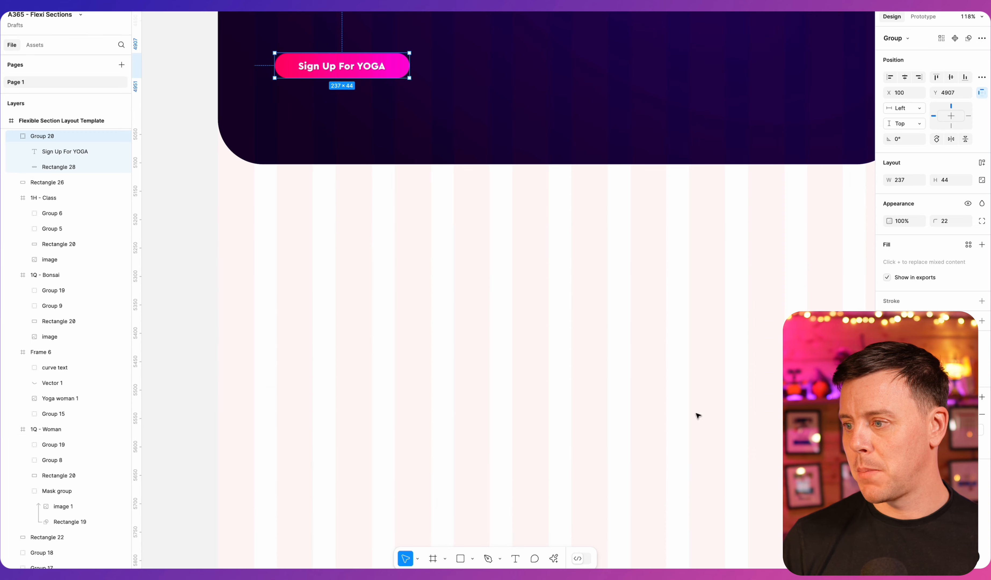
scroll(434, 317, down, 4)
ctrl+scroll(434, 317, down, 3)
key(t)
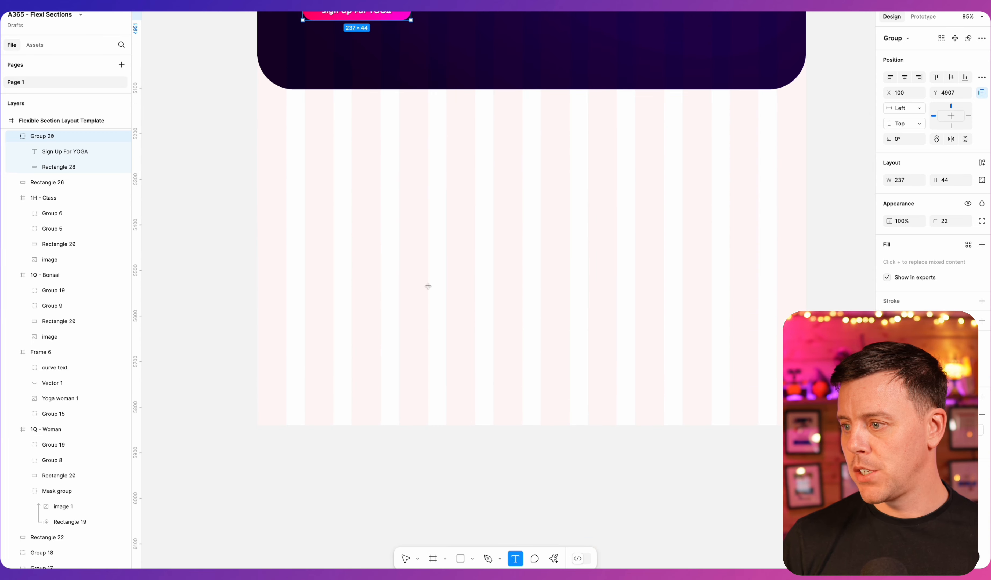
drag(284, 212, 431, 267)
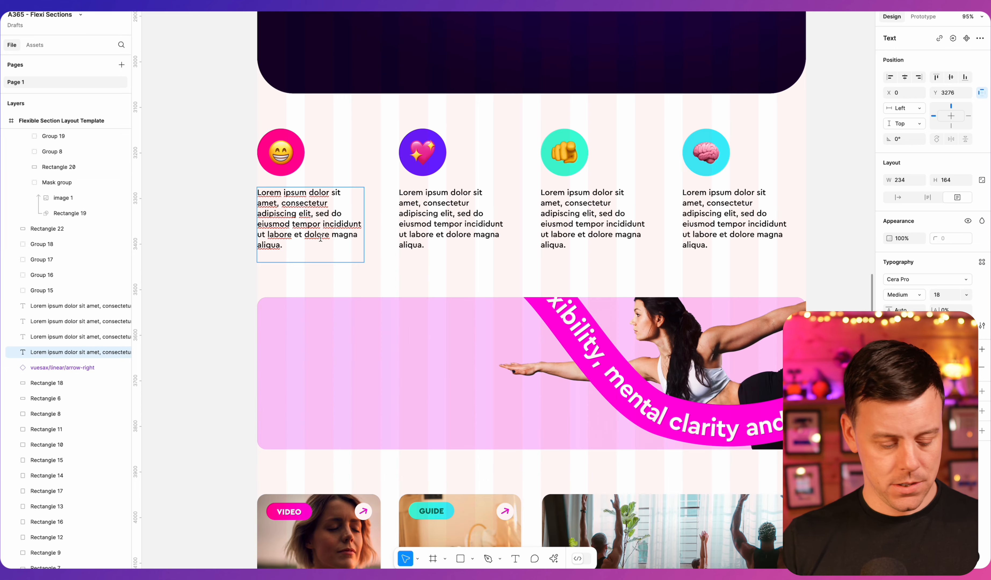
- Copy the lorem ipsum paragraph under the existing smiley icon and paste it as a new text layer below the last dark banner
double_click(321, 238)
key(ctrl+c)
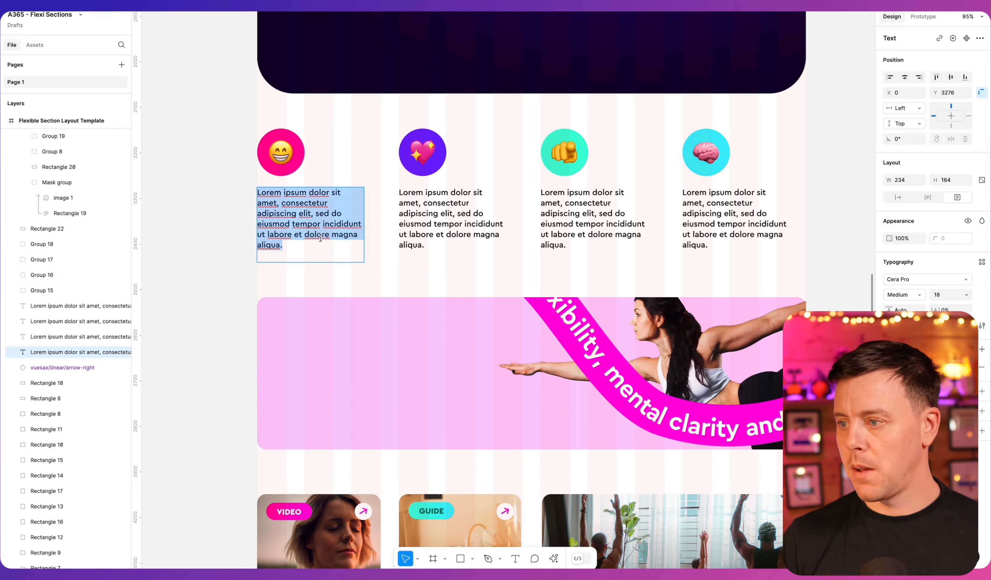
scroll(302, 313, down, 20)
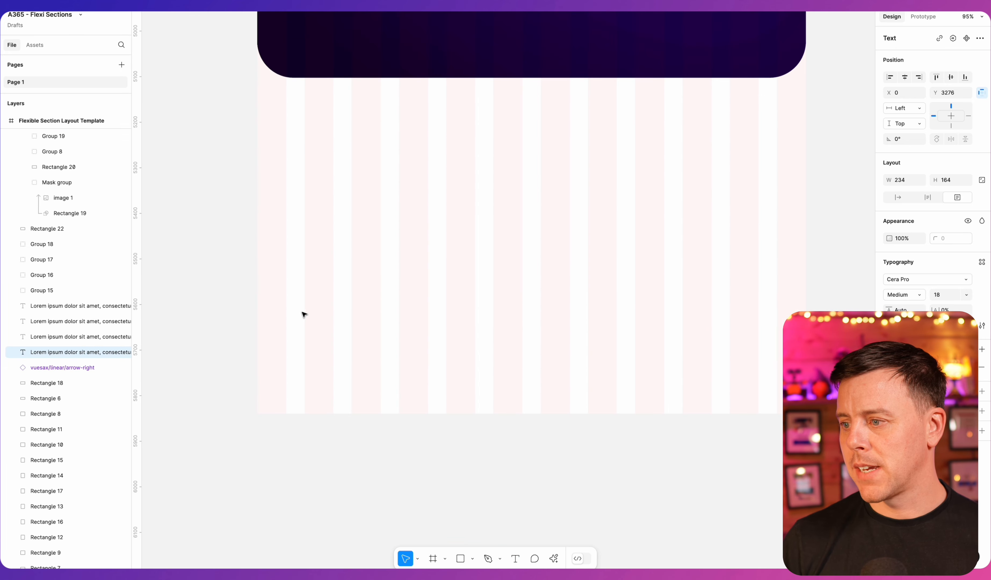
click(515, 558)
click(279, 174)
key(ctrl+v)
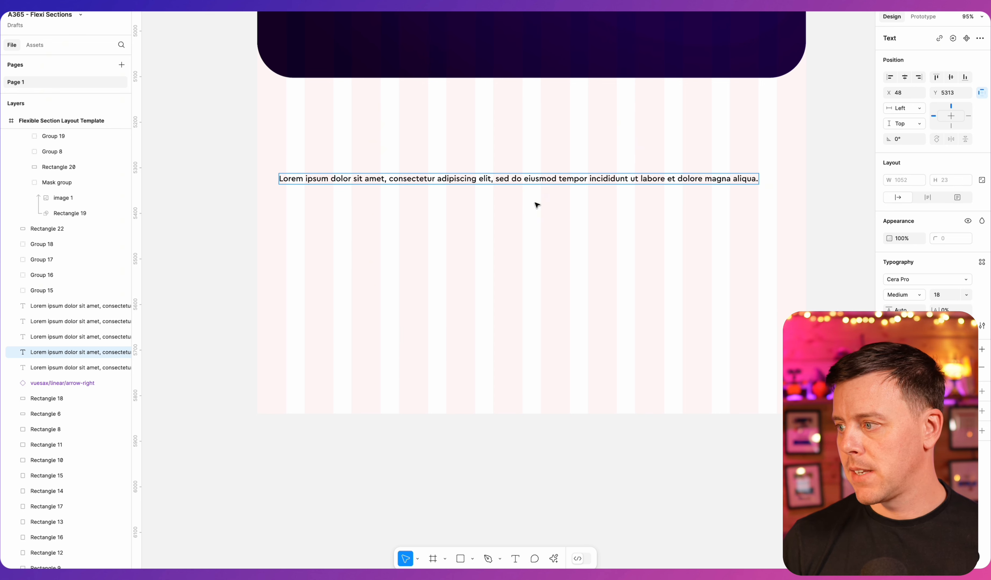
key(Escape)
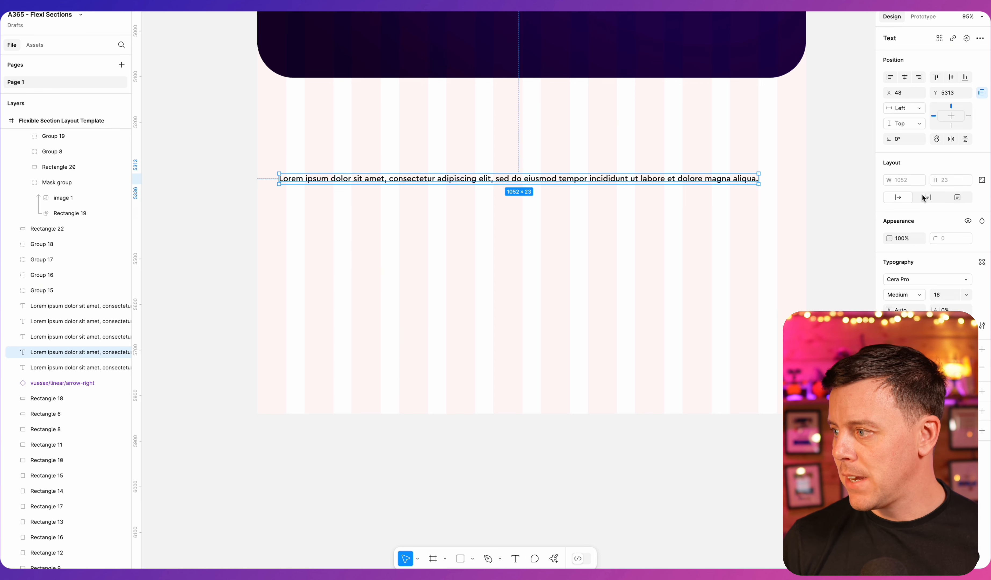
- Wrap the new paragraph in a text box about 271 × 122, starting at X 0 on the layout grid
click(931, 198)
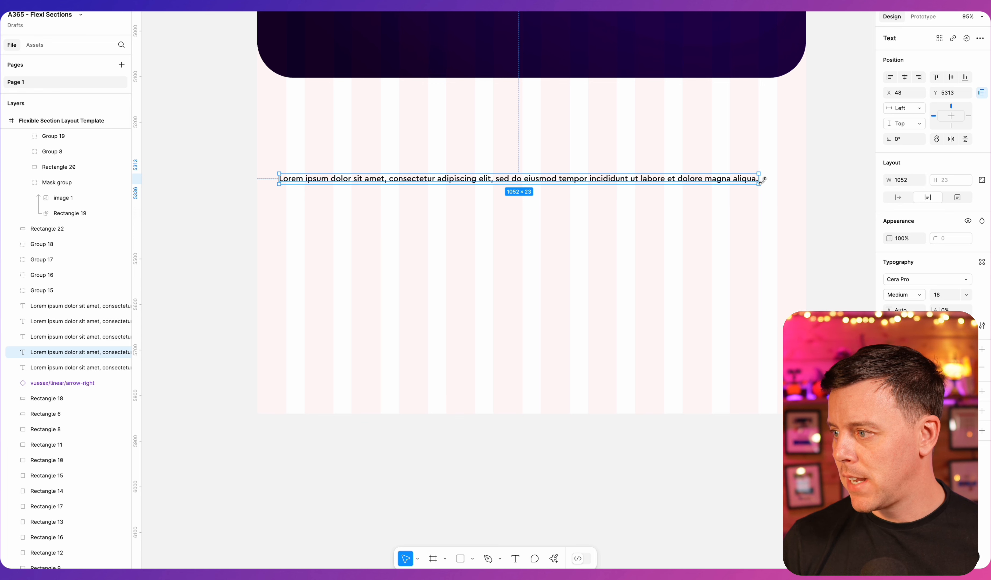
drag(758, 183, 380, 228)
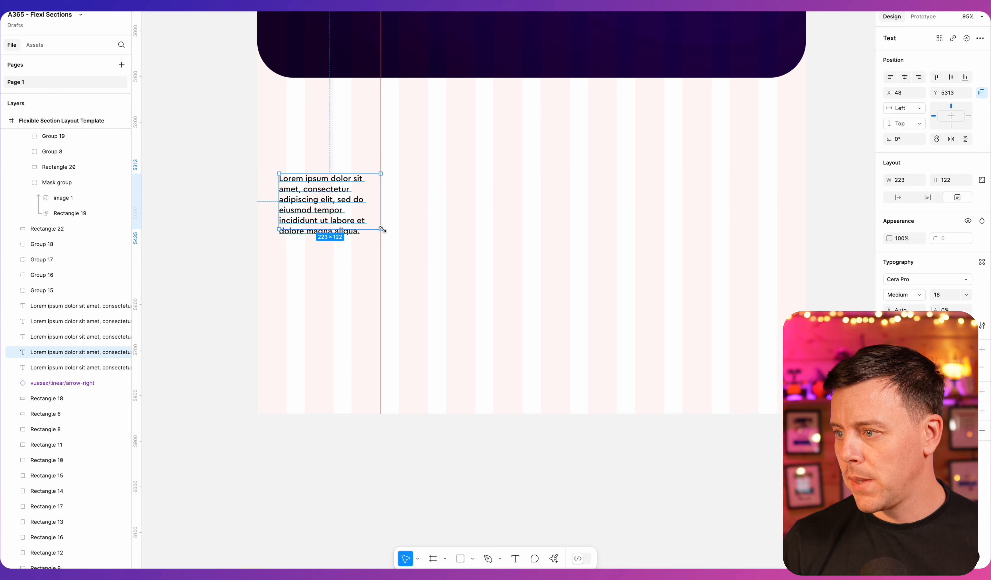
drag(257, 198, 256, 199)
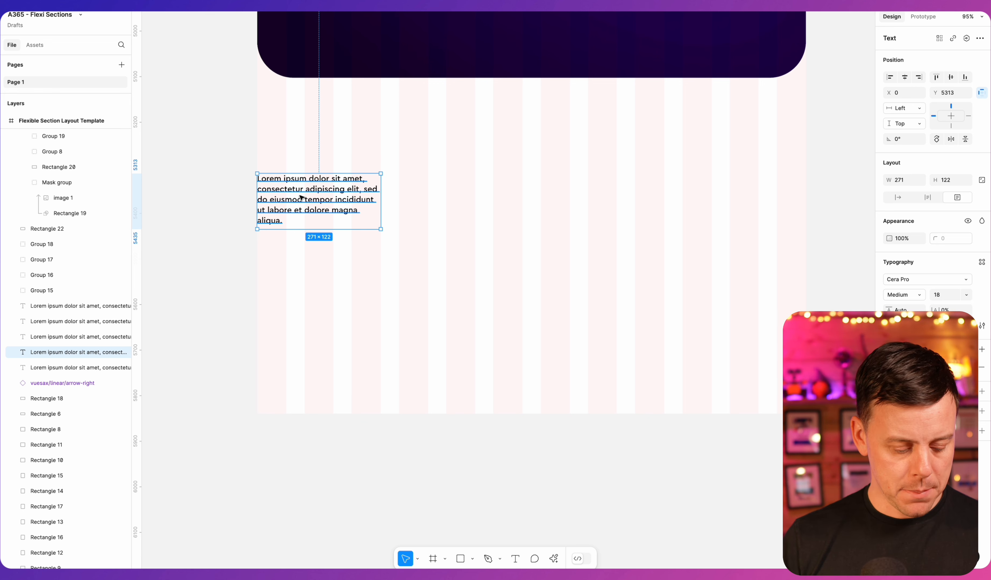
- Duplicate the paragraph across the layout grid to make a row of four evenly spaced text columns
drag(301, 196, 572, 192)
key(ctrl+d)
key(Escape)
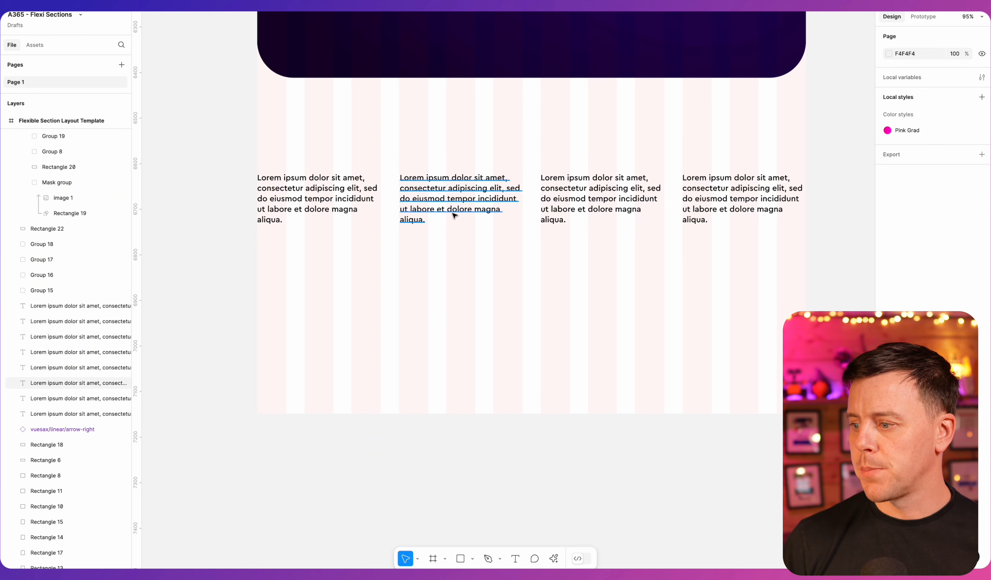
- Draw a circle about 135 × 135 above the first text column, aligned with its left edge
click(474, 559)
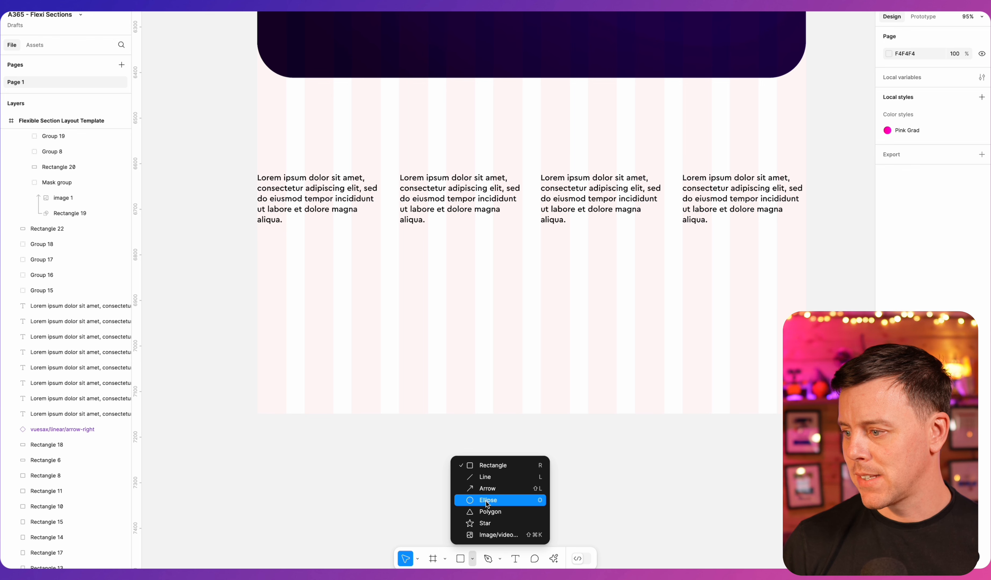
click(486, 502)
mouse_move(277, 102)
mouse_down()
mouse_move(340, 166)
mouse_move(295, 134)
mouse_move(294, 142)
mouse_up()
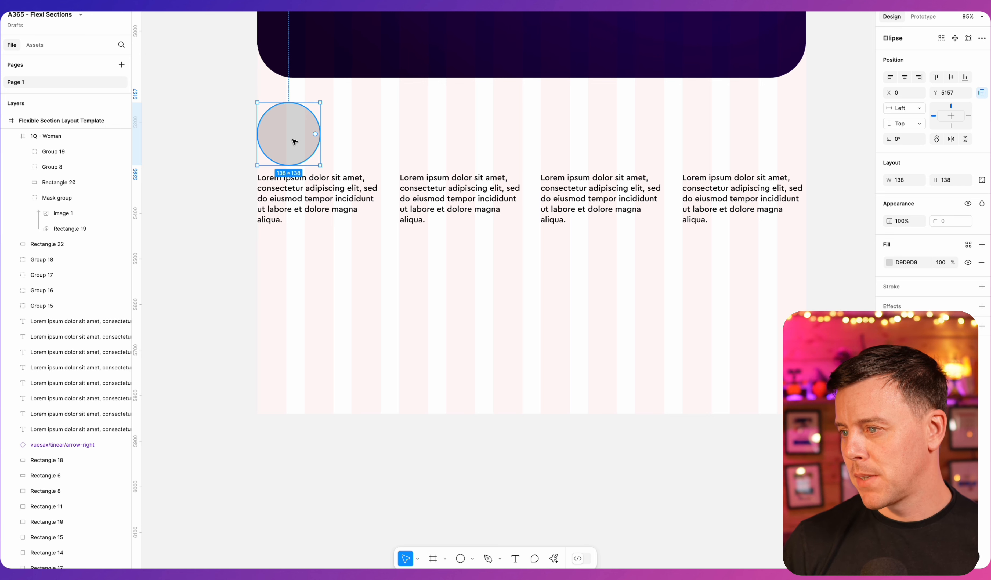
drag(318, 103, 318, 104)
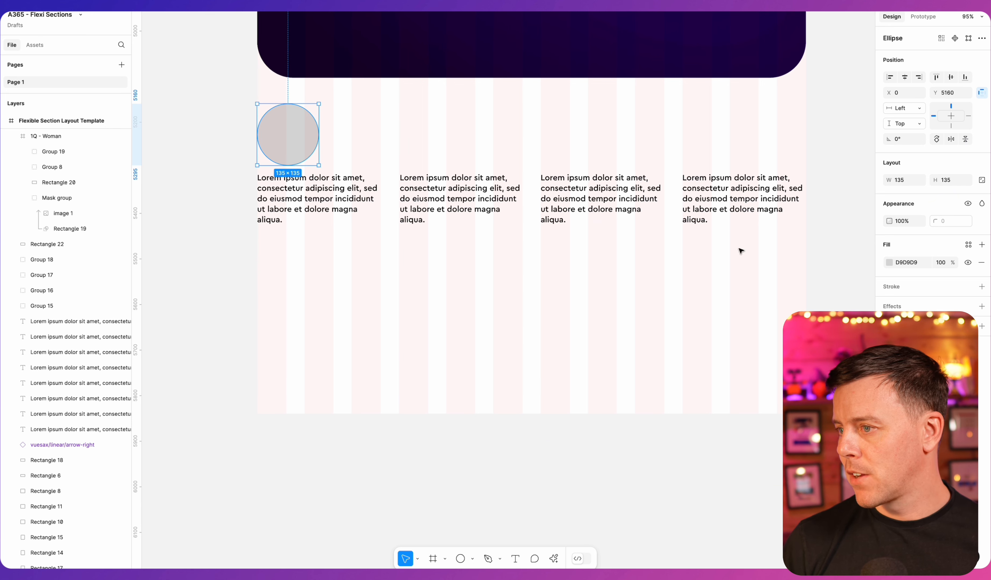
- Fill the circle with the bright pink page colour FF00E1
click(889, 262)
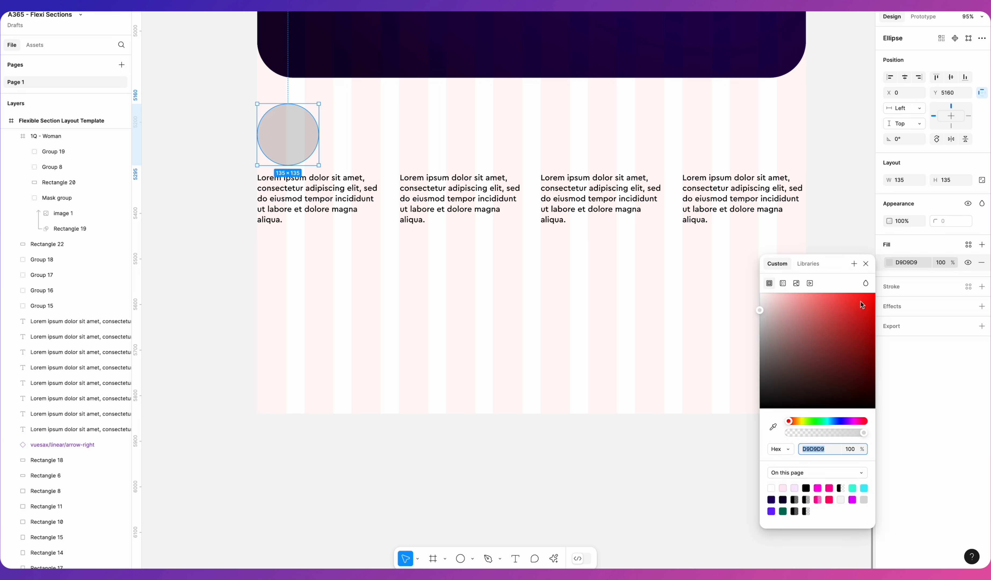
click(822, 487)
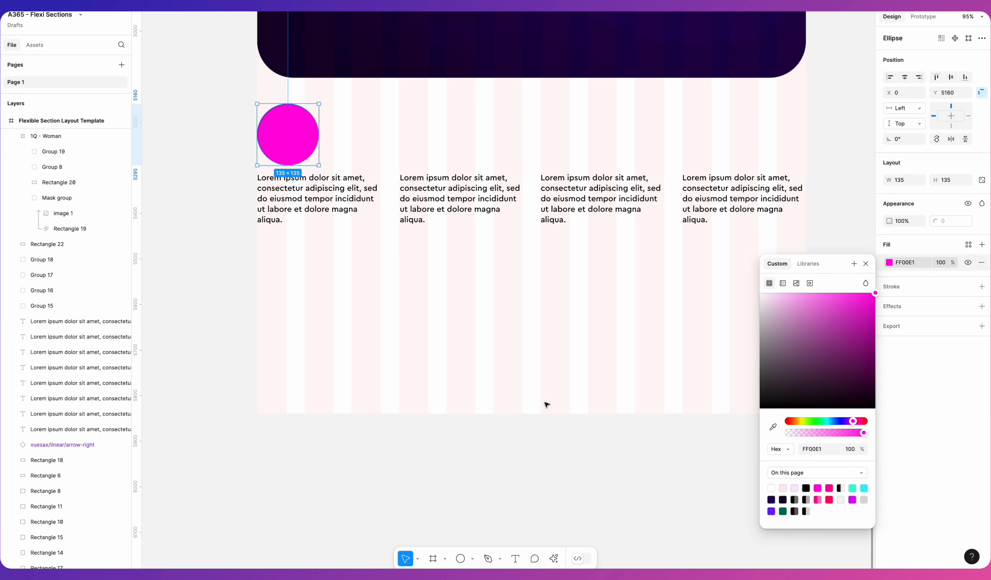
click(431, 340)
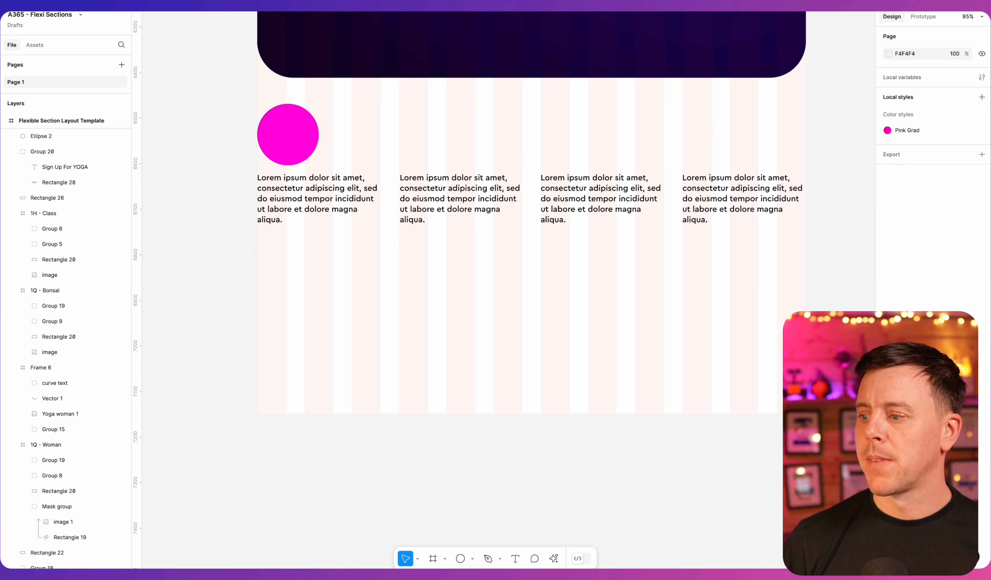
- Add a text layer on the pink circle containing a grinning face emoji with smiling eyes
click(515, 558)
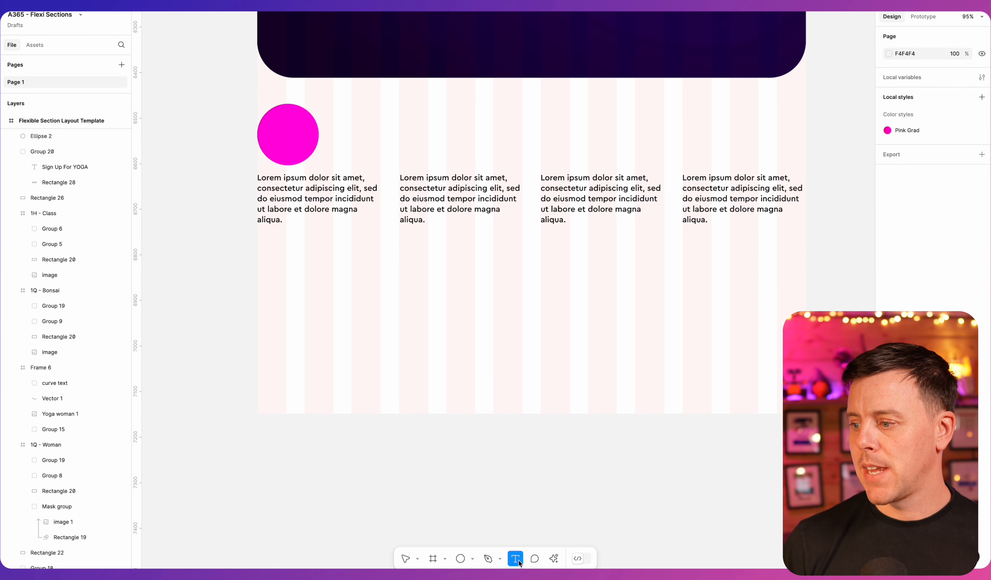
click(287, 133)
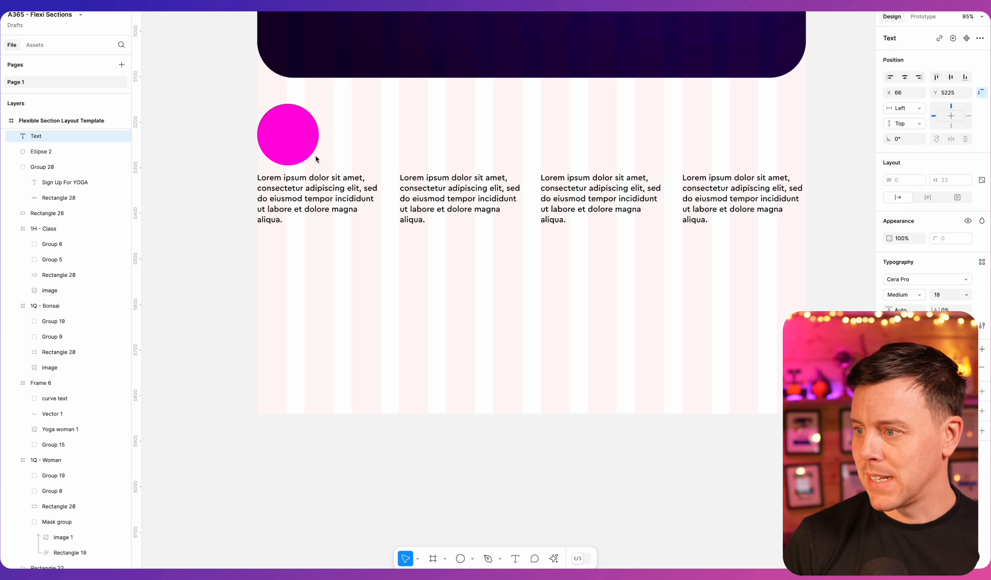
key(ctrl+super+space)
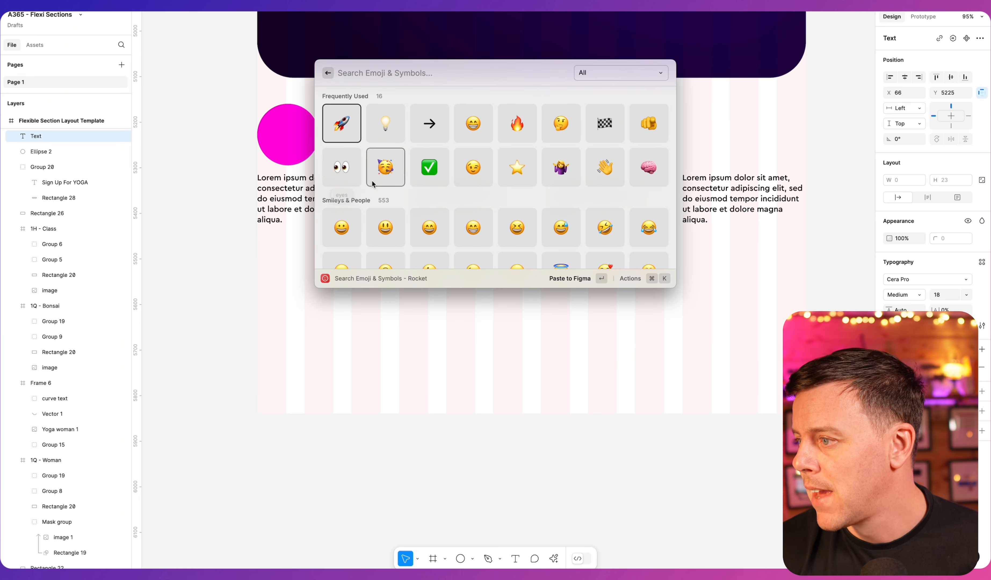
click(473, 123)
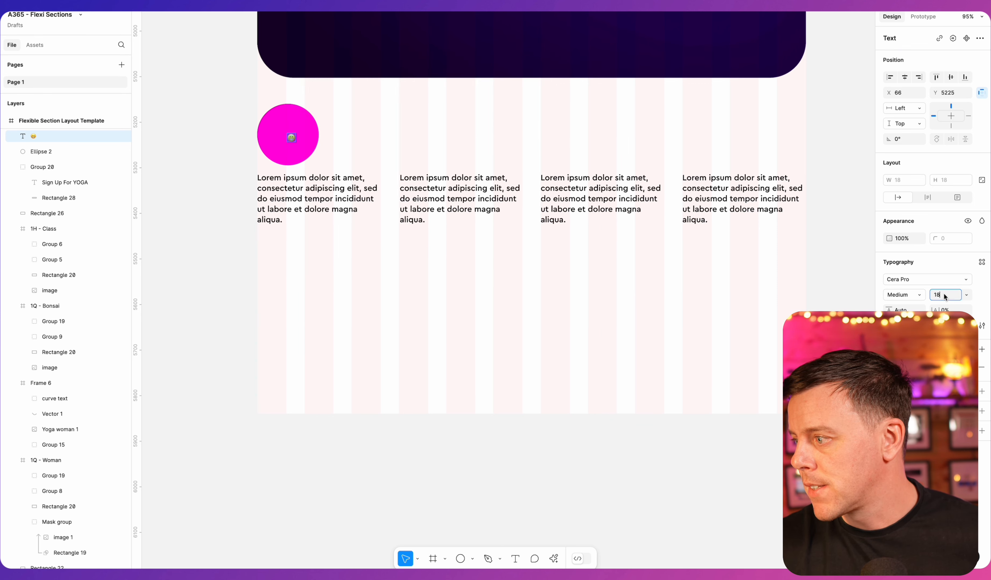
- Set the emoji's font size to 108 and centre it on the pink circle
text(108)
key(Return)
drag(313, 159, 288, 136)
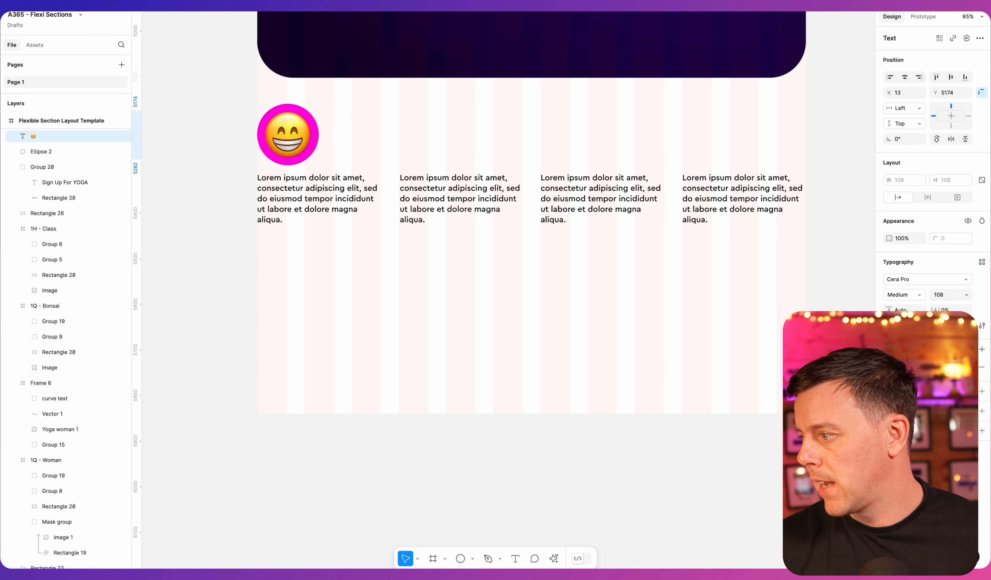
- Set the emoji's font size to 78 and nudge it down 15 px to recentre it in the circle
click(951, 296)
text(78)
key(Return)
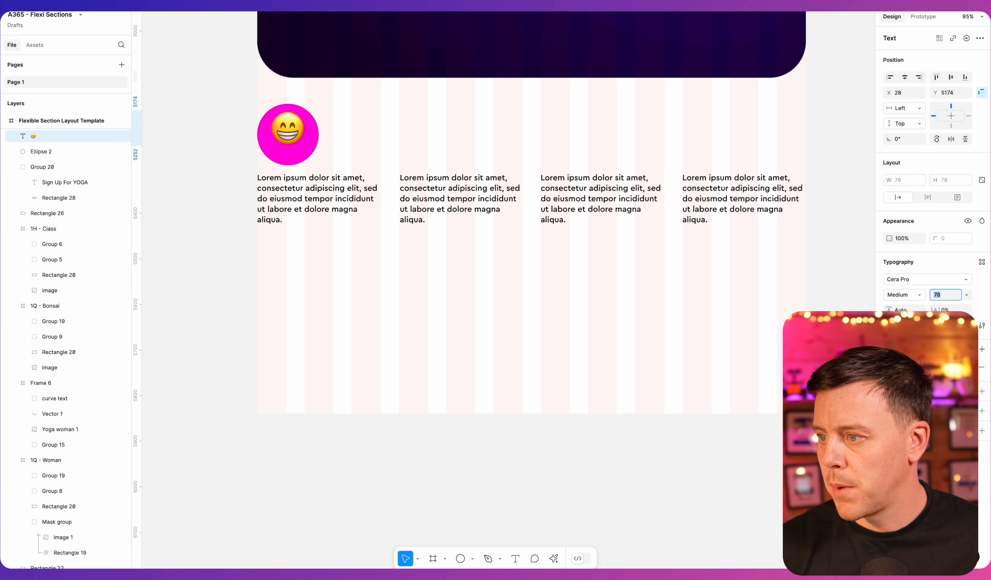
key(Escape)
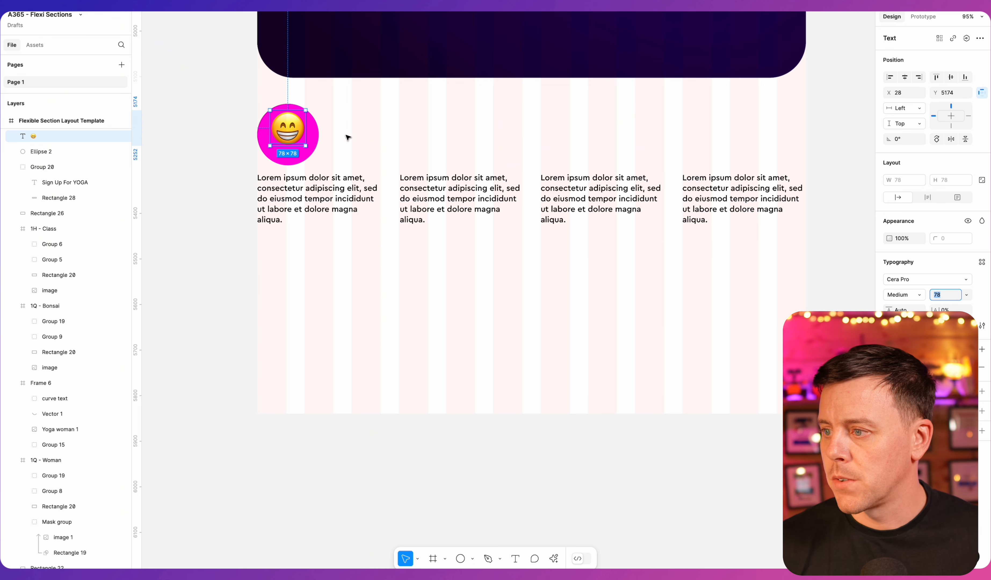
key(shift+Down)
key(Down)
key(Down)
key(Down)
key(Down)
key(Down)
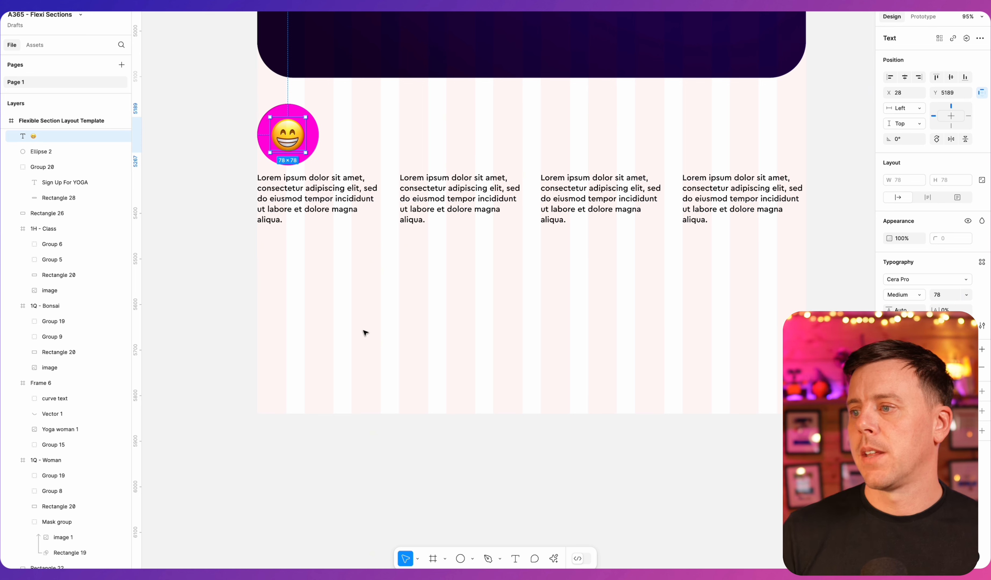
- Group the grinning emoji with its pink circle and place copies of the group above the other three text columns
shift+click(260, 137)
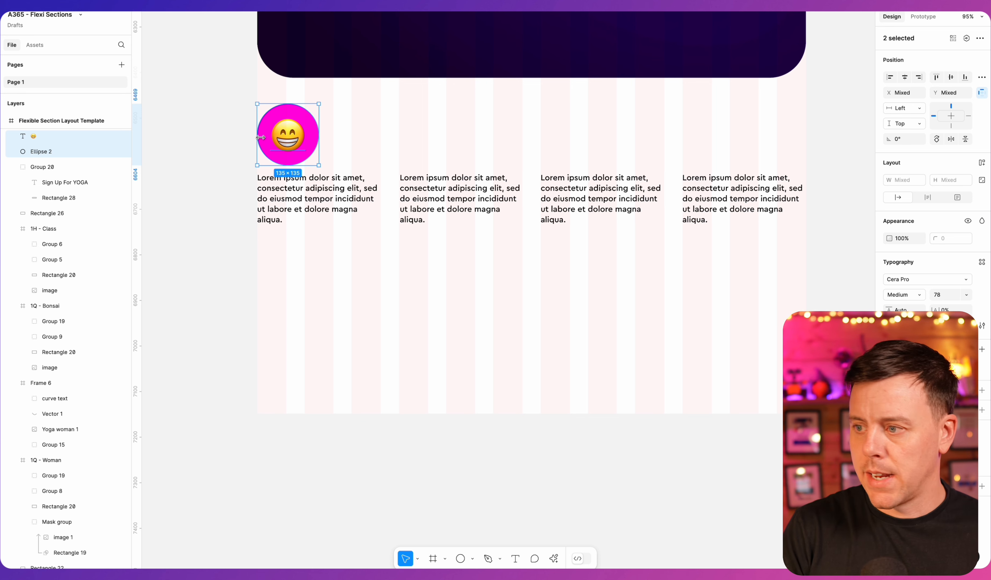
key(super+g)
click(268, 148)
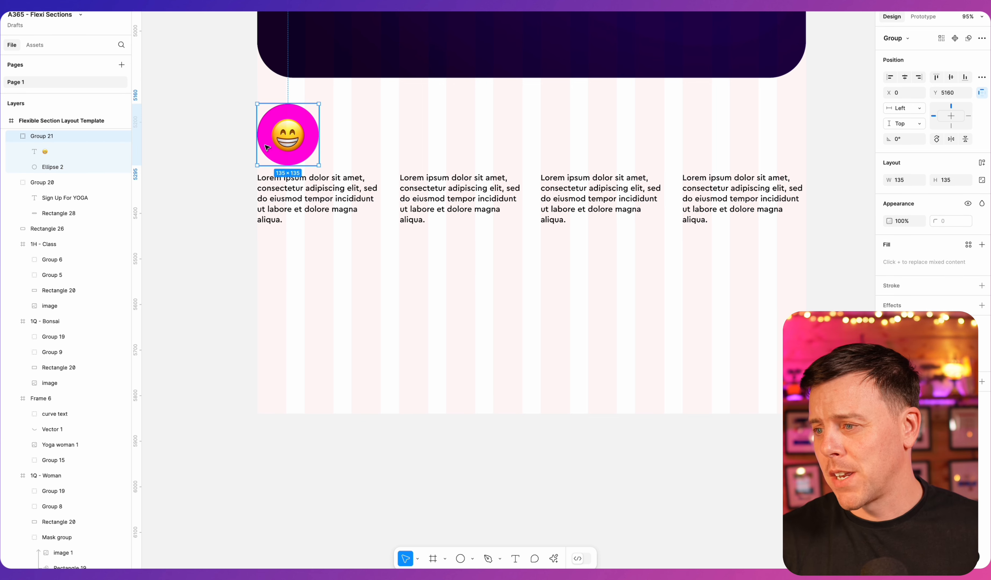
right_click(267, 147)
click(196, 175)
drag(293, 138, 704, 135)
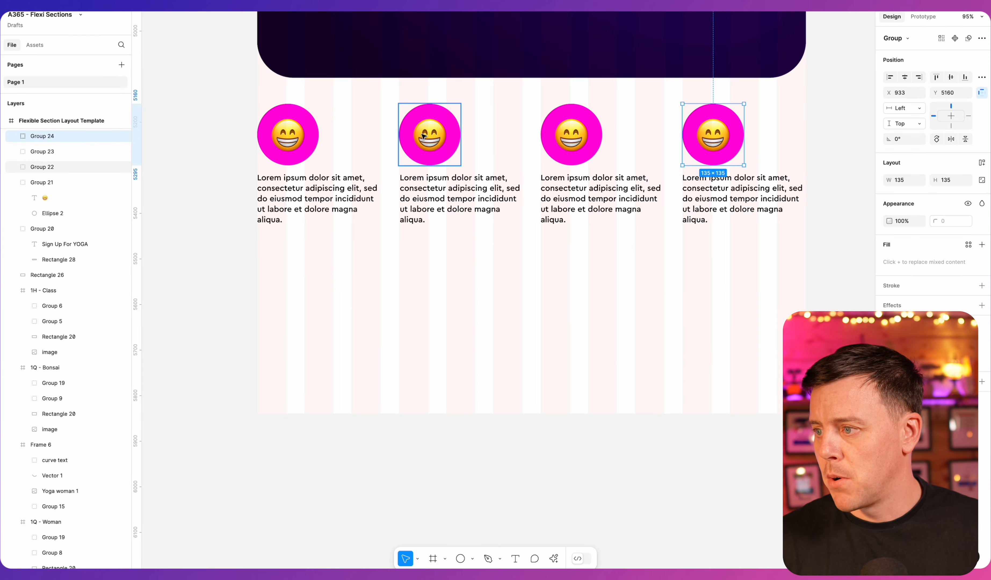
- Replace the emoji in the second column's circle with the sparkling heart emoji, searching for "heart"
click(427, 140)
double_click(427, 140)
double_click(428, 141)
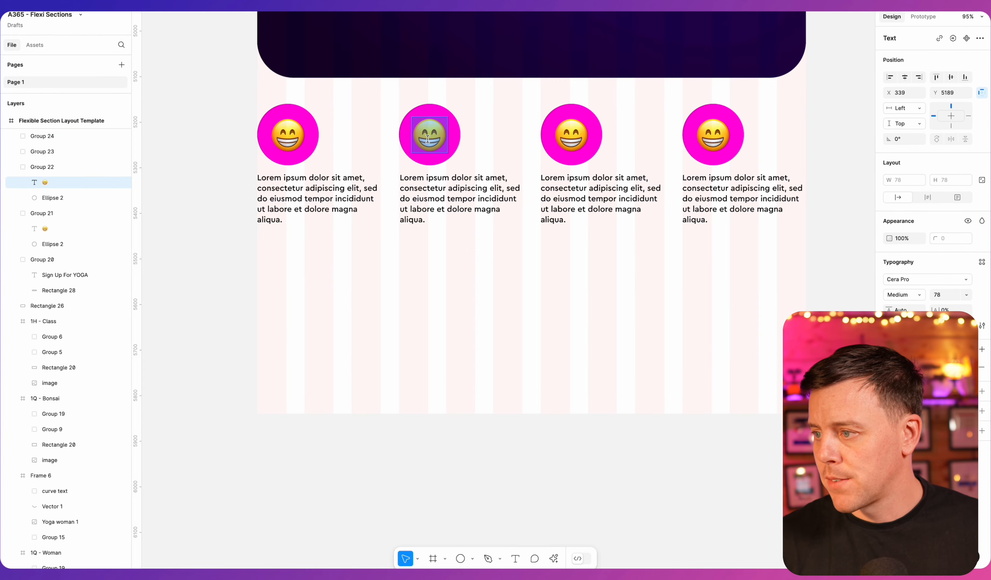
key(ctrl+super+space)
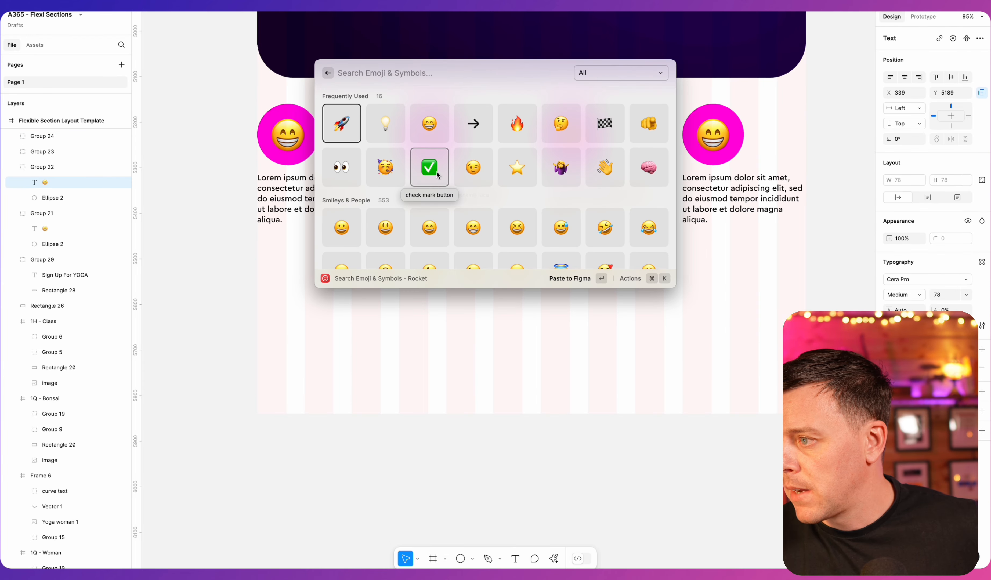
text(heart)
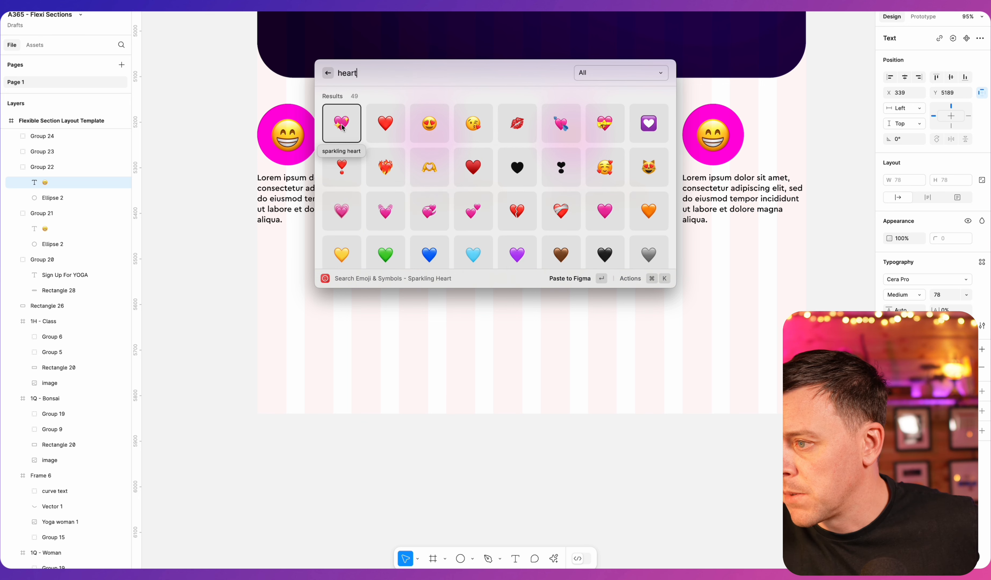
click(343, 125)
key(Escape)
- Change the fill of the circle behind the sparkling heart to turquoise
click(459, 141)
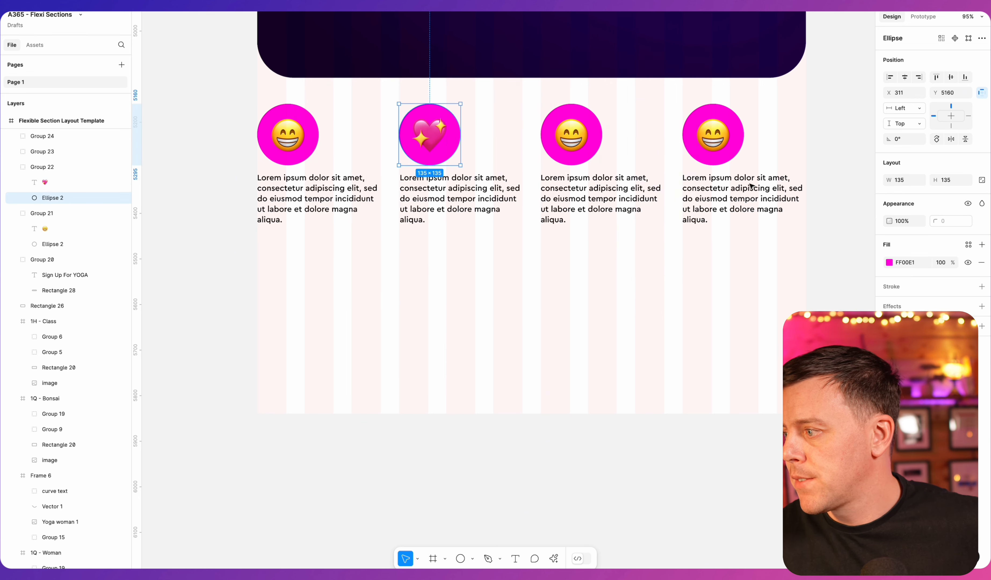
key(Escape)
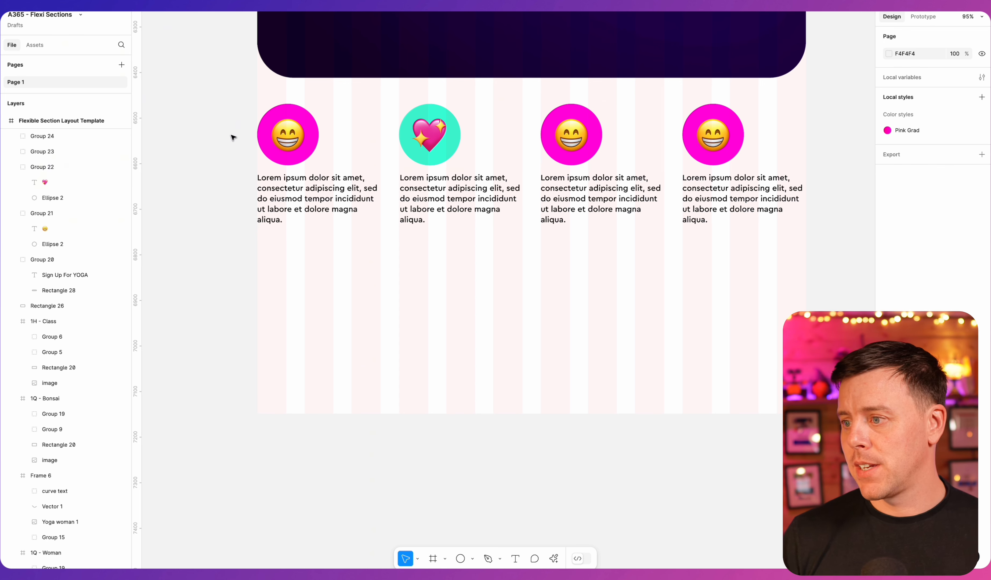
click(279, 135)
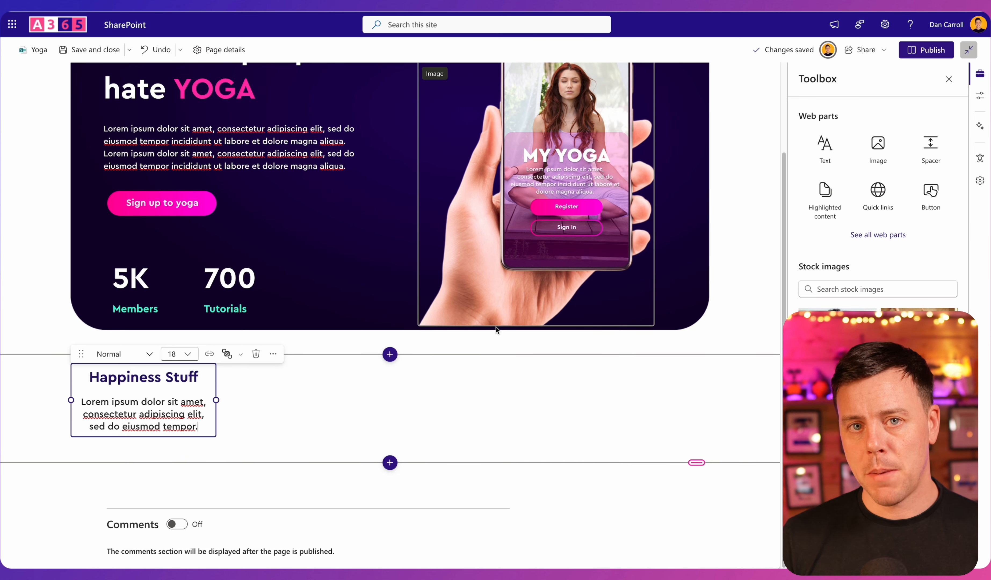
- On the SharePoint page, add a line above the "Happiness Stuff" heading and insert the pink grinning-face icon from the recent images
click(88, 378)
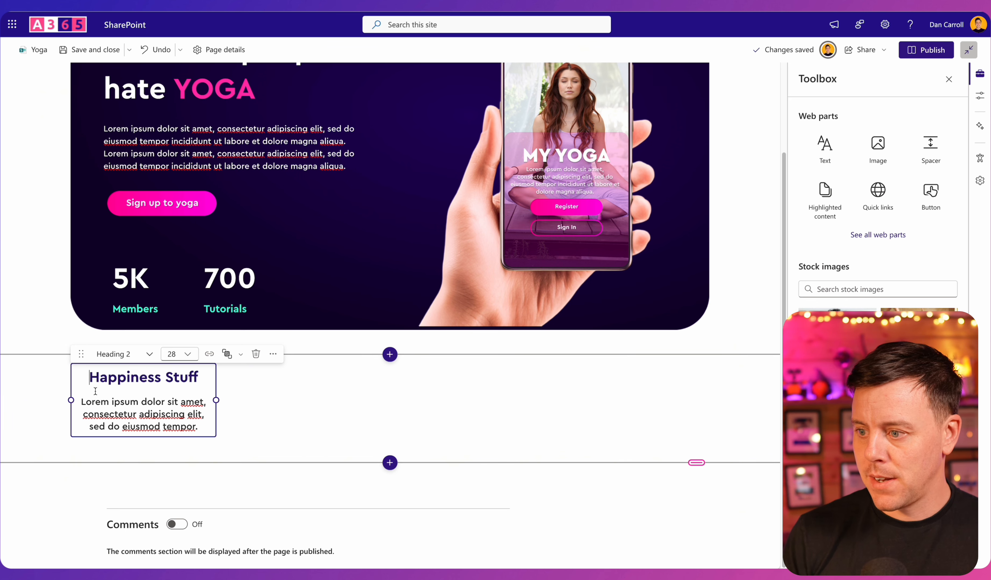
key(Return)
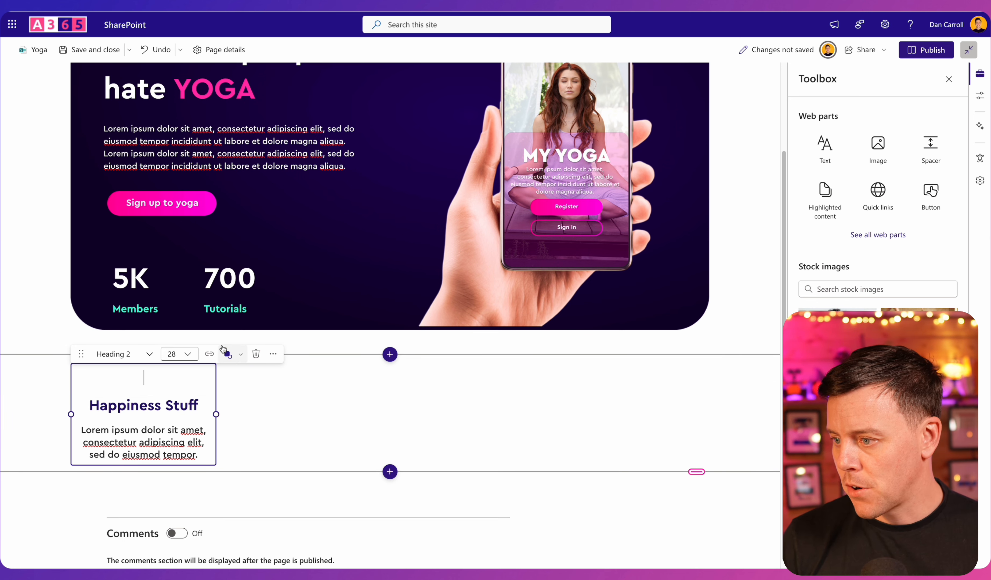
click(273, 354)
scroll(316, 306, down, 1)
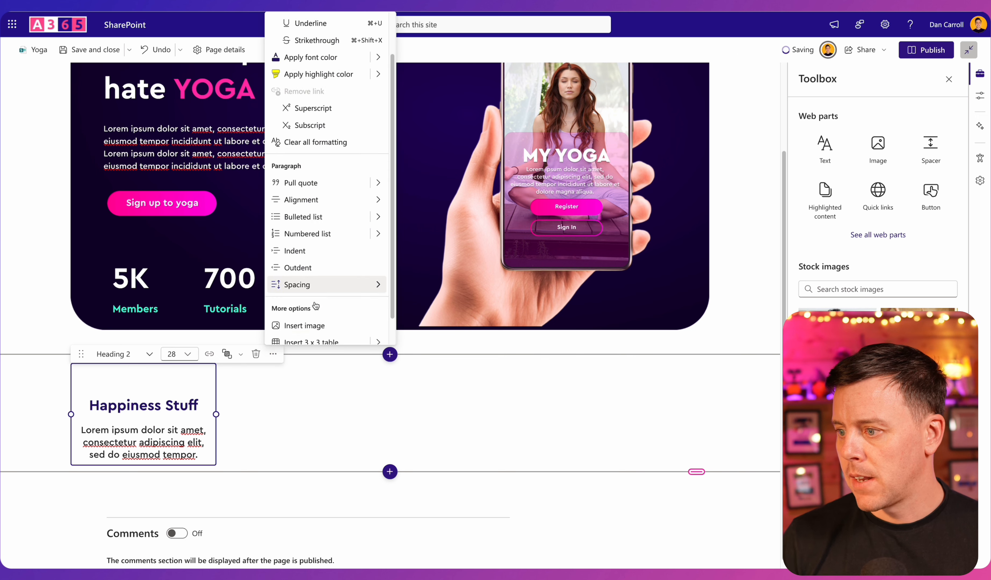
click(309, 323)
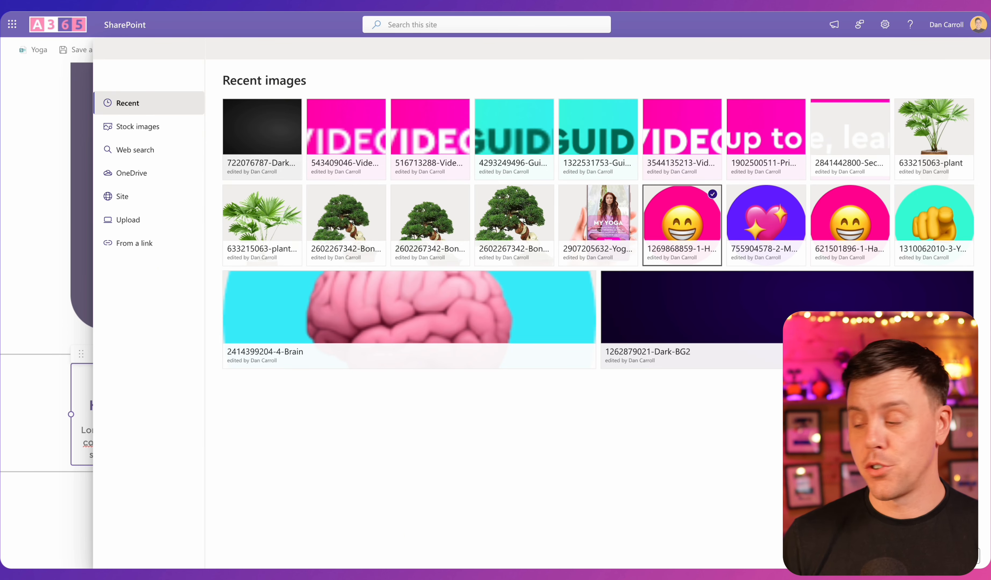
click(910, 556)
- Shrink the inserted grinning-face icon to less than half the column width and remove the surplus blank lines around it
drag(199, 492, 152, 421)
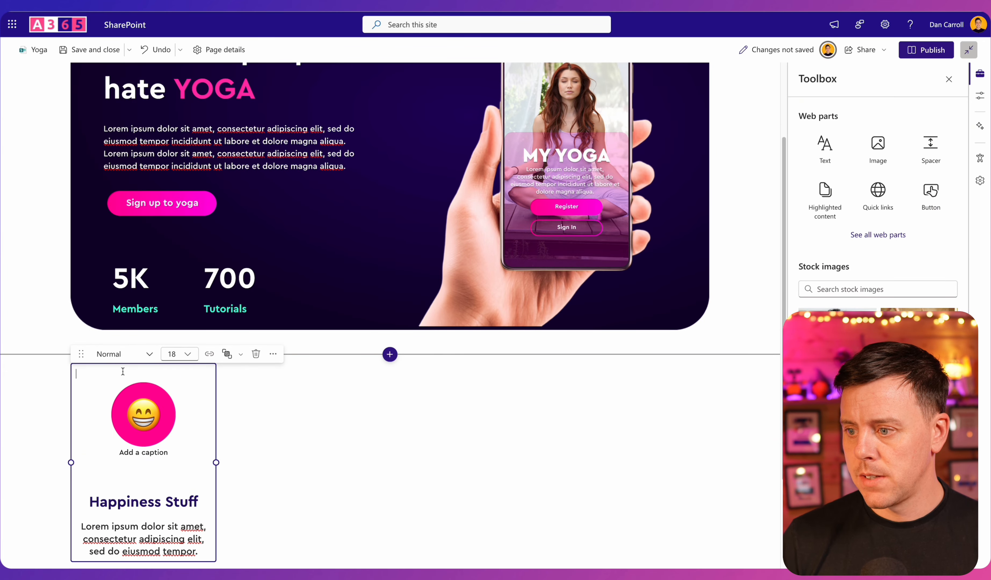
click(130, 463)
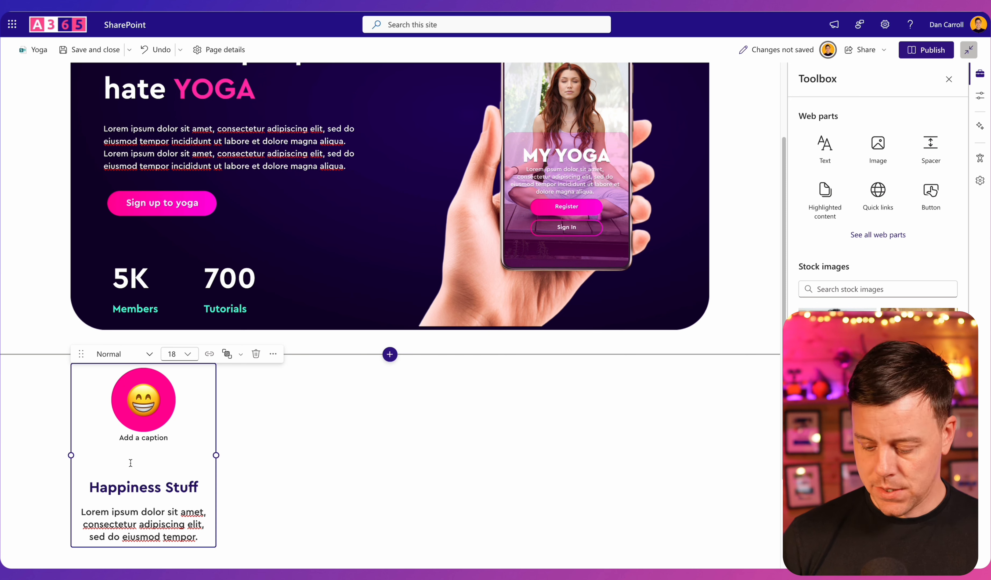
key(Delete)
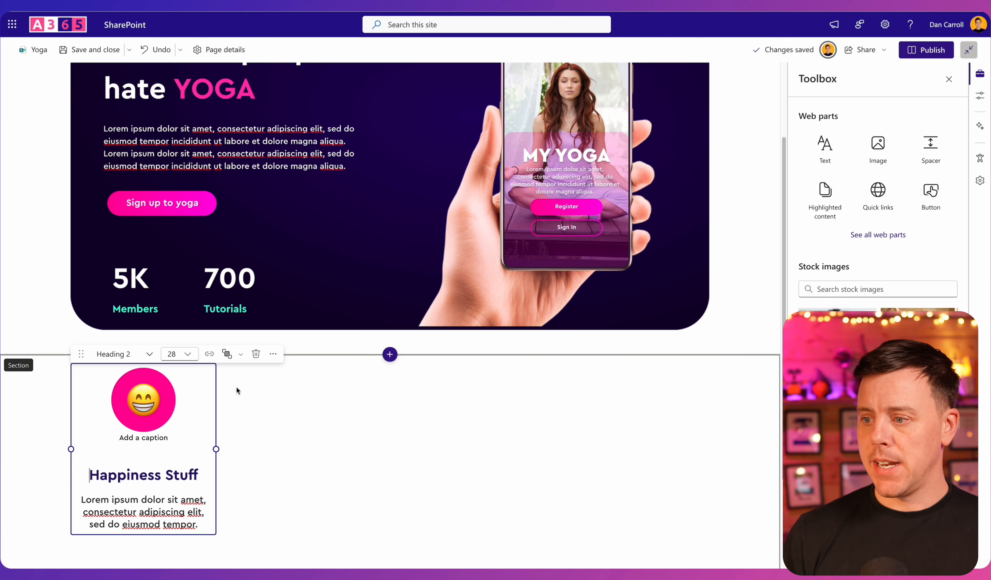
- Duplicate the "Happiness Stuff" text web part and place the copy beside the original as the second column
click(200, 388)
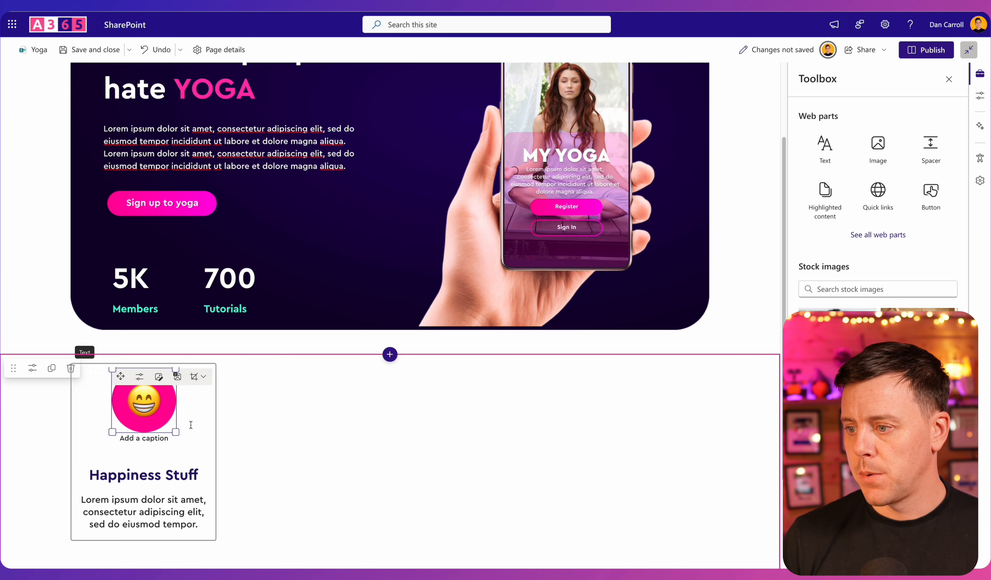
click(273, 354)
scroll(314, 311, down, 2)
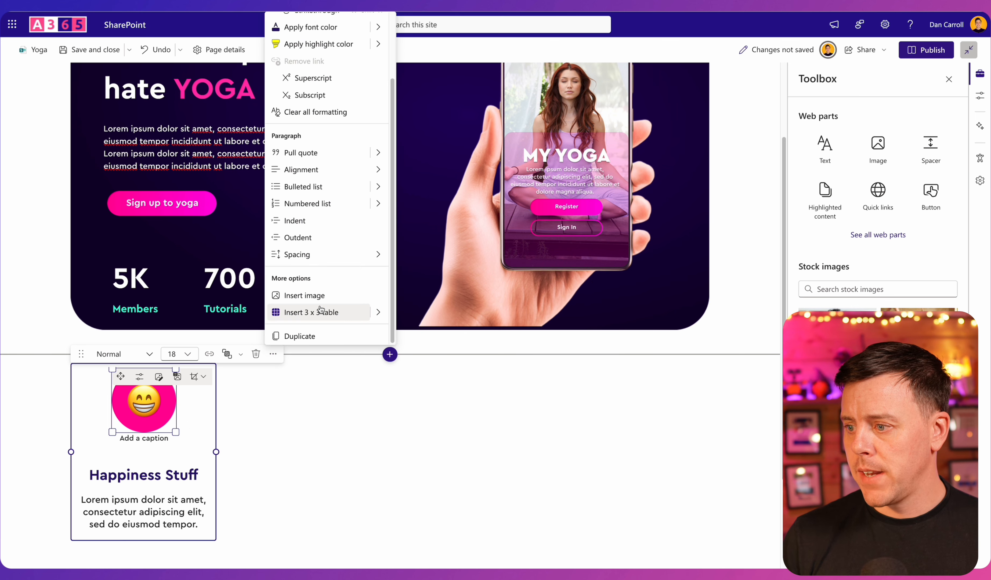
click(287, 336)
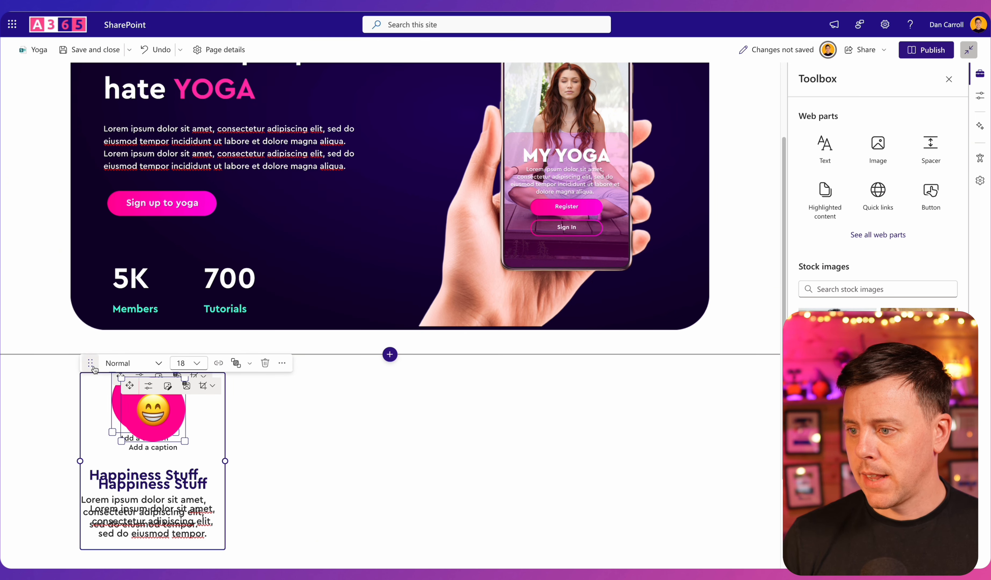
drag(80, 353, 246, 365)
scroll(372, 462, down, 1)
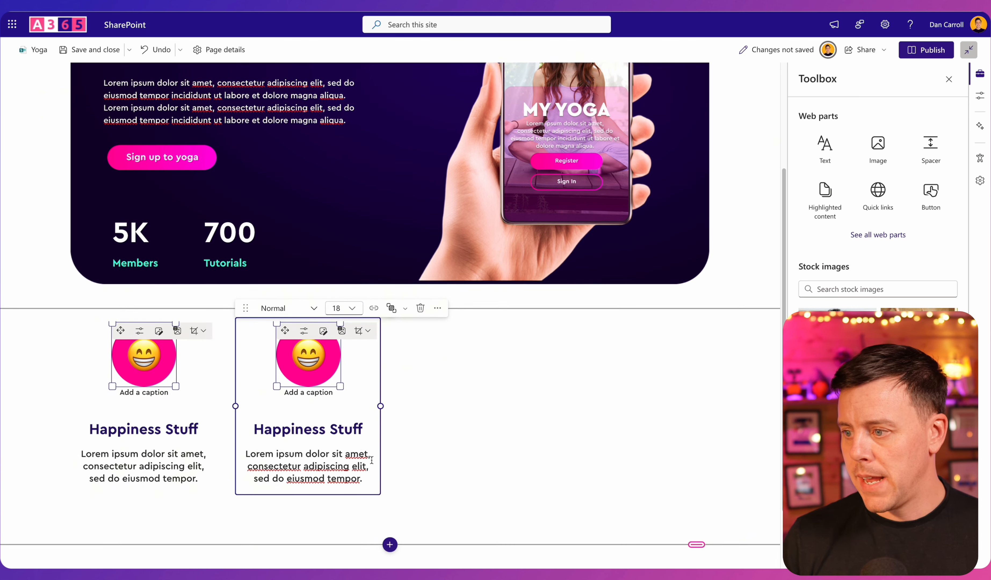
- Duplicate the "Happiness Stuff" text web part twice more and align the copies as the third and fourth columns
click(437, 308)
scroll(478, 271, down, 3)
scroll(480, 273, down, 2)
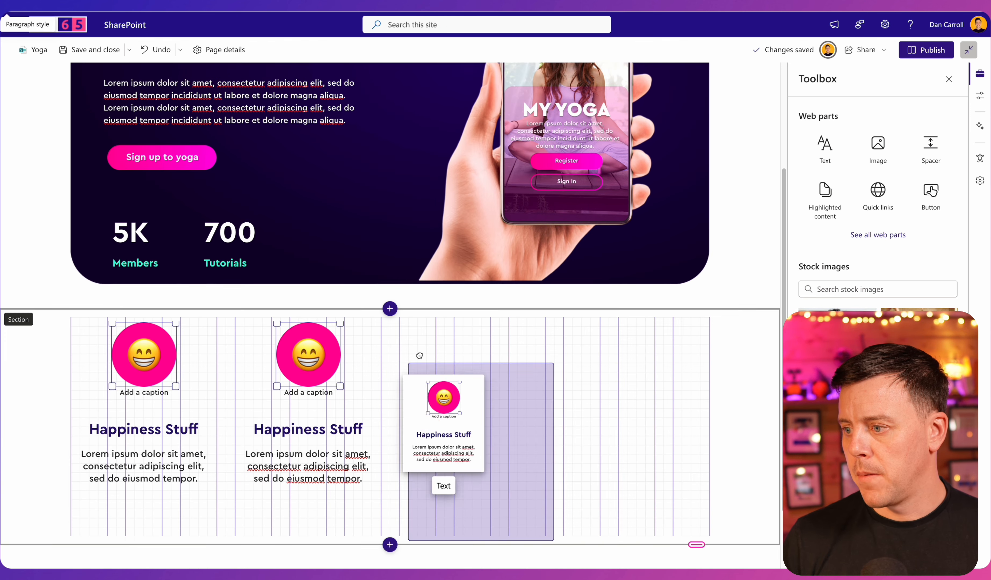
drag(418, 354, 401, 312)
drag(596, 323, 591, 311)
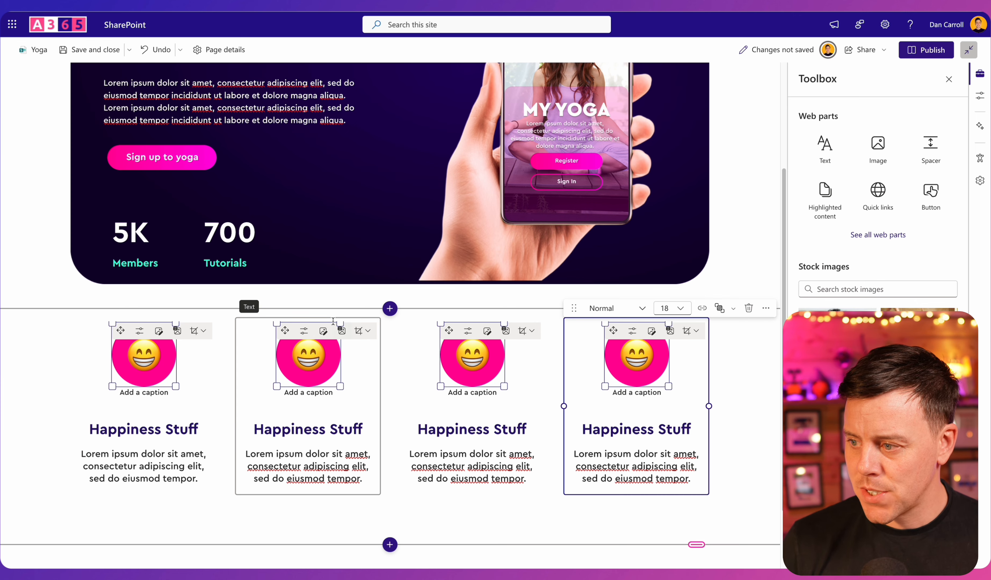
- Replace the second column's icon with the purple sparkling-heart image from the recent images and shrink it to match the other icons
click(323, 331)
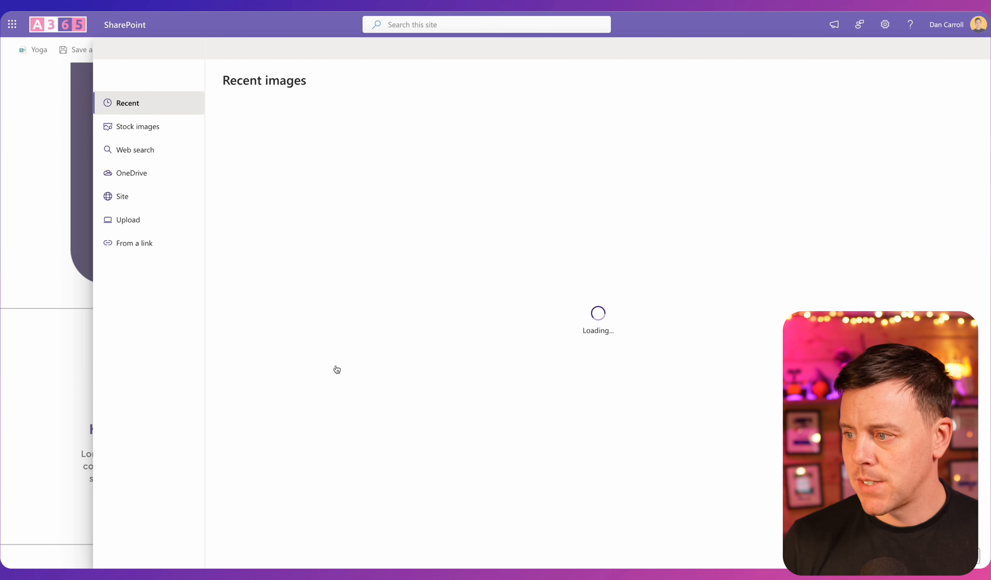
click(781, 254)
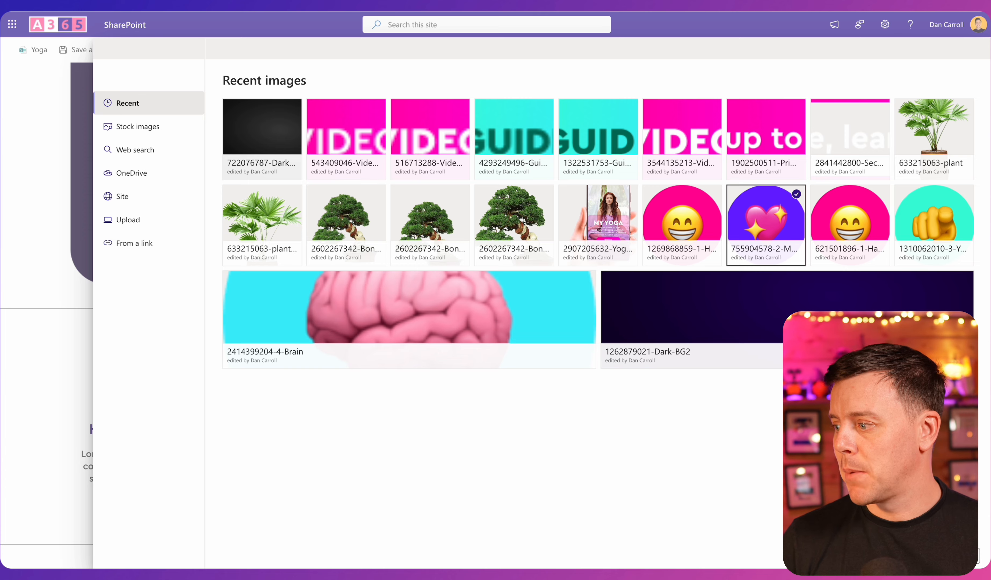
click(911, 556)
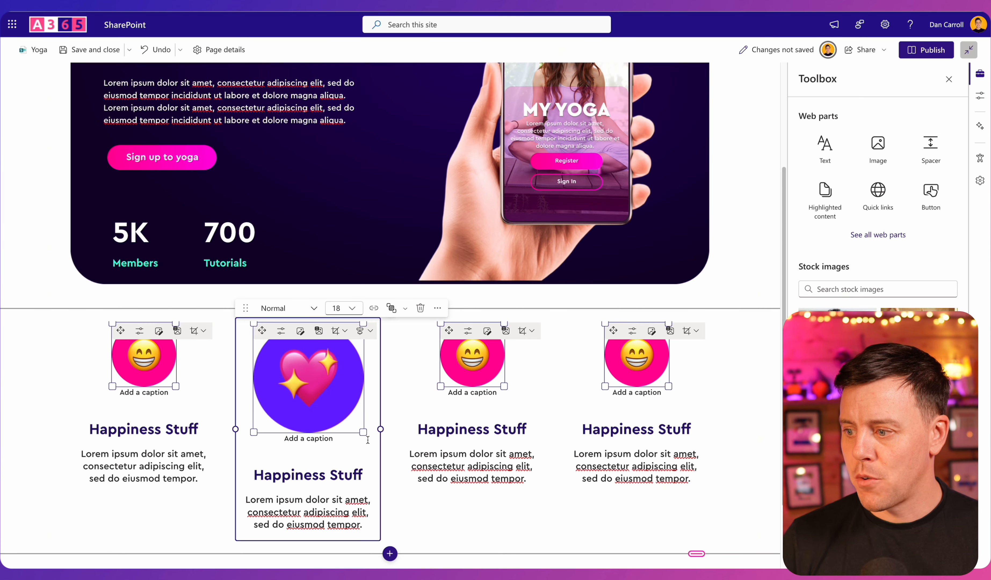
drag(363, 433, 340, 386)
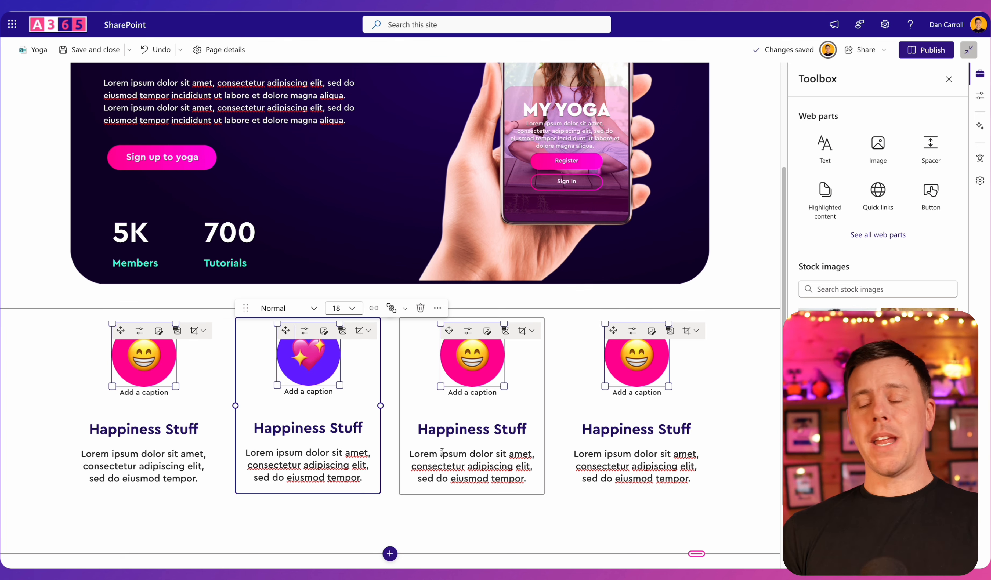
click(751, 452)
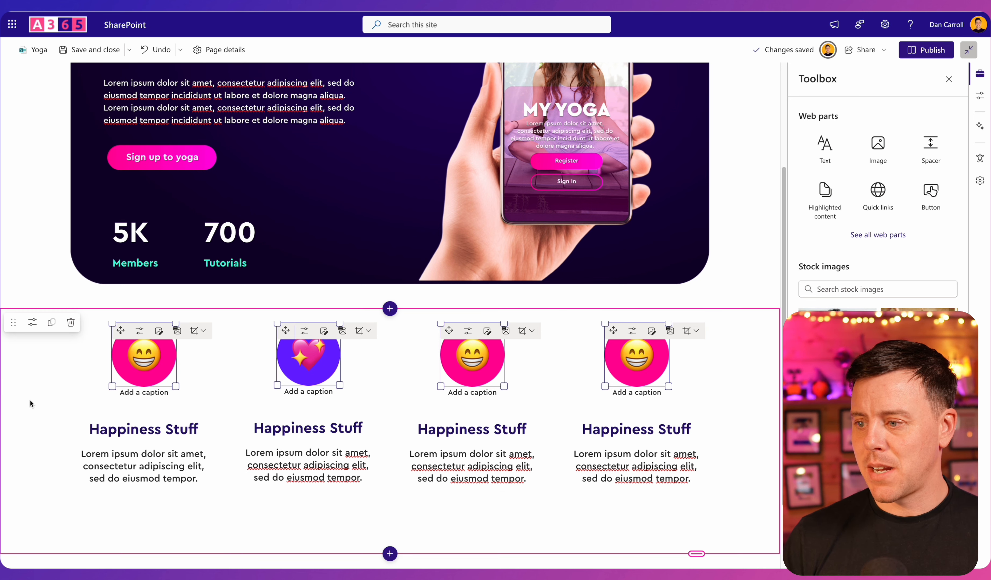
- Move the second and fourth text web parts slightly down to stagger the row, and save and close the page
click(253, 367)
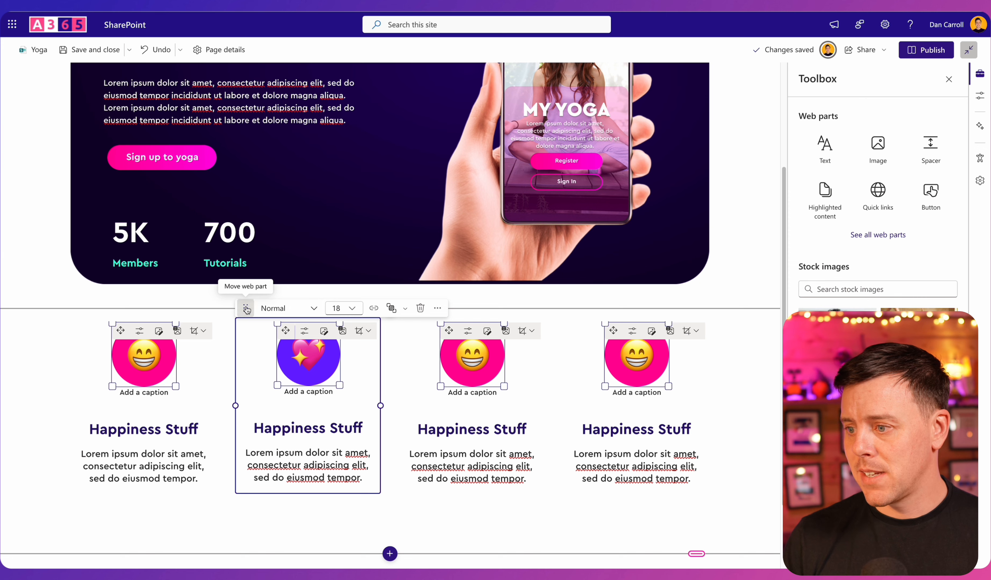
drag(246, 308, 249, 339)
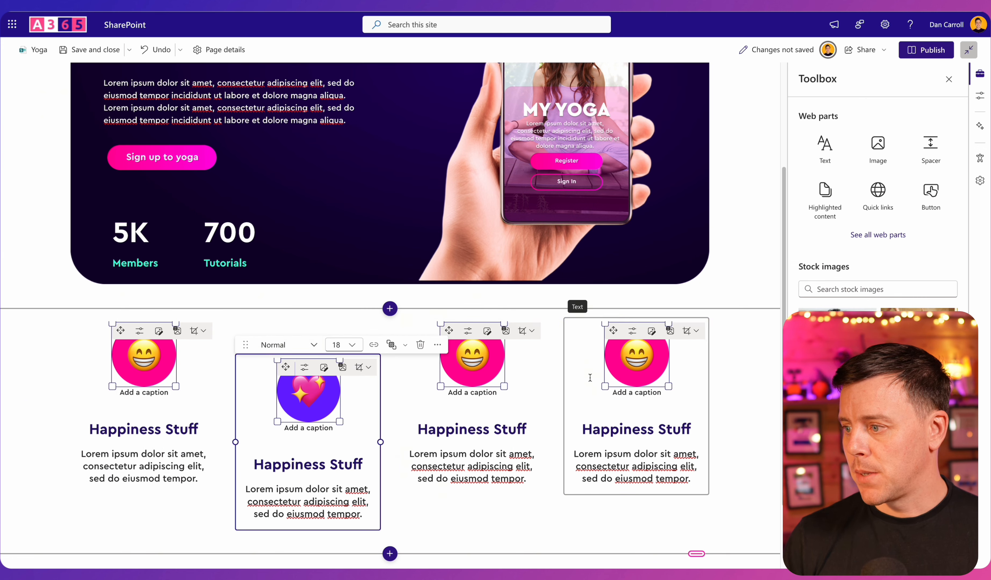
click(572, 315)
drag(573, 315, 574, 351)
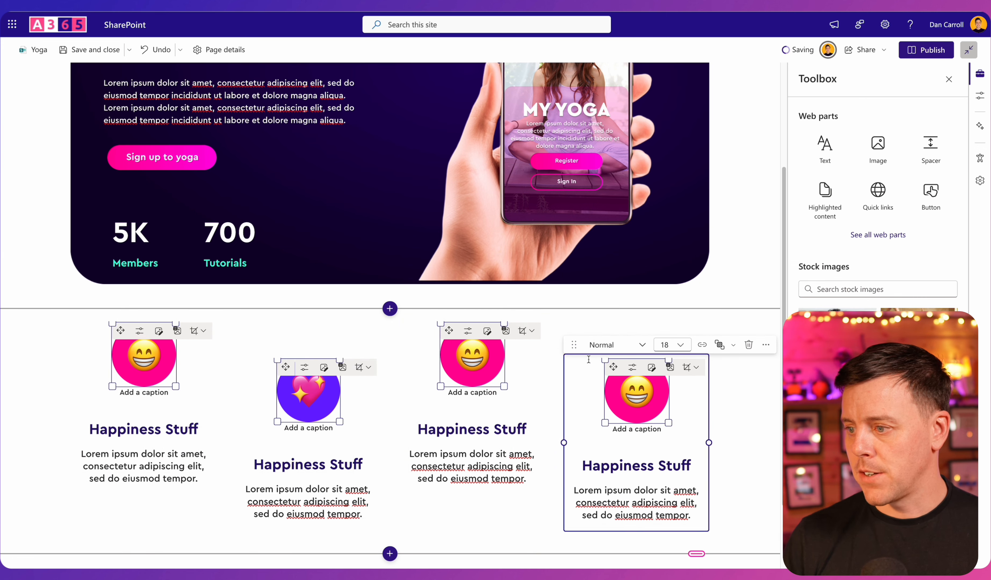
click(42, 435)
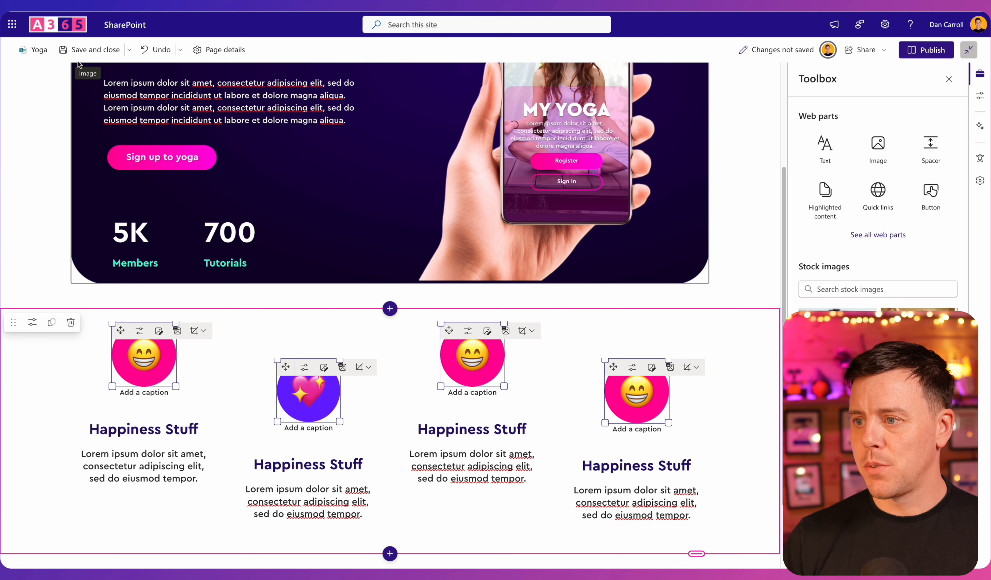
click(79, 51)
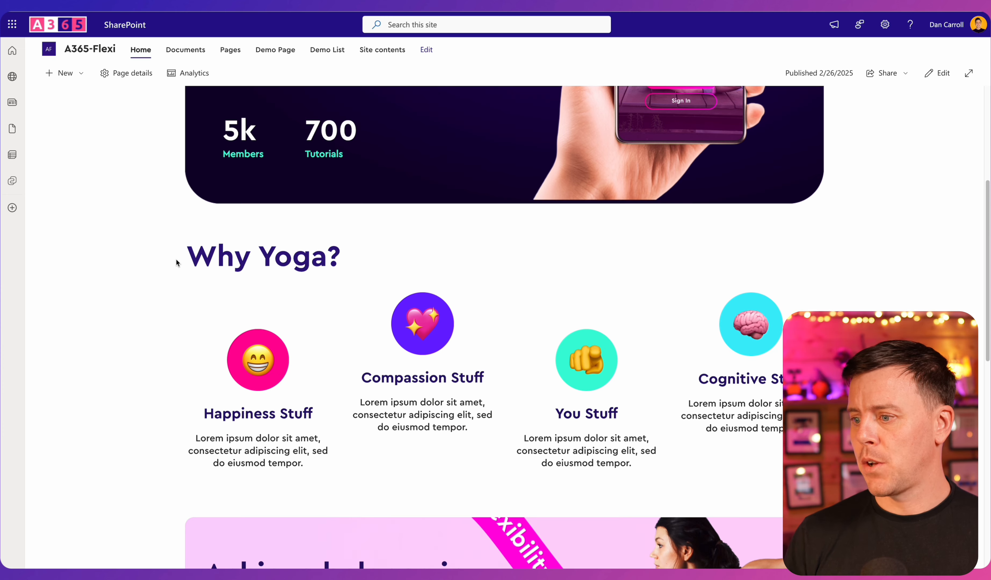
- Open the page for editing and examine how the "Achieve balance" banner layers its image and text, then the cards below it
scroll(172, 269, down, 8)
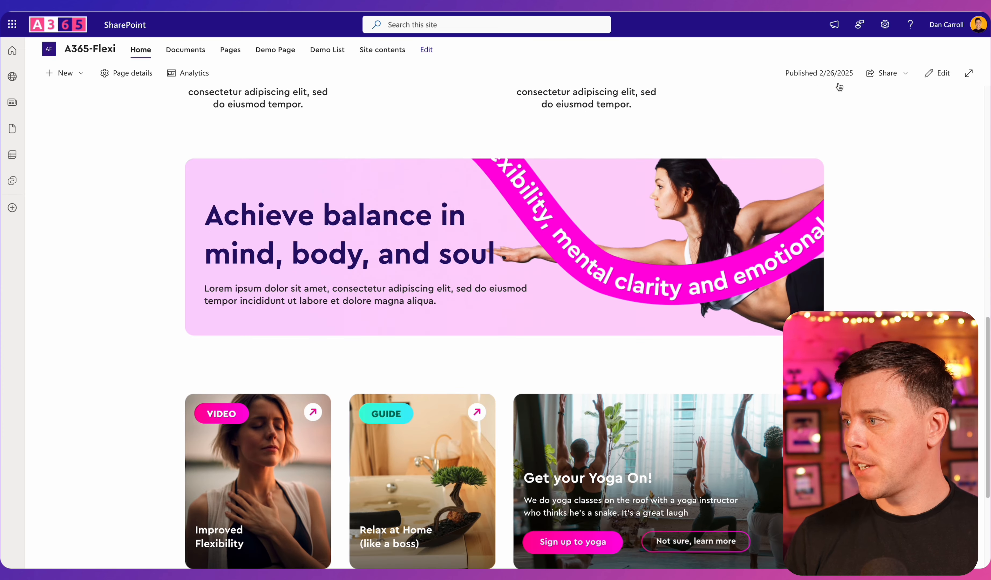
click(943, 81)
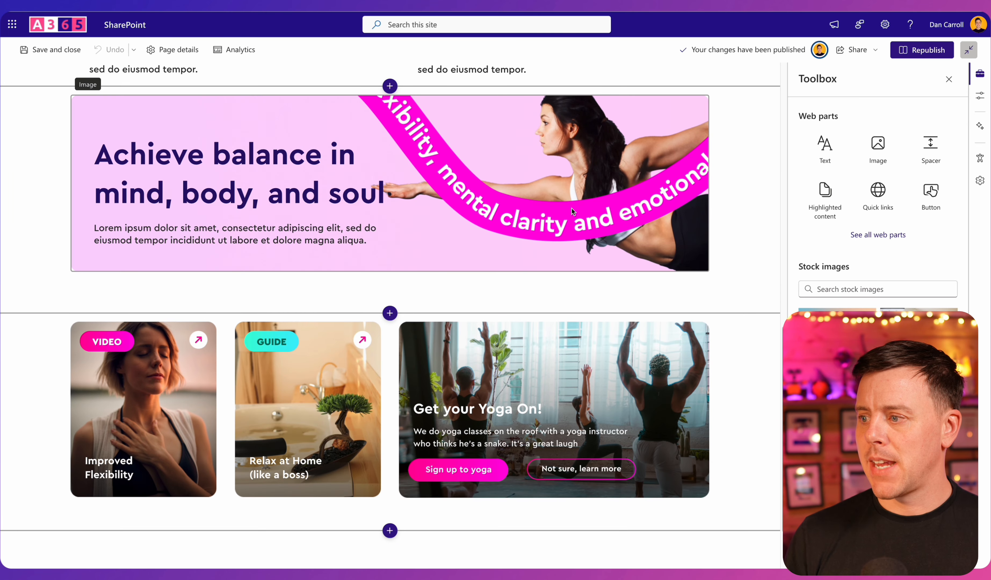
click(572, 211)
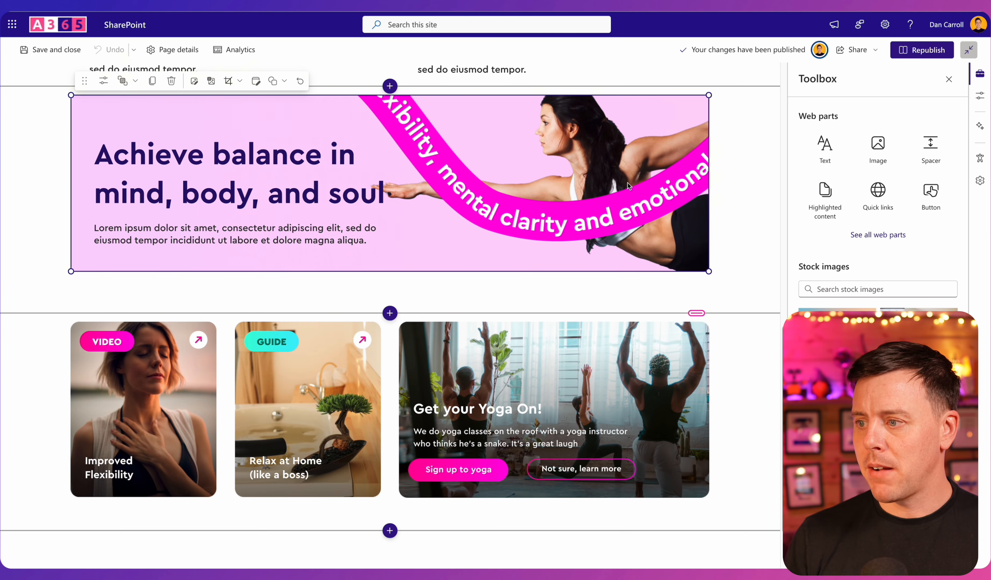
click(273, 169)
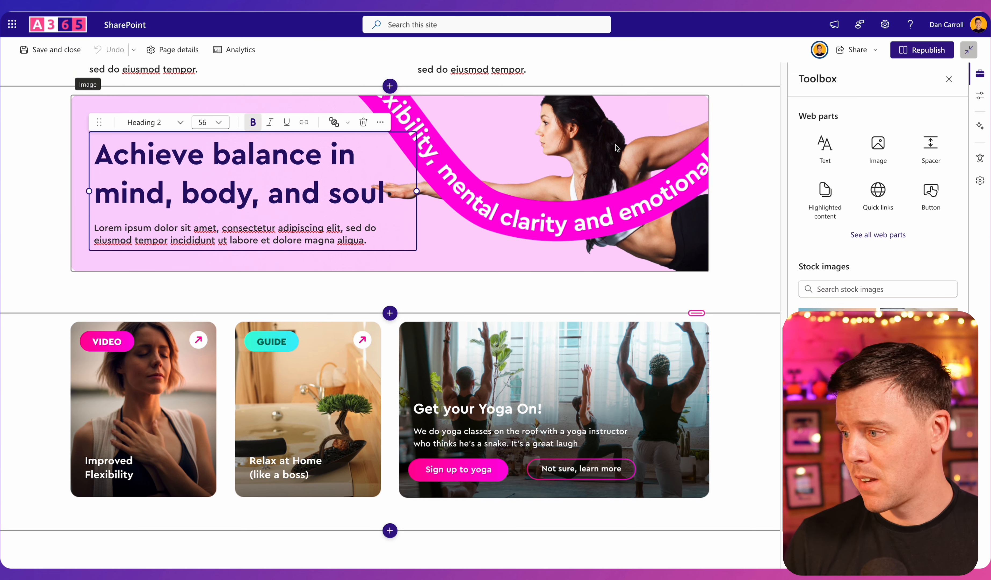
scroll(619, 174, down, 1)
scroll(620, 175, down, 3)
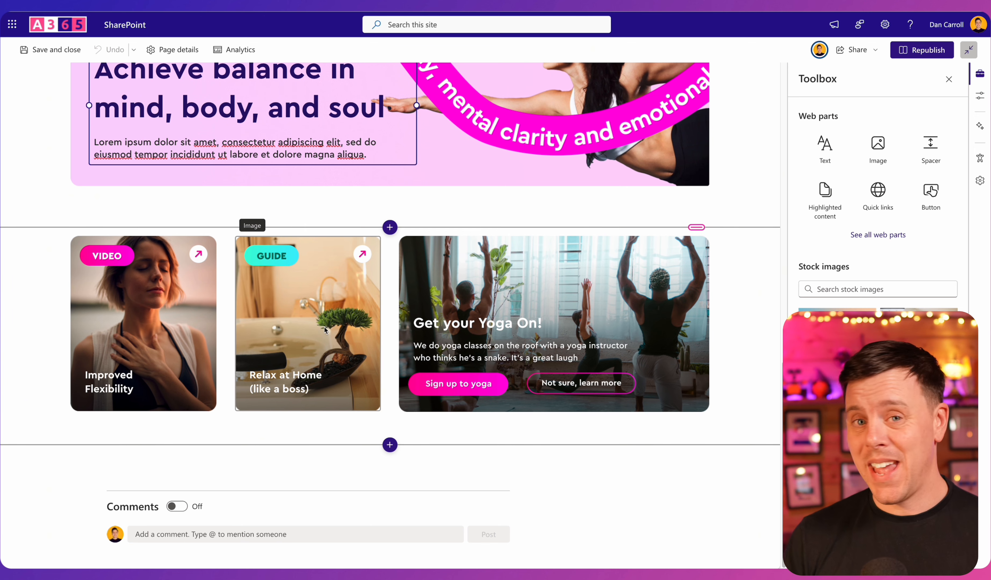
- Switch to the Figma layout template and examine the VIDEO, GUIDE and yoga class card designs
key(super+Tab)
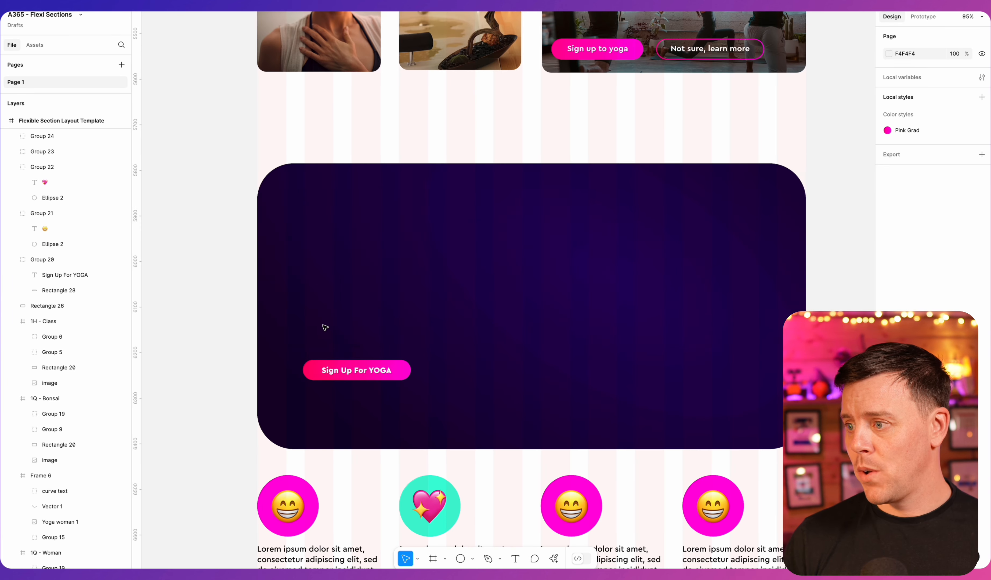
scroll(324, 328, up, 9)
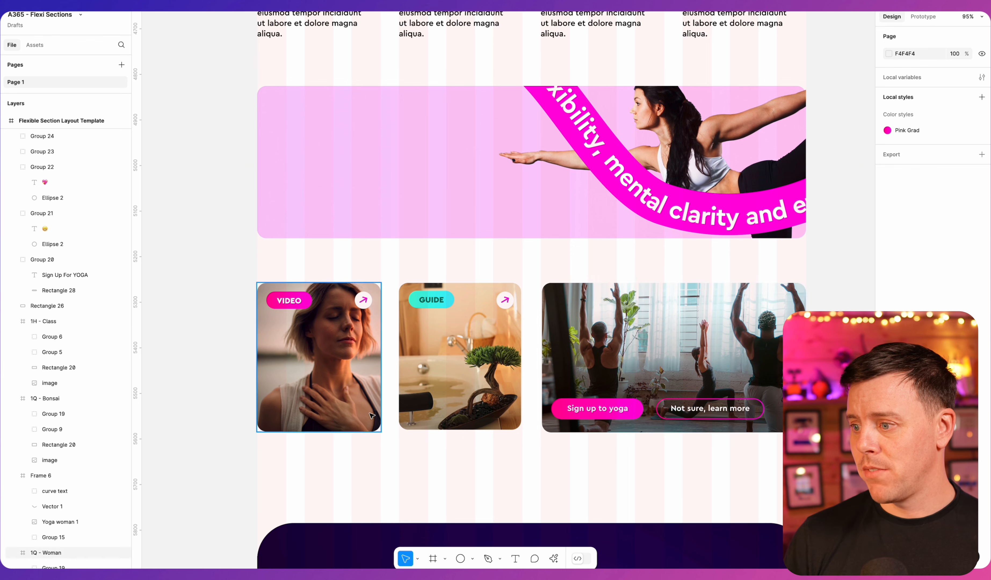
scroll(362, 415, up, 5)
click(327, 360)
scroll(327, 360, left, 3)
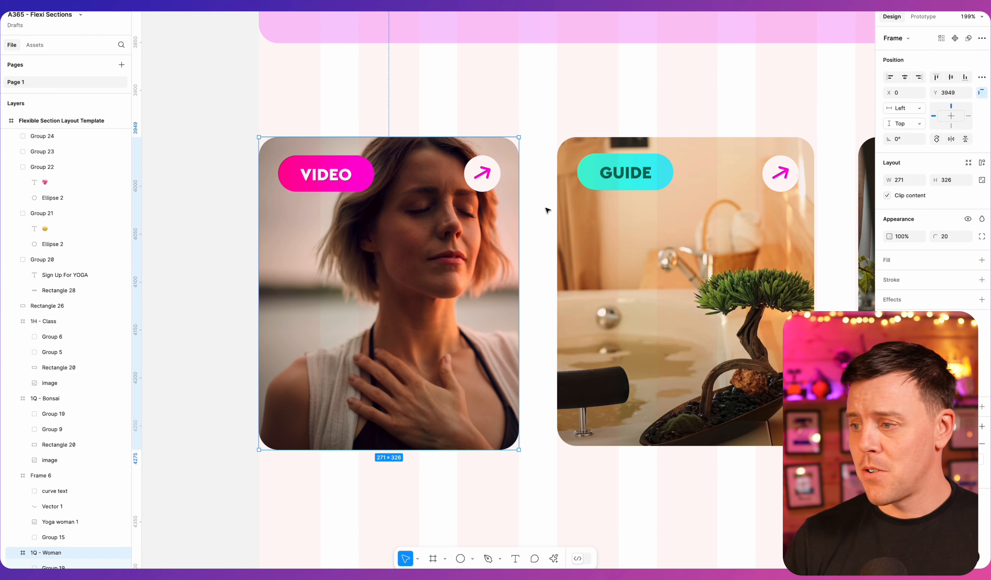
scroll(414, 321, right, 3)
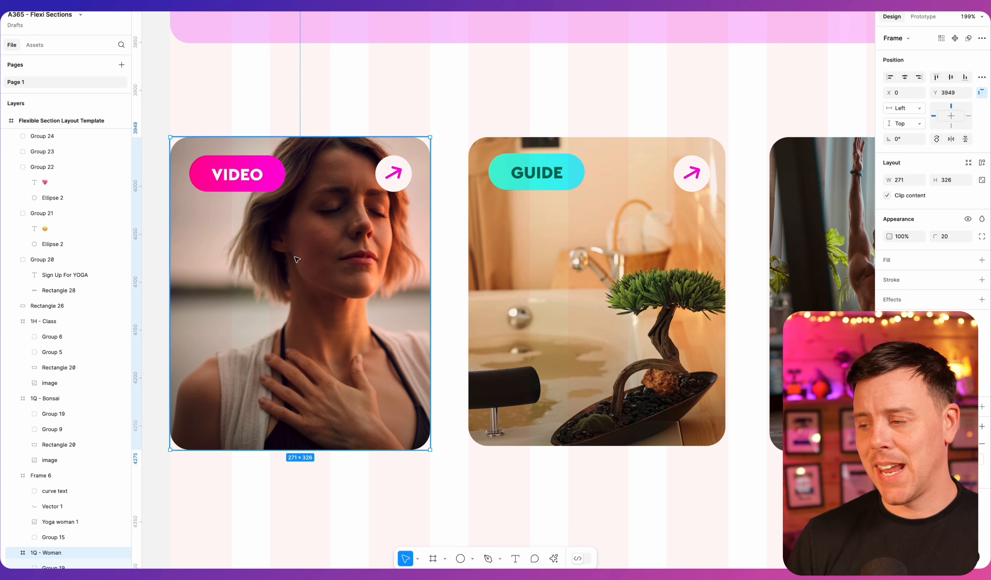
scroll(490, 316, right, 3)
scroll(408, 331, right, 5)
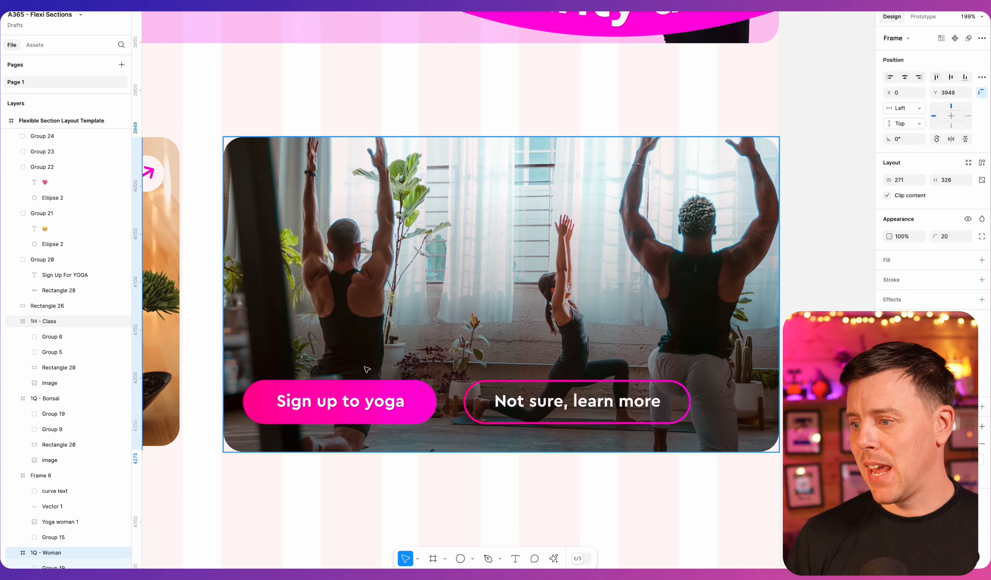
scroll(415, 378, left, 5)
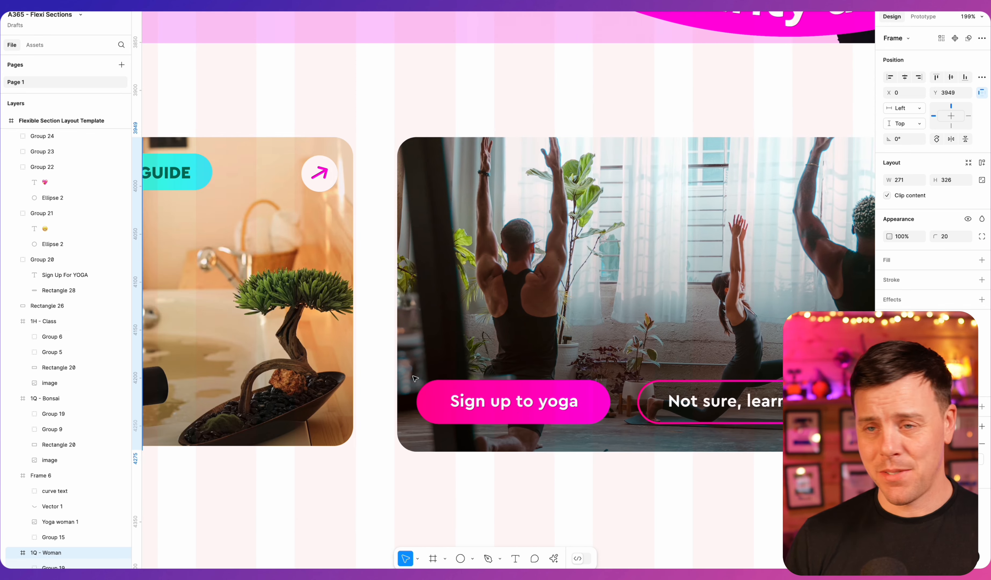
- Draw a rectangle about 271 × 312 below the first icon column's text and round its corners to a radius of 24
scroll(414, 378, down, 5)
scroll(266, 342, down, 10)
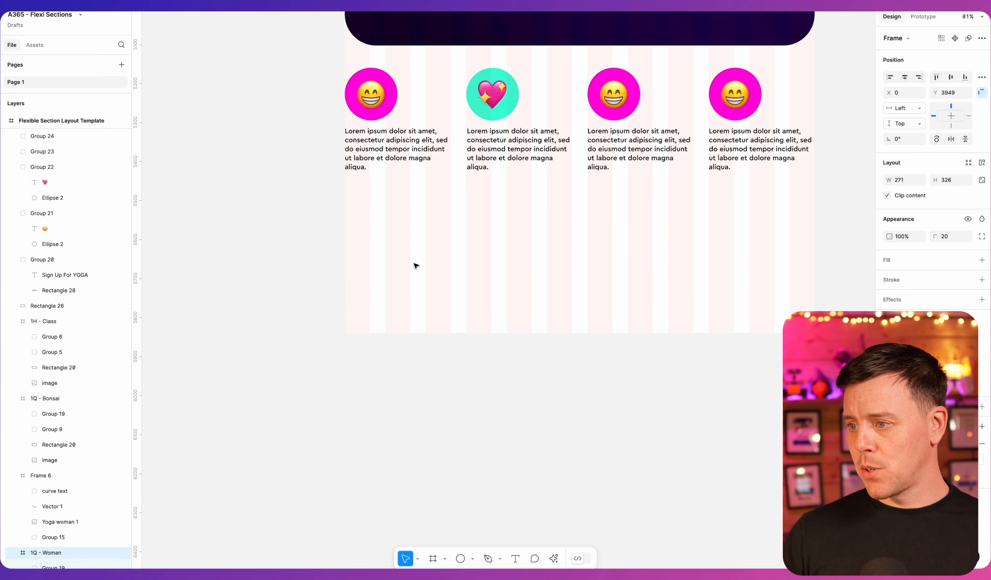
click(472, 559)
click(480, 468)
drag(345, 199, 451, 321)
key(shift+2)
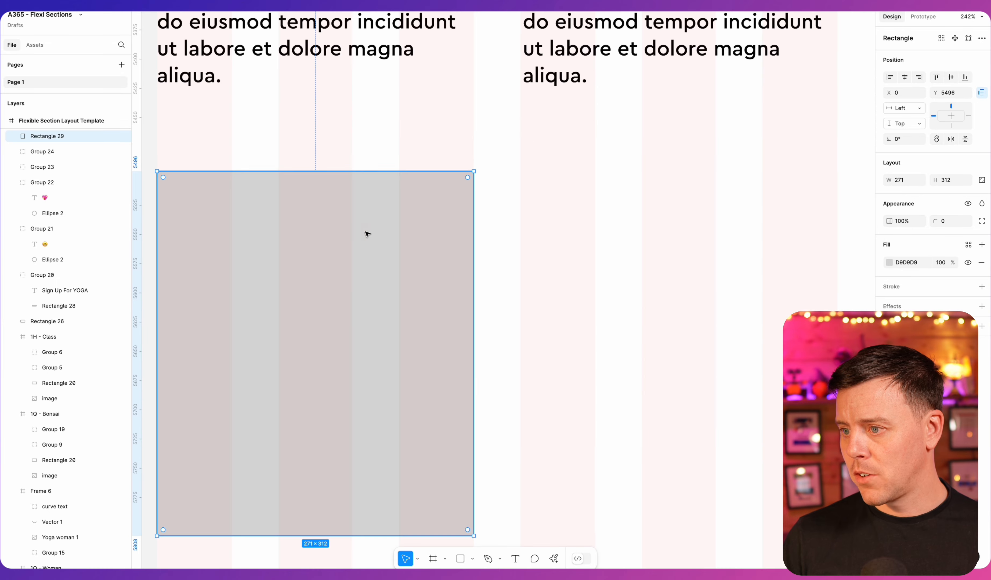
mouse_move(473, 188)
mouse_down()
mouse_move(462, 186)
mouse_move(446, 215)
mouse_up()
- Fill the rectangle with an AI-generated image using the prompt "Woman relaxing in a spa" and choose the second result
click(888, 263)
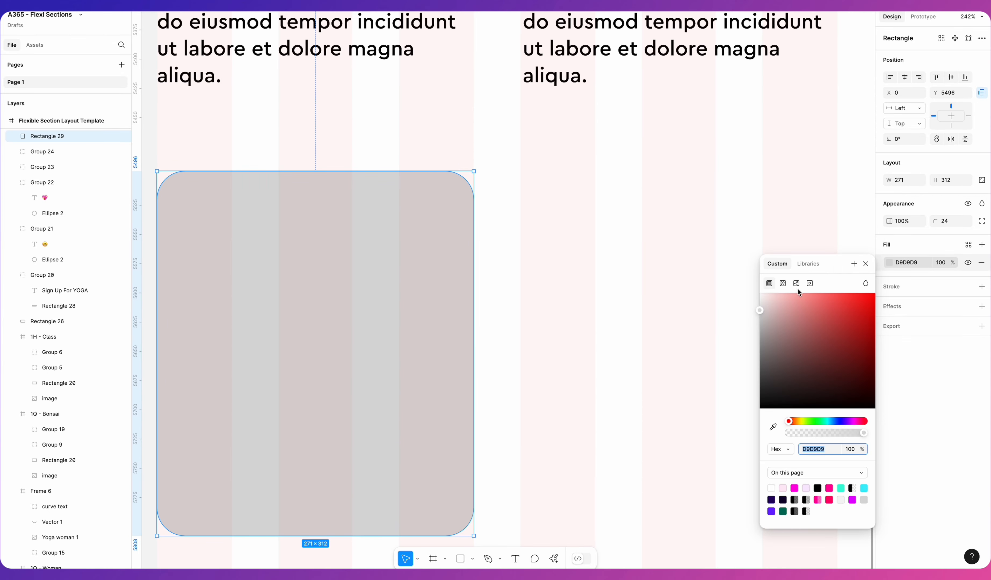
click(796, 283)
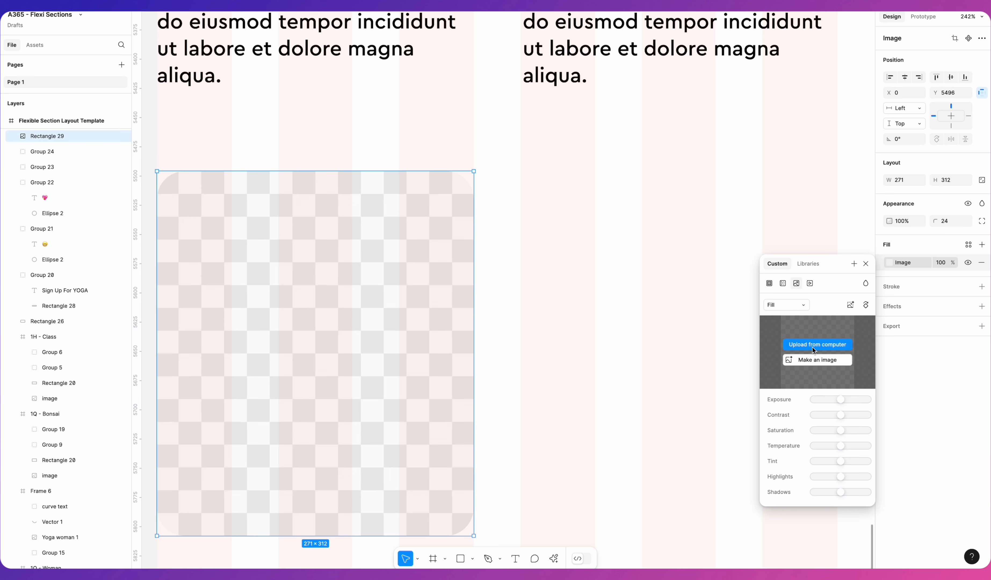
click(819, 360)
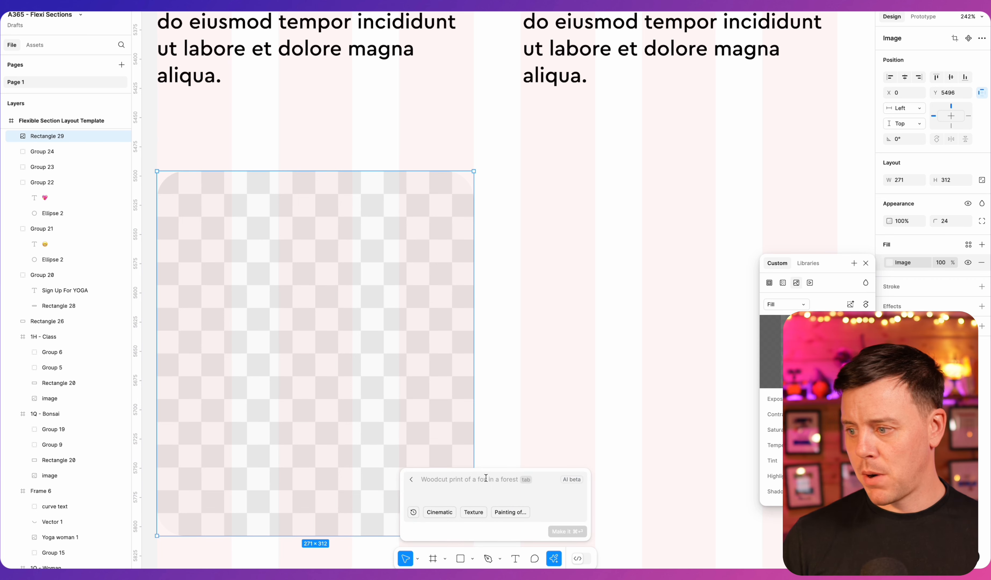
text(Woman rel)
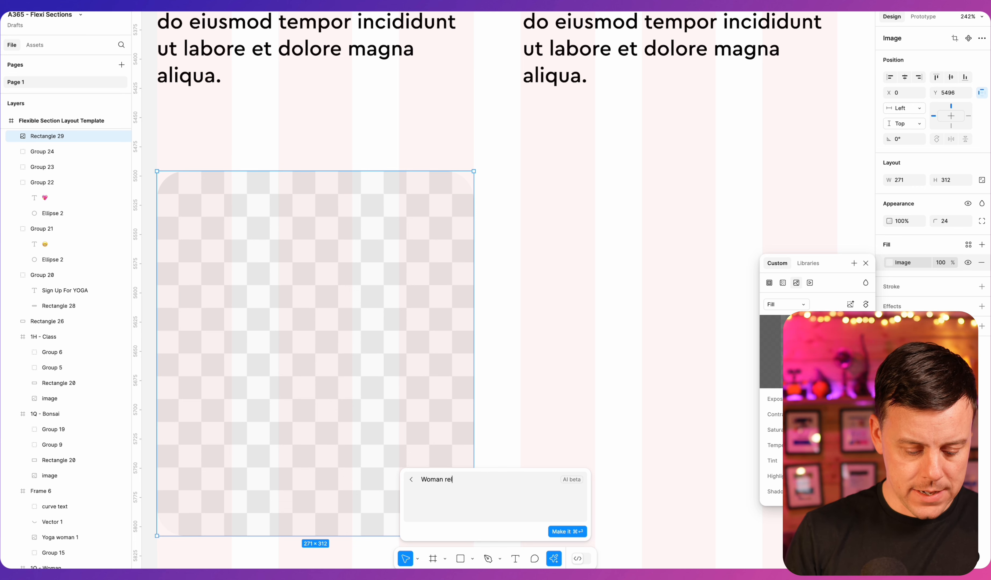
text(axing in a spa)
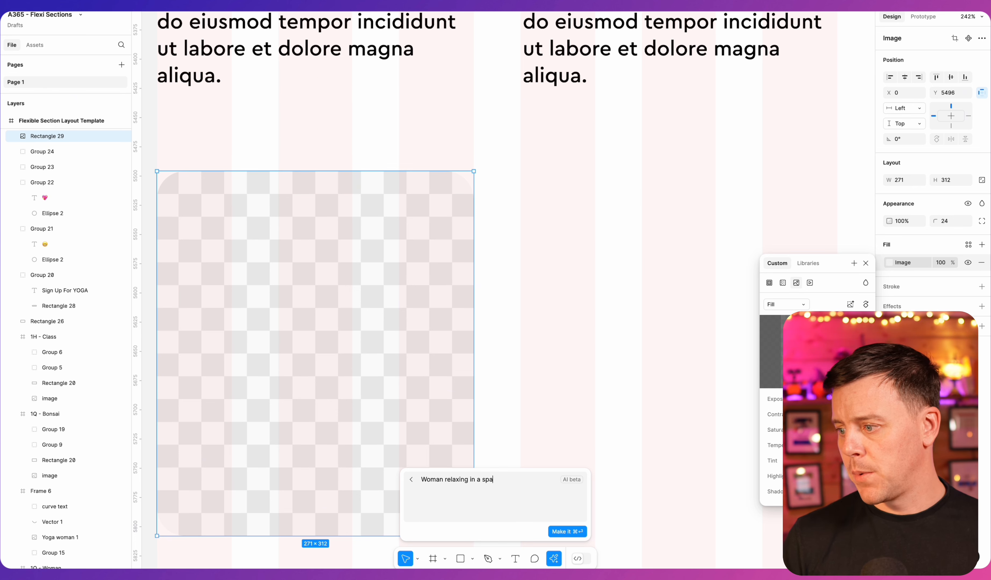
key(super+Return)
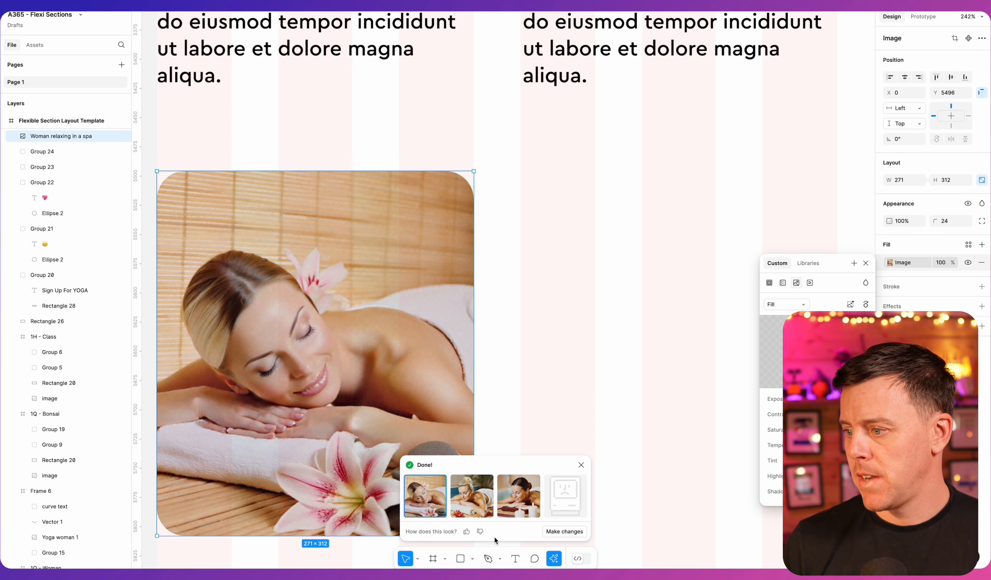
click(456, 508)
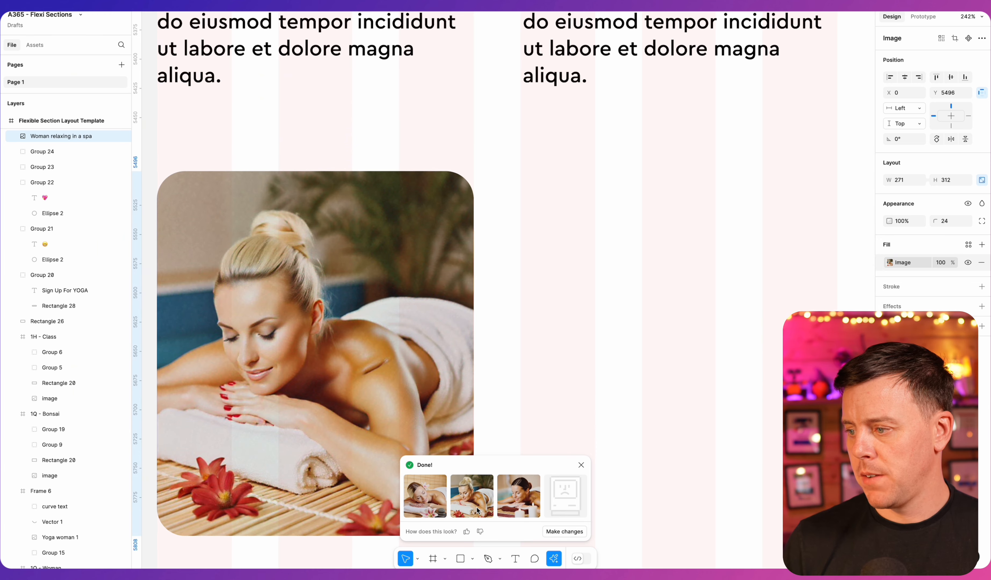
click(513, 361)
- Duplicate the spa image in place and change the copy's fill to a linear gradient
scroll(420, 361, down, 5)
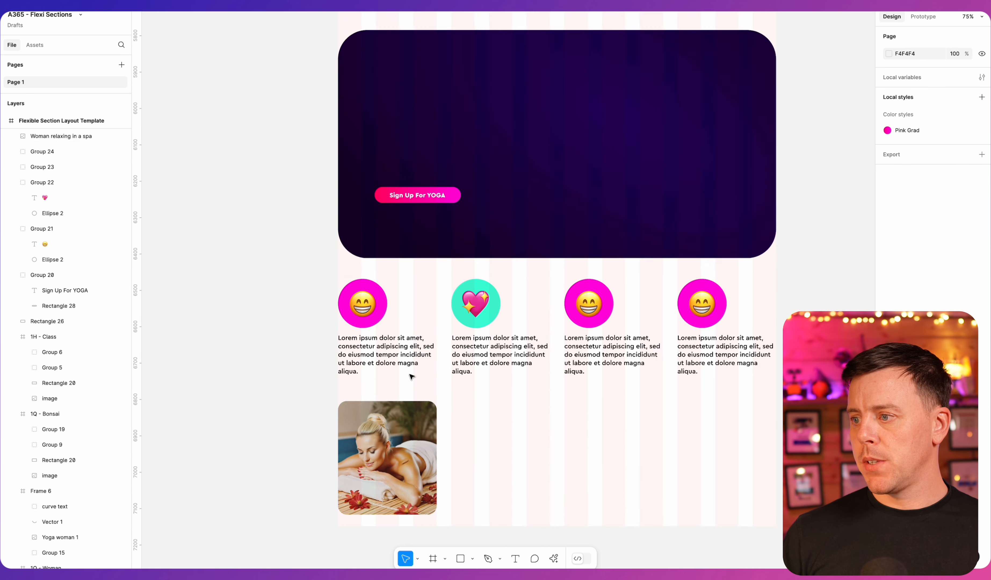
scroll(411, 377, up, 5)
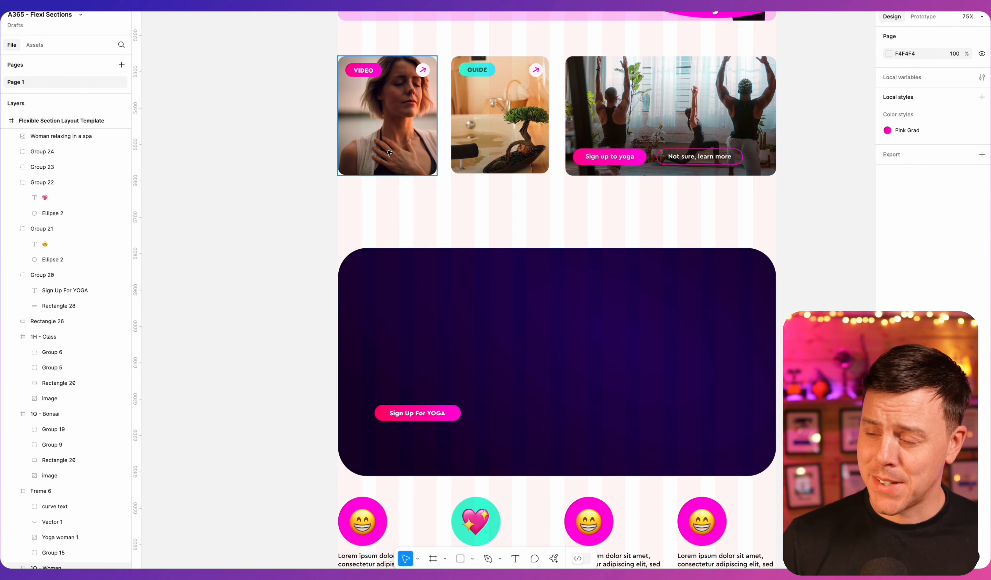
scroll(393, 167, down, 7)
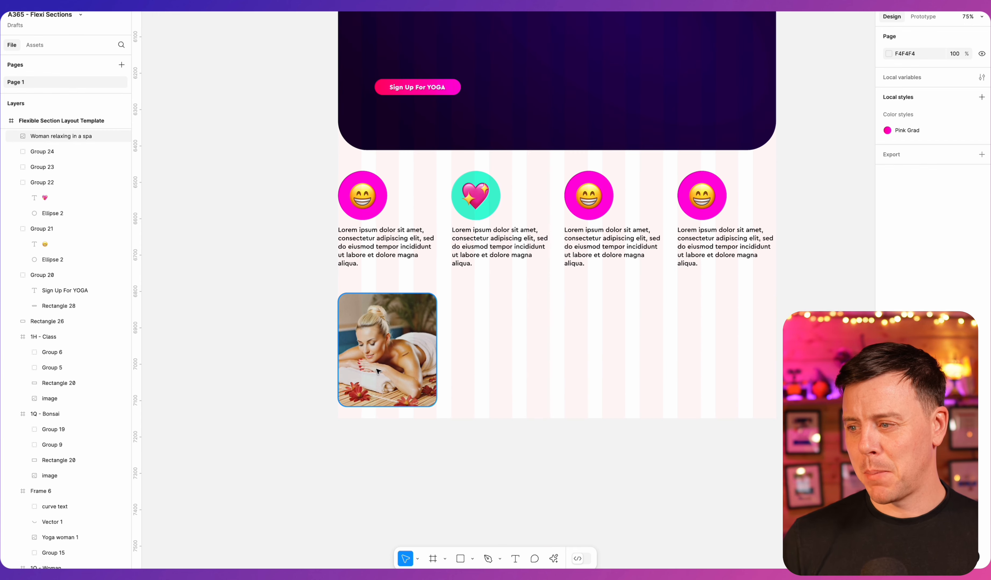
scroll(391, 427, up, 5)
click(408, 315)
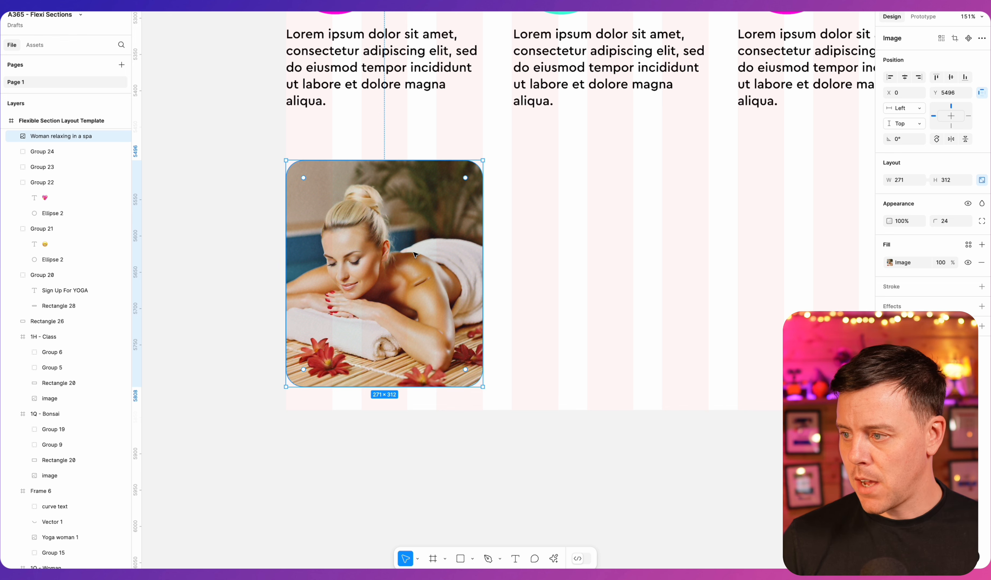
key(ctrl+d)
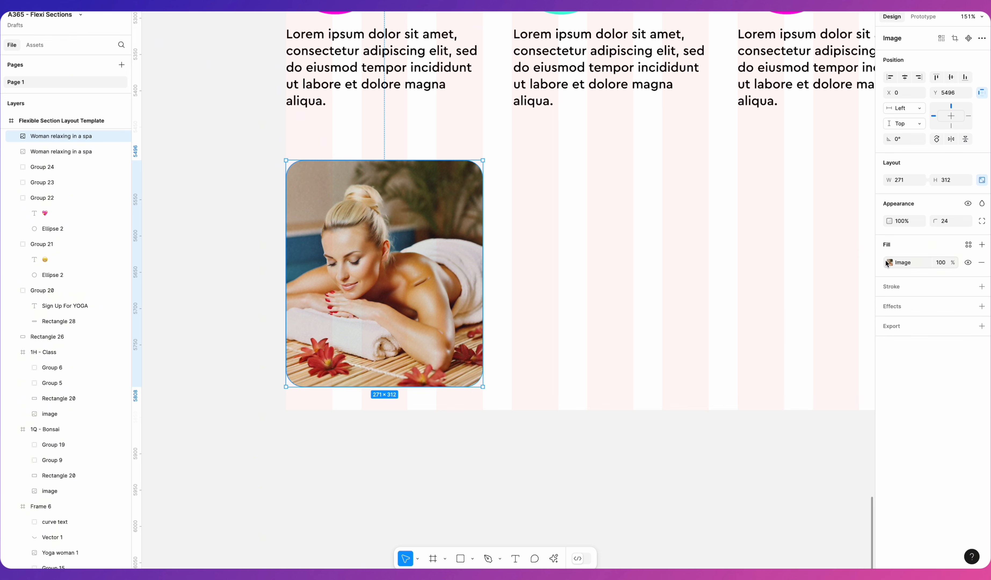
click(887, 263)
click(783, 283)
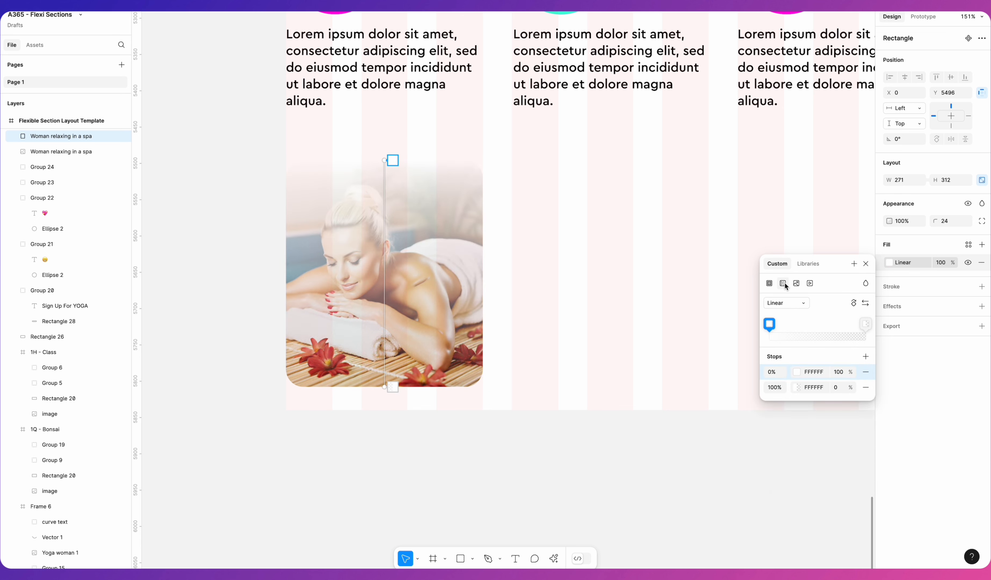
- Set both stops of the overlay's gradient to black (000000)
click(865, 324)
drag(669, 383, 615, 458)
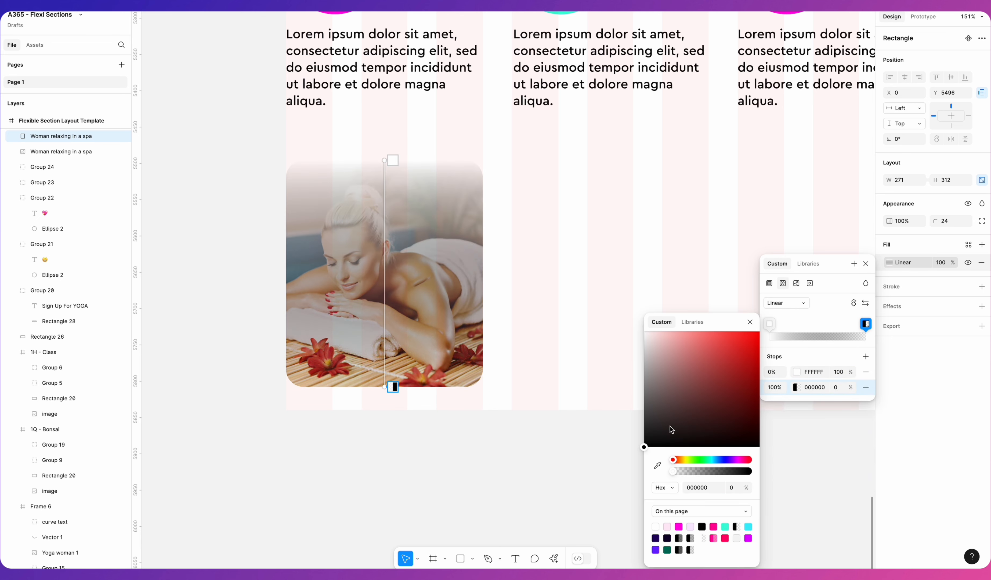
click(769, 324)
drag(668, 380, 615, 454)
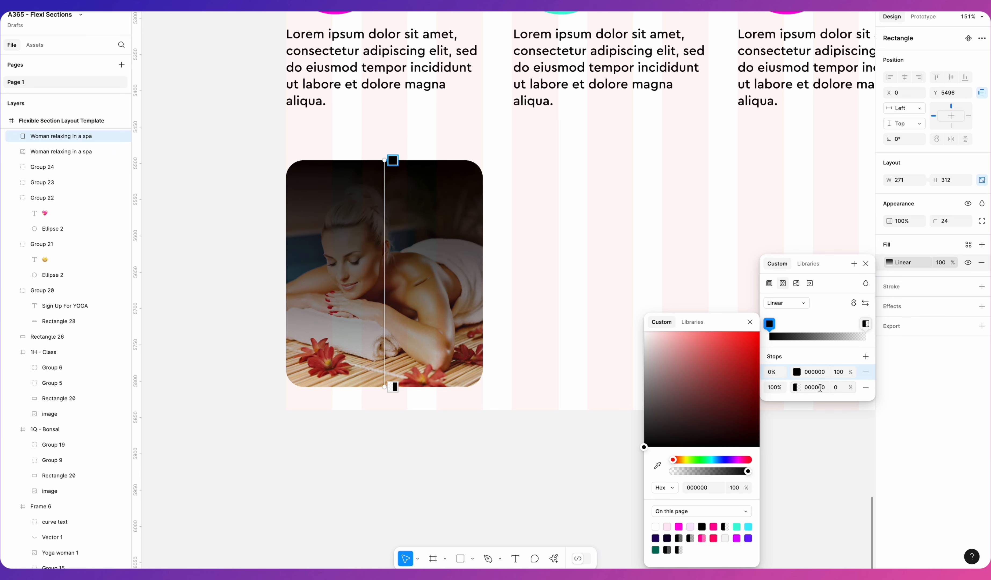
- Set the gradient's 0% stop to 0% opacity and its 100% stop to 100% opacity
click(841, 371)
text(0)
key(Return)
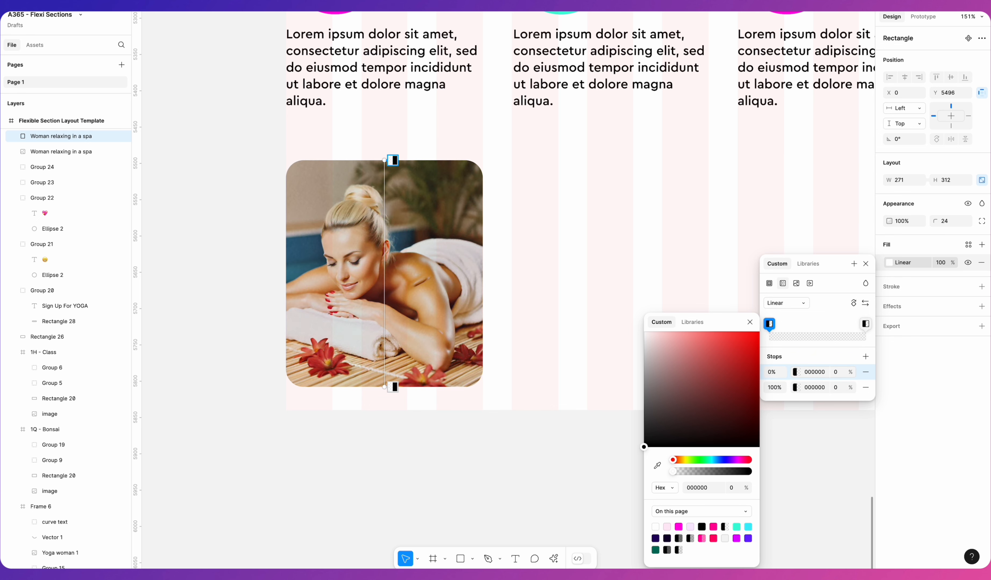
click(836, 390)
text(10)
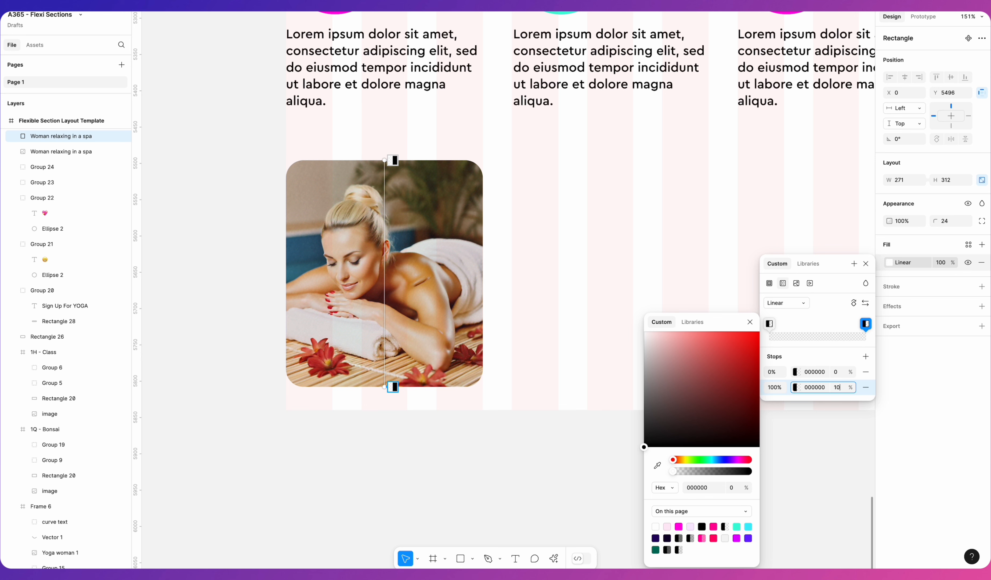
text(0)
key(Return)
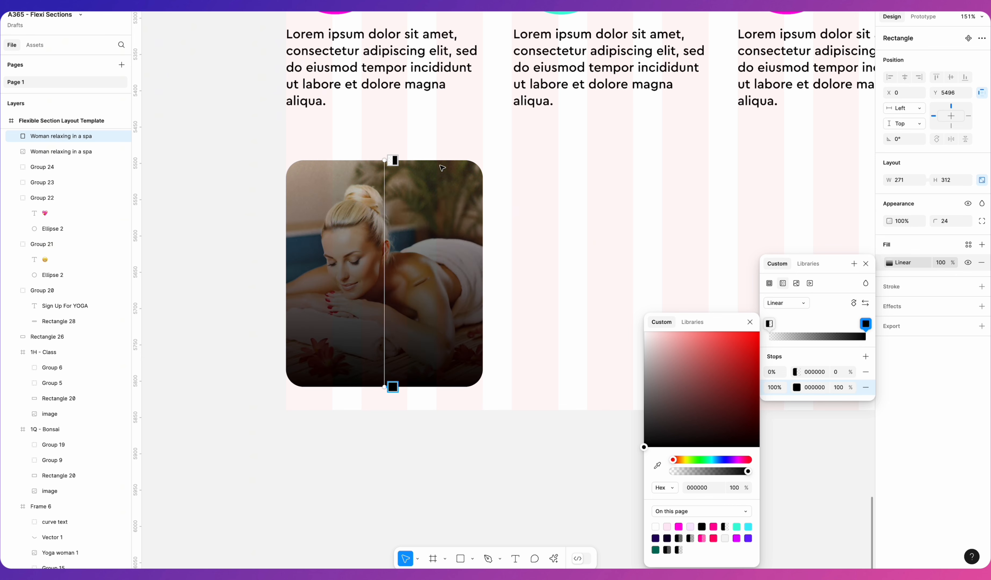
- Move the gradient's start down to just above the image's middle, reduce the 100% stop's opacity to 40%, and deselect the overlay
drag(385, 159, 384, 255)
click(838, 387)
text(40)
key(Return)
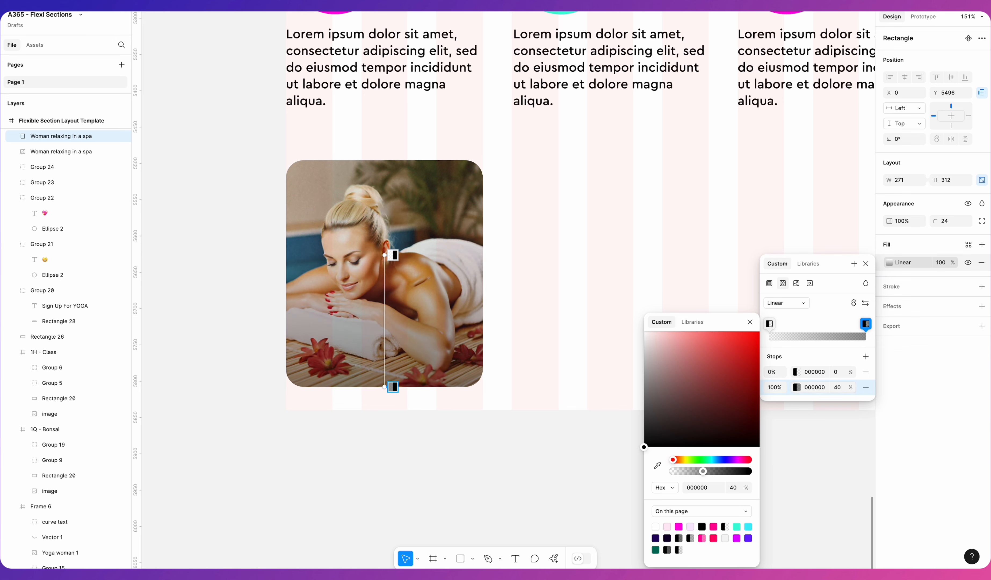
click(749, 323)
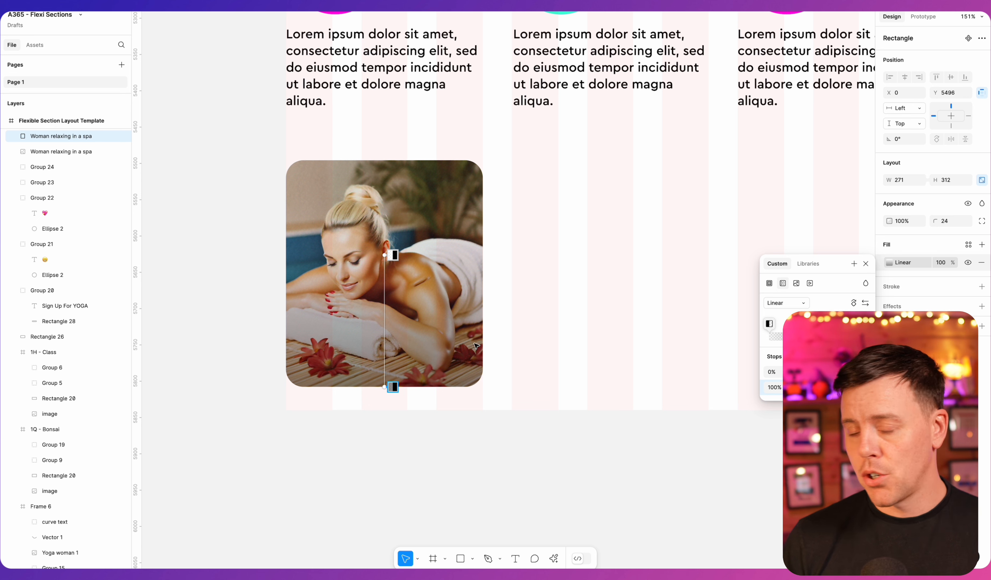
click(865, 263)
click(569, 483)
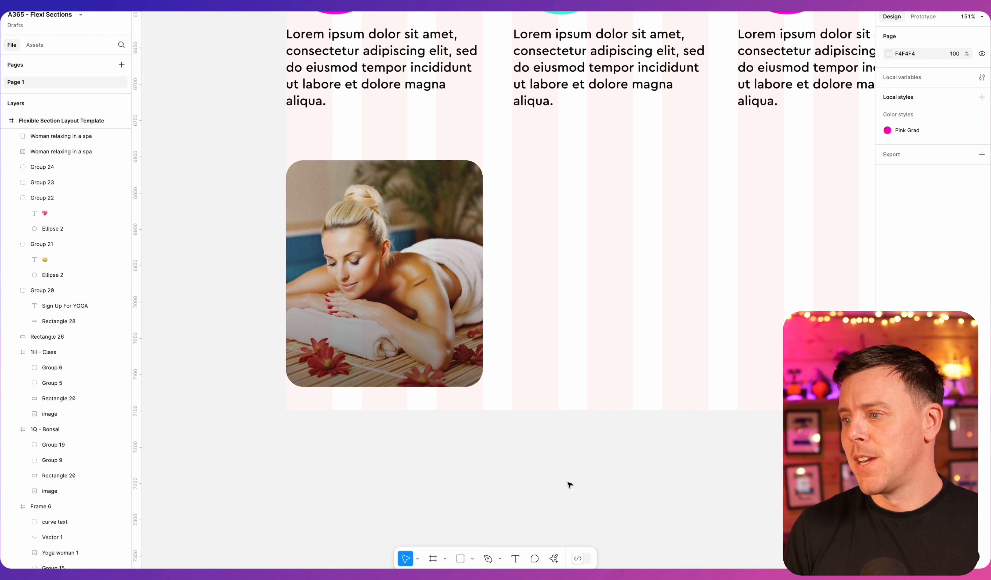
click(446, 343)
key(Escape)
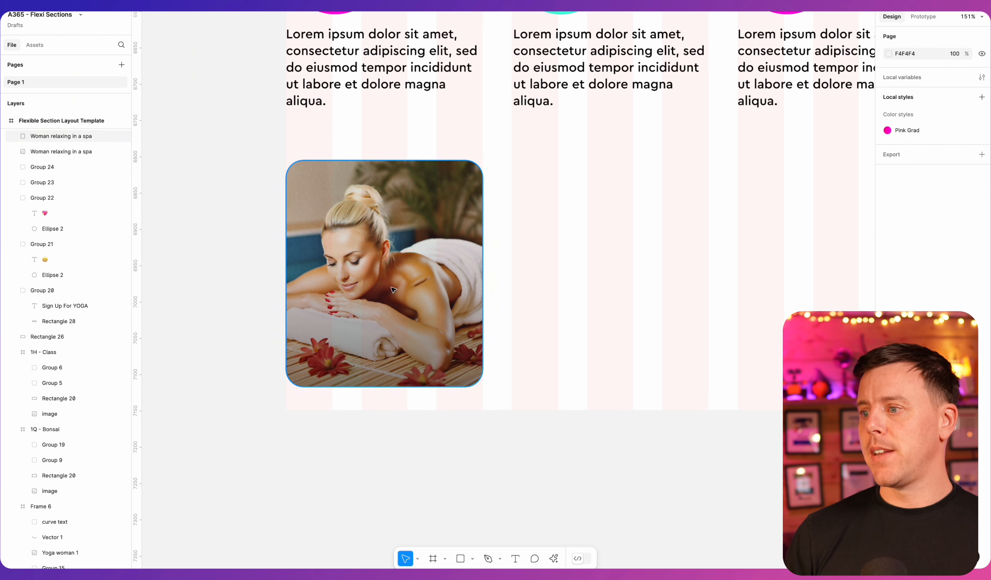
- Duplicate the spa image together with its gradient overlay and place the copy in line within the second card column
drag(243, 149, 504, 411)
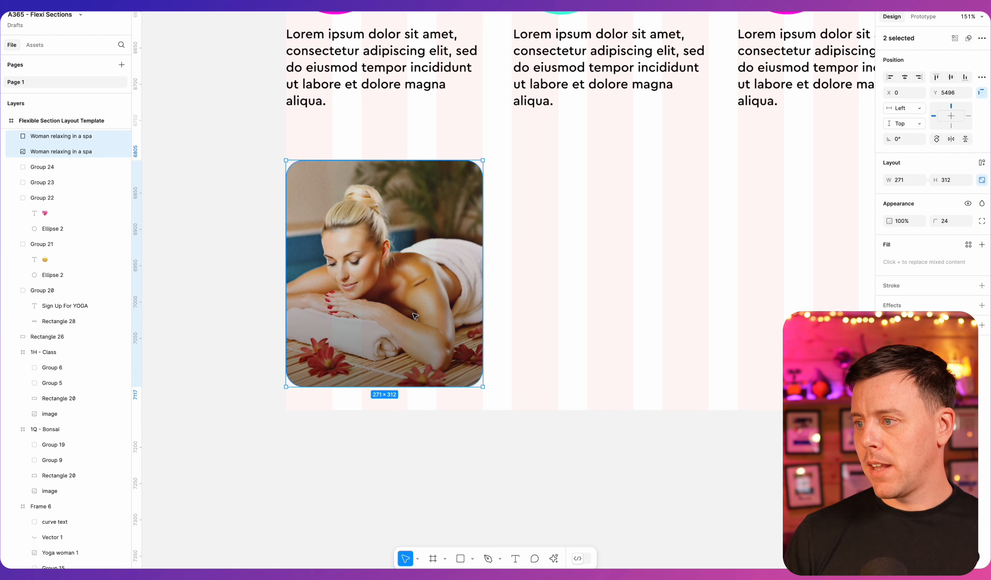
drag(415, 316, 641, 316)
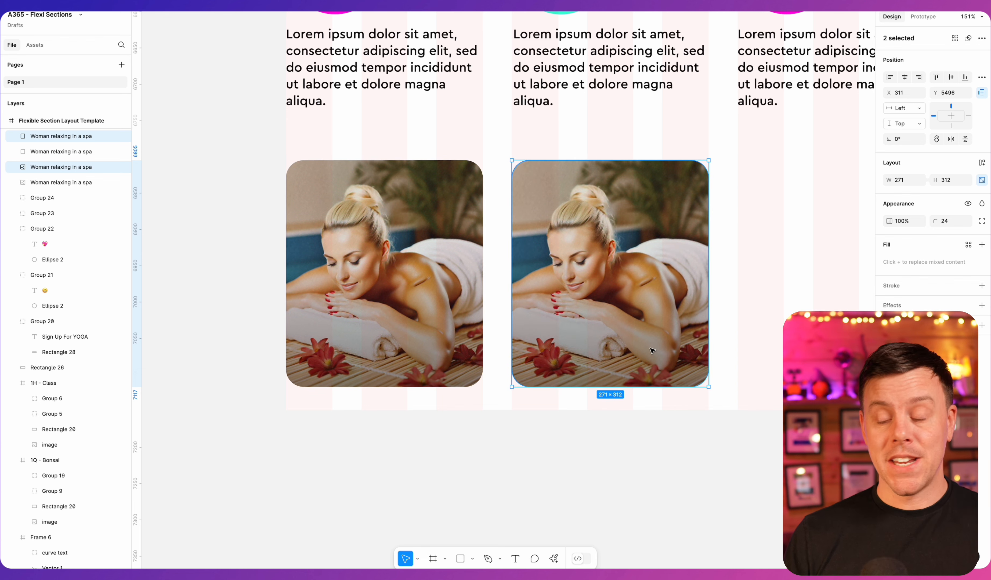
- Move the copied overlay aside from the second spa image and open that image's fill options for replacing the picture
click(594, 465)
click(563, 266)
drag(563, 267, 704, 266)
click(573, 267)
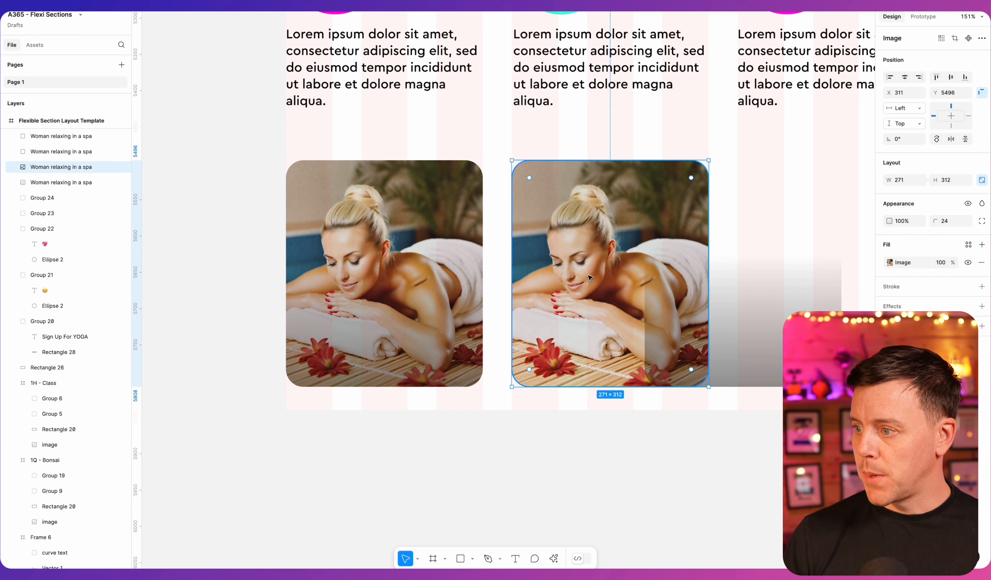
click(889, 262)
mouse_move(804, 345)
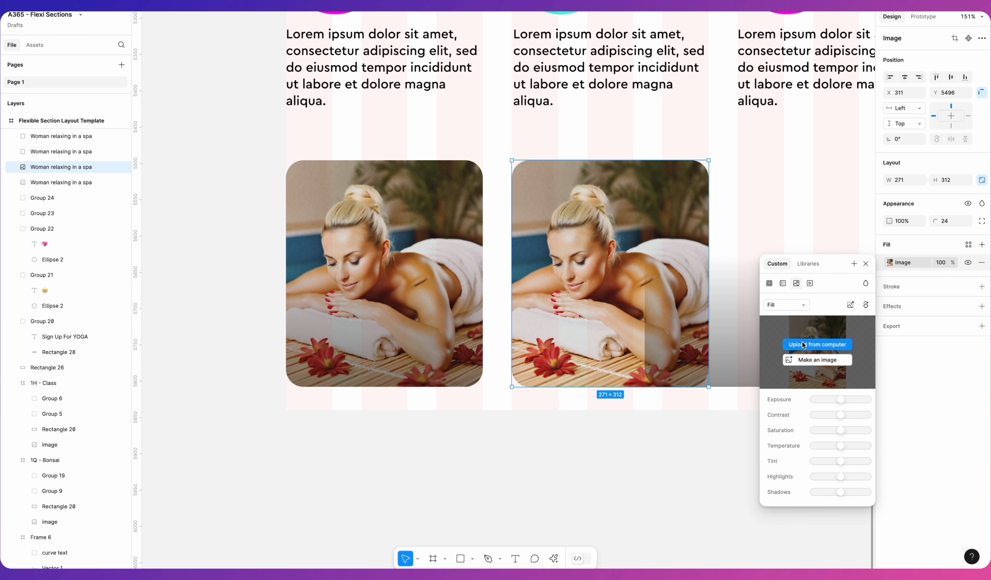
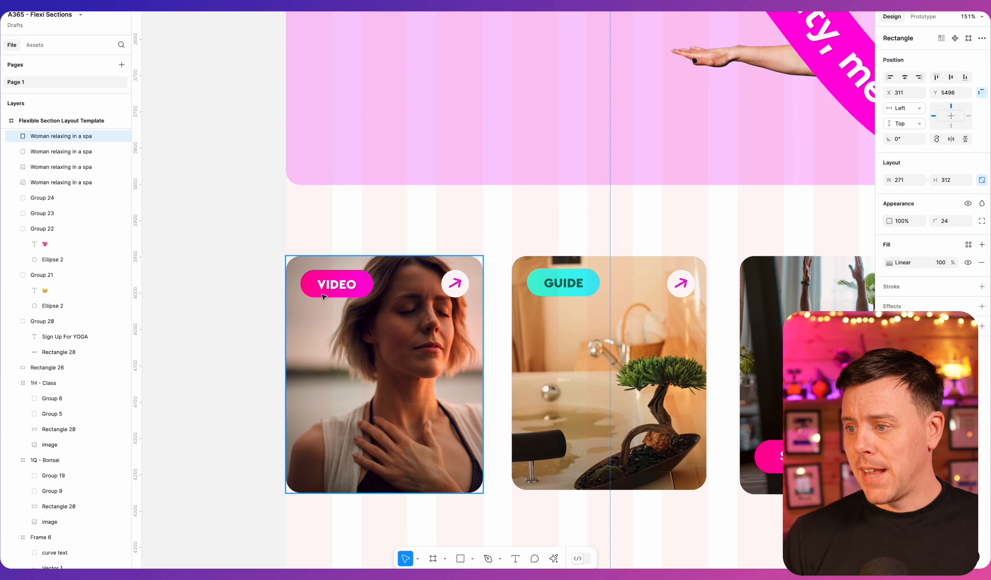
- Draw a rectangle about 111 wide below the VIDEO card, with height 40 and corner radius 20, forming a pill
scroll(476, 284, down, 10)
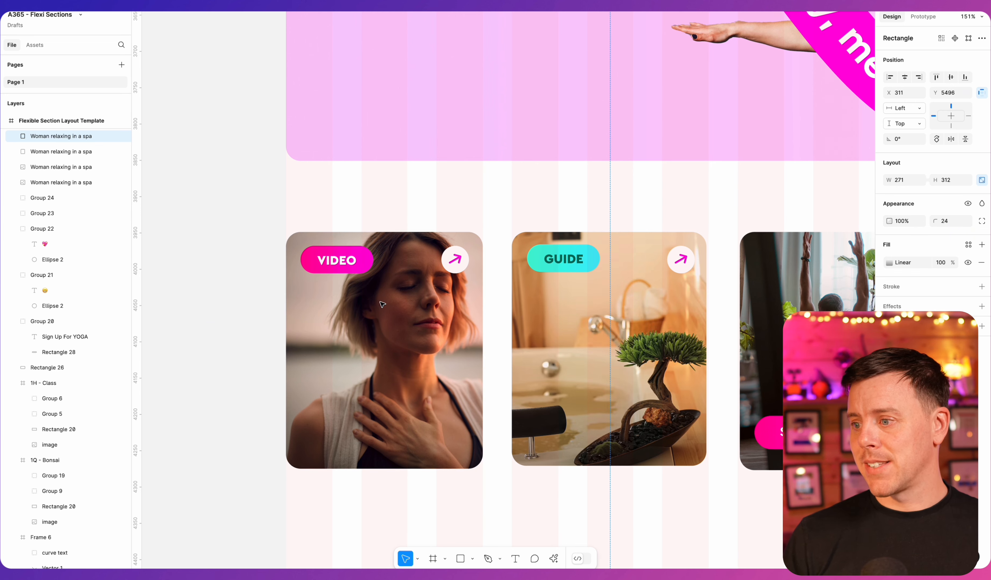
scroll(382, 310, up, 5)
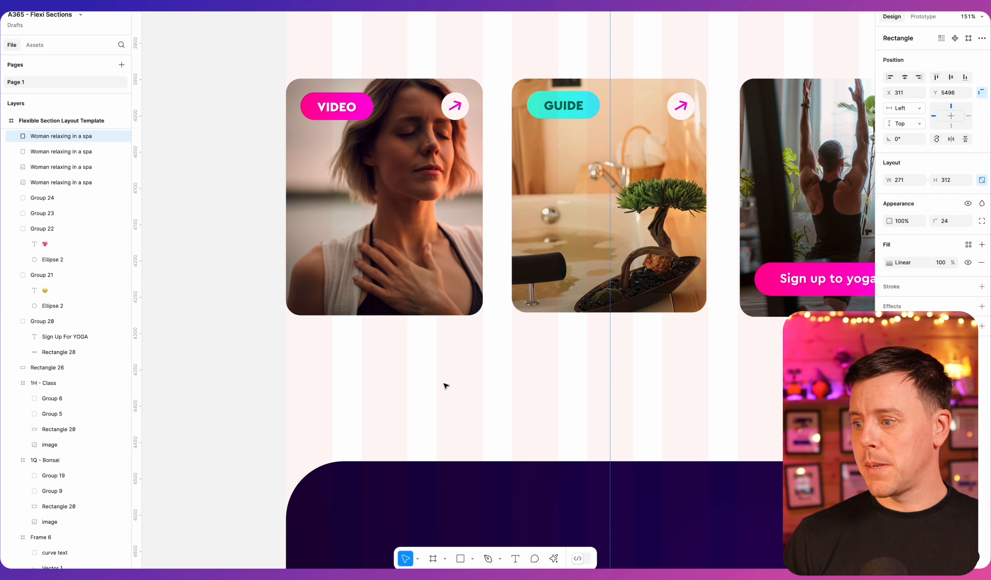
click(460, 558)
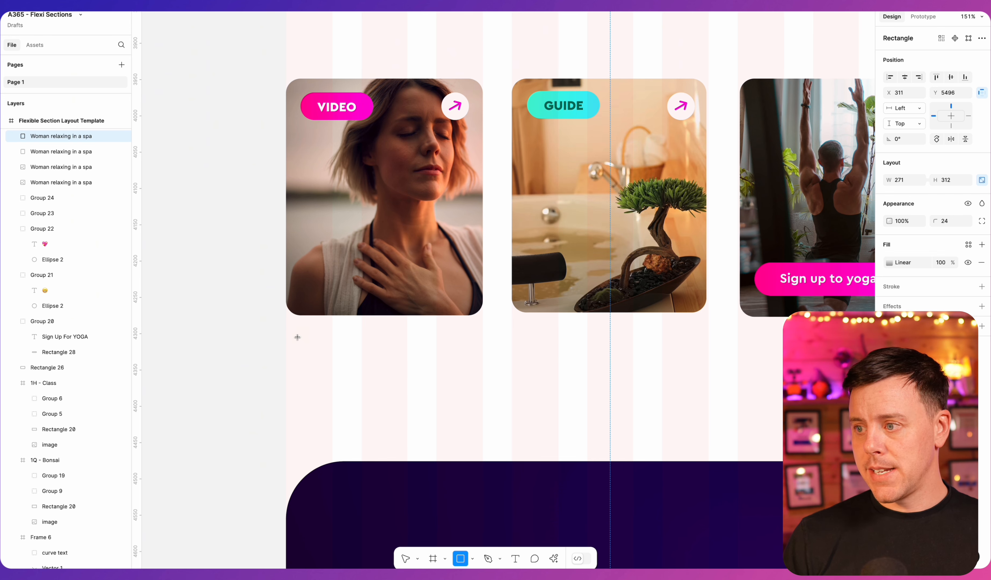
drag(303, 336, 383, 368)
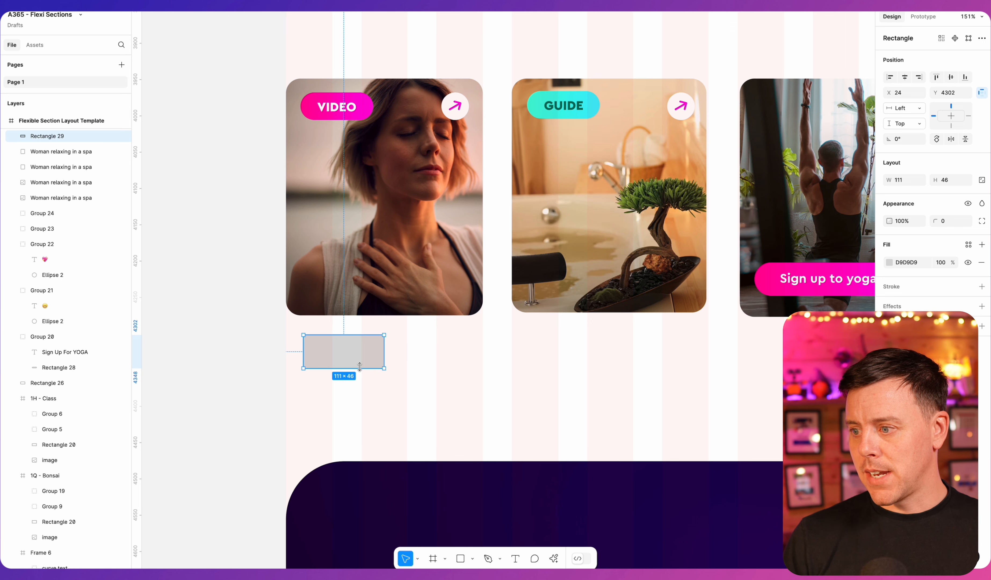
drag(360, 363, 349, 349)
scroll(372, 351, up, 5)
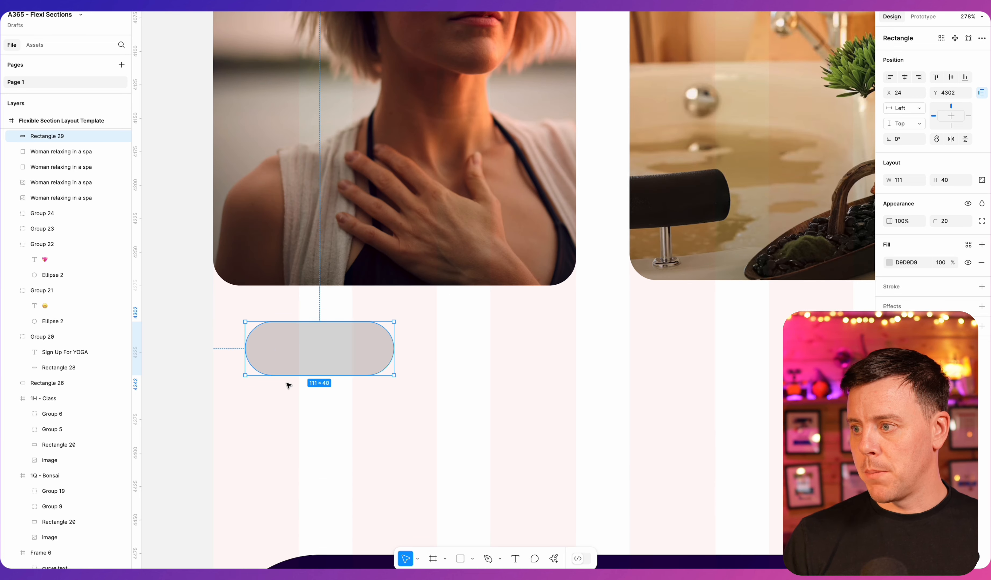
scroll(288, 385, down, 3)
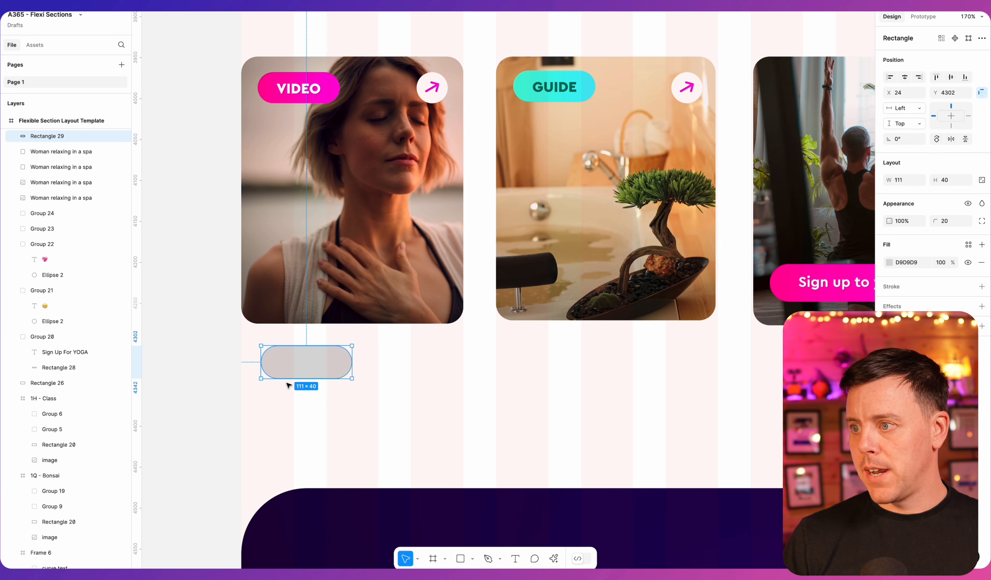
- Change the pill's fill to a linear gradient and rotate it to run horizontally
click(888, 262)
click(783, 283)
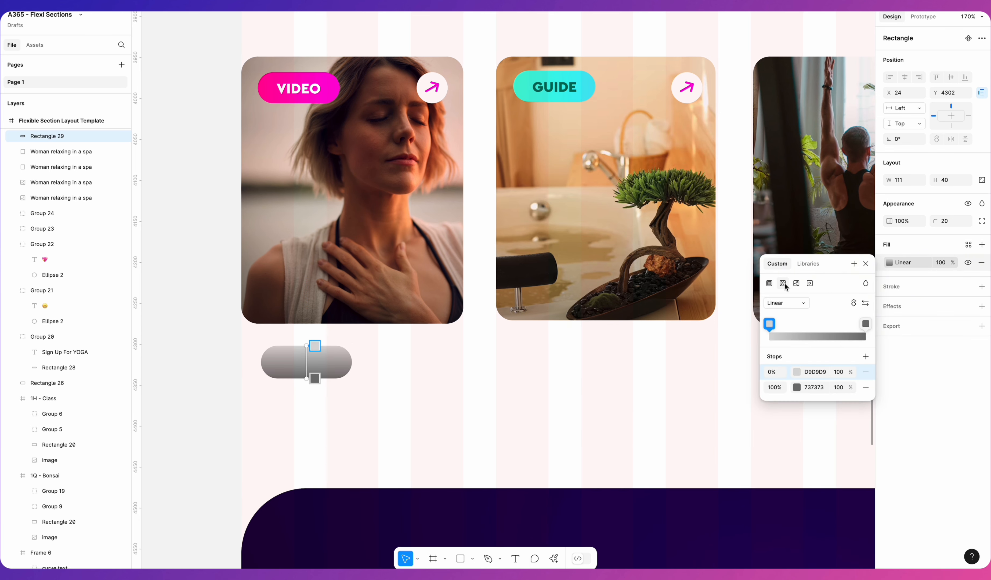
click(853, 304)
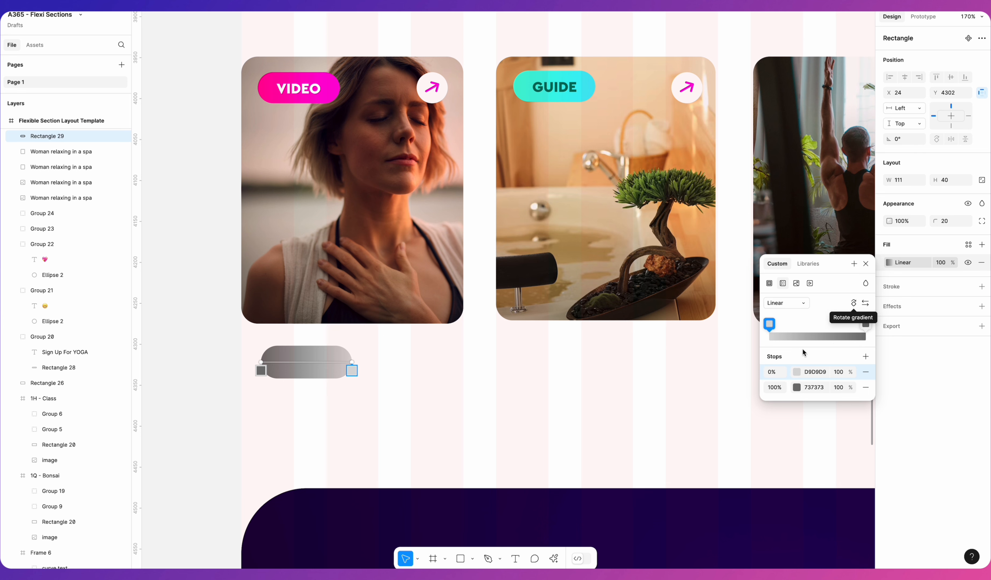
- Set the pill gradient's 100% stop to FF00E1 and its 0% stop to the redder pink FF007B
click(866, 324)
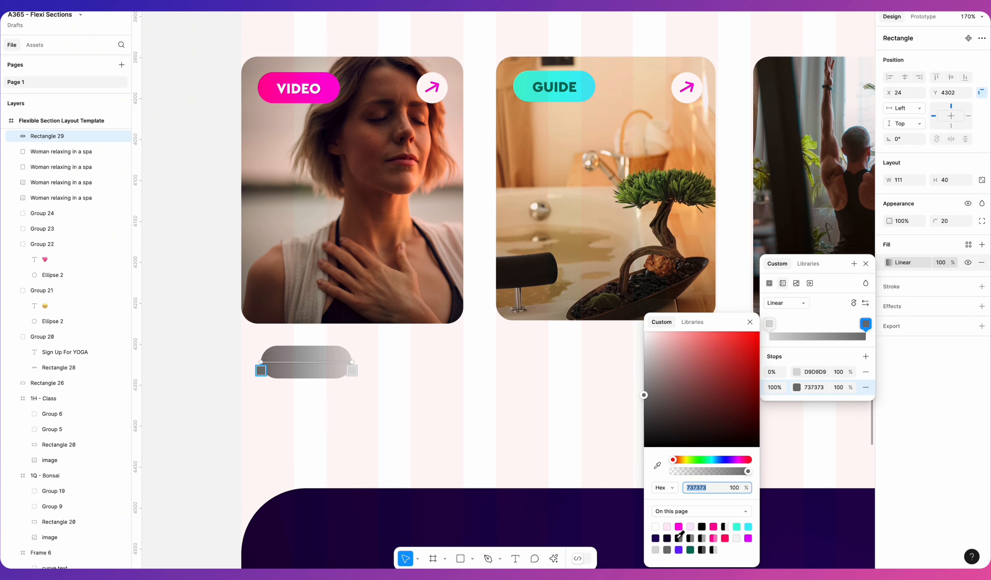
click(678, 528)
click(766, 325)
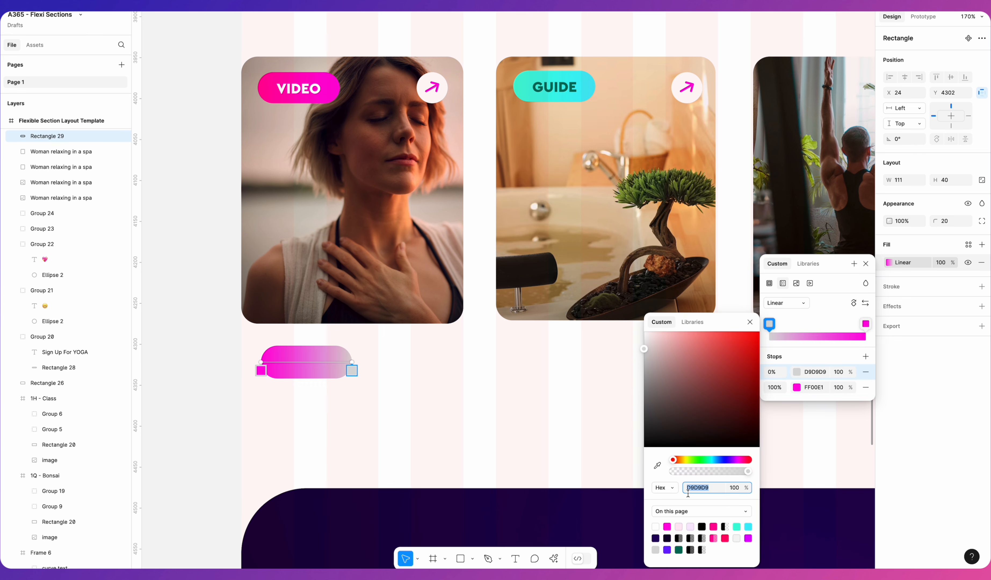
click(668, 526)
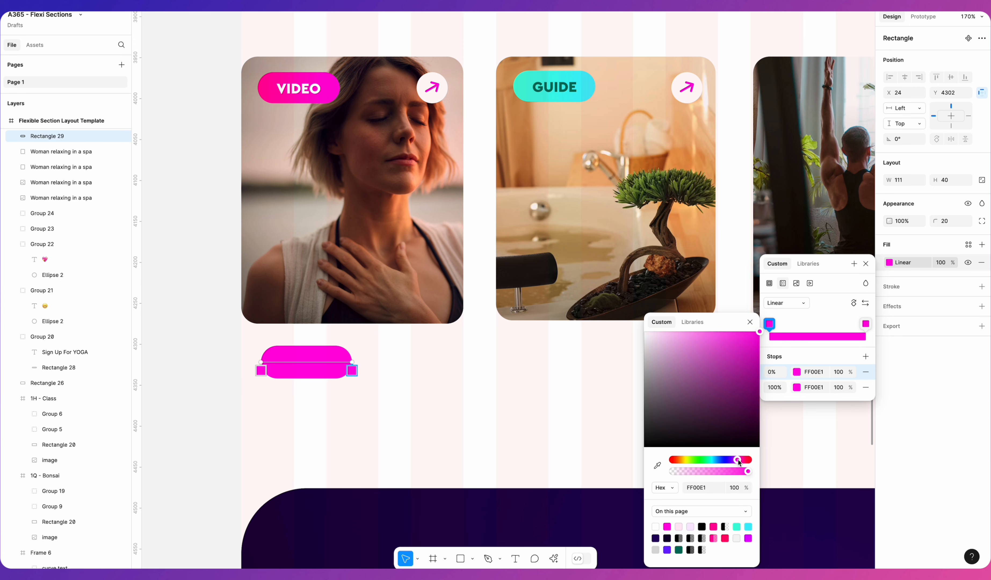
drag(740, 461, 742, 460)
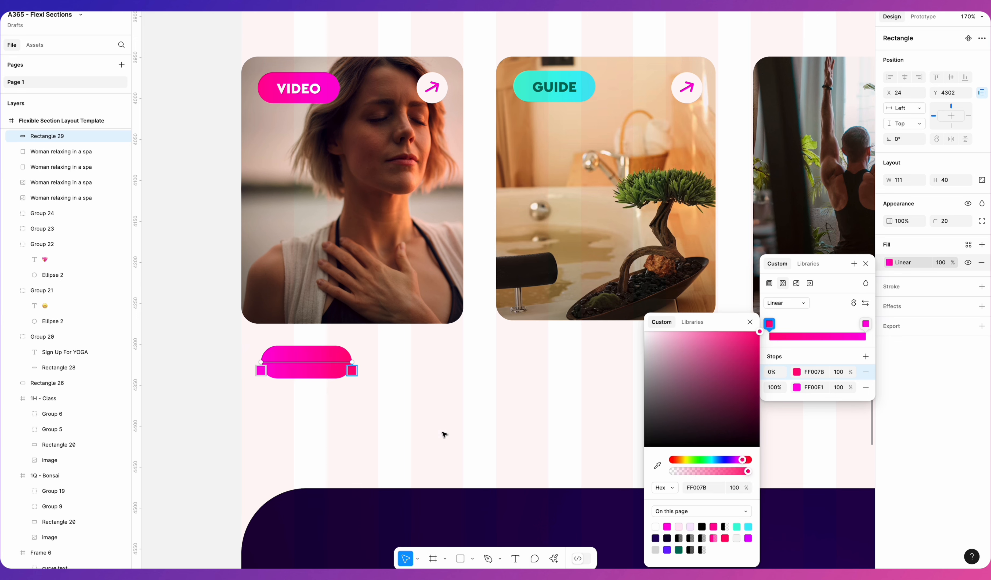
key(Escape)
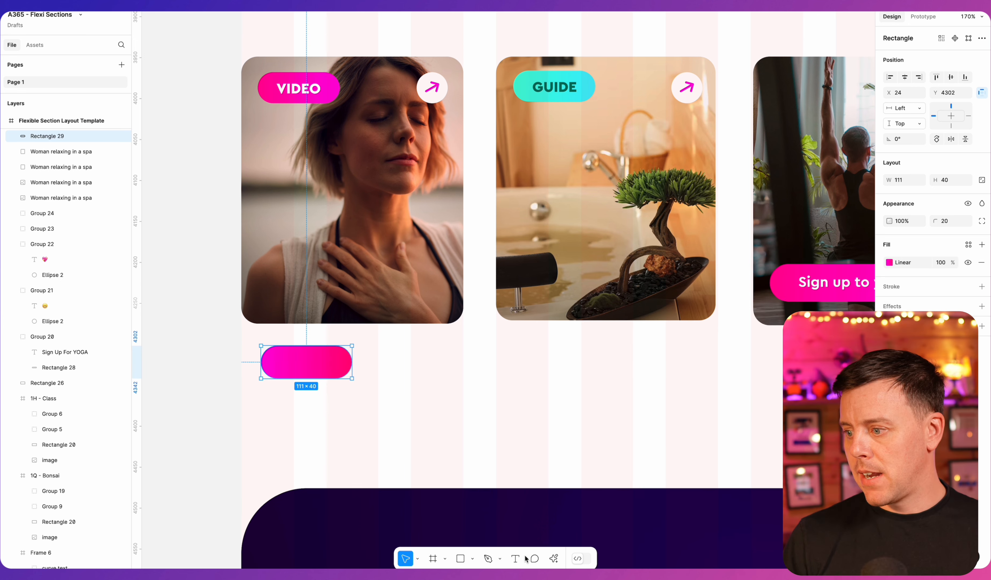
- Add the text VIDEO and center it on the pink pill
key(t)
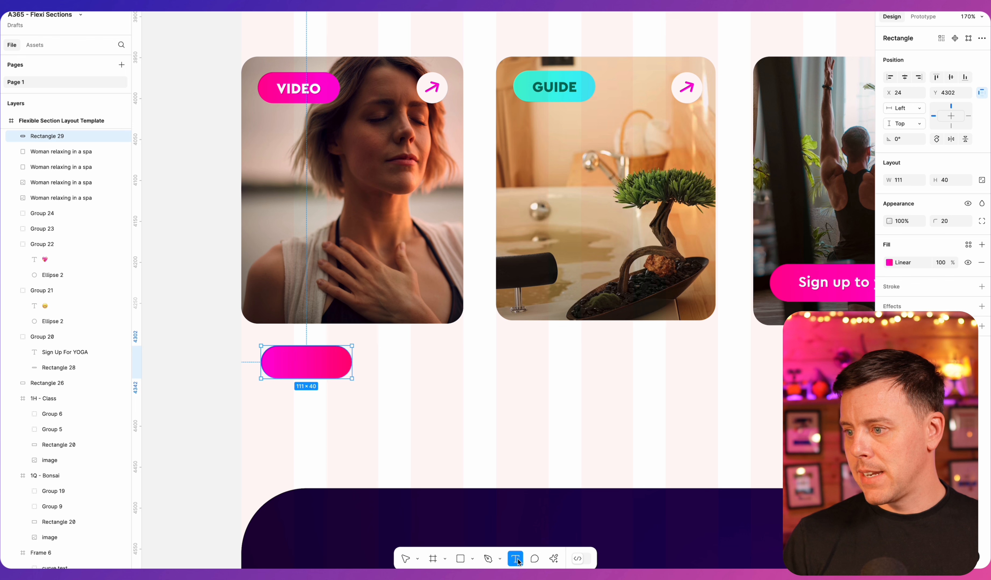
click(307, 364)
text(VIDEO)
key(Escape)
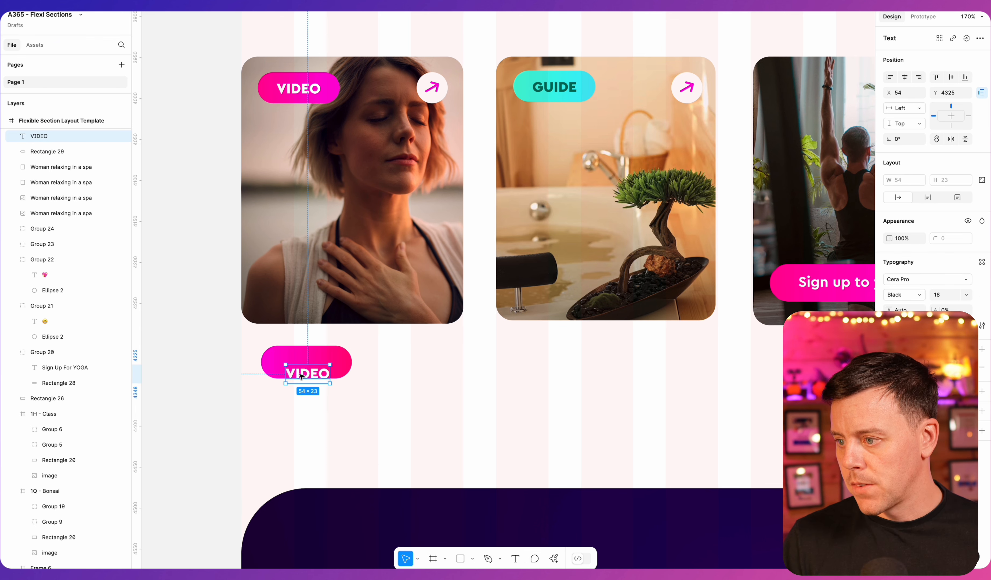
drag(301, 376, 299, 366)
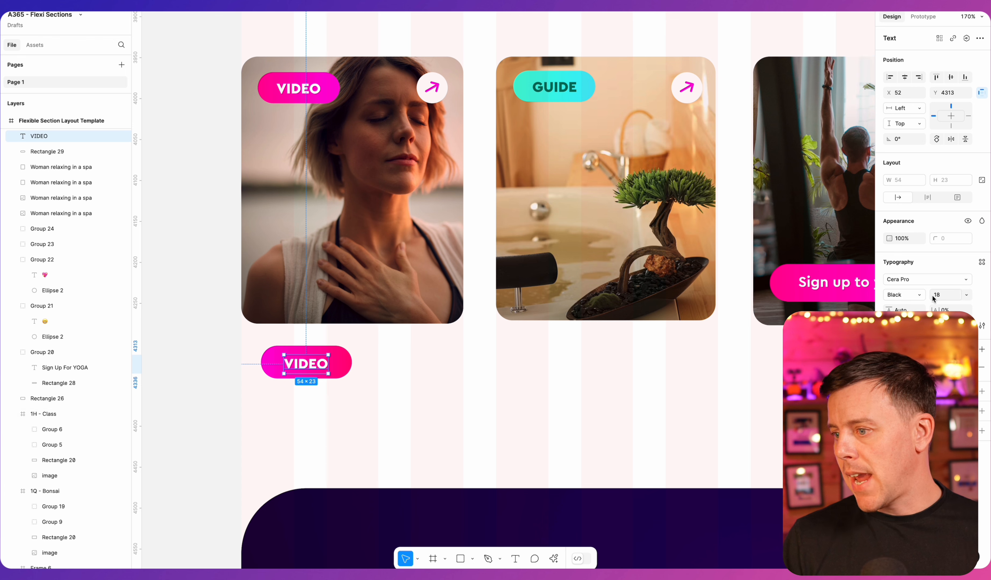
click(318, 458)
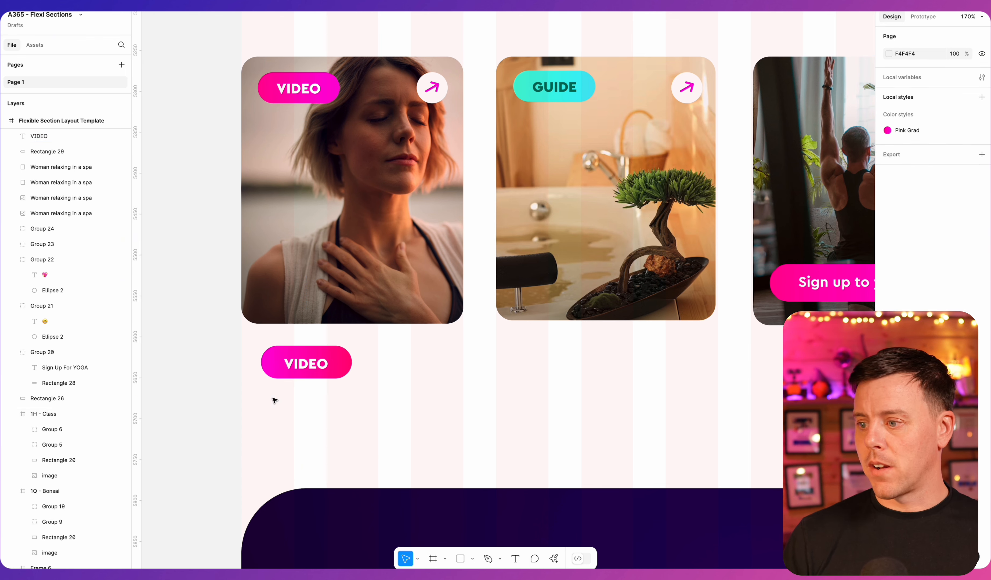
- Group the VIDEO text with the pink pill behind it
click(304, 367)
shift+click(347, 362)
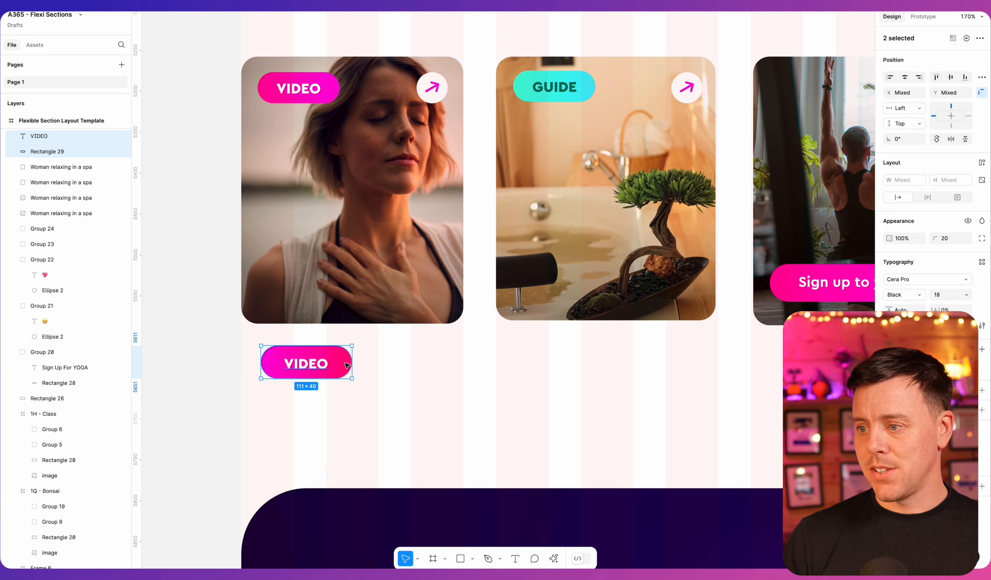
click(305, 390)
click(312, 365)
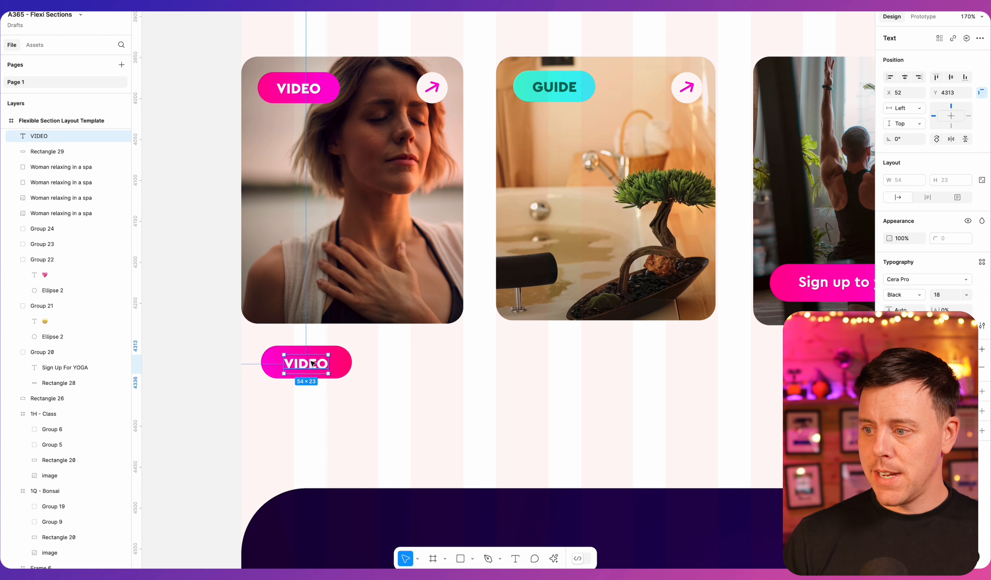
shift+click(344, 362)
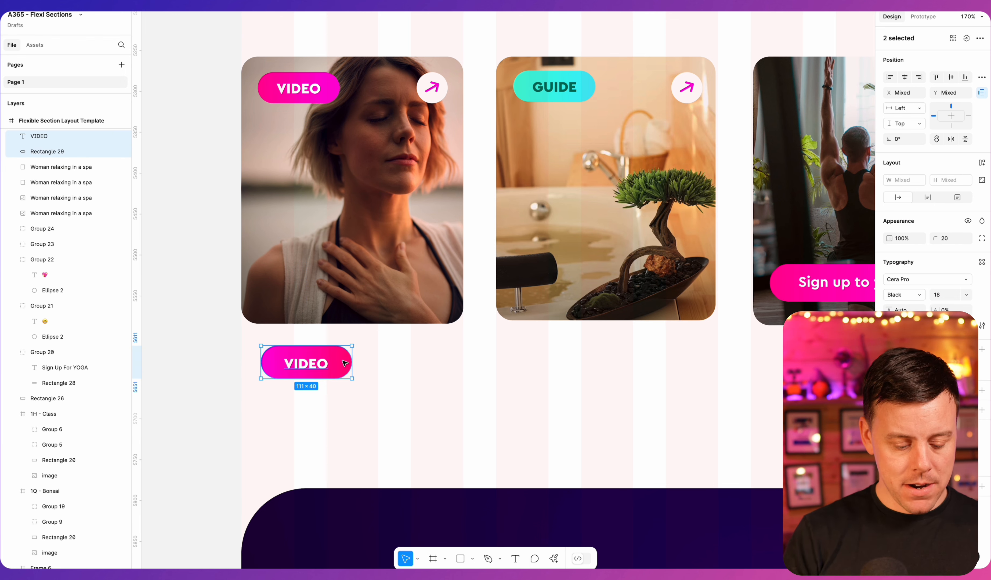
key(ctrl+g)
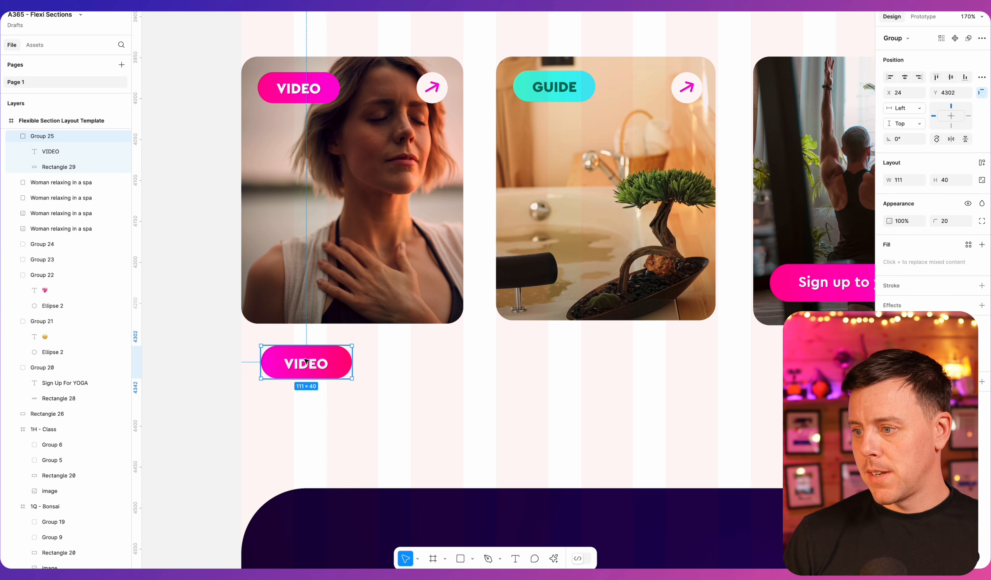
- Duplicate the VIDEO pill group directly below the original and change the copy's label to GUIDE
drag(305, 361, 306, 413)
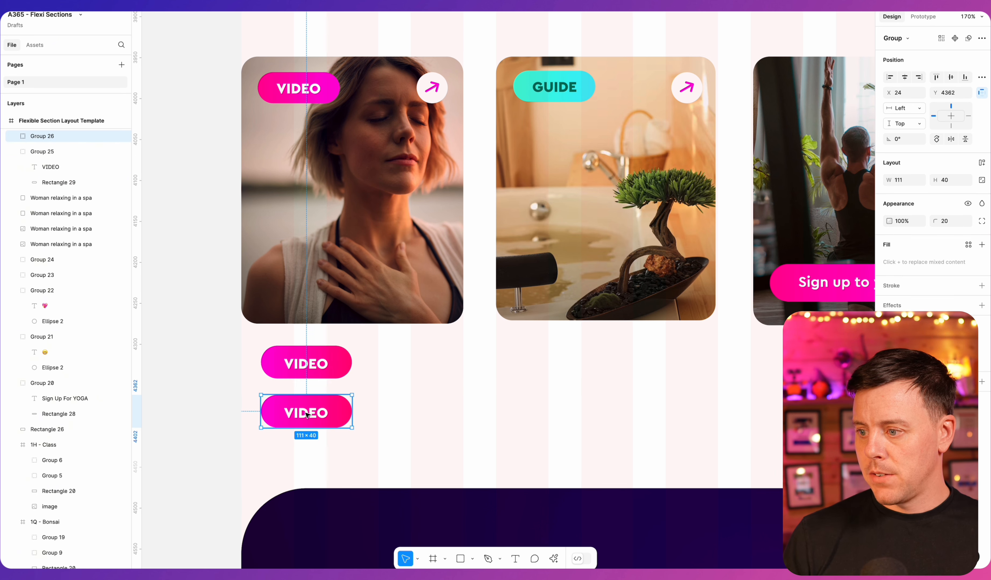
double_click(307, 414)
double_click(306, 413)
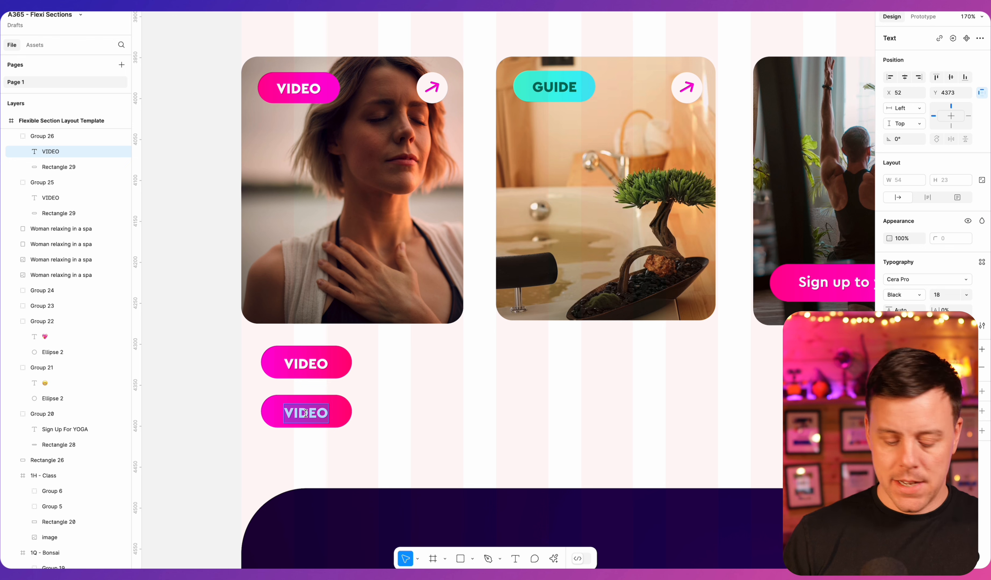
text(GUIDE)
- Set the GUIDE pill's gradient to 3FFCD9 at the 0% stop and 3FE9FC at the 100% stop
click(344, 417)
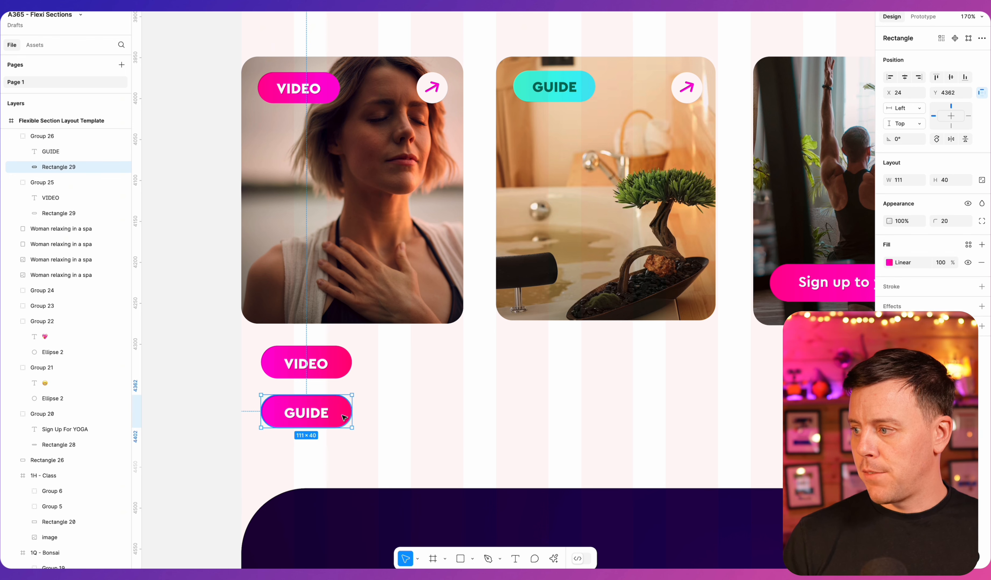
click(889, 262)
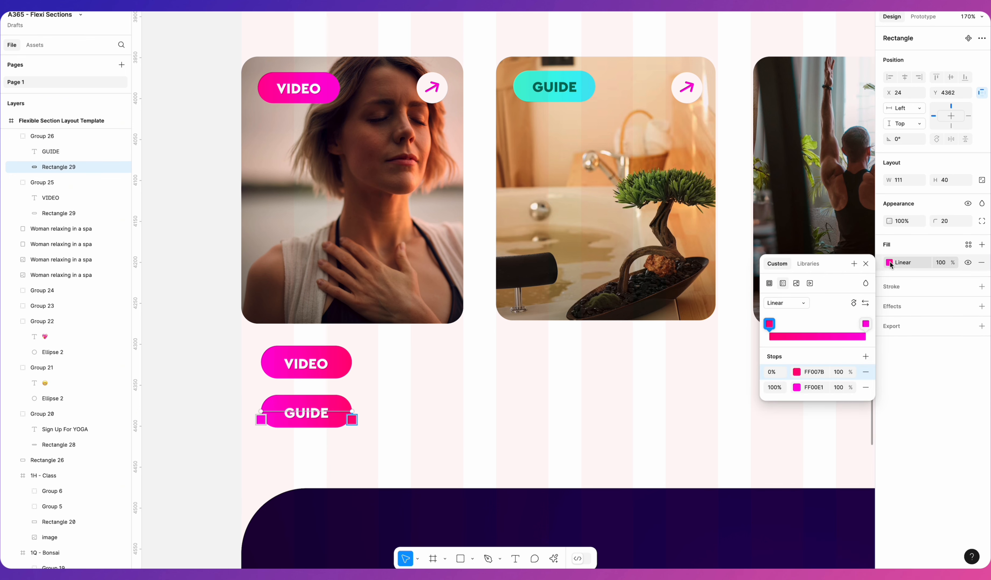
click(796, 372)
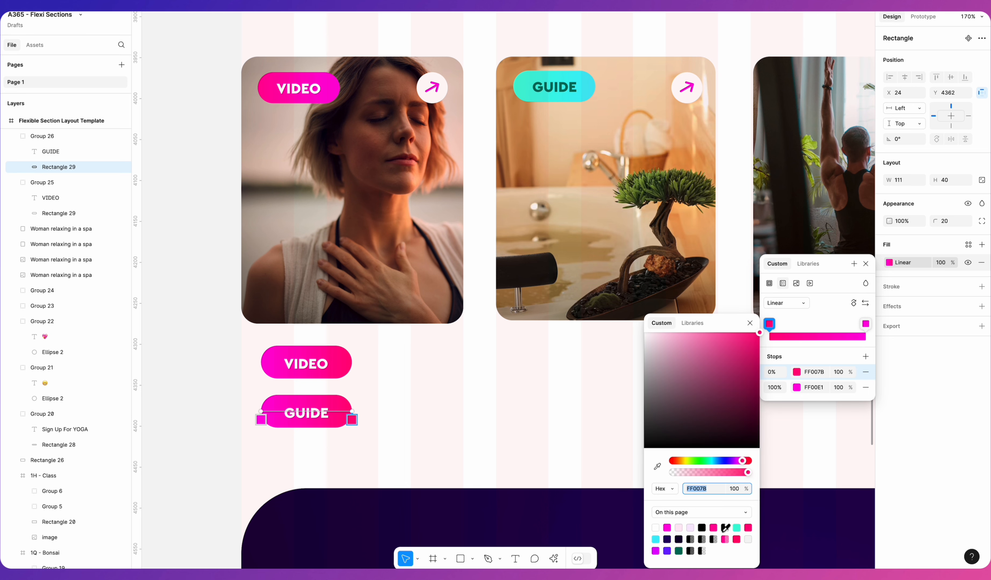
click(736, 528)
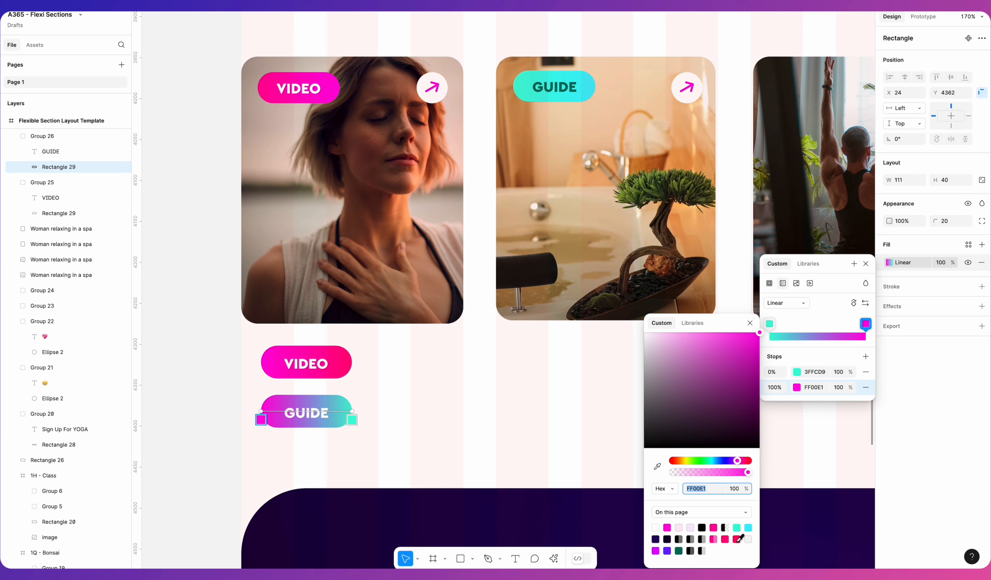
click(736, 527)
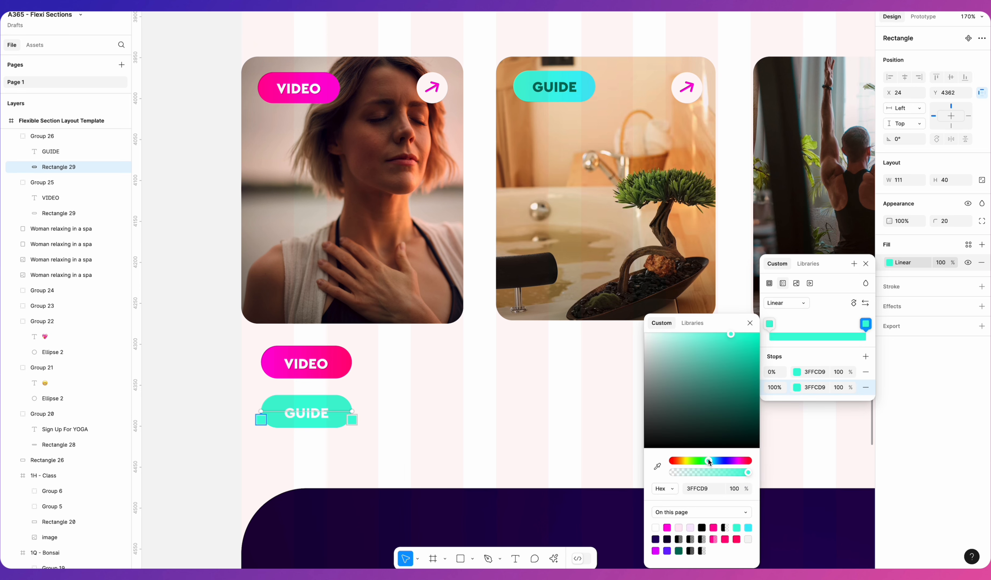
drag(711, 461, 712, 460)
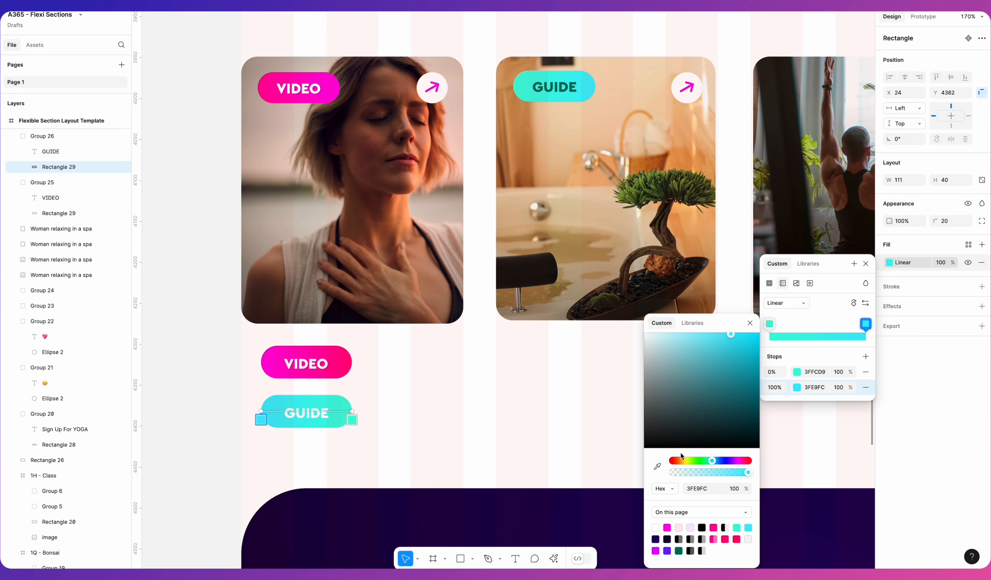
click(297, 457)
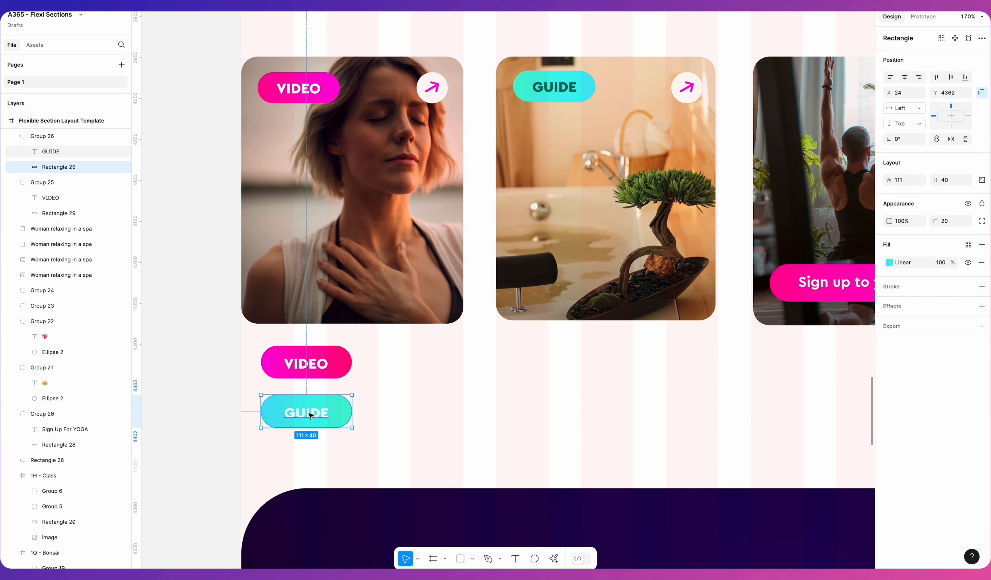
- Recolour the GUIDE text on the turquoise pill with the 3FFCD9 page colour, darkened to a deep green shade
key(Escape)
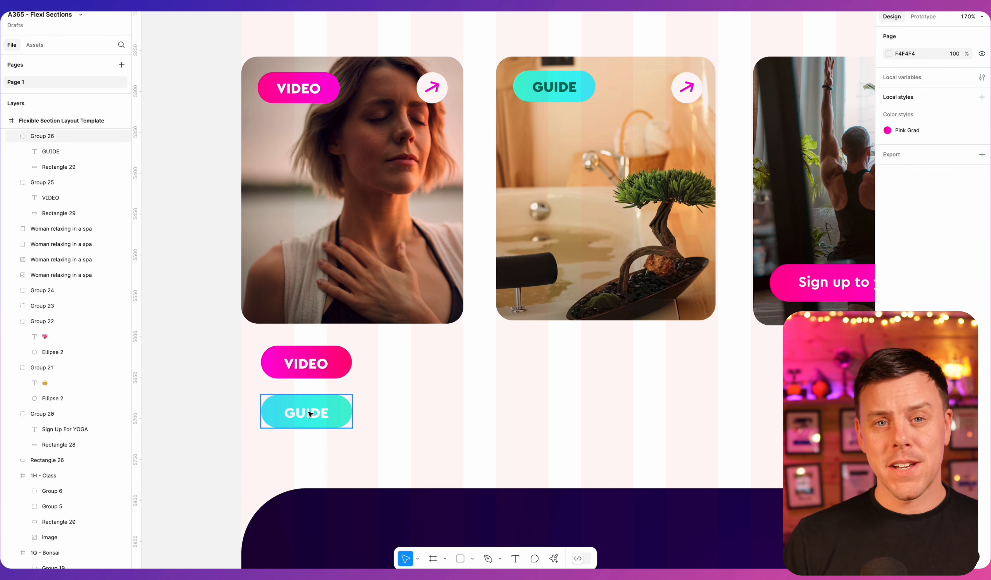
click(310, 414)
click(310, 414)
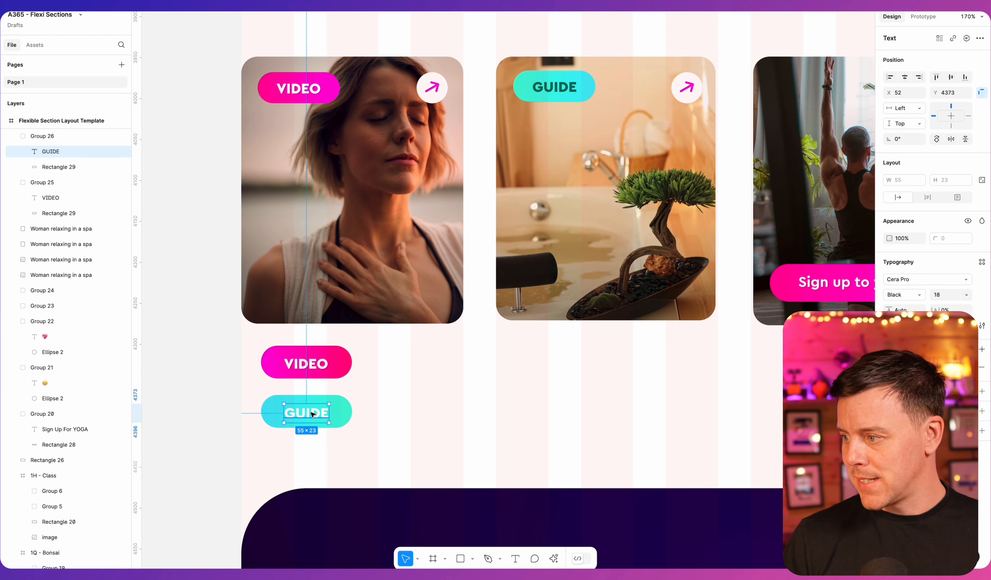
click(888, 367)
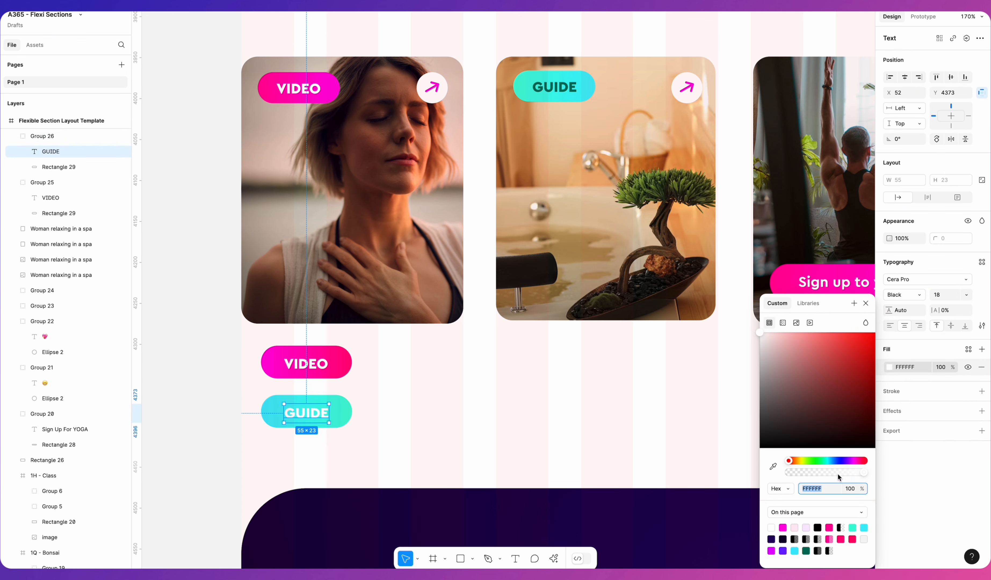
click(853, 527)
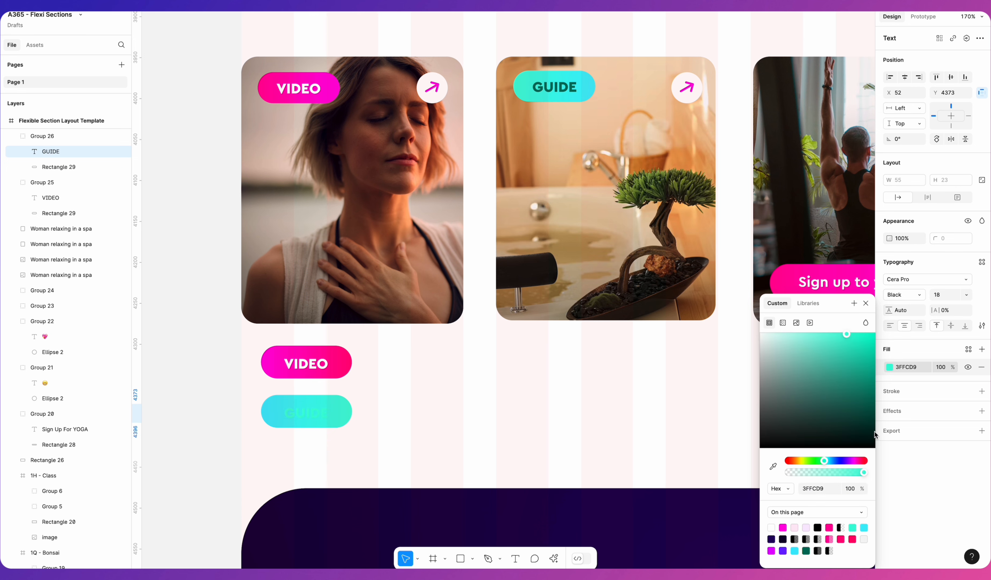
drag(847, 336, 875, 396)
click(594, 435)
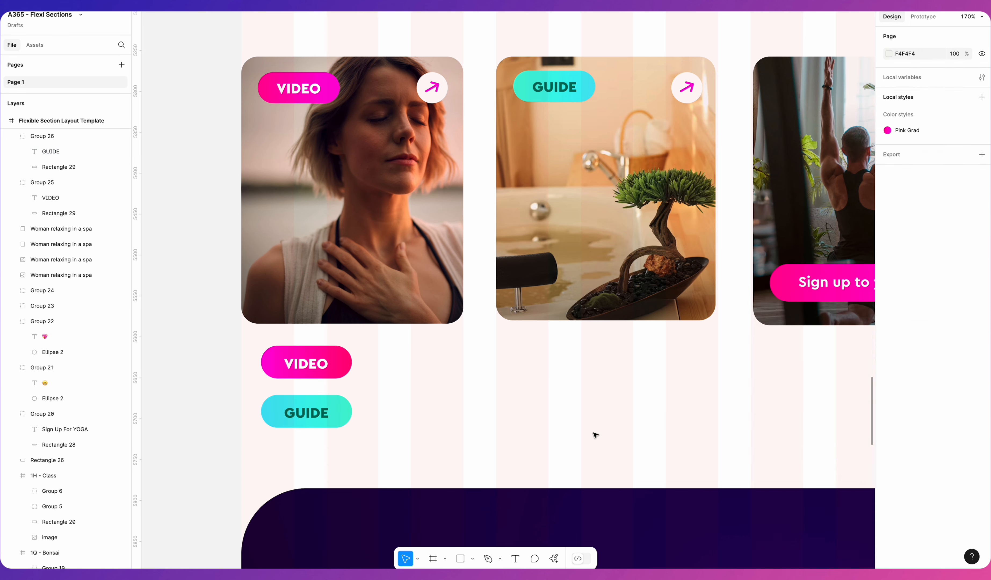
- Draw a 43 × 43 circle beneath the woman card, level with the VIDEO pill and below the card's arrow badge
click(330, 415)
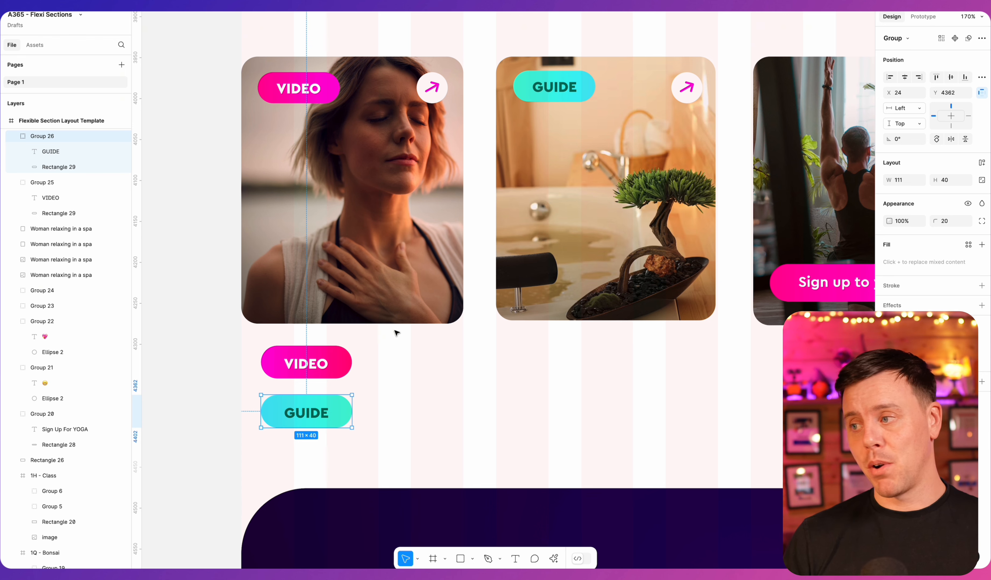
click(394, 317)
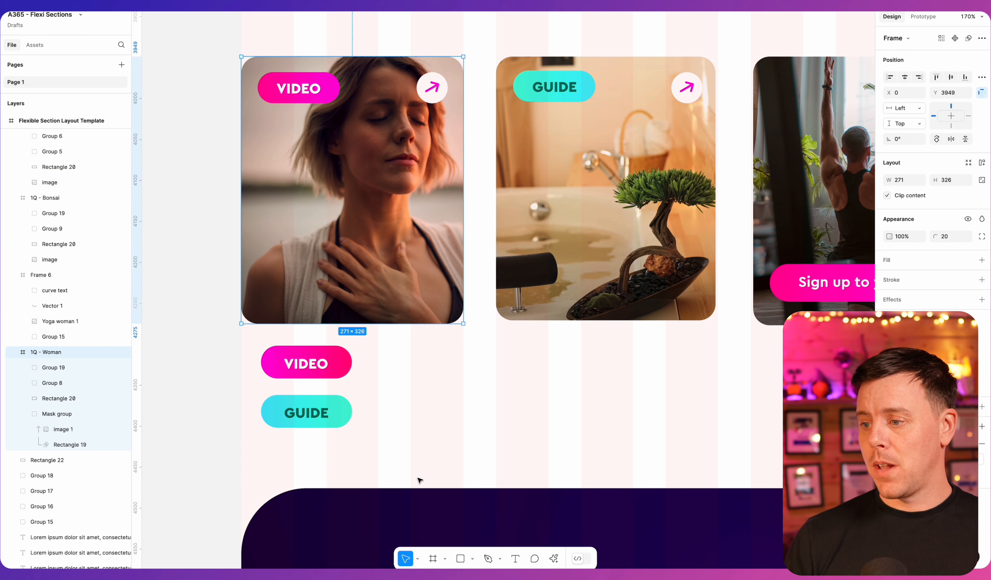
click(472, 560)
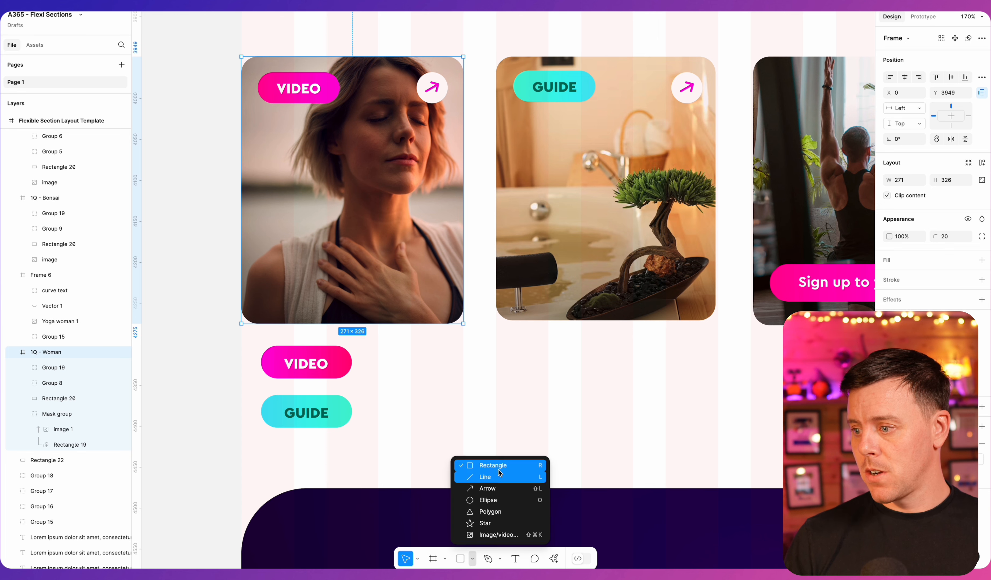
click(495, 500)
mouse_move(410, 341)
mouse_down()
mouse_move(446, 375)
mouse_move(435, 364)
mouse_up()
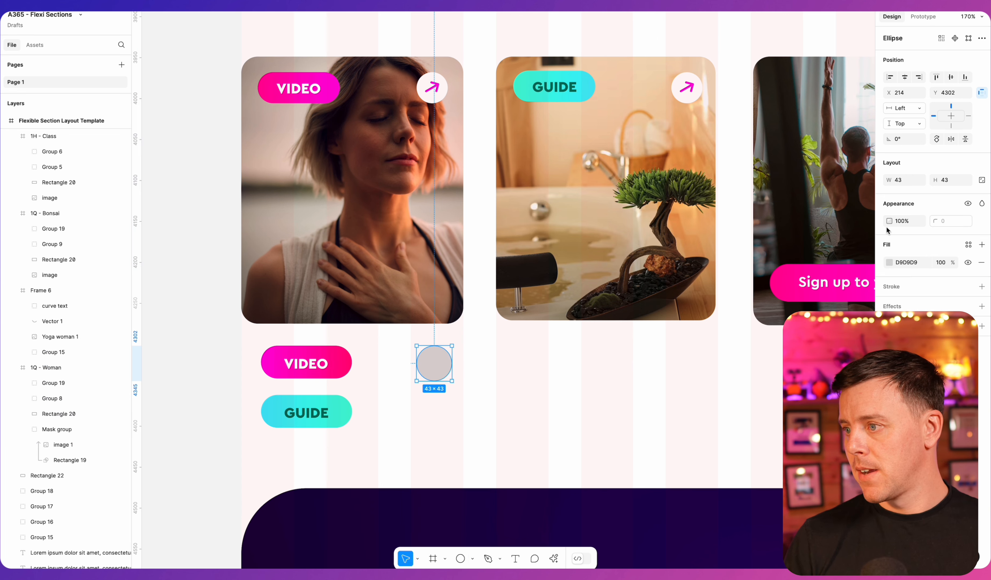
- Fill the new circle with white FFFFFF and add a drop shadow effect to it
click(888, 263)
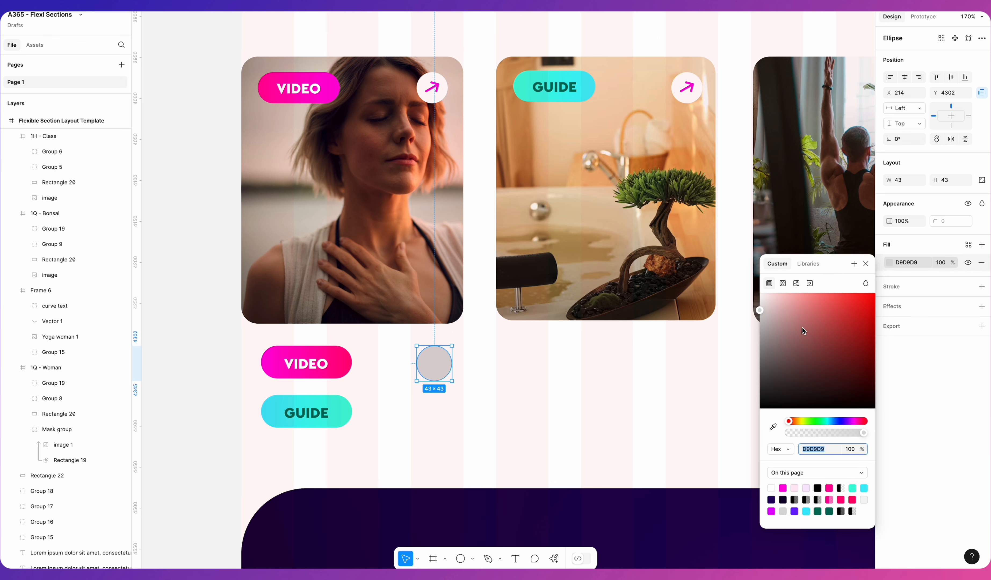
drag(803, 330, 758, 292)
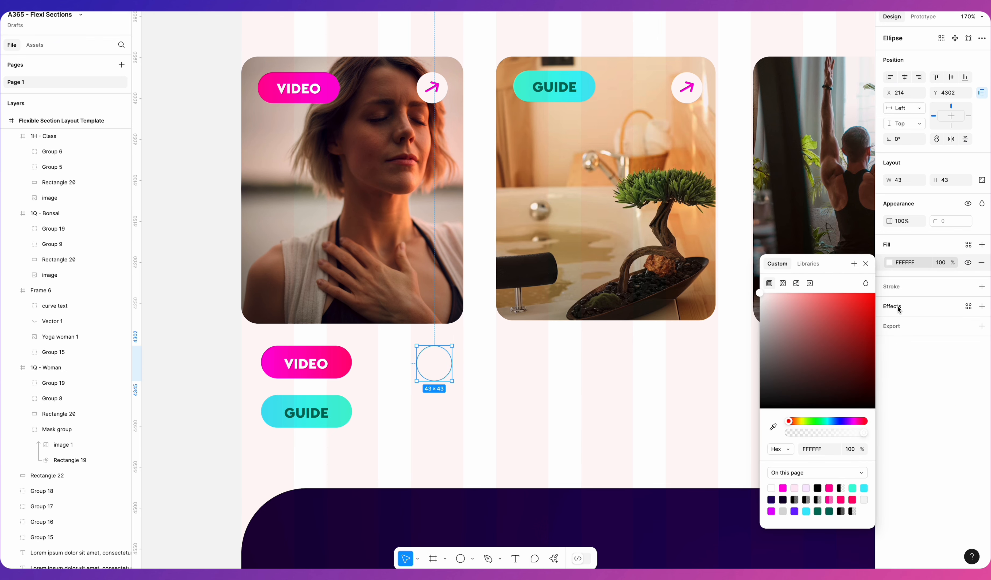
click(898, 307)
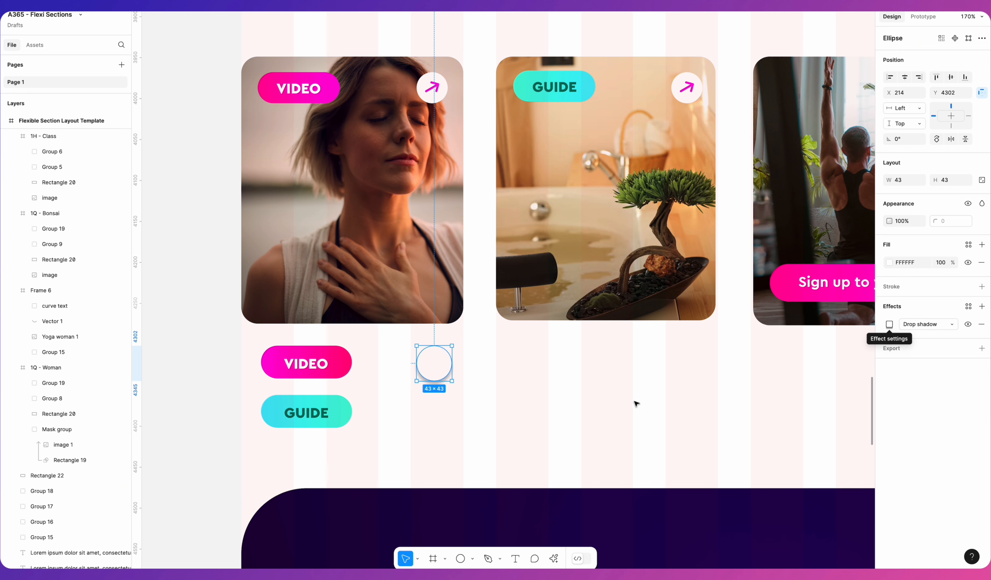
click(512, 402)
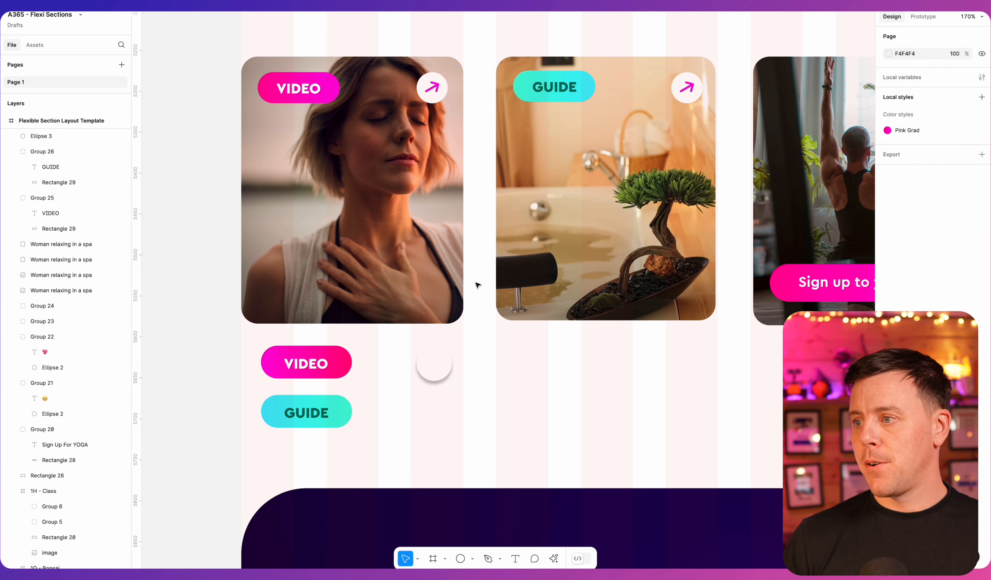
- Copy the pink arrow icon from the woman card's badge and center the copy on the white circle
click(433, 88)
double_click(434, 89)
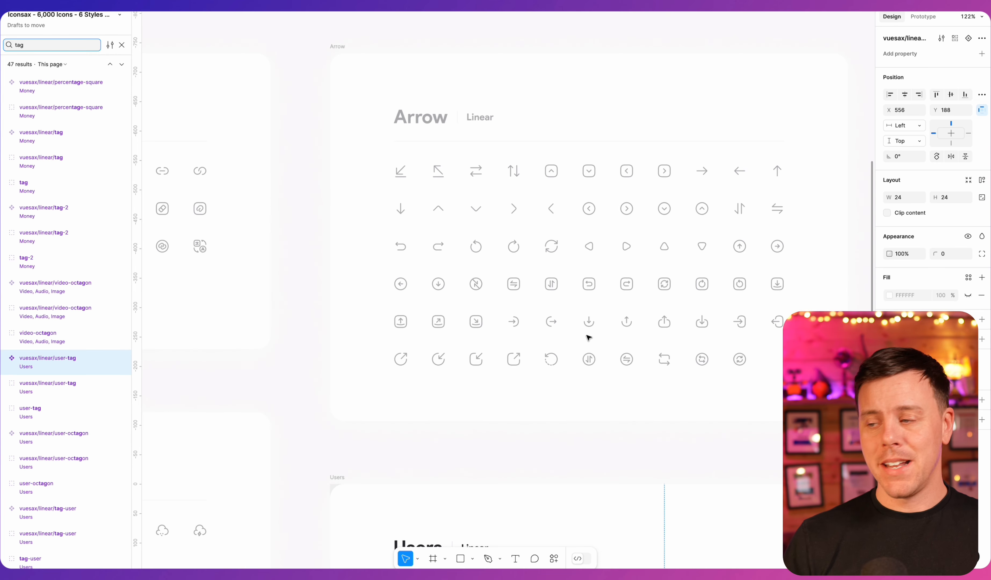
click(589, 282)
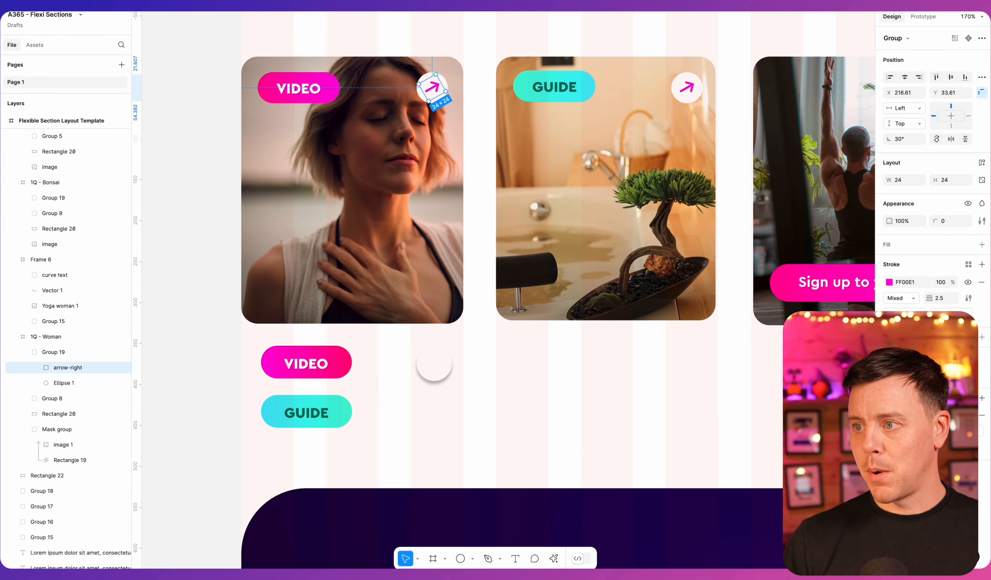
drag(432, 88, 438, 366)
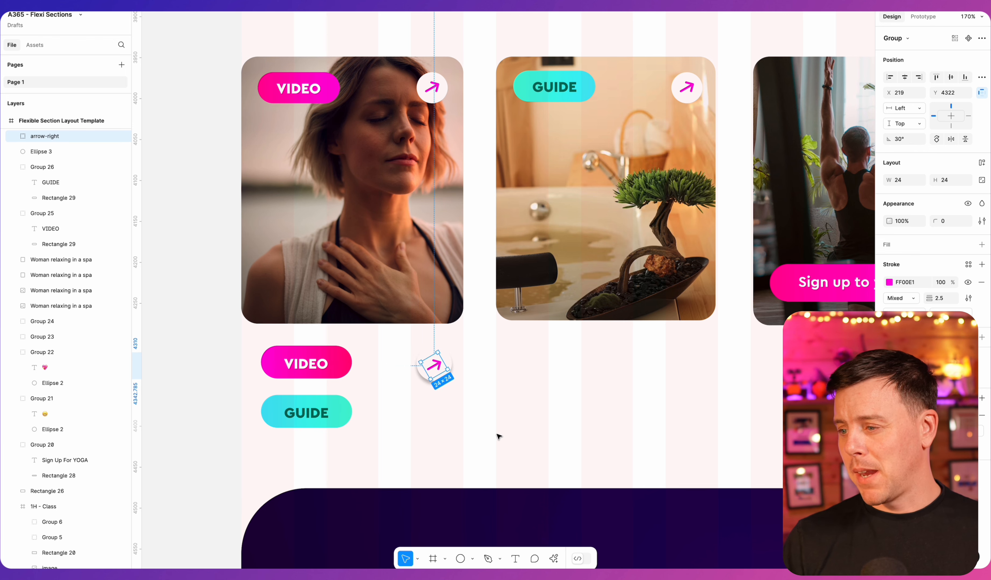
drag(437, 365, 439, 366)
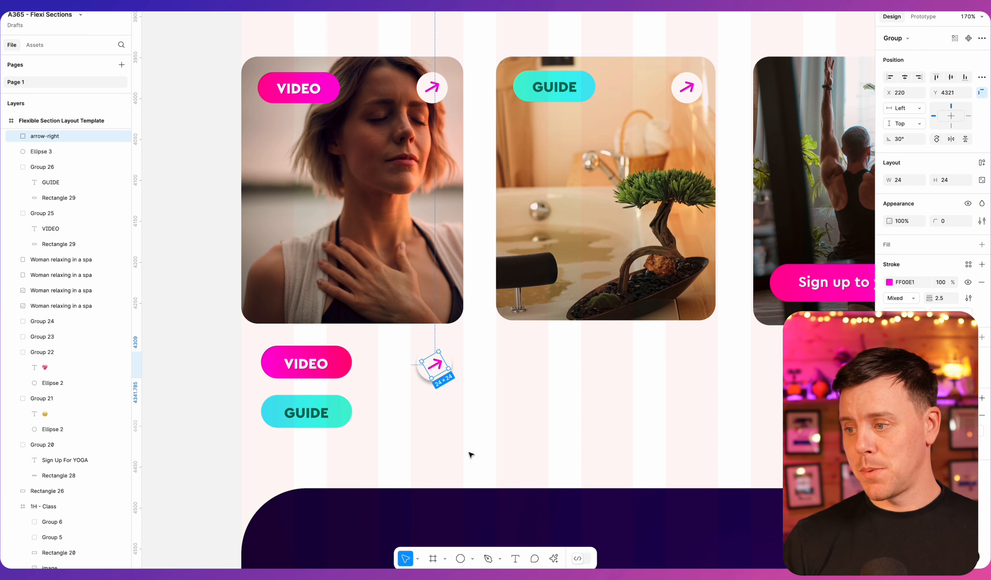
- Group the copied pink arrow with the white circle behind it
scroll(458, 396, up, 3)
click(451, 435)
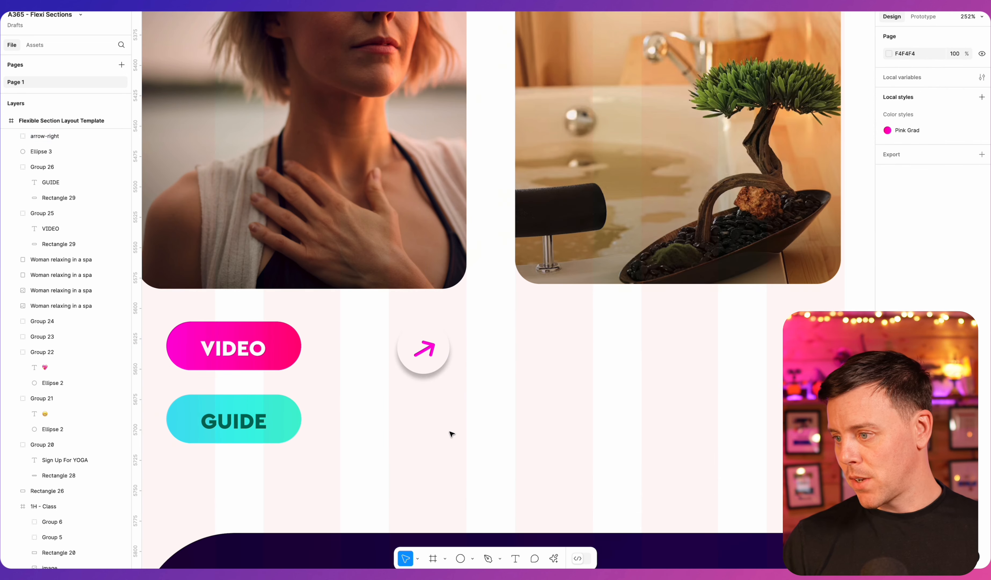
click(423, 348)
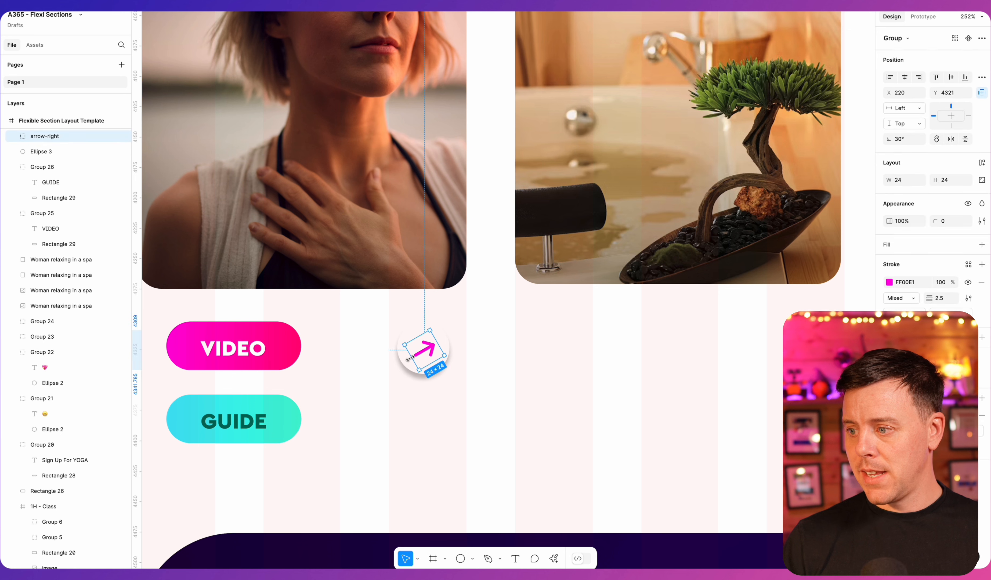
shift+click(402, 363)
key(ctrl+g)
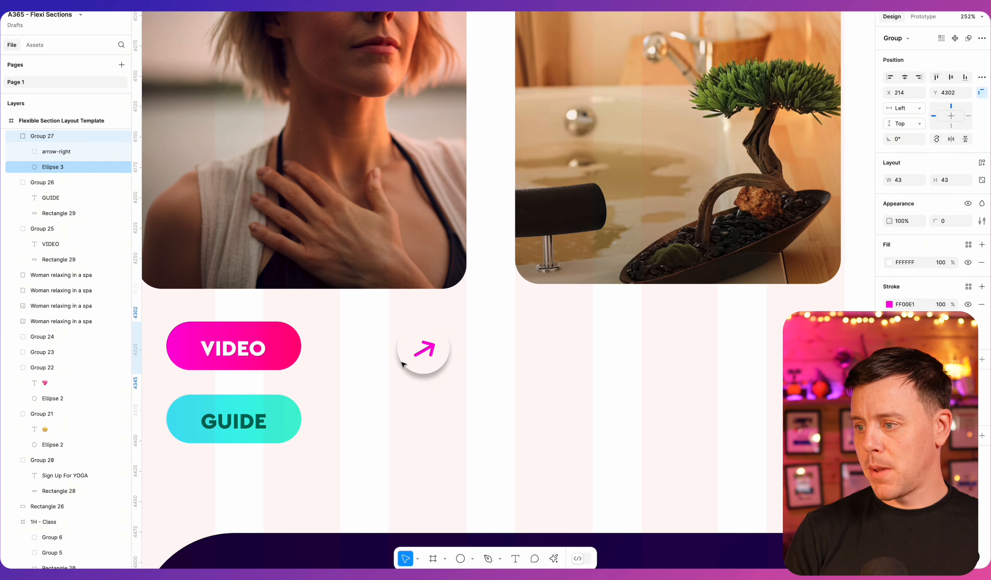
click(410, 358)
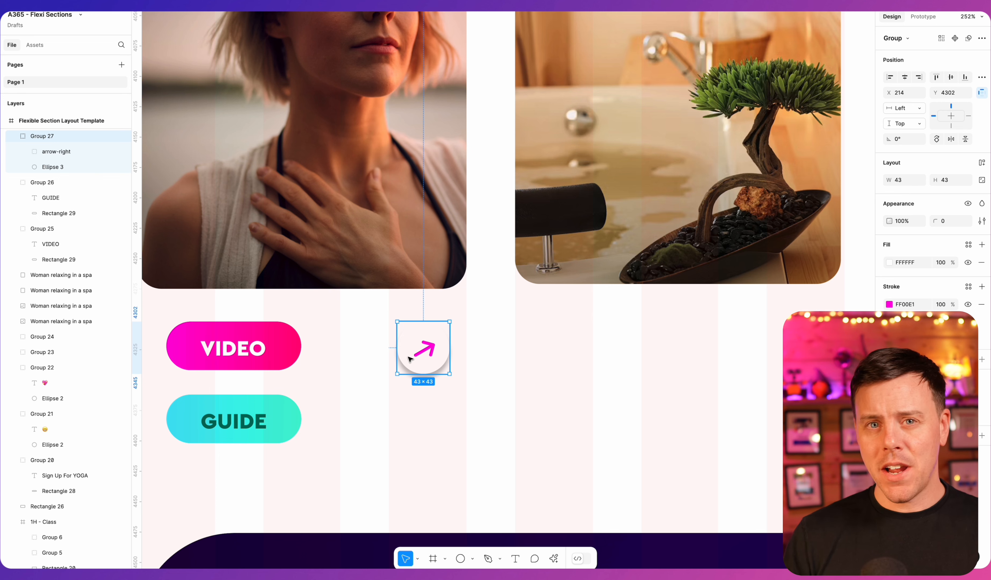
- Duplicate the Sign Up For YOGA button group directly below the original on the dark panel
scroll(410, 358, up, 5)
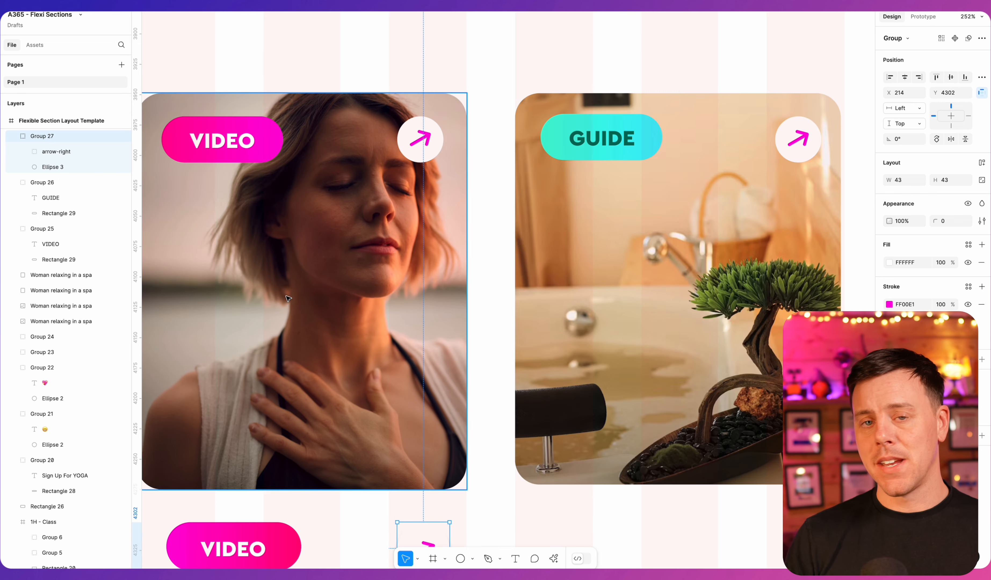
scroll(287, 298, down, 5)
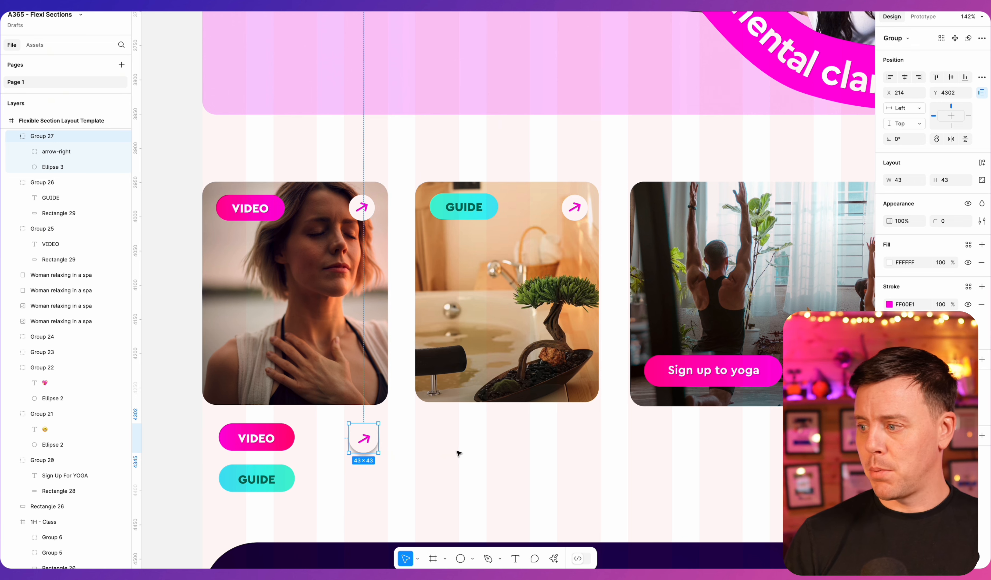
scroll(458, 453, right, 10)
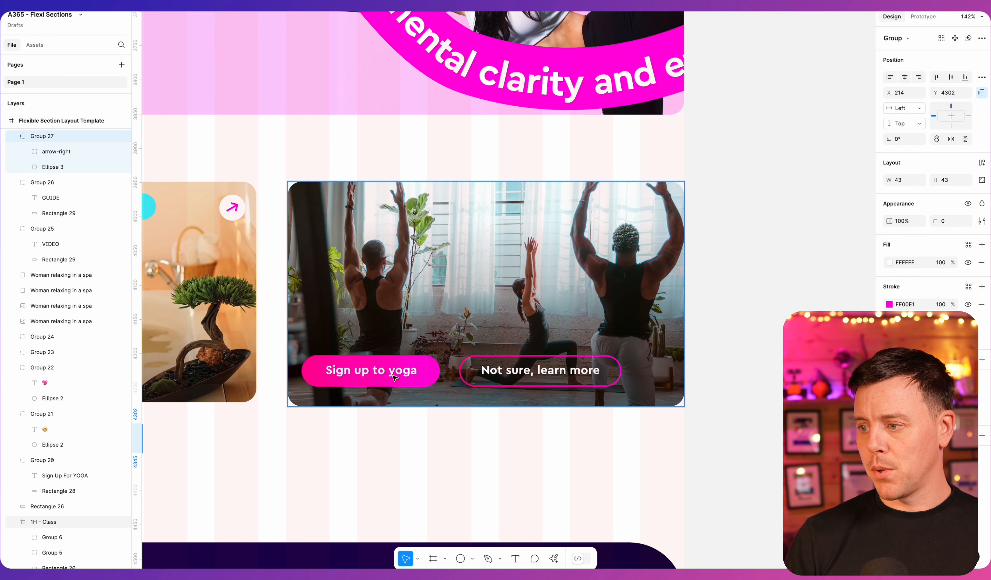
scroll(394, 378, down, 3)
scroll(389, 393, down, 10)
scroll(389, 396, left, 6)
scroll(352, 304, up, 6)
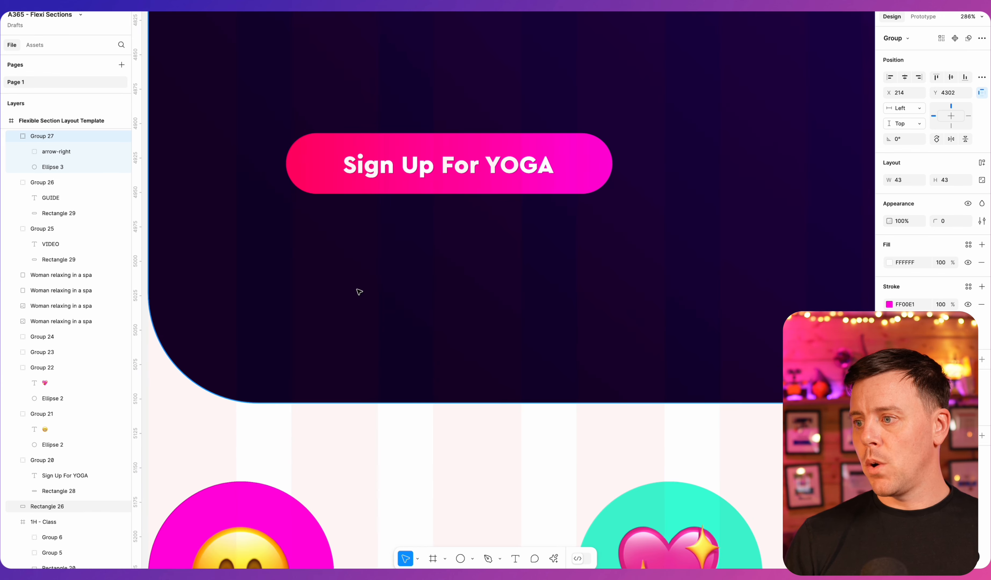
scroll(364, 163, down, 3)
click(361, 167)
drag(361, 167, 366, 235)
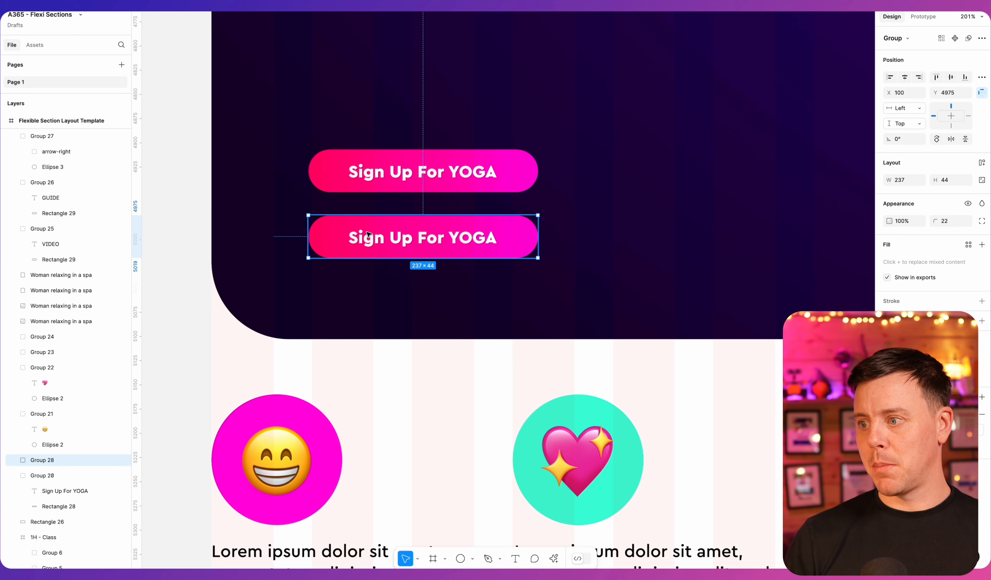
- Add an inside stroke to the lower Sign Up For YOGA button's rectangle and hide its gradient fill
double_click(330, 241)
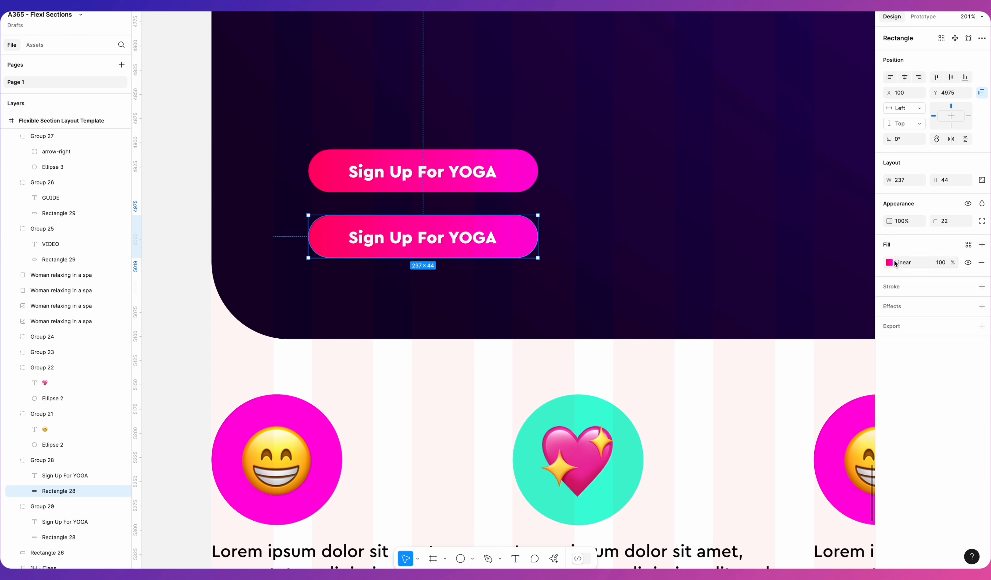
click(893, 287)
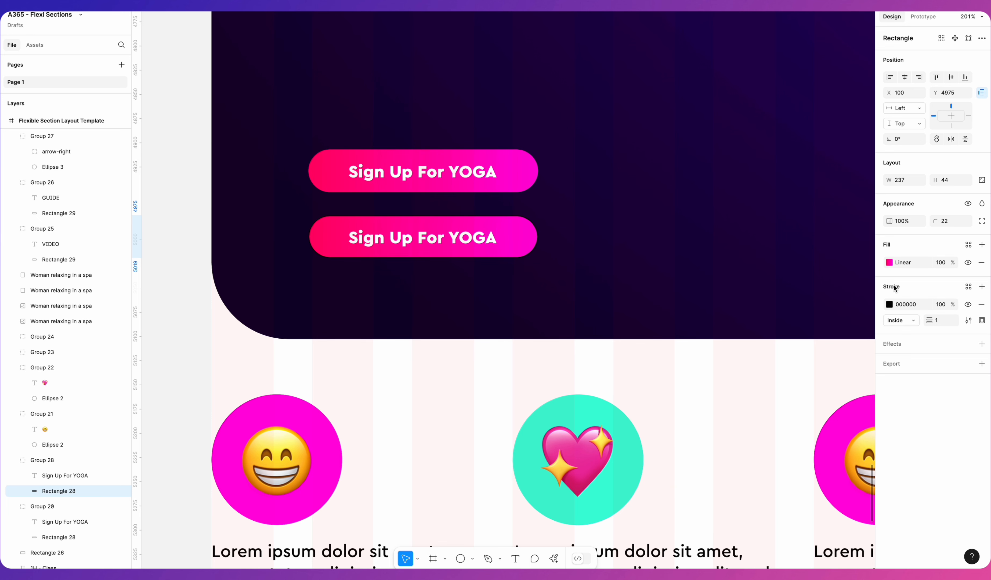
click(969, 262)
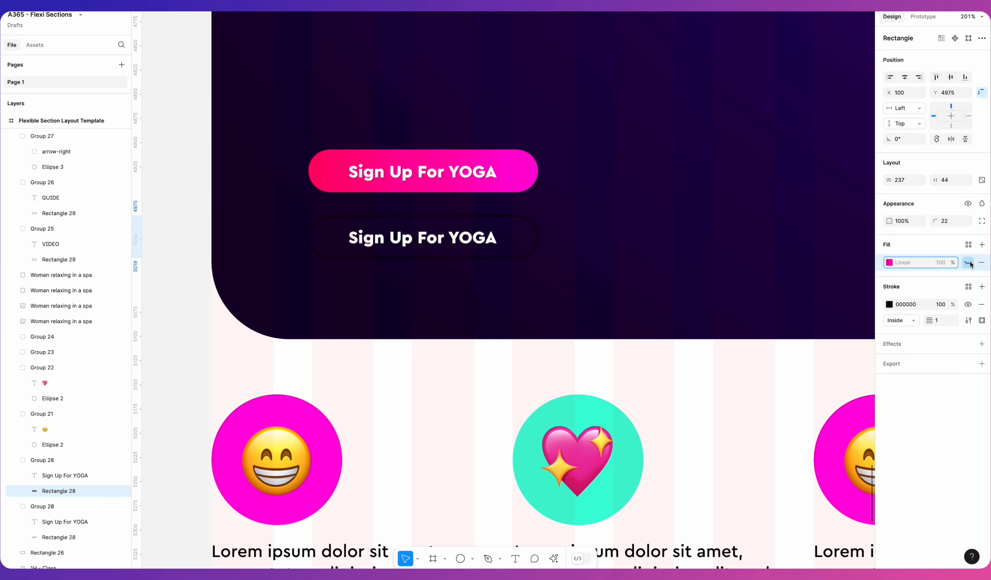
- Set the lower button's outline to pink FF00E1 with a stroke weight of 2
click(891, 305)
click(782, 527)
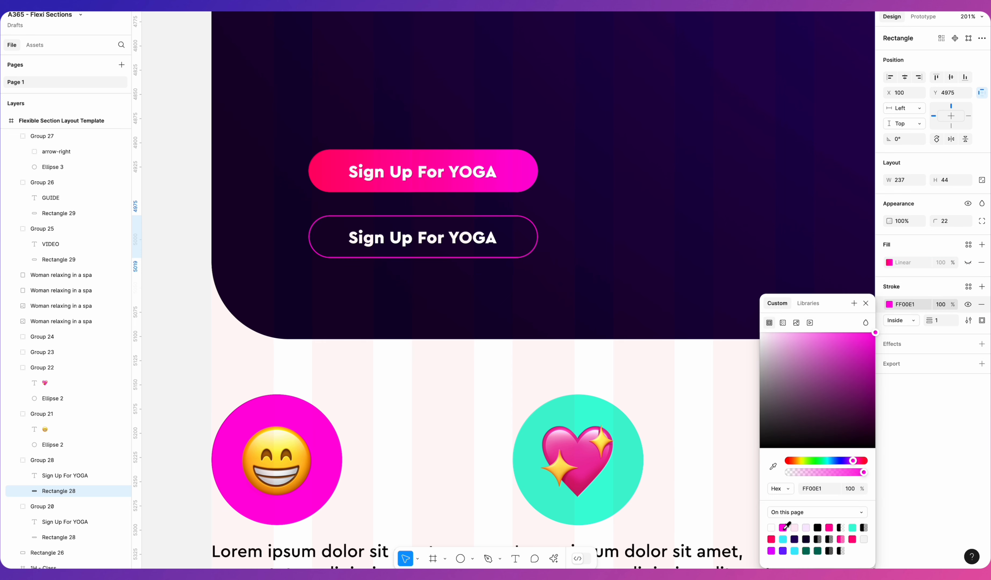
click(941, 321)
text(2)
key(Return)
click(579, 283)
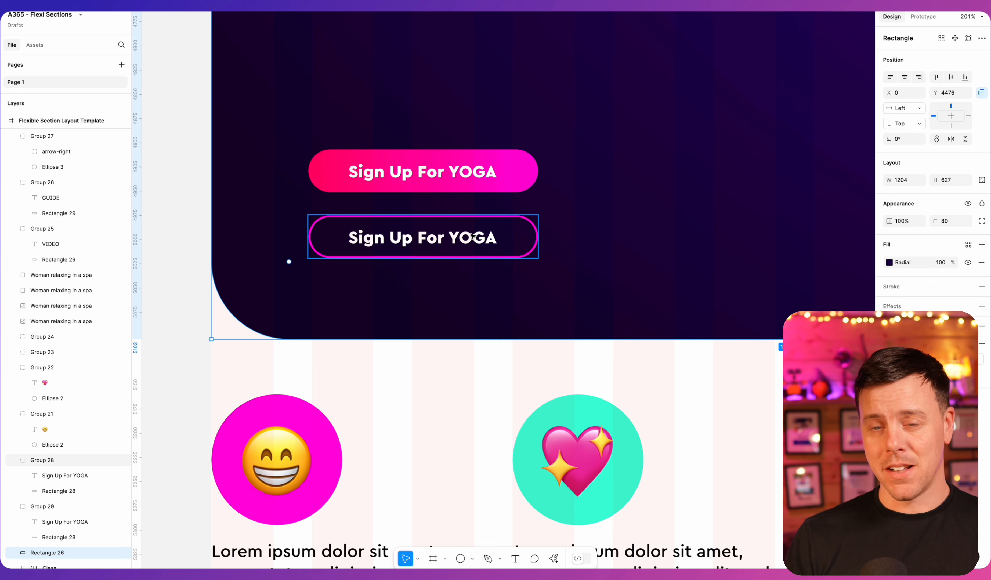
click(443, 245)
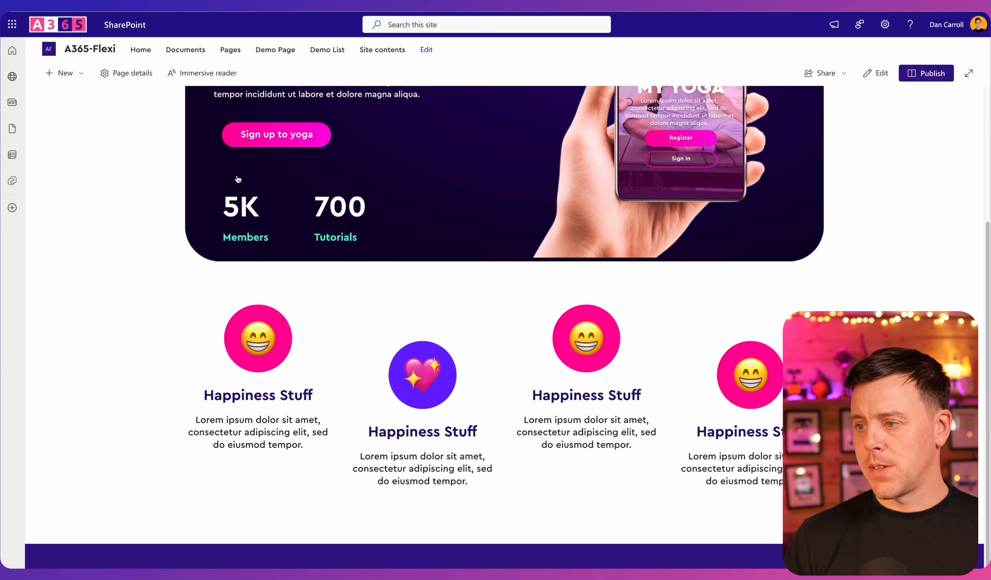
- Switch to editing the Yoga page in SharePoint, add a flexible section below the Happiness Stuff blocks, and increase the section's height
click(876, 72)
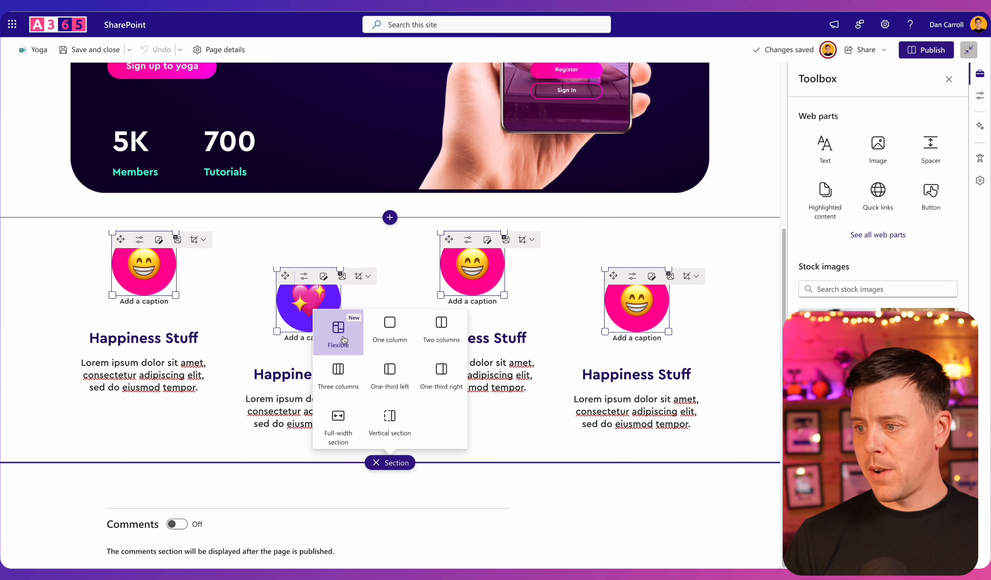
click(342, 337)
scroll(341, 337, down, 3)
drag(696, 462, 695, 549)
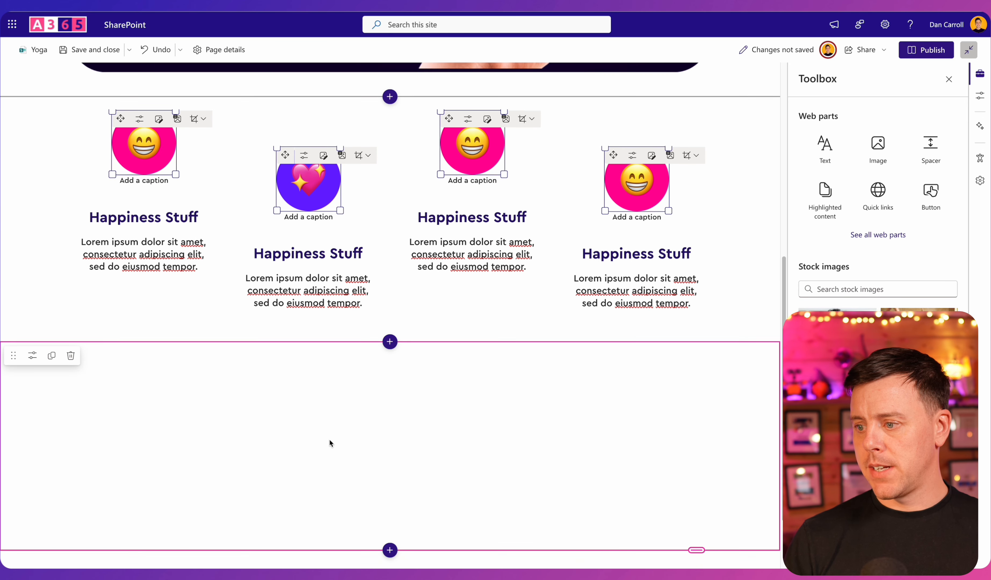
scroll(330, 442, down, 2)
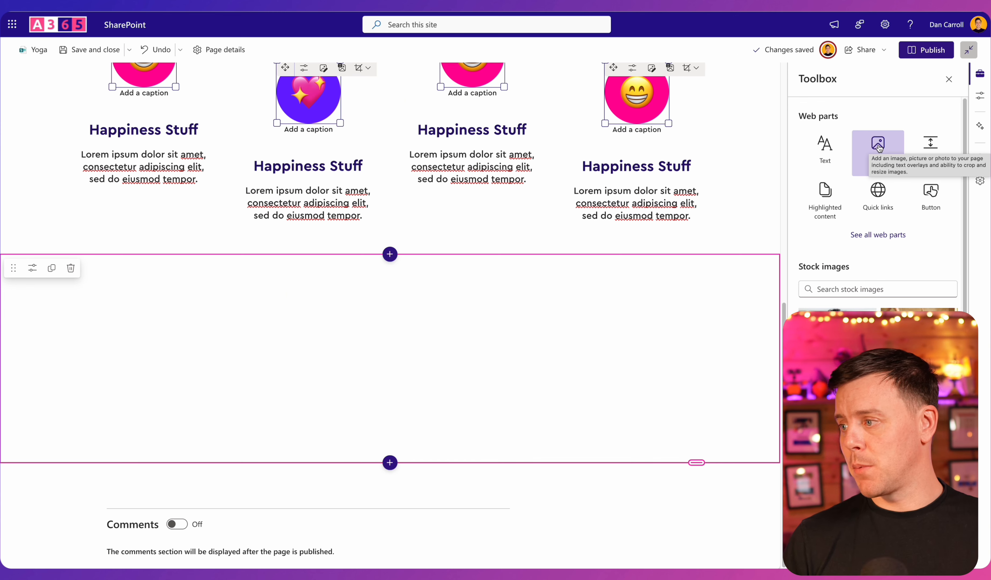
- Upload 1Q - Woman1.png into the new flexible section as an image and shrink it proportionally to a small portrait card
click(878, 147)
click(127, 219)
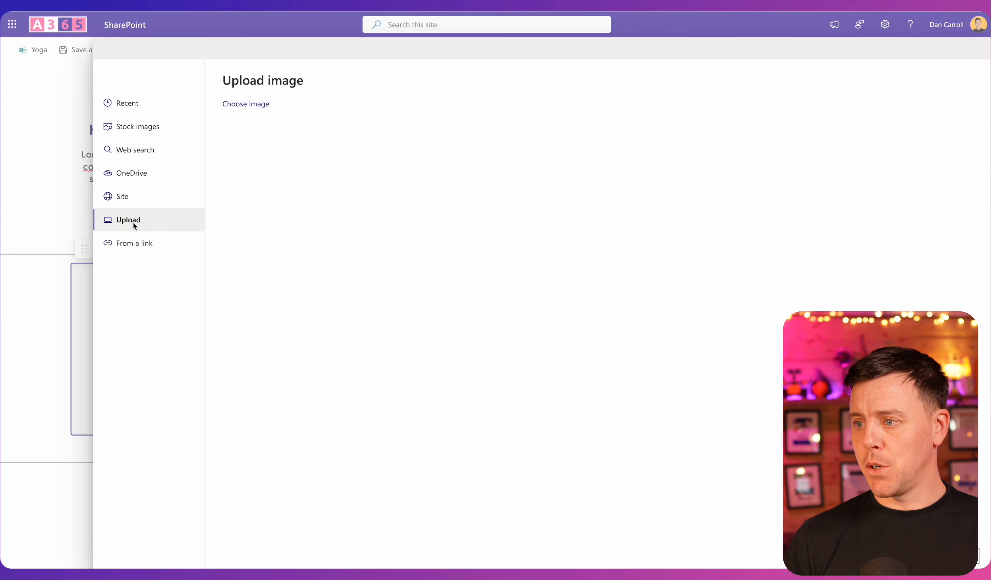
key(space)
key(space)
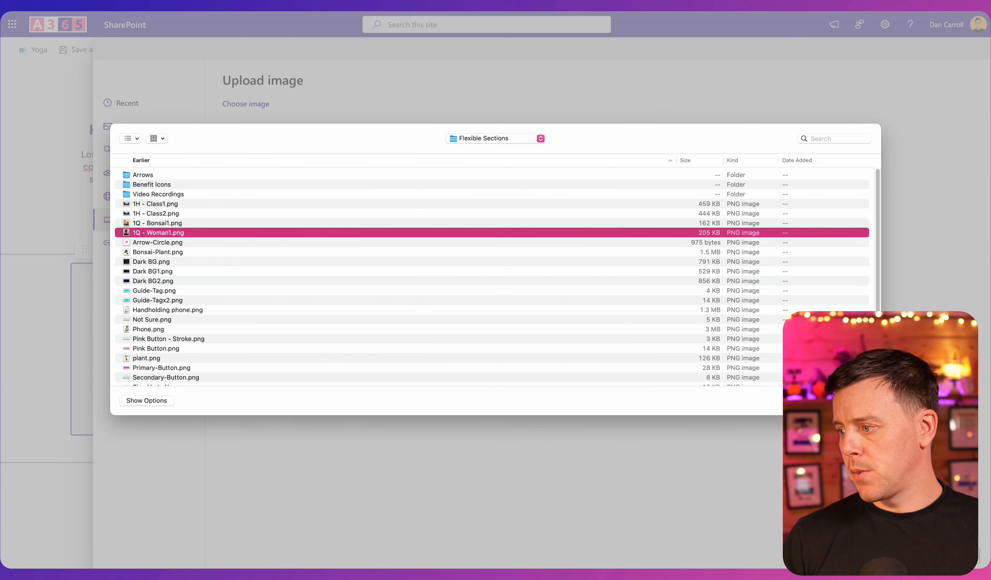
key(Return)
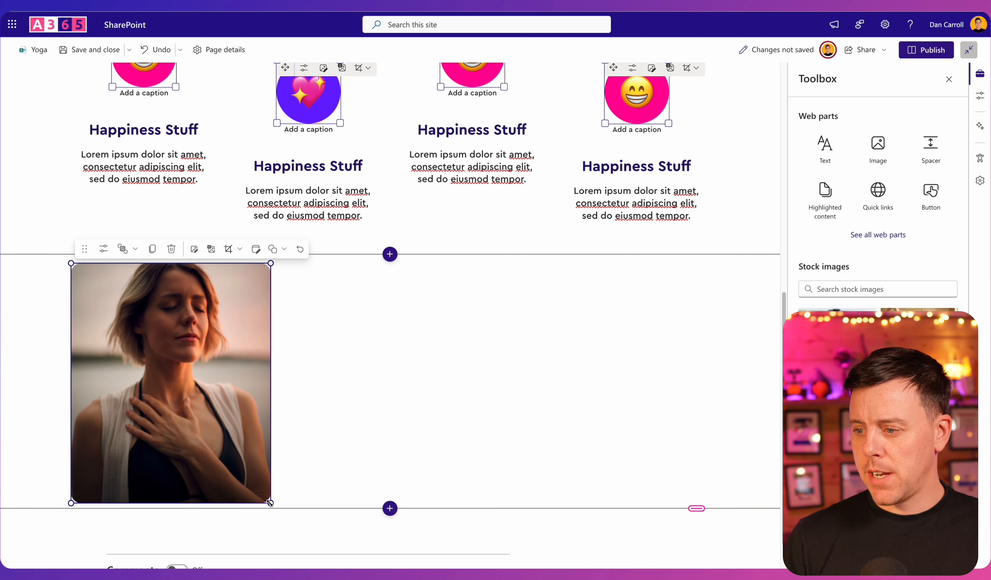
drag(270, 503, 215, 450)
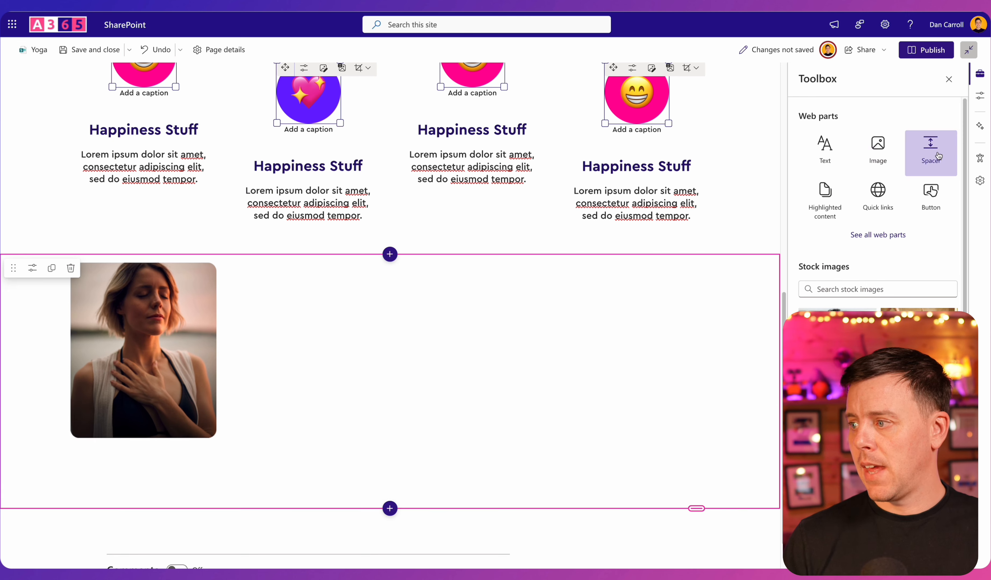
- Upload Video-Tagx2.png as an image, shrink it to a small tag, and place it over the woman photo's upper-left corner
click(875, 150)
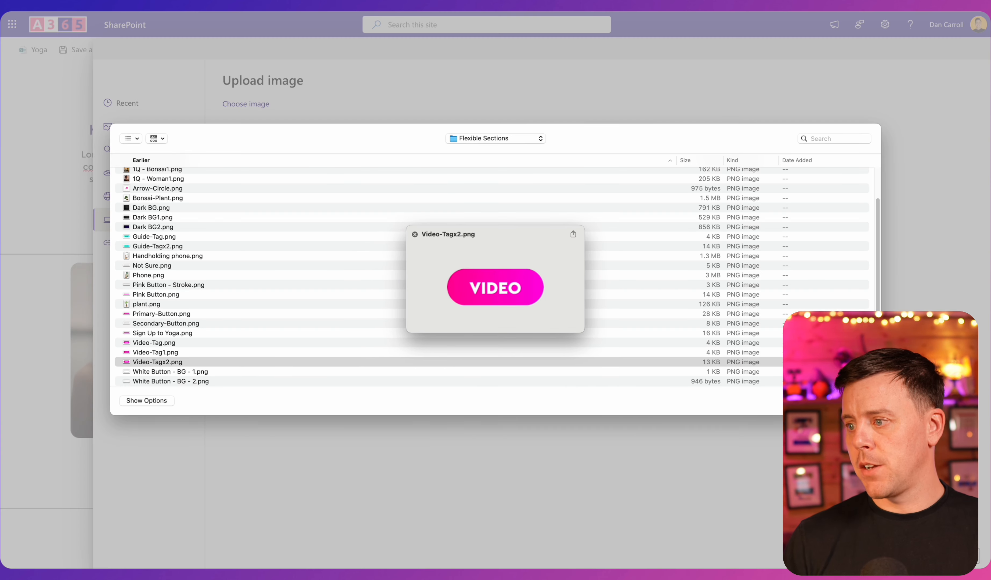
key(space)
key(Return)
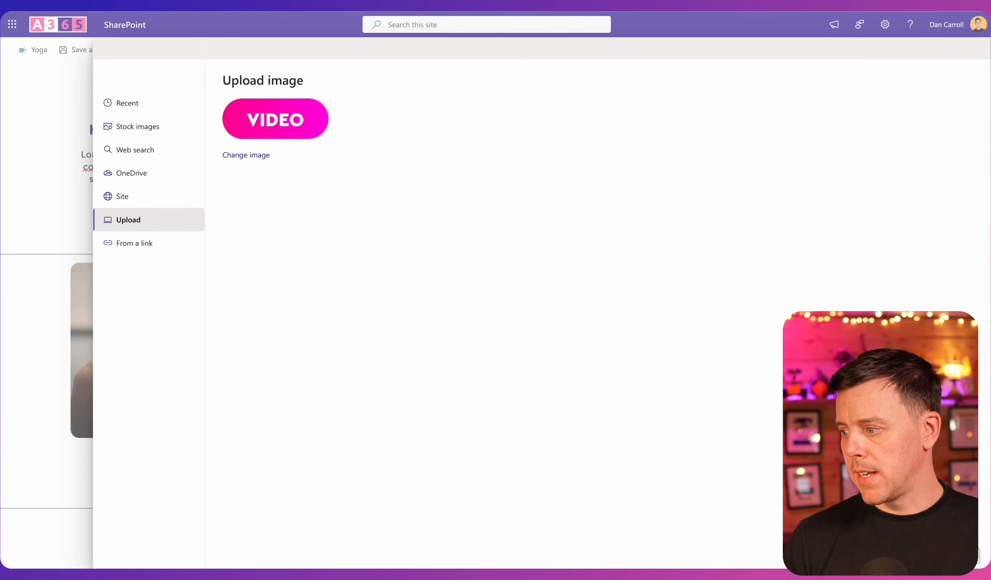
click(912, 556)
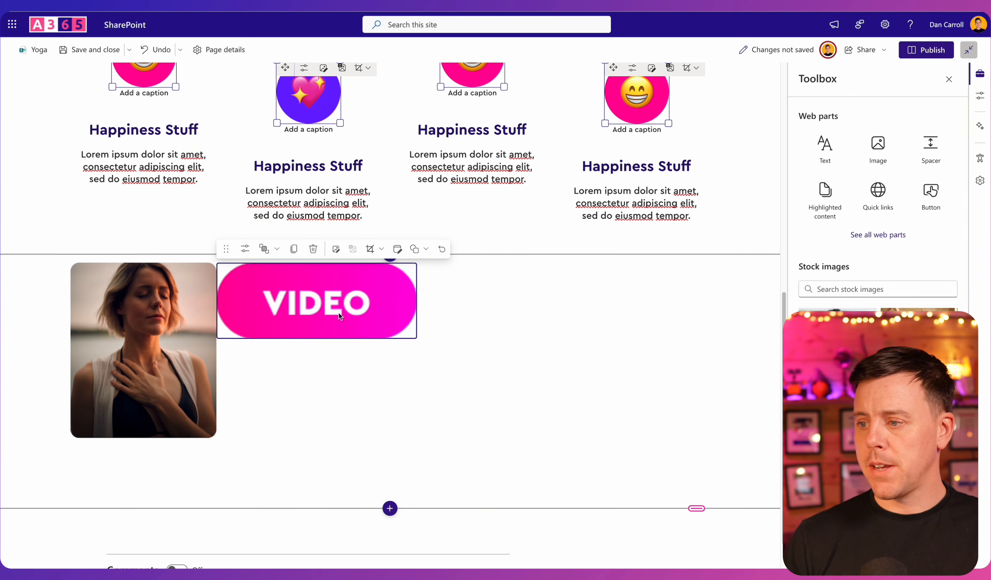
drag(417, 339, 271, 282)
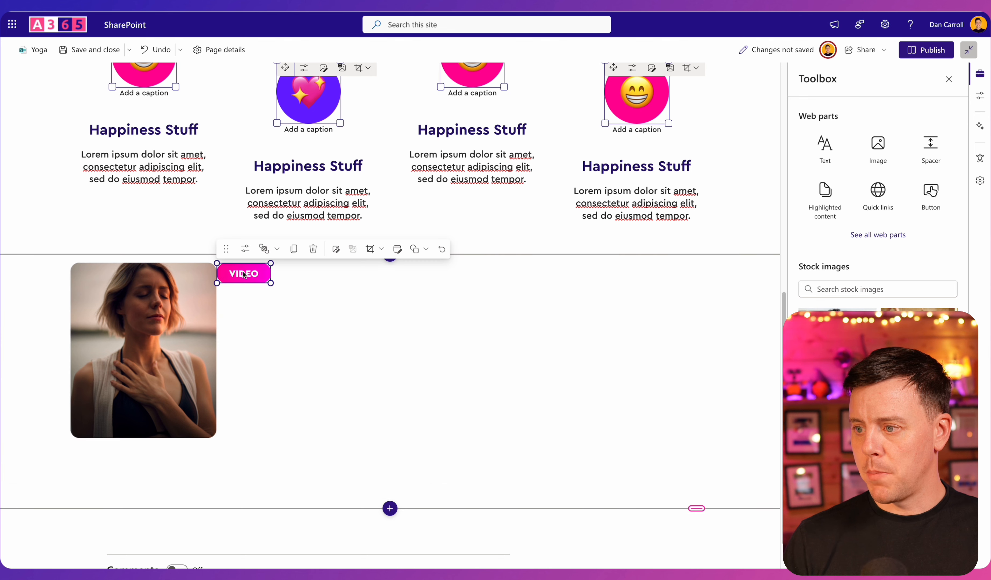
drag(219, 251, 86, 286)
- Bring the woman photo in front of the VIDEO tag, and send the photo to the back again
click(166, 360)
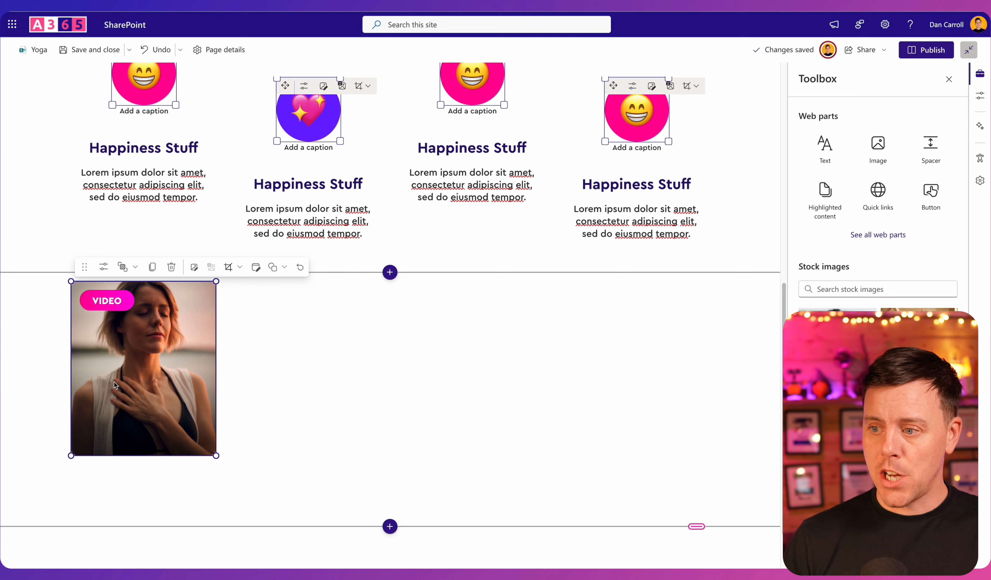
click(135, 271)
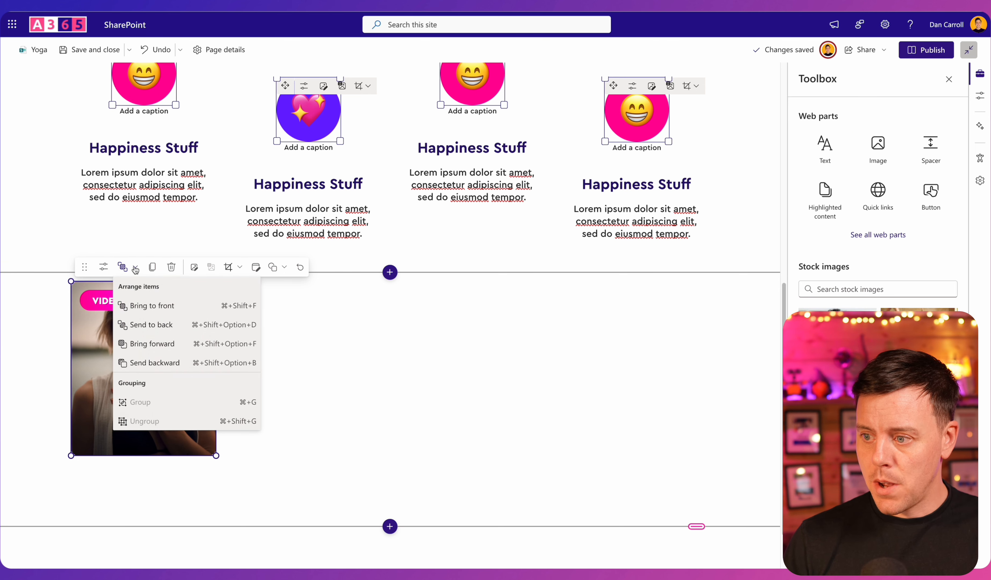
click(139, 306)
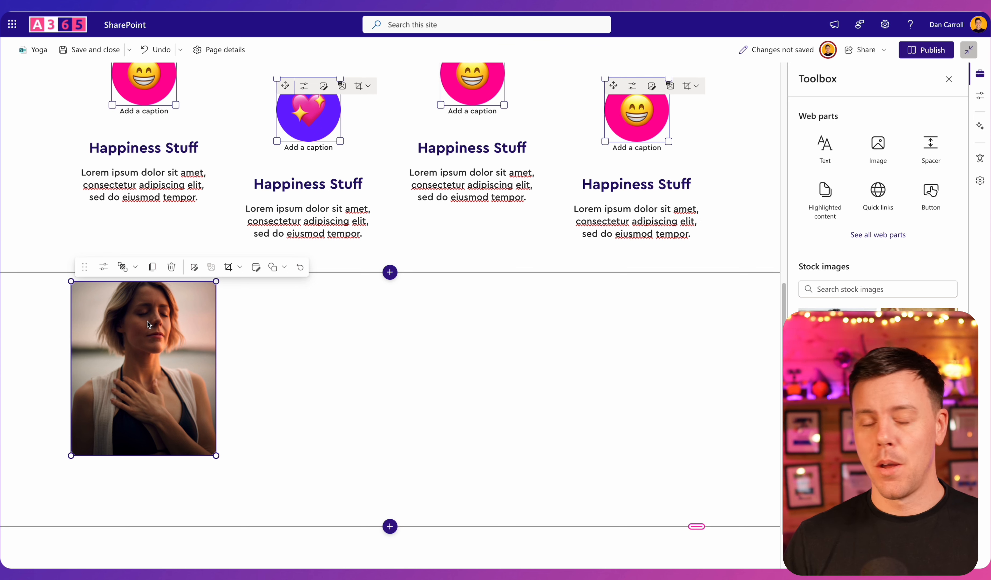
click(135, 271)
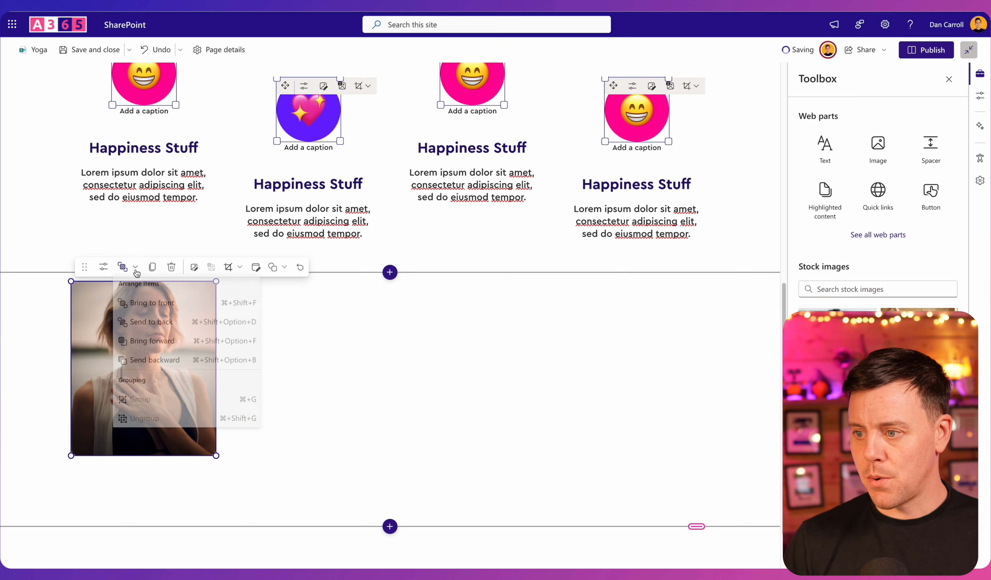
click(152, 320)
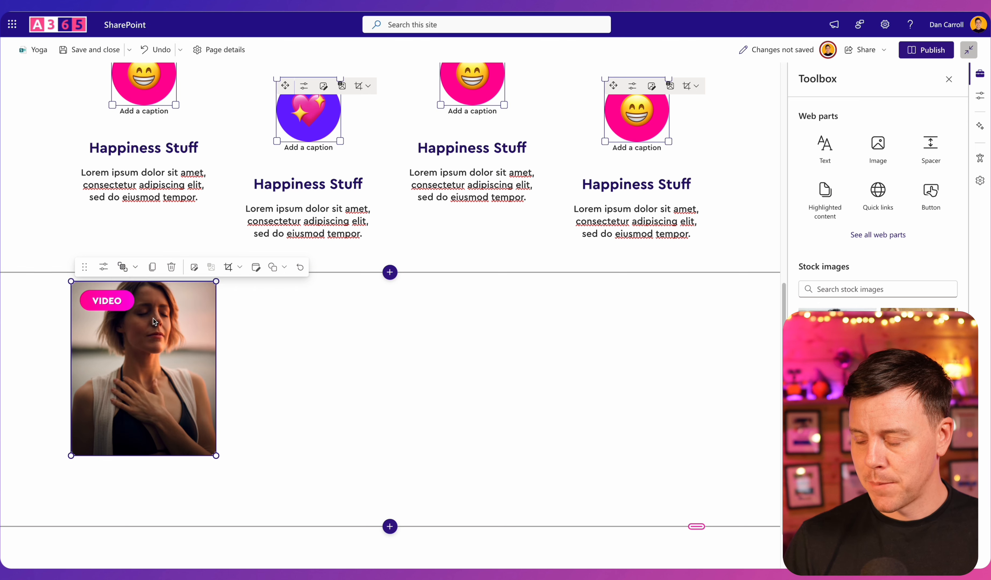
click(251, 376)
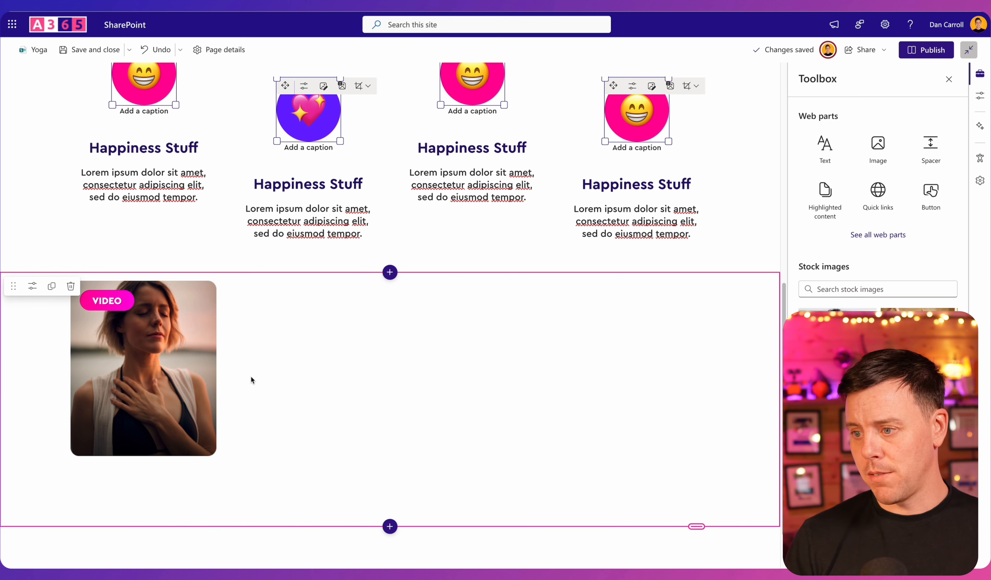
- Upload the pink arrow circle image, shrink it to badge size, and place it over the woman photo's upper-right corner
click(870, 156)
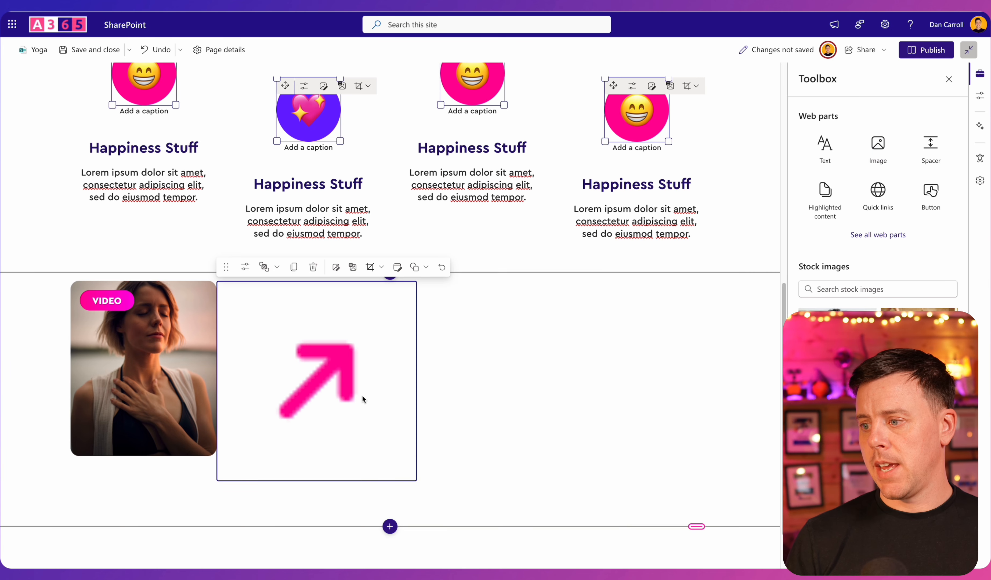
click(445, 424)
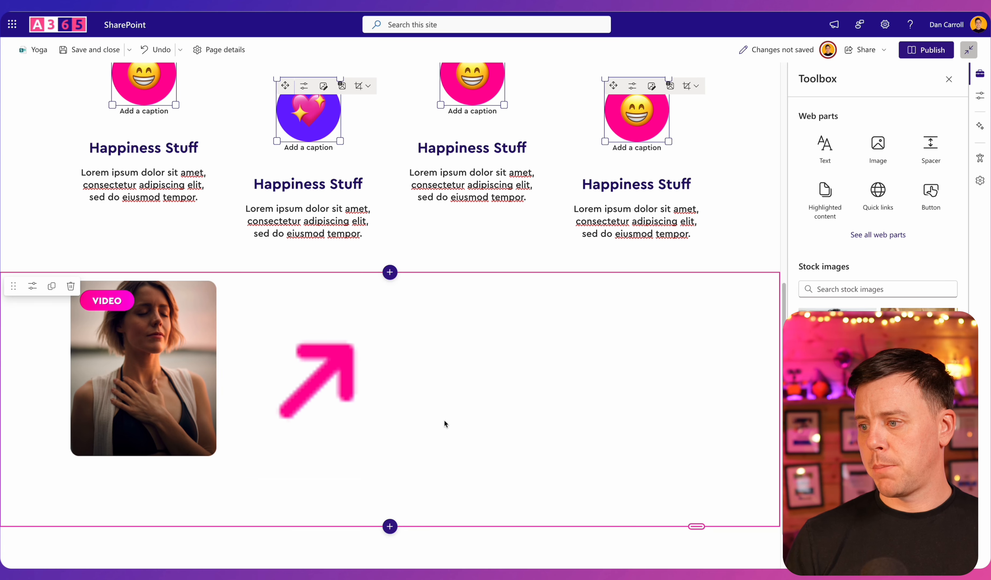
click(376, 416)
drag(416, 480, 244, 308)
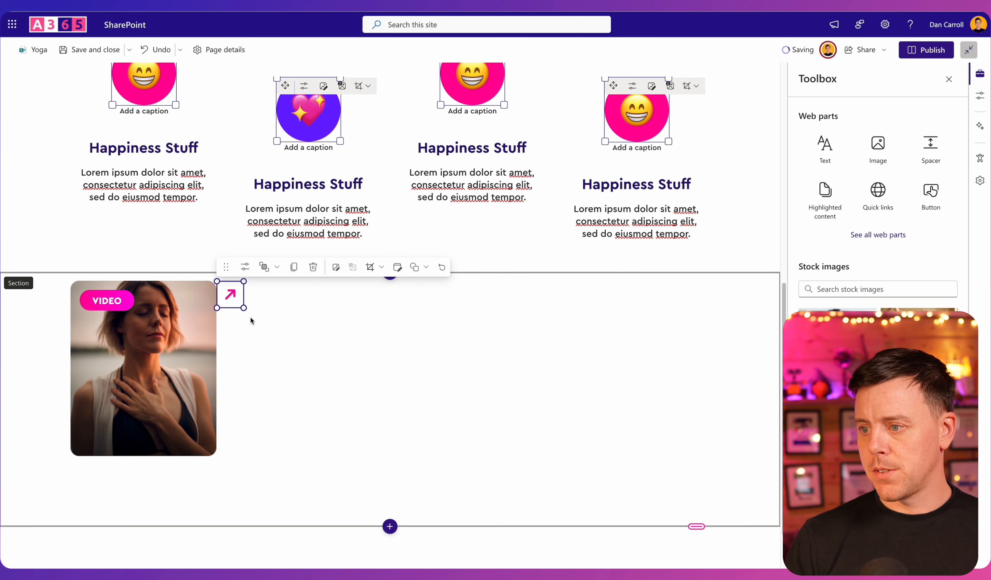
drag(226, 267, 190, 278)
click(327, 376)
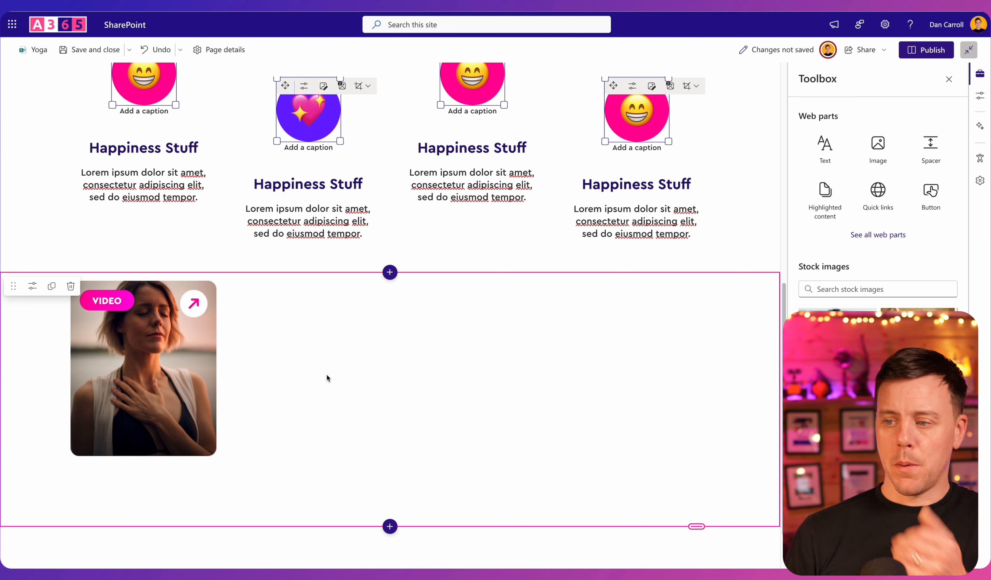
- Add the text "Improved Flexibility" over the lower part of the woman photo and set its font color to white
click(819, 148)
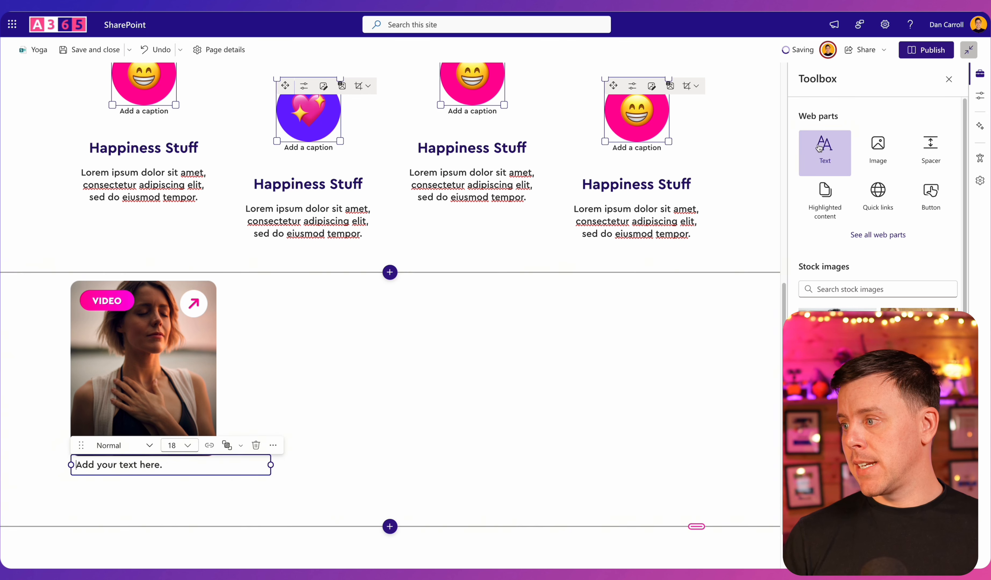
drag(81, 445, 104, 410)
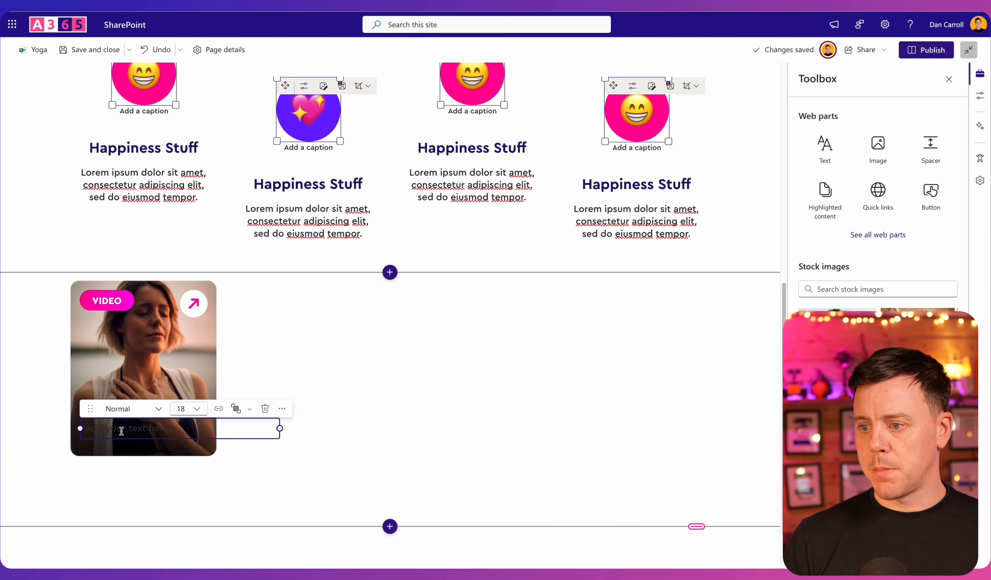
text(Improved Flexibility)
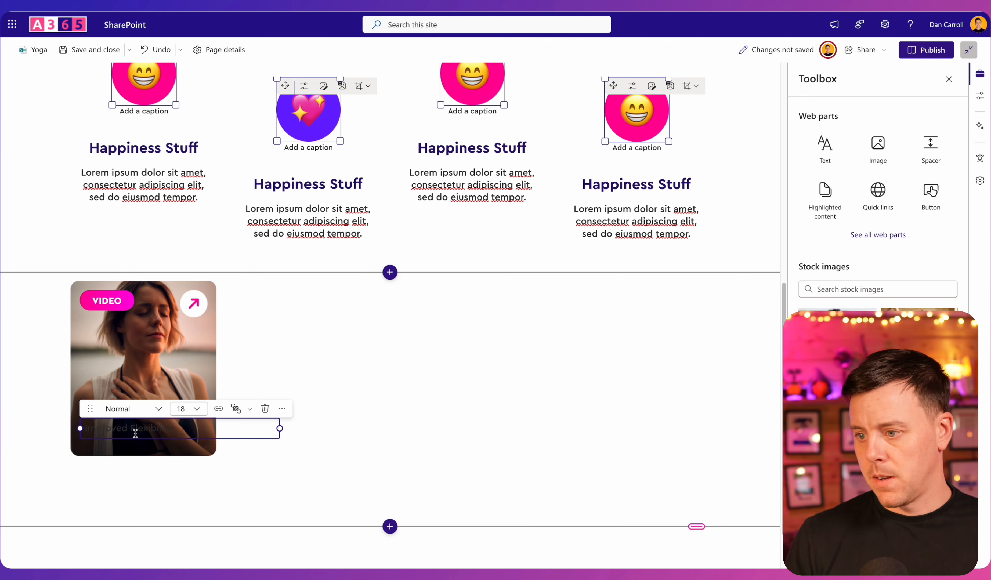
key(super+a)
click(282, 410)
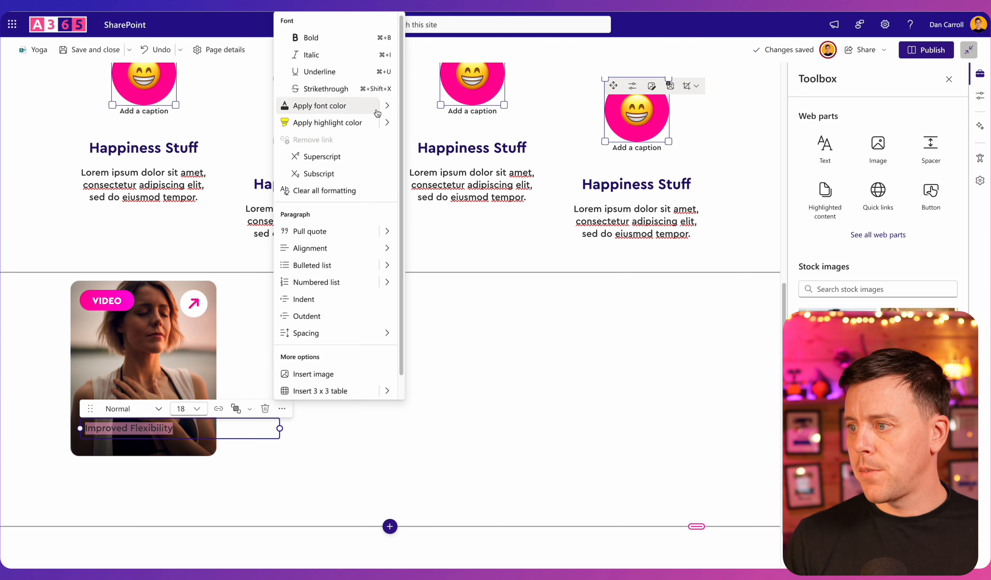
mouse_move(380, 105)
click(409, 313)
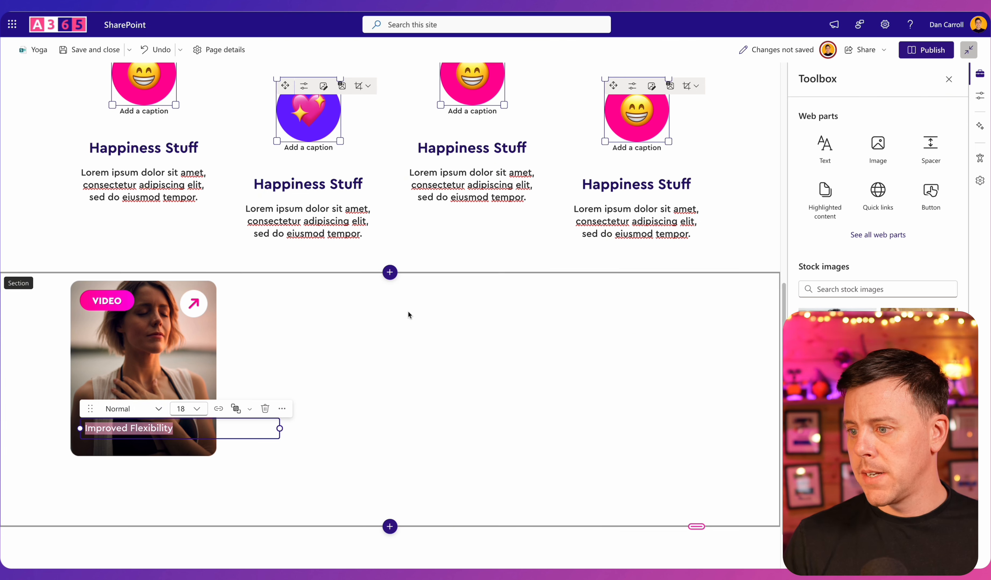
- Style the Improved Flexibility text as Heading 3 and fit its narrowed two-line box inside the photo's lower part
click(141, 409)
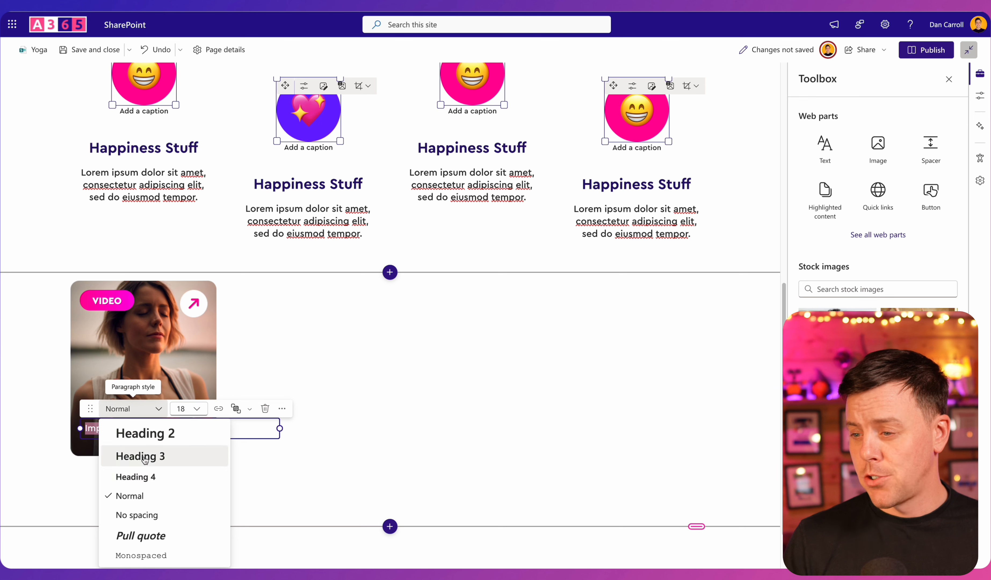
click(136, 456)
drag(278, 430, 189, 444)
drag(91, 409, 91, 396)
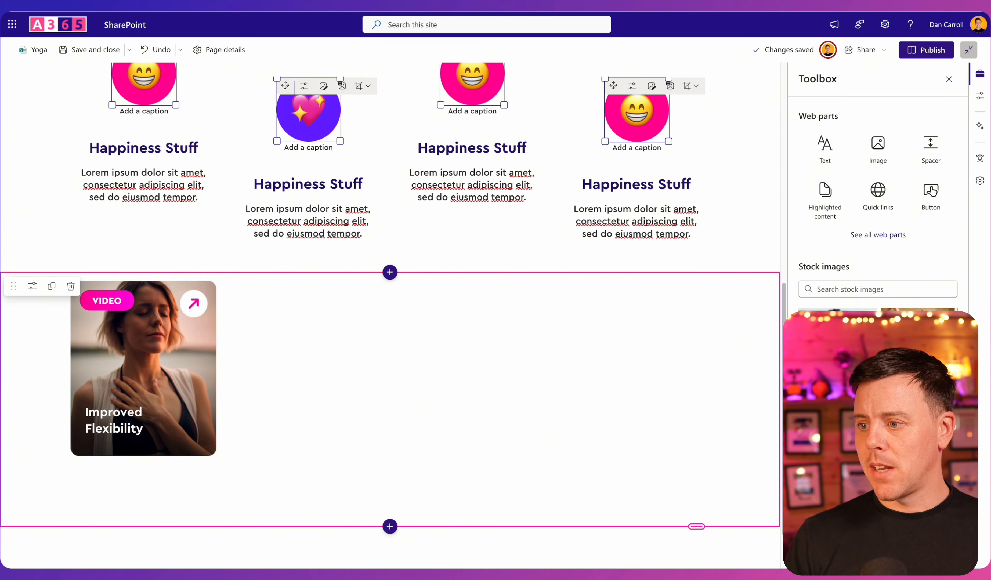
- Group the VIDEO tag, arrow badge, Improved Flexibility text and woman photo, and duplicate the whole card
click(109, 299)
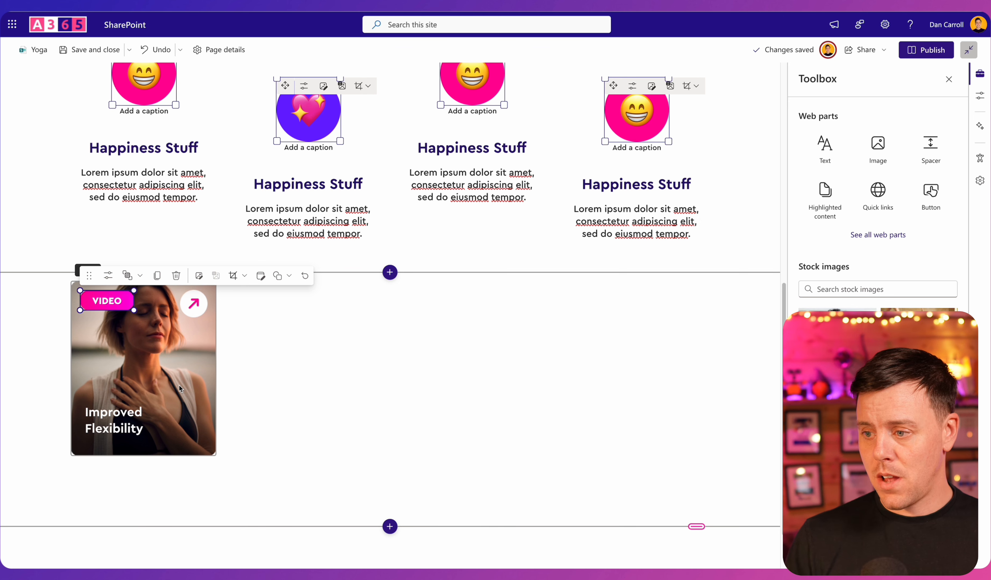
click(193, 306)
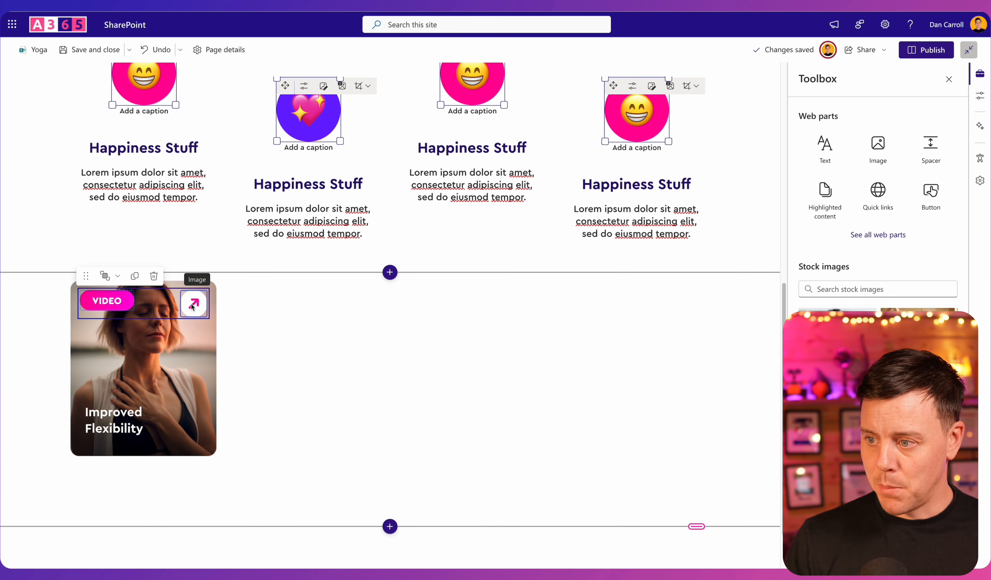
click(103, 426)
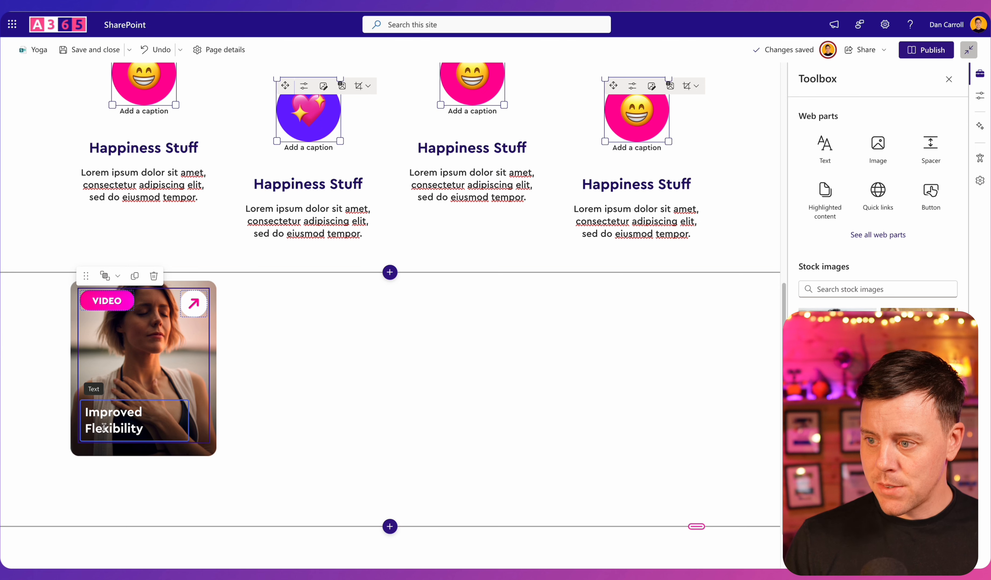
click(215, 367)
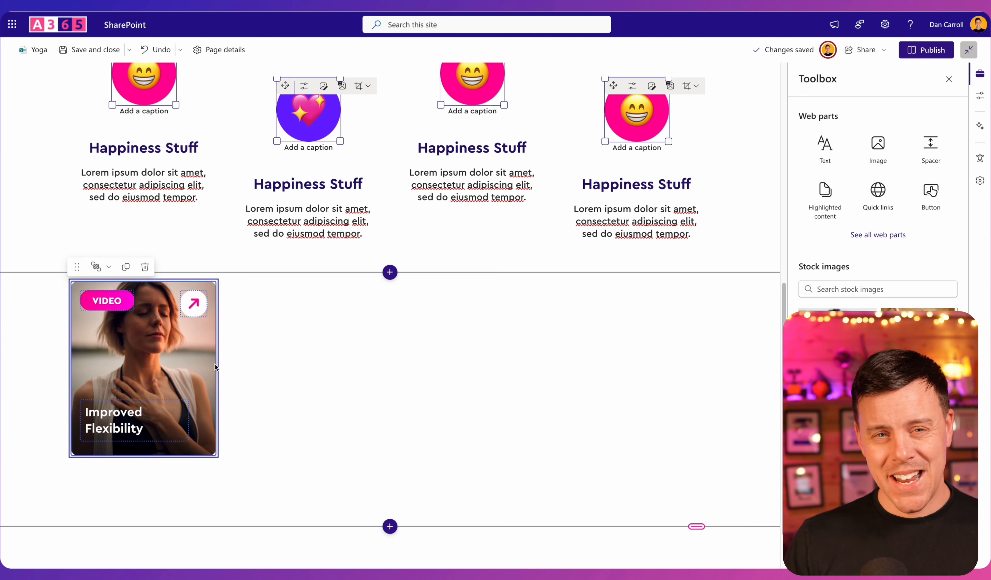
click(99, 267)
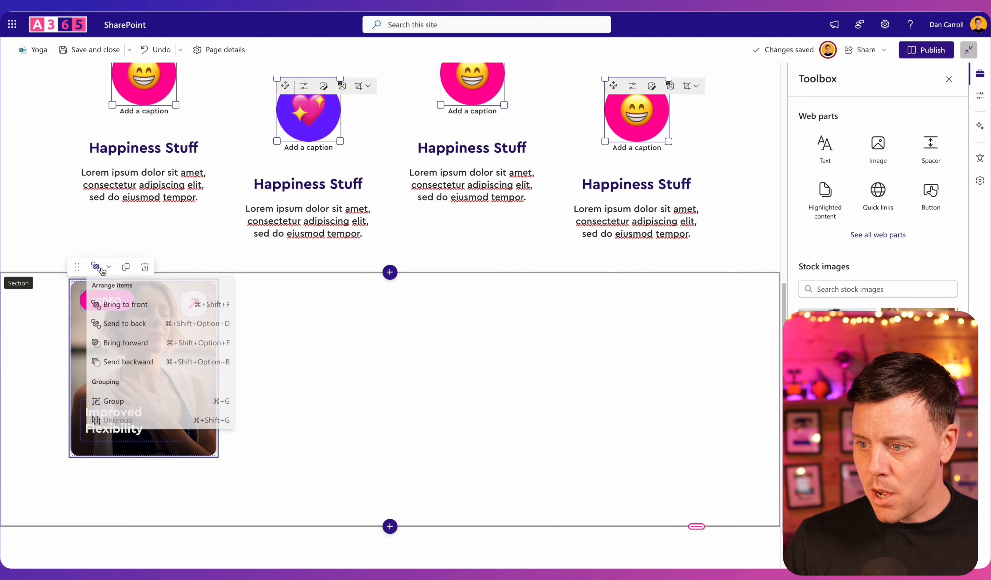
click(111, 401)
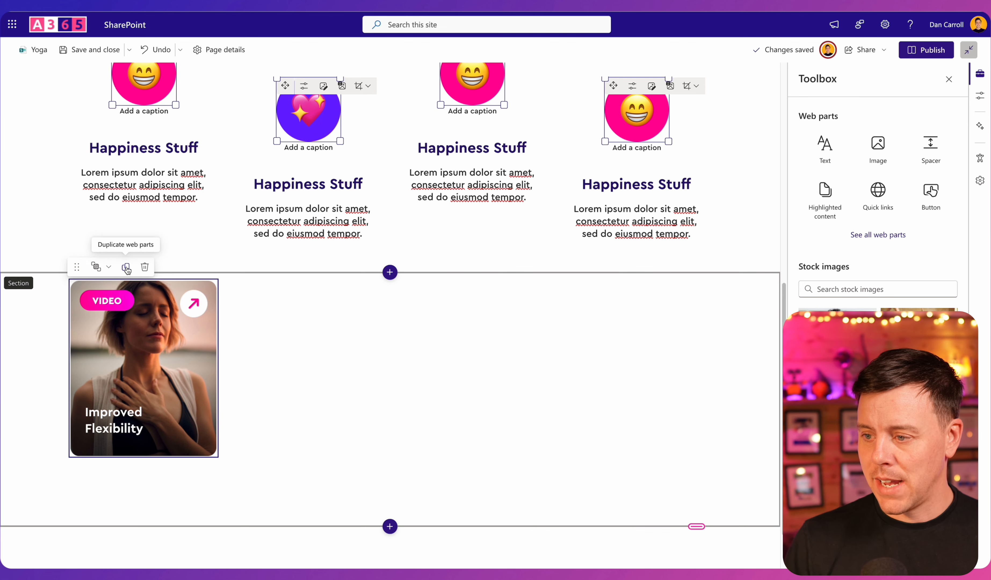
click(127, 267)
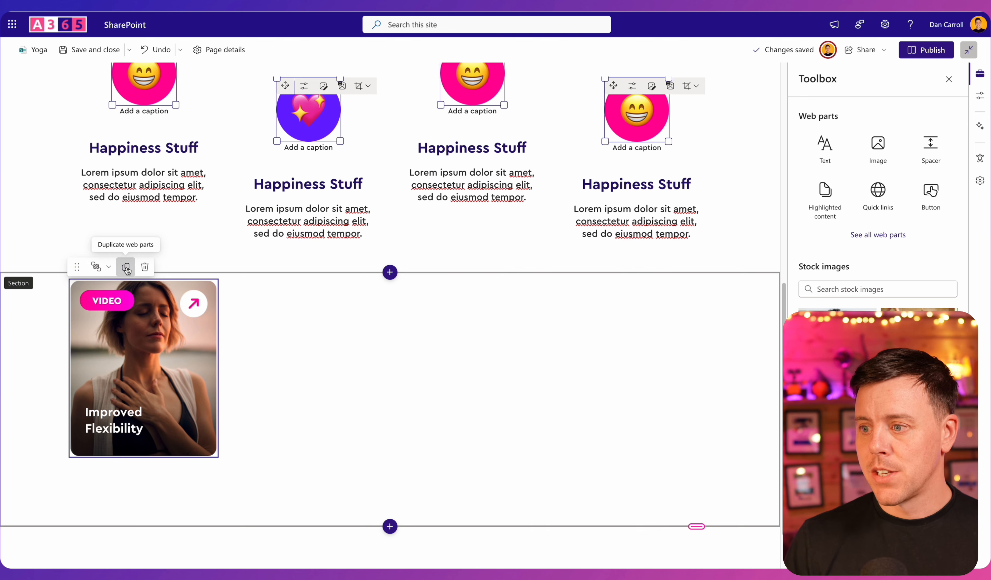
click(300, 365)
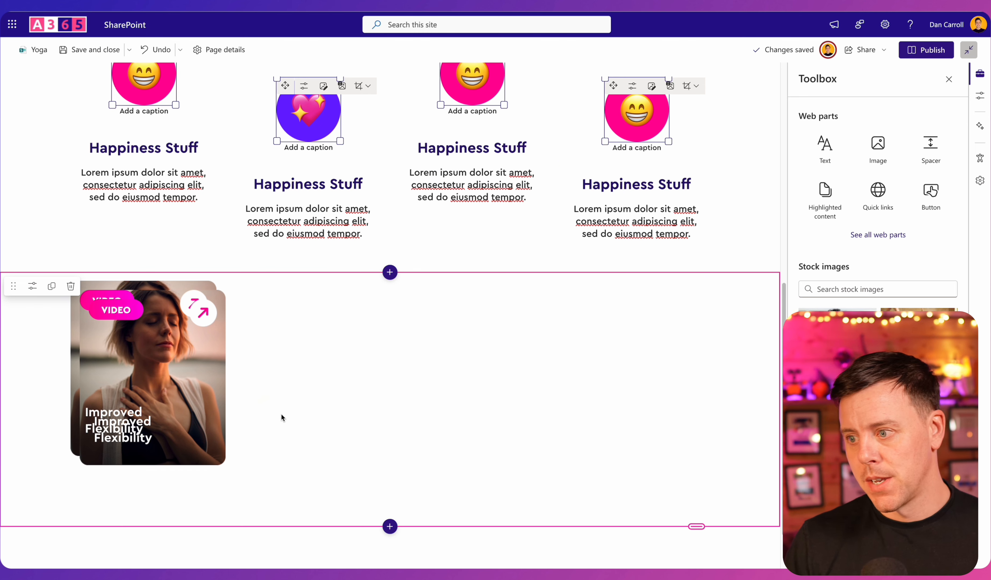
- Group the duplicated card's arrow badge, VIDEO tag, woman photo and title text, and place the group beside the original card
click(201, 316)
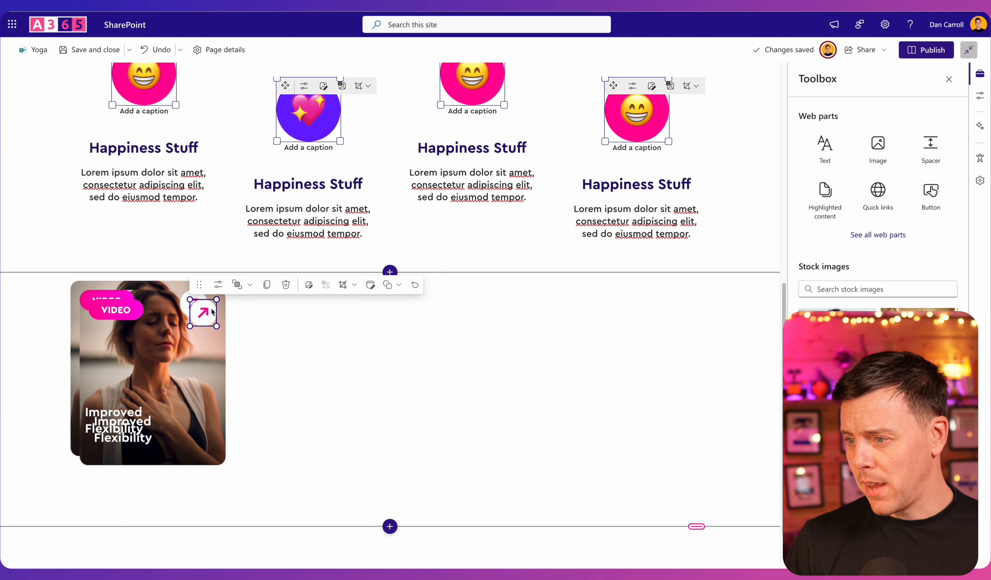
shift+click(131, 311)
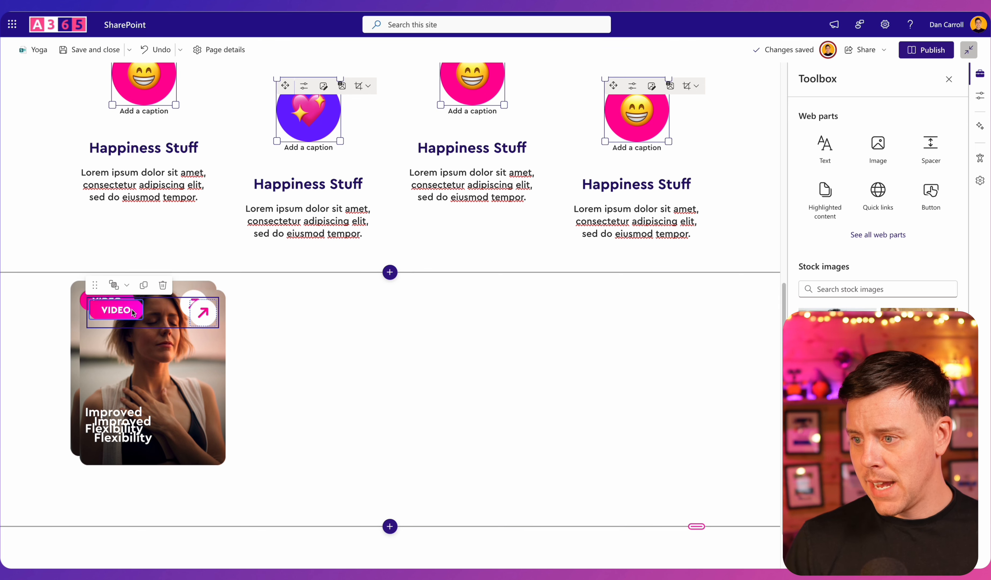
shift+click(177, 383)
shift+click(135, 438)
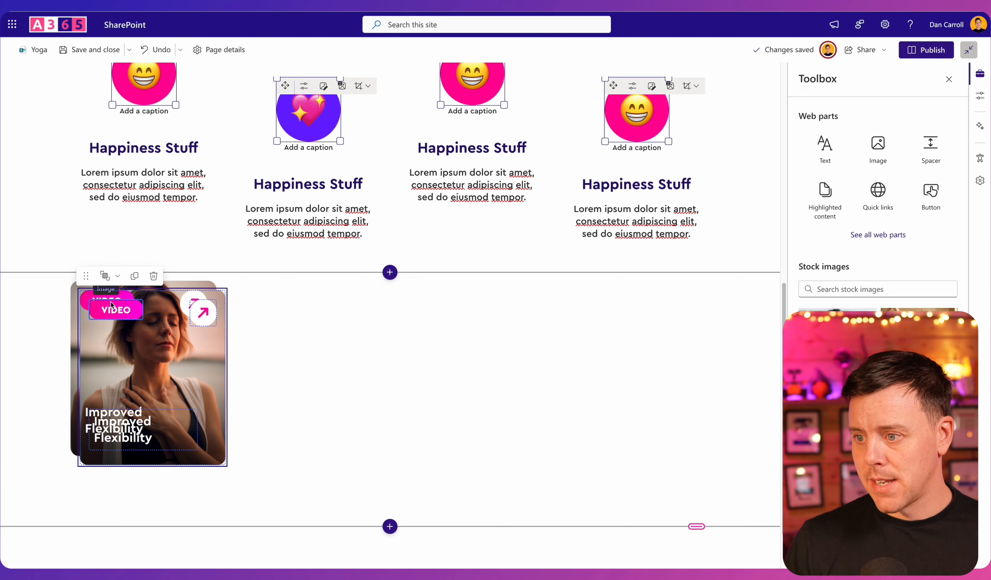
click(118, 275)
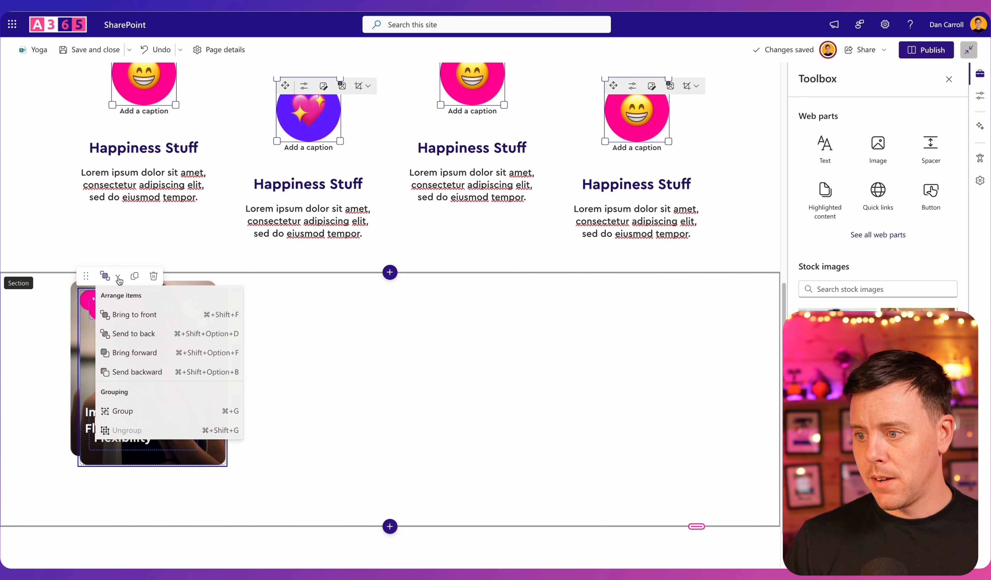
click(131, 413)
drag(86, 276, 245, 273)
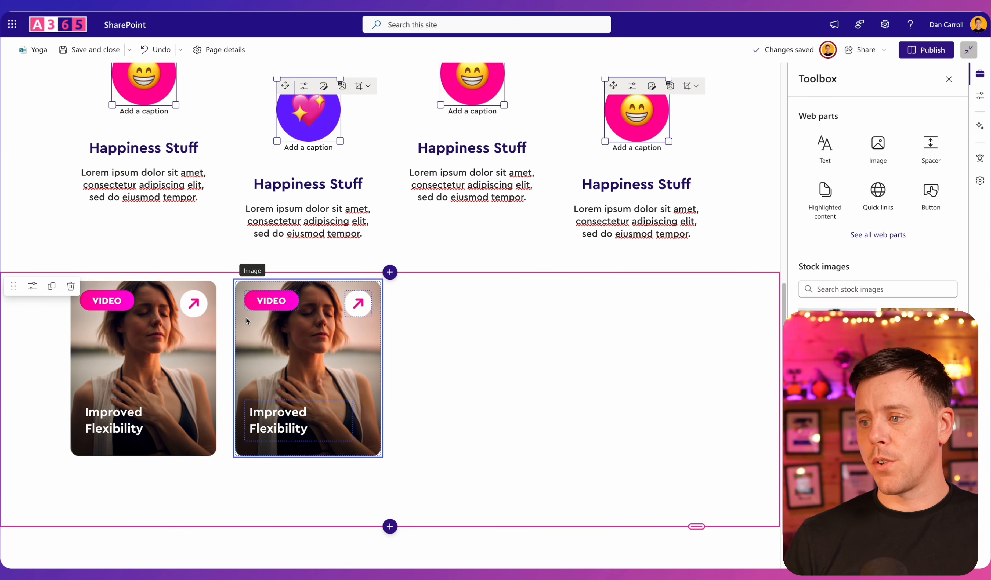
- Replace the second card's VIDEO tag with the uploaded turquoise GUIDE tag image
click(267, 308)
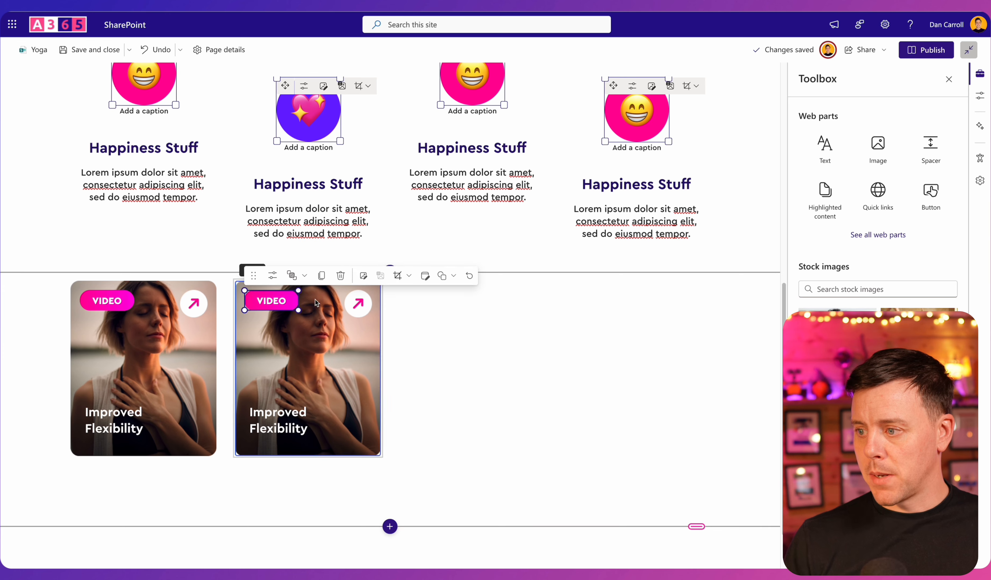
click(366, 276)
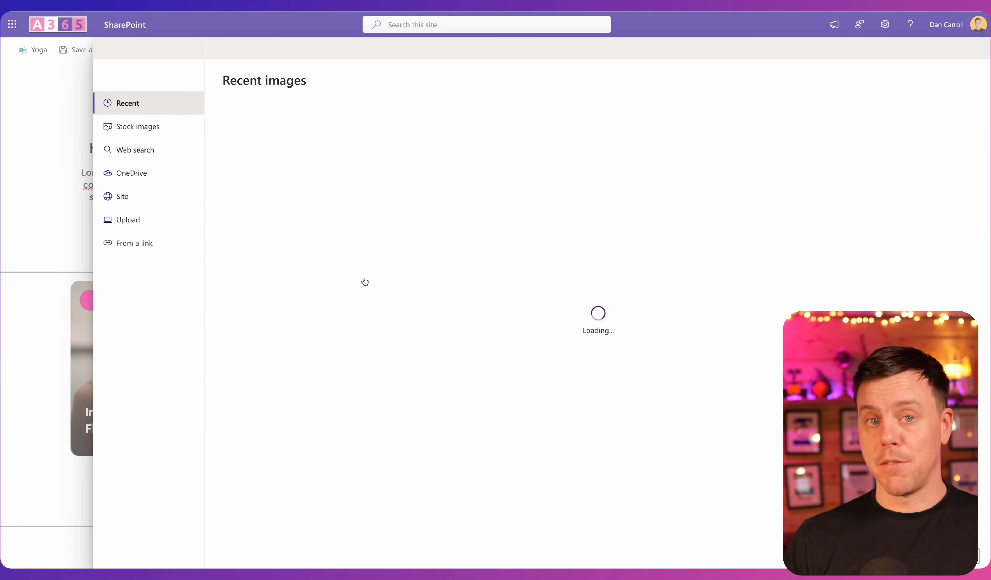
click(128, 221)
double_click(382, 300)
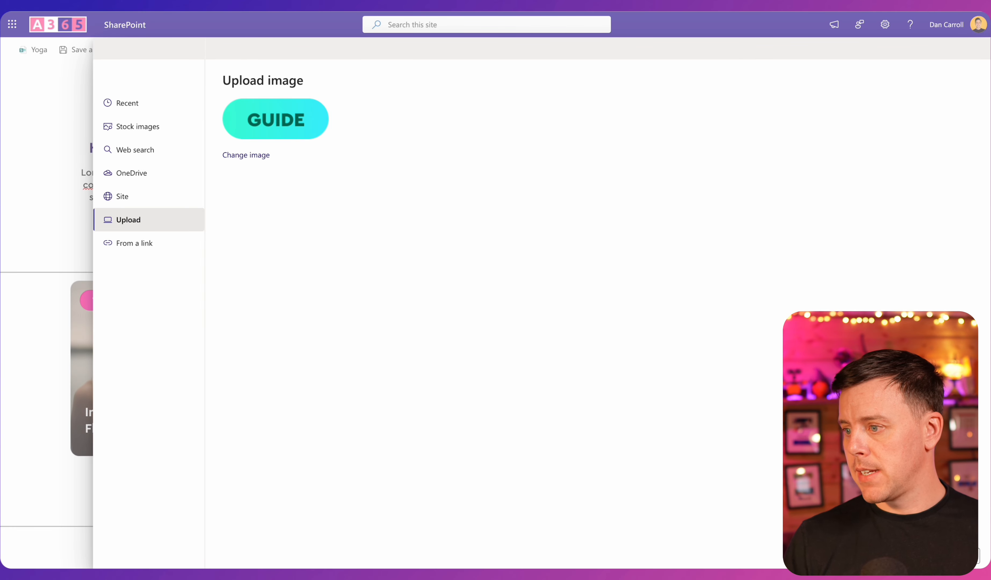
click(916, 556)
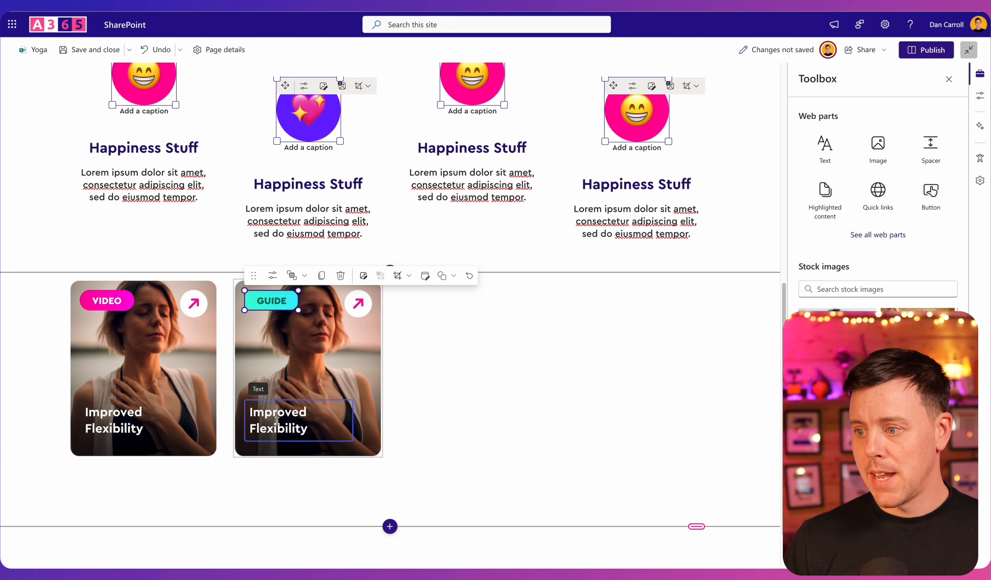
- Change the second card's title text to "Relax at Home"
click(297, 425)
drag(308, 429, 249, 410)
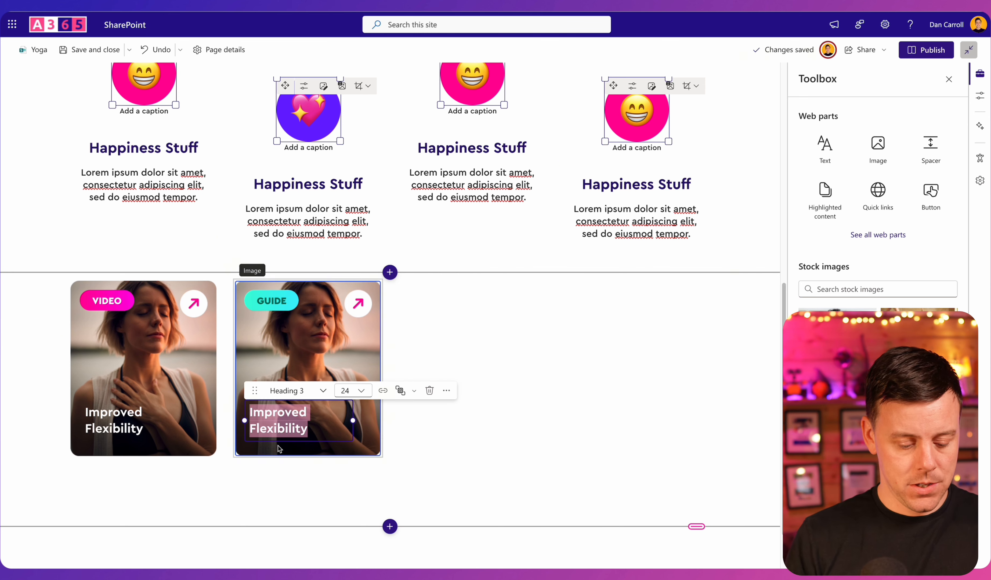
text(Relax at h)
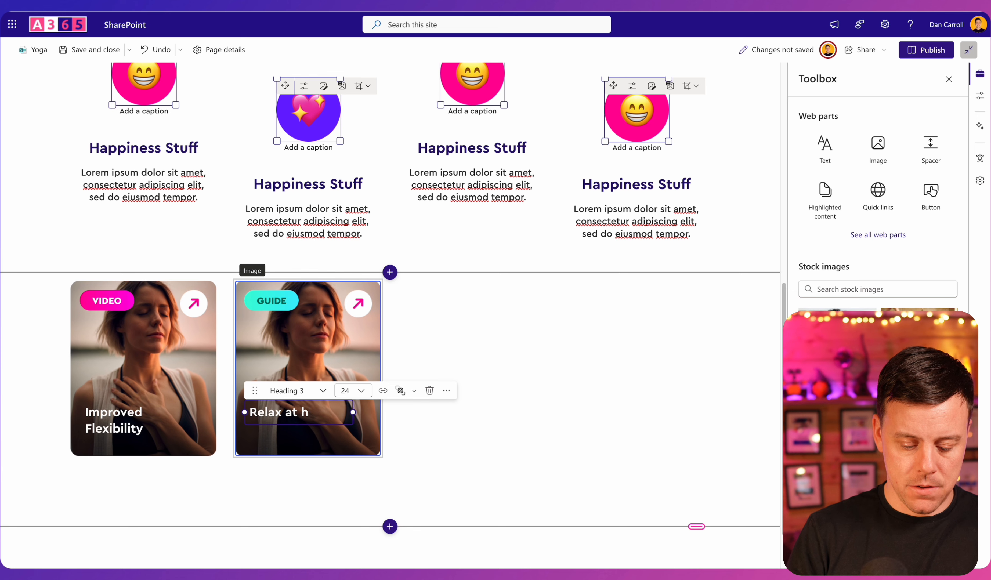
key(BackSpace)
text(Home)
- Replace the woman photo in the GUIDE card with a different uploaded photo
click(310, 342)
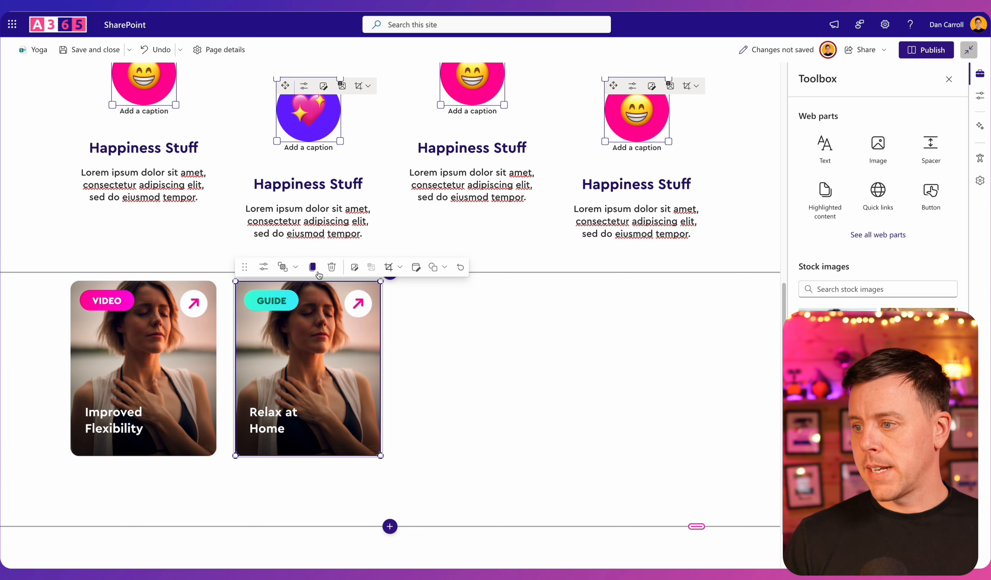
click(354, 267)
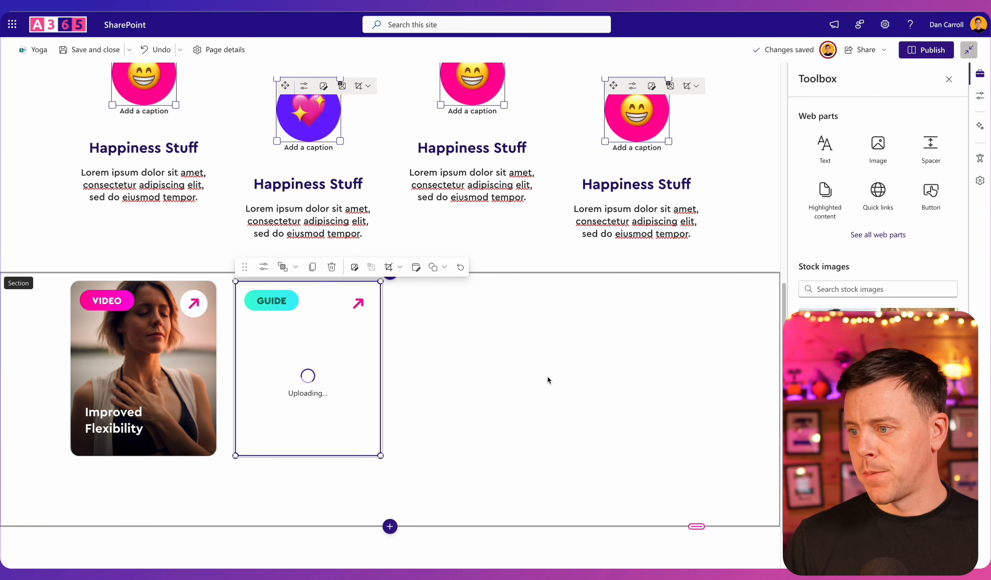
click(547, 379)
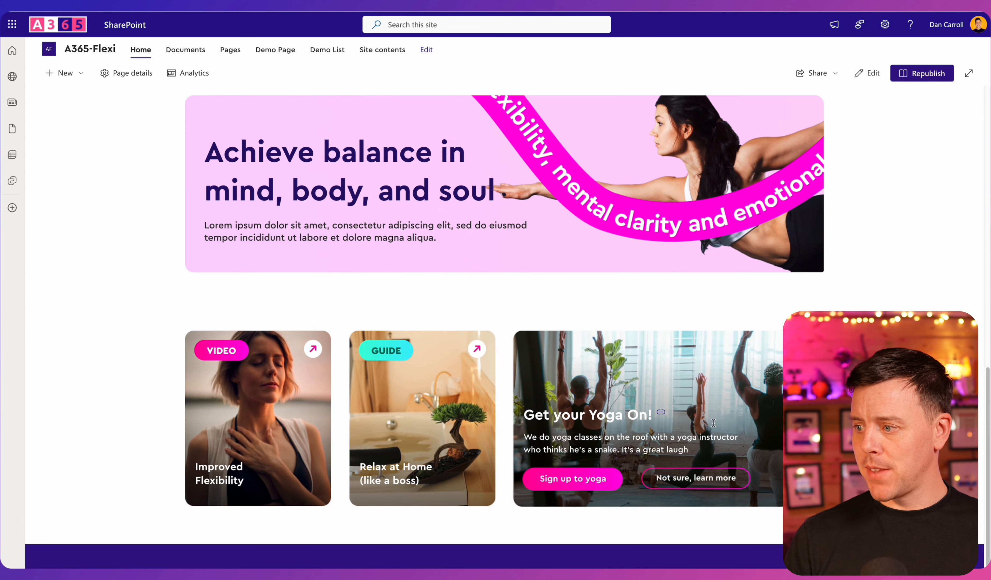
- Open the A365-Flexi Home page for editing and mark the GUIDE tag image as decorative
click(872, 73)
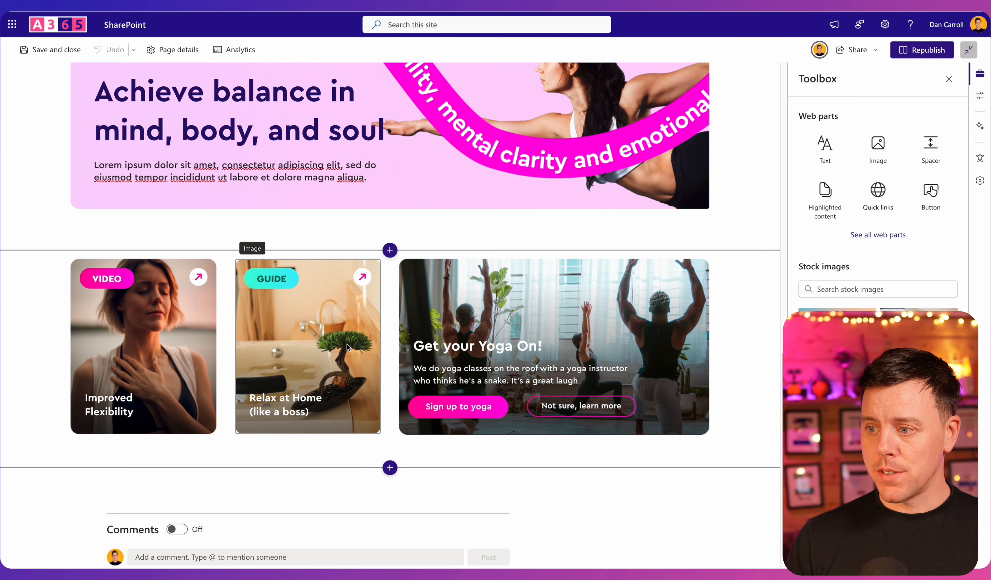
click(290, 286)
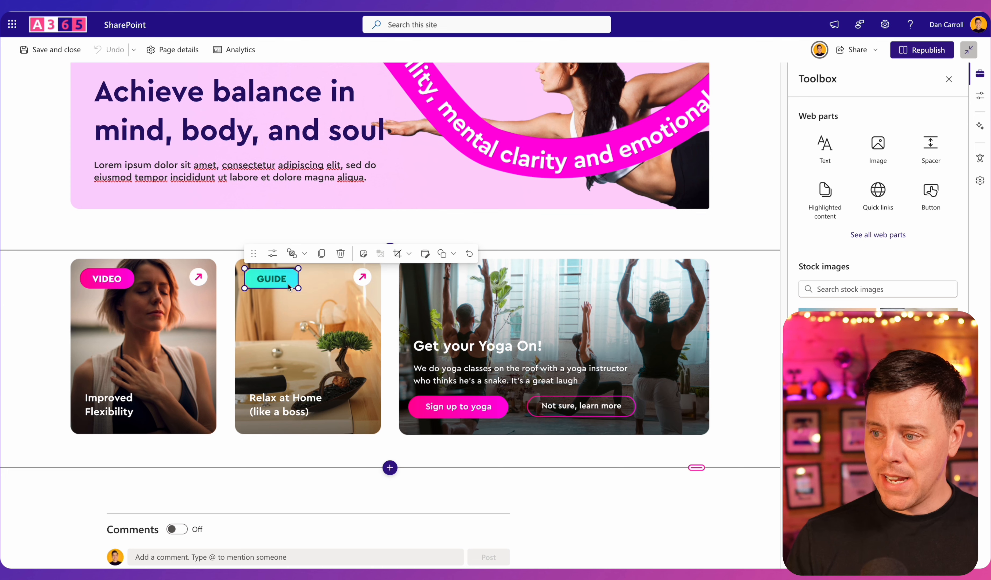
click(273, 254)
click(812, 406)
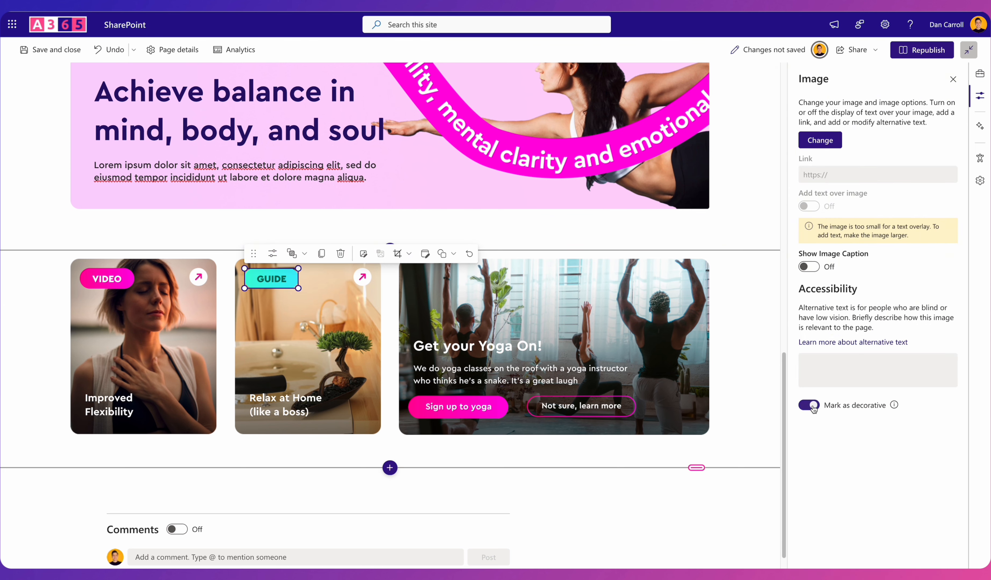
- Check the decorative setting on the VIDEO and GUIDE cards' images, and republish the Home page
click(259, 346)
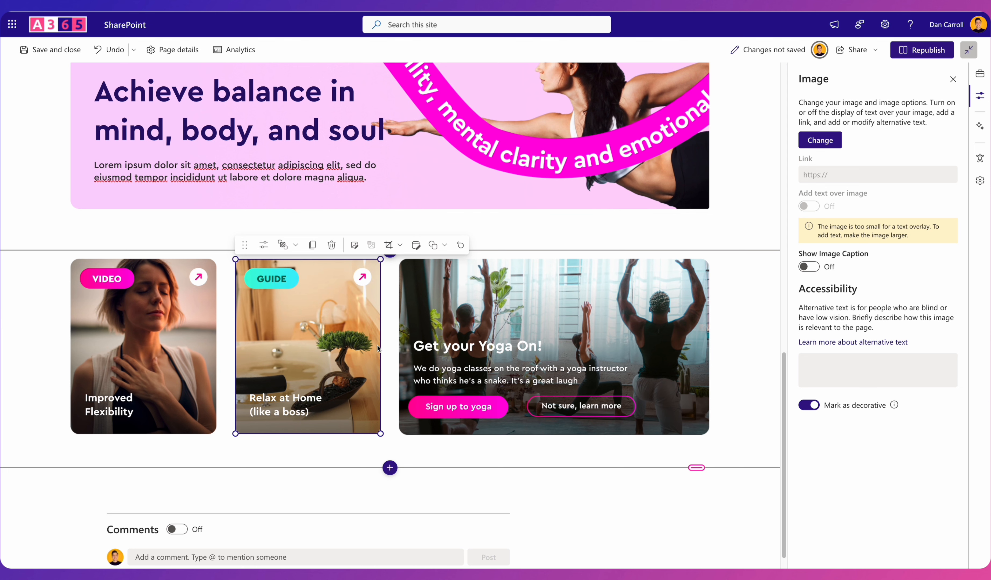
click(106, 279)
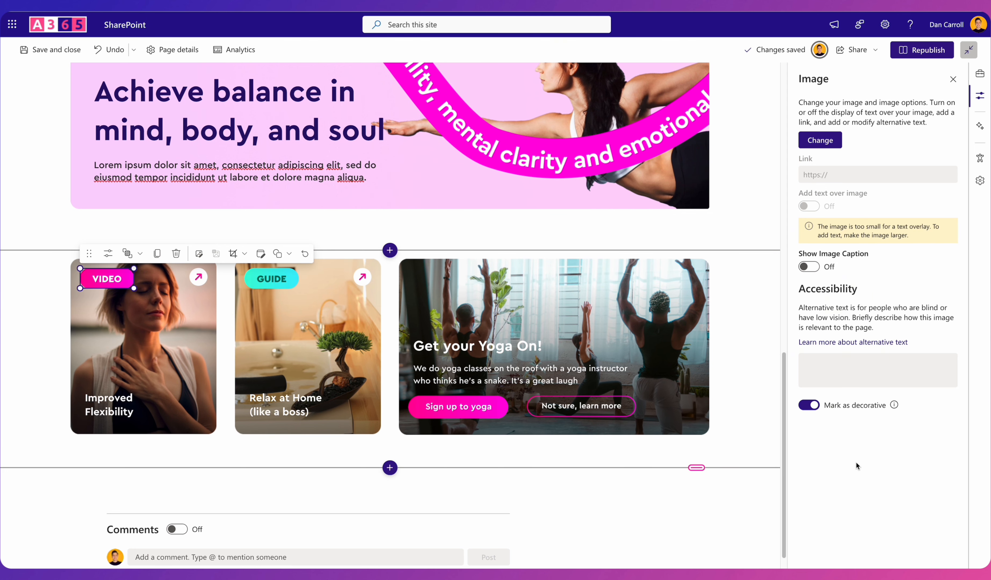
click(176, 345)
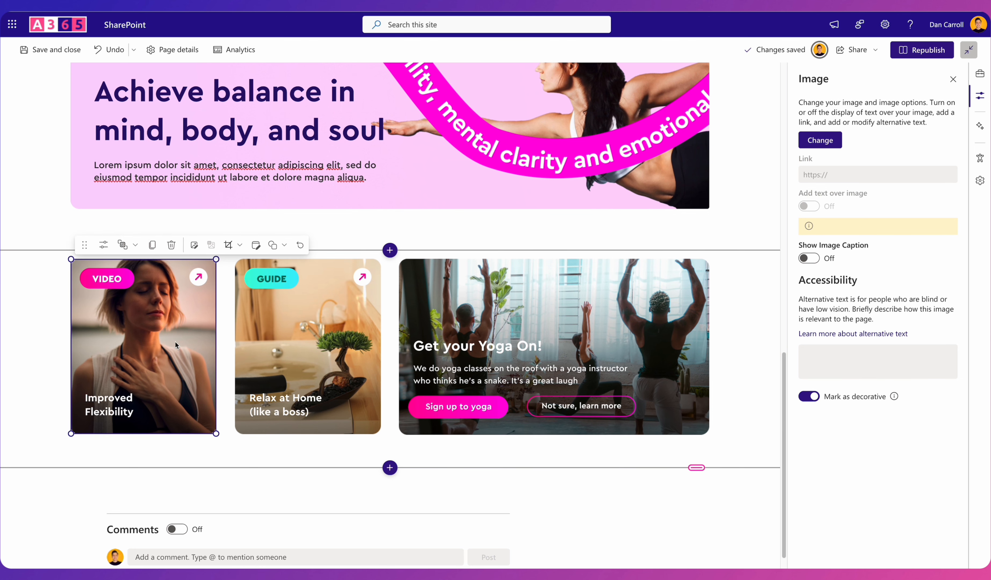
click(370, 278)
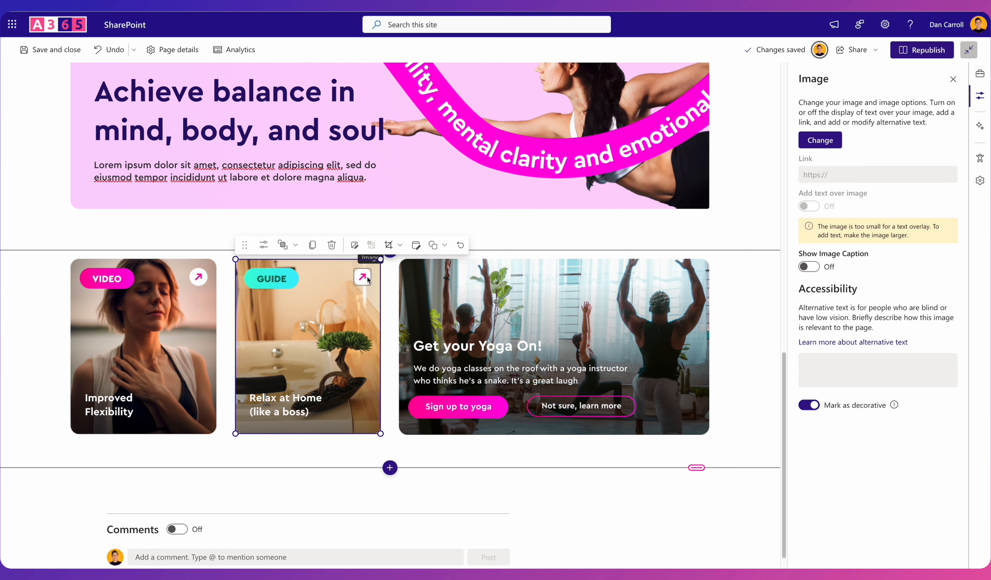
click(921, 49)
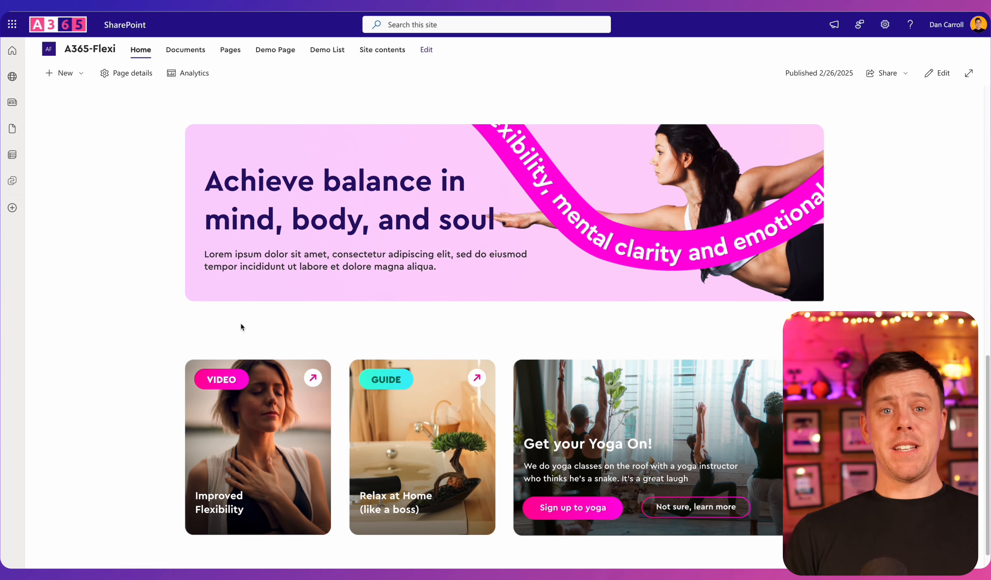